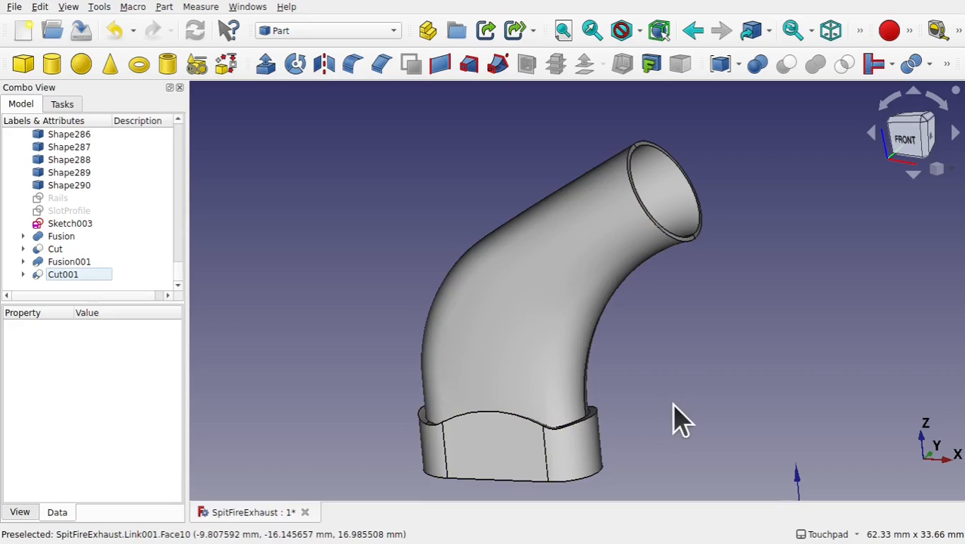
# - Examine the finished exhaust stub model and its surrounding drawing outlines from several angles
pyautogui.scroll(-4, 680, 420)
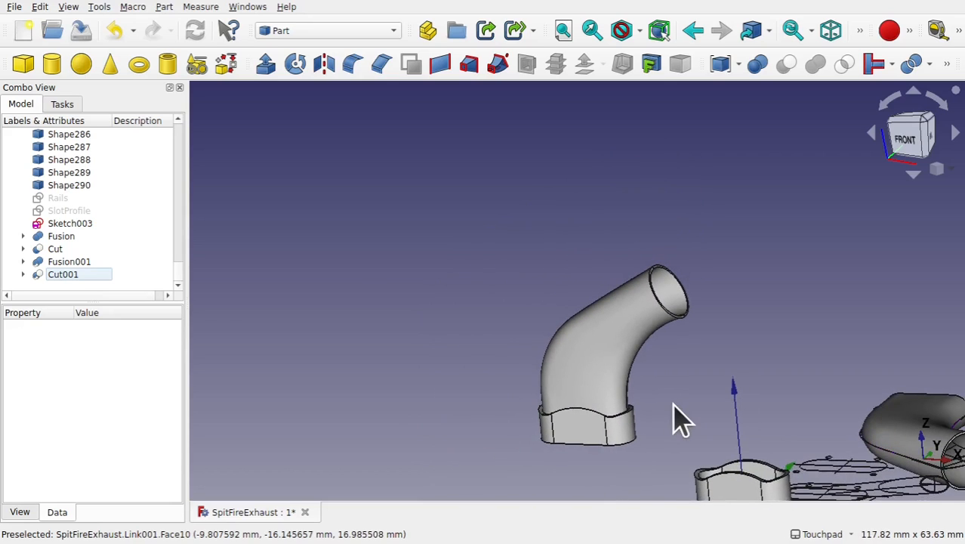
pyautogui.keyDown('shift'); pyautogui.moveTo(815, 382); pyautogui.dragTo(502, 247, button='middle'); pyautogui.keyUp('shift')
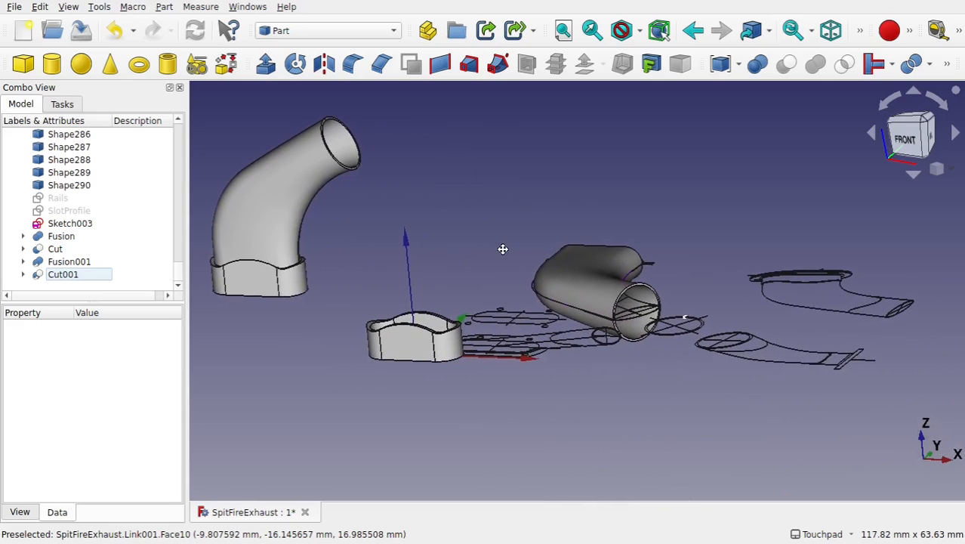
pyautogui.keyDown('alt'); pyautogui.moveTo(637, 231); pyautogui.dragTo(487, 420, button='middle'); pyautogui.keyUp('alt')
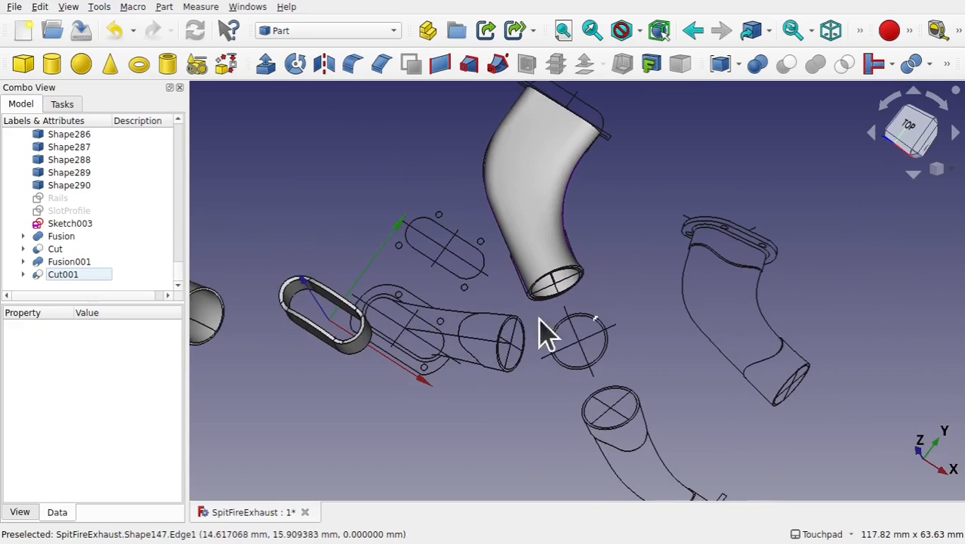
pyautogui.keyDown('shift'); pyautogui.moveTo(739, 391); pyautogui.dragTo(663, 302, button='middle'); pyautogui.keyUp('shift')
pyautogui.scroll(2, 710, 253)
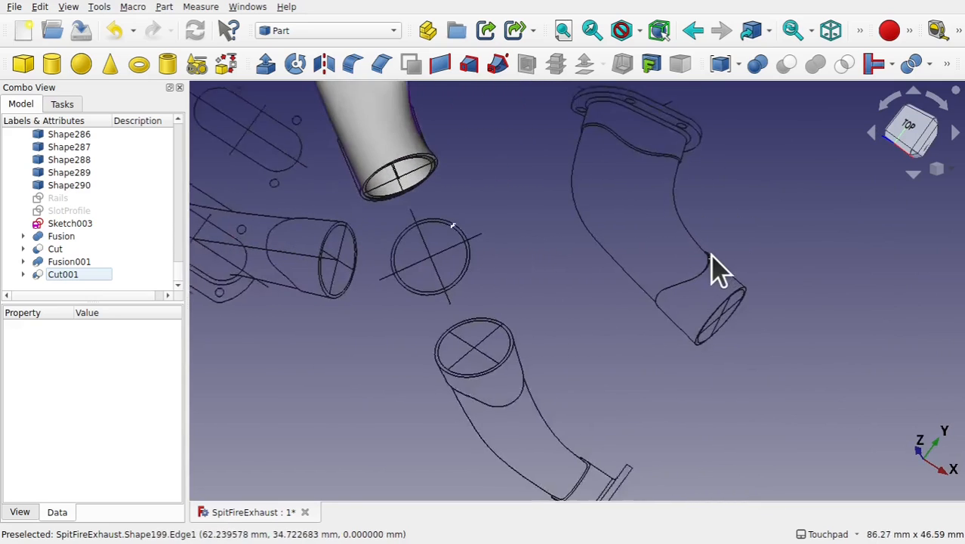
pyautogui.moveTo(711, 254)
pyautogui.keyDown('alt'); pyautogui.mouseDown(button='middle')
pyautogui.moveTo(711, 216)
pyautogui.moveTo(697, 240)
pyautogui.mouseUp(button='middle'); pyautogui.keyUp('alt')
pyautogui.scroll(-3, 697, 240)
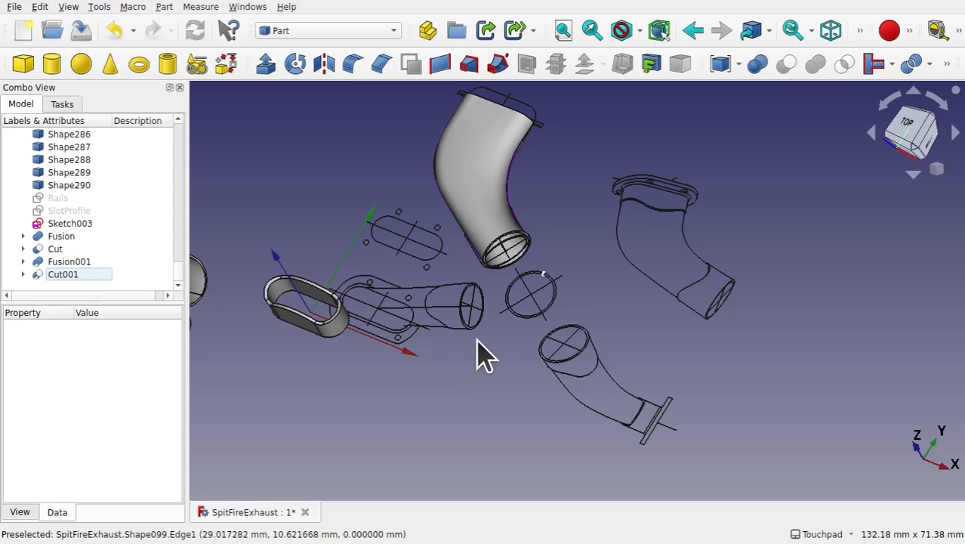
pyautogui.scroll(3, 478, 355)
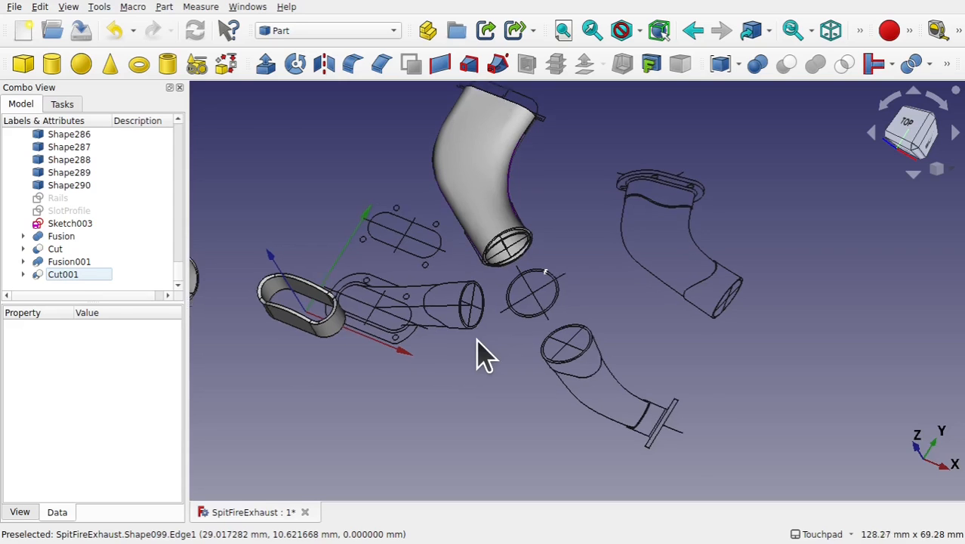
pyautogui.click(473, 219)
pyautogui.moveTo(510, 155); pyautogui.dragTo(513, 344, button='middle')
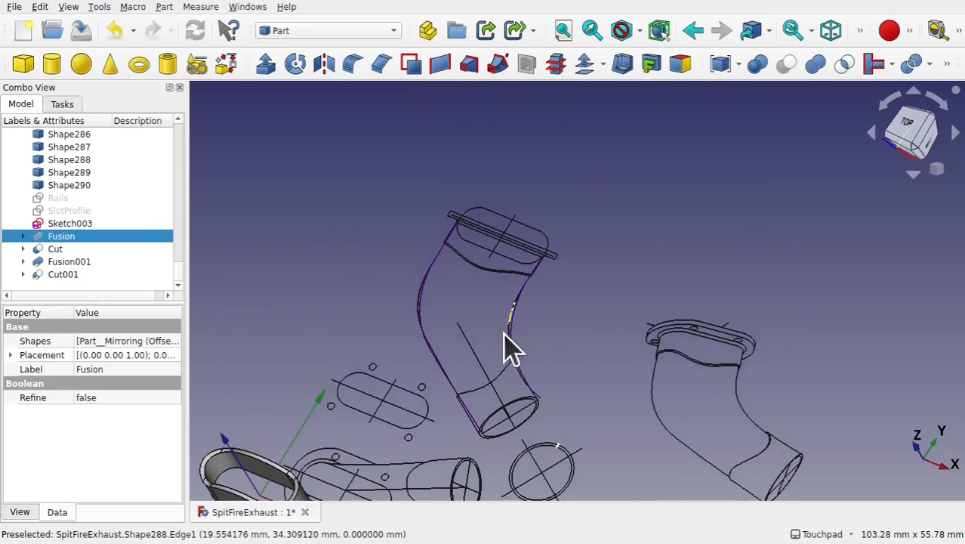
pyautogui.scroll(-3, 517, 291)
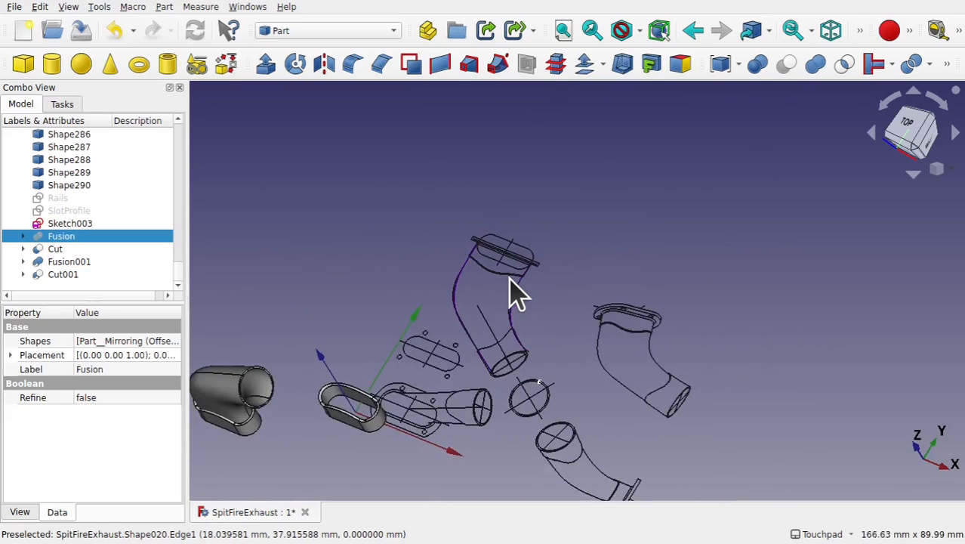
pyautogui.moveTo(524, 270); pyautogui.dragTo(513, 246, button='middle')
pyautogui.moveTo(605, 337); pyautogui.dragTo(615, 283, button='middle')
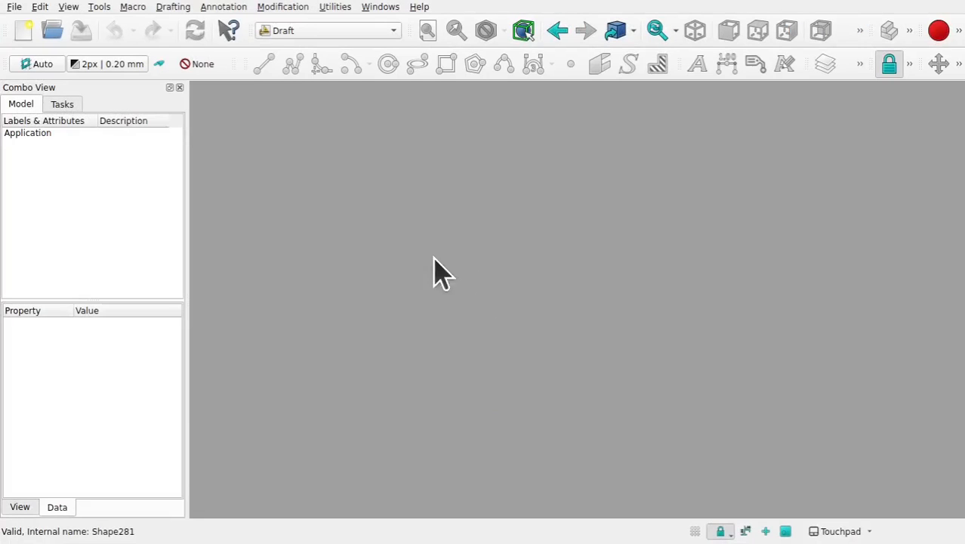
# - Switch to the Draft workbench and create a new empty document
pyautogui.click(310, 30)
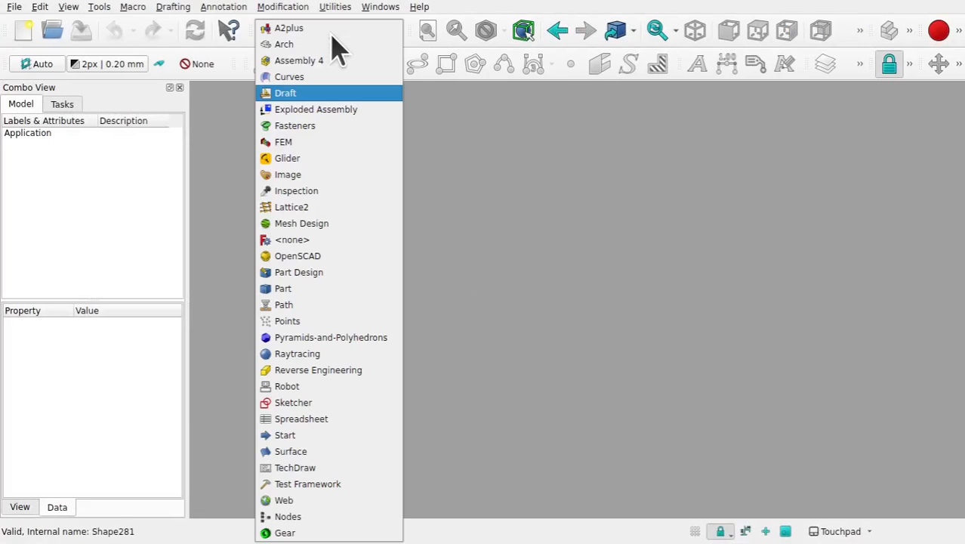
pyautogui.click(287, 93)
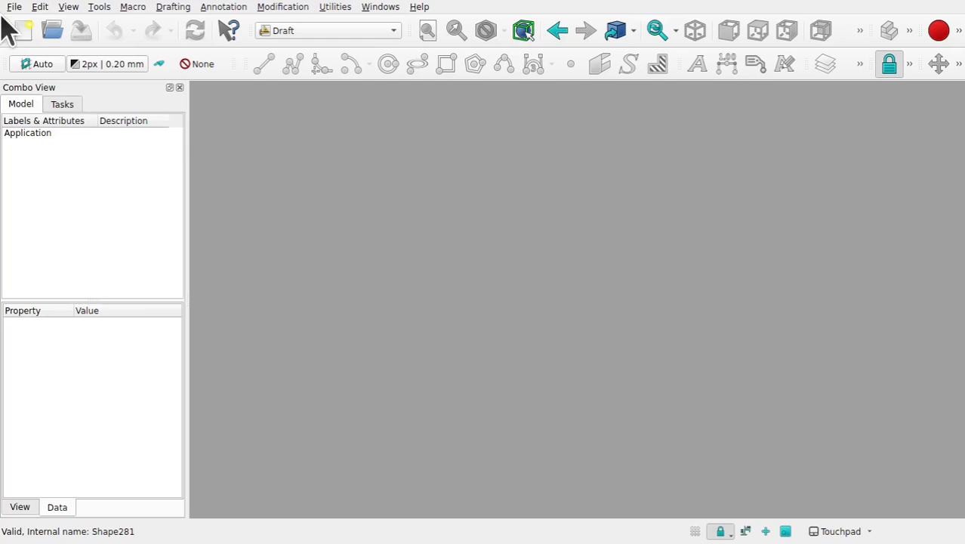
pyautogui.click(22, 32)
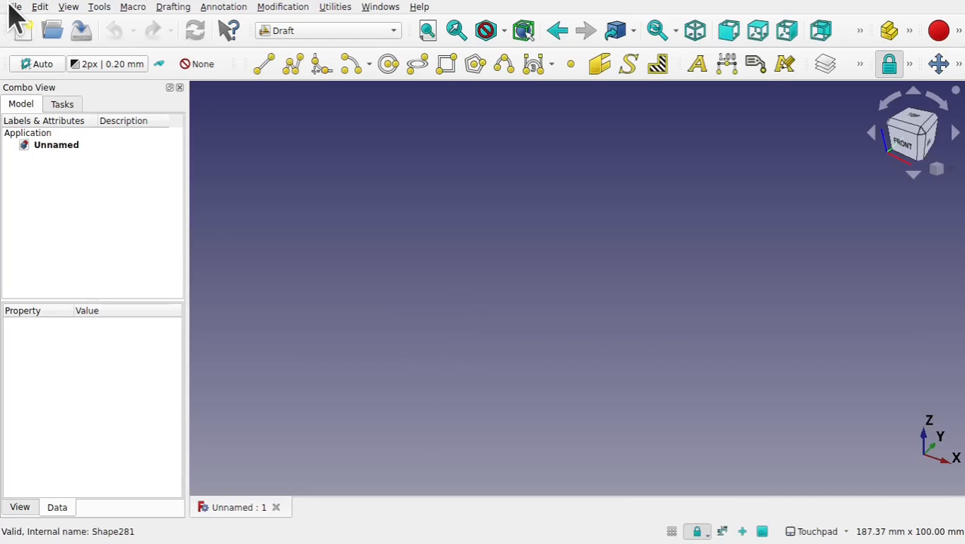
# - Import the drawing file Late Mk9 single exhaust stub.dxf into the new document
pyautogui.click(13, 6)
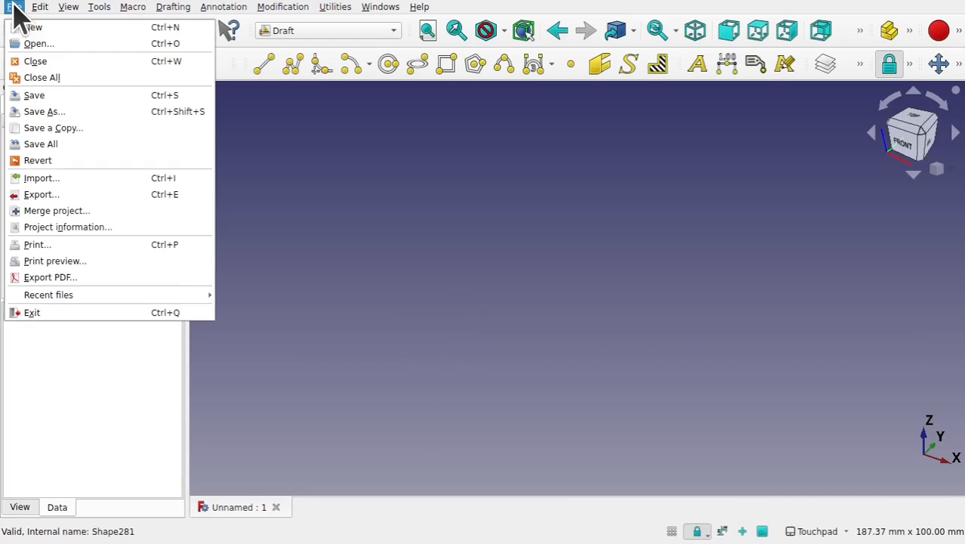
pyautogui.click(76, 180)
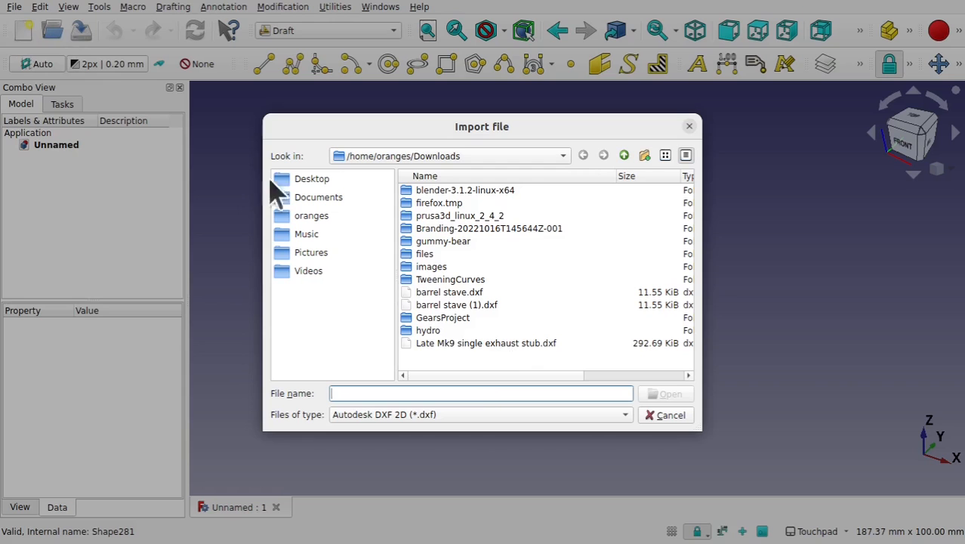
pyautogui.click(498, 343)
pyautogui.click(669, 395)
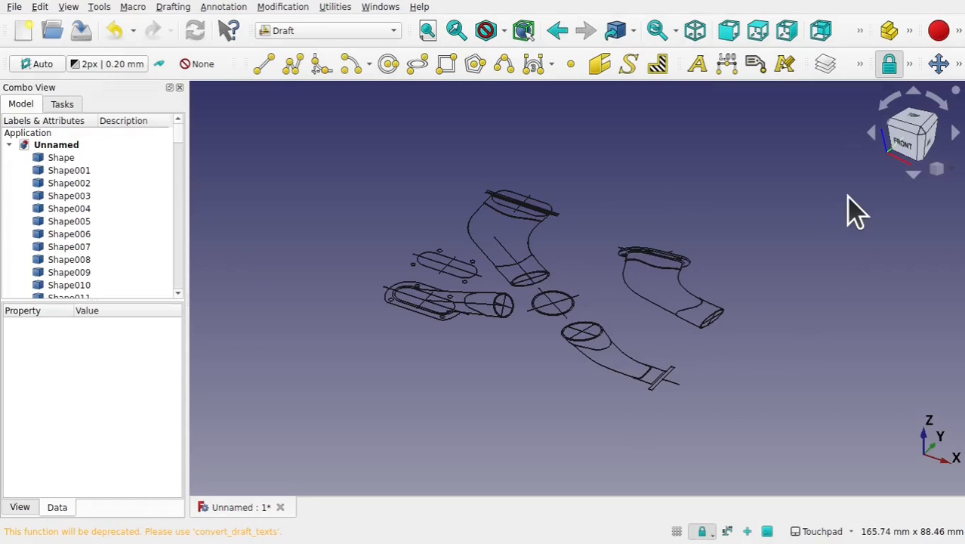
# - Hide the two overlapping edge shapes lying along the upper elbow's outer curve, viewed from the top
pyautogui.click(914, 128)
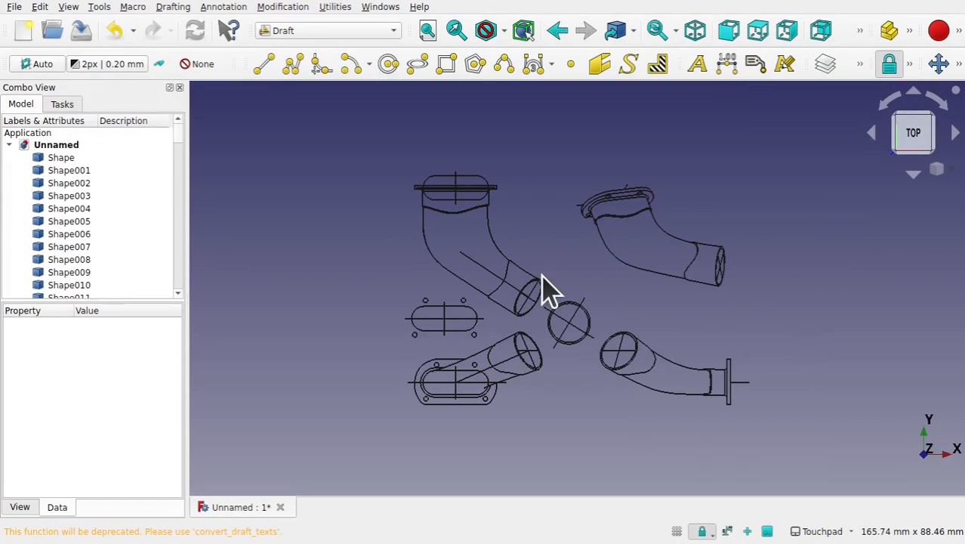
pyautogui.scroll(3, 549, 287)
pyautogui.scroll(1, 549, 287)
pyautogui.scroll(-1, 550, 287)
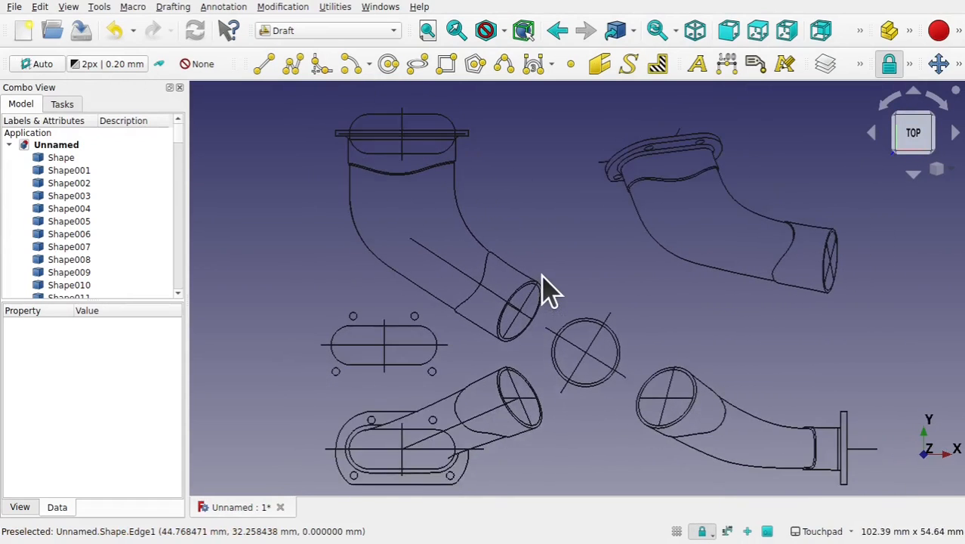
pyautogui.scroll(1, 549, 287)
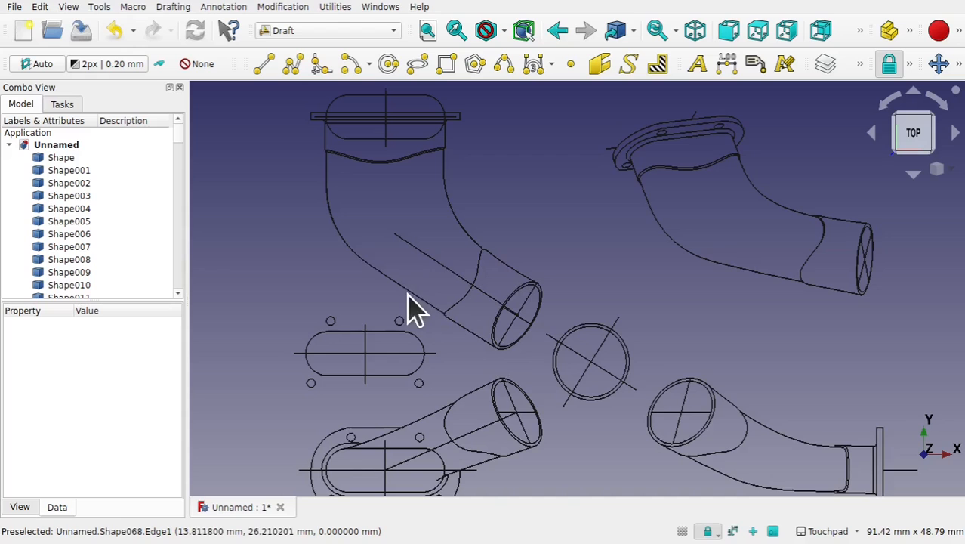
pyautogui.scroll(3, 491, 274)
pyautogui.scroll(2, 487, 258)
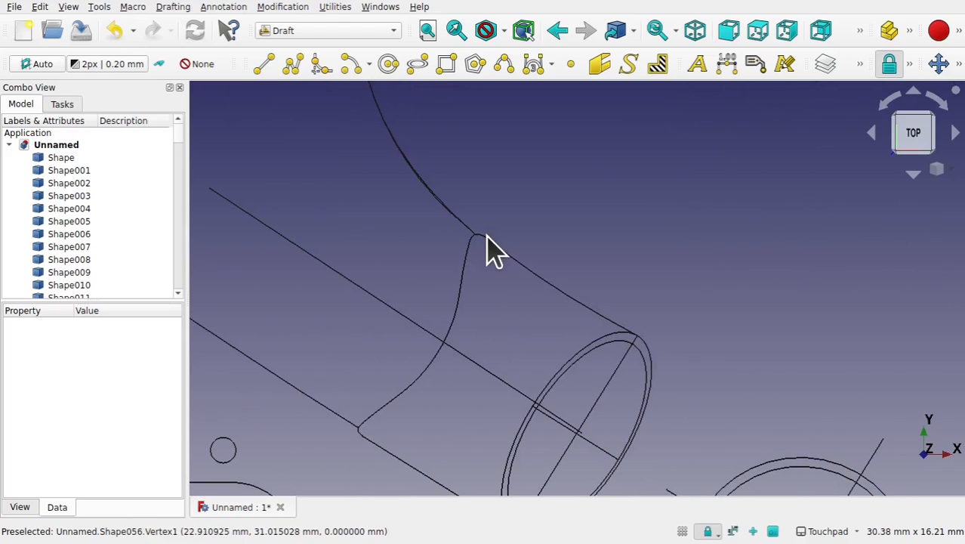
pyautogui.scroll(-6, 496, 291)
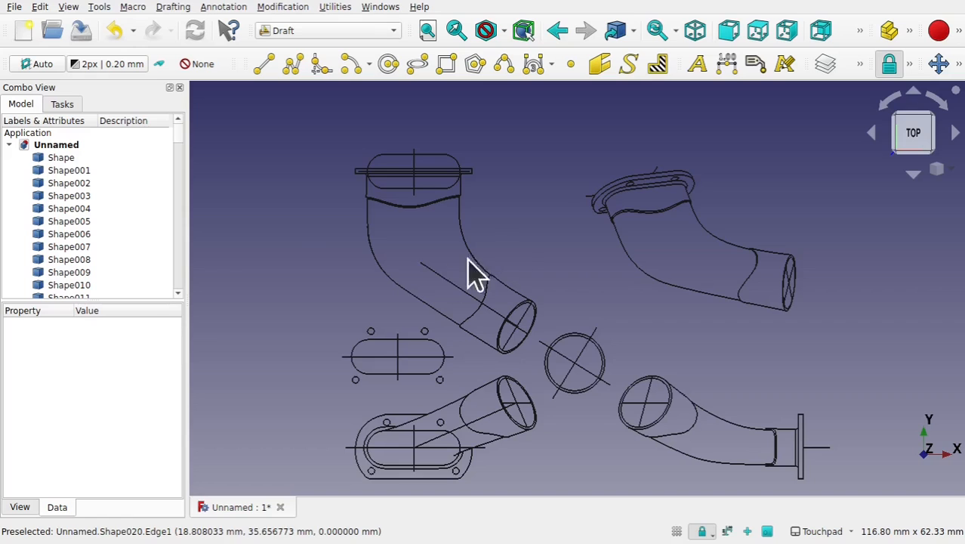
pyautogui.scroll(3, 392, 250)
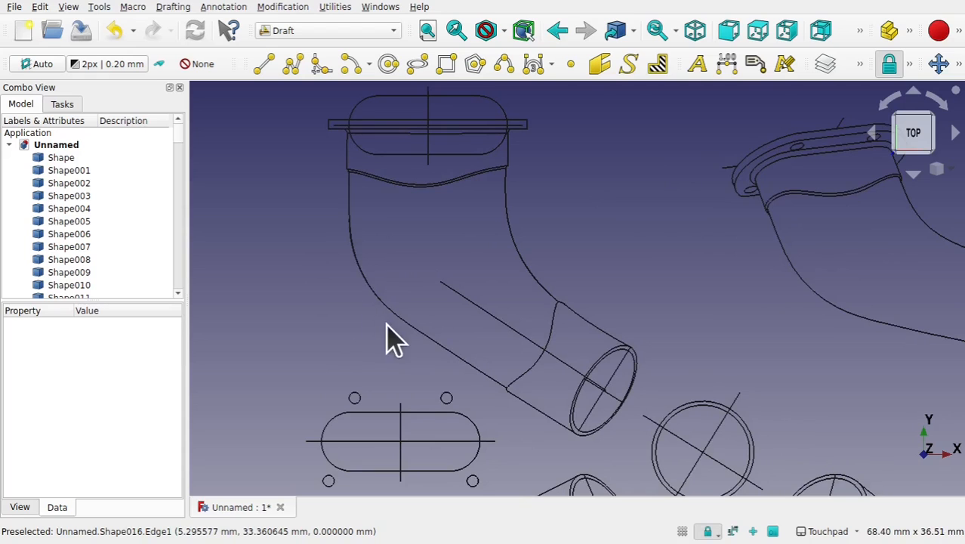
pyautogui.scroll(8, 350, 270)
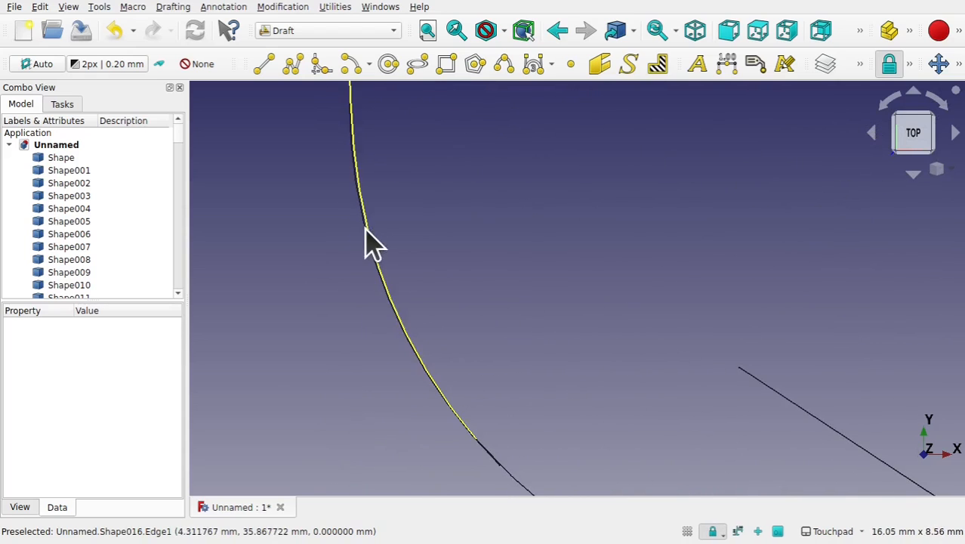
pyautogui.click(367, 231)
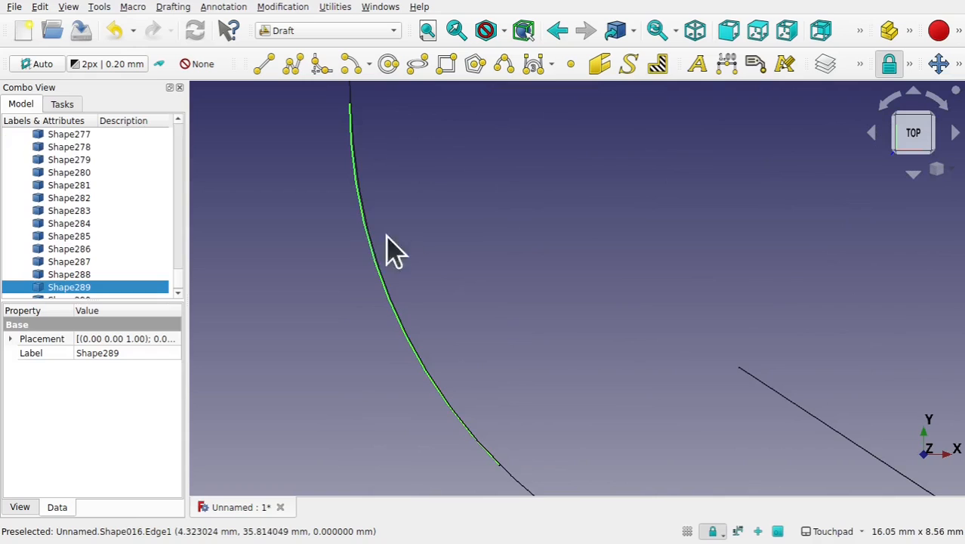
pyautogui.scroll(-6, 440, 271)
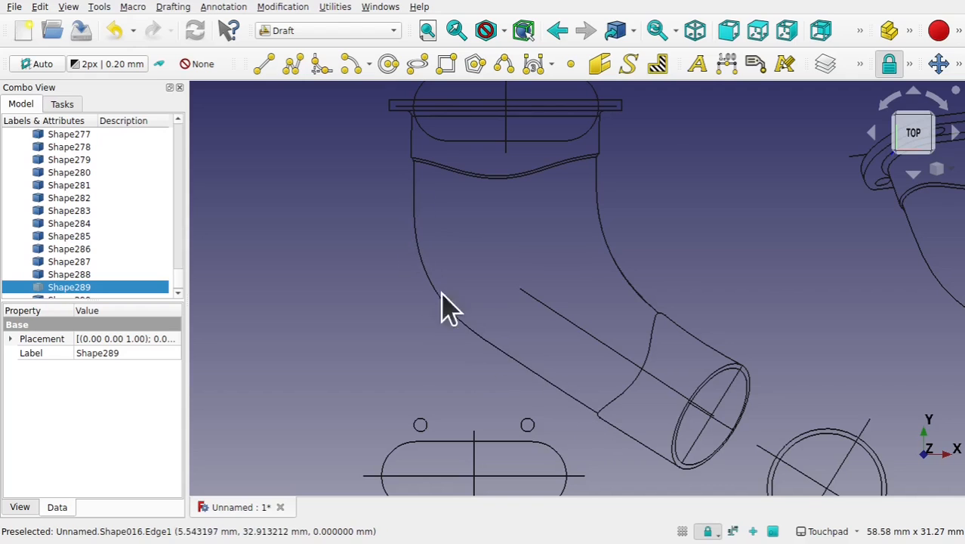
pyautogui.scroll(5, 631, 298)
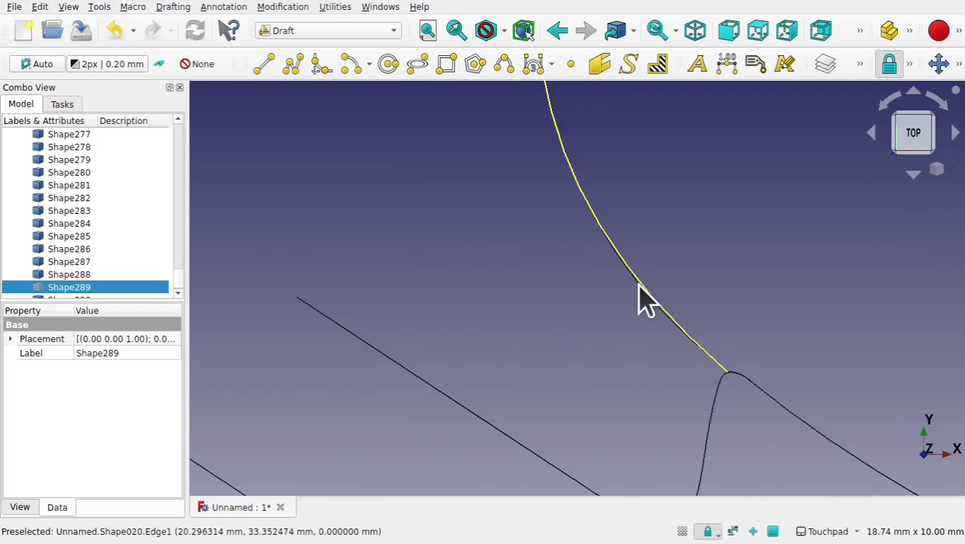
pyautogui.click(639, 284)
pyautogui.scroll(-4, 591, 323)
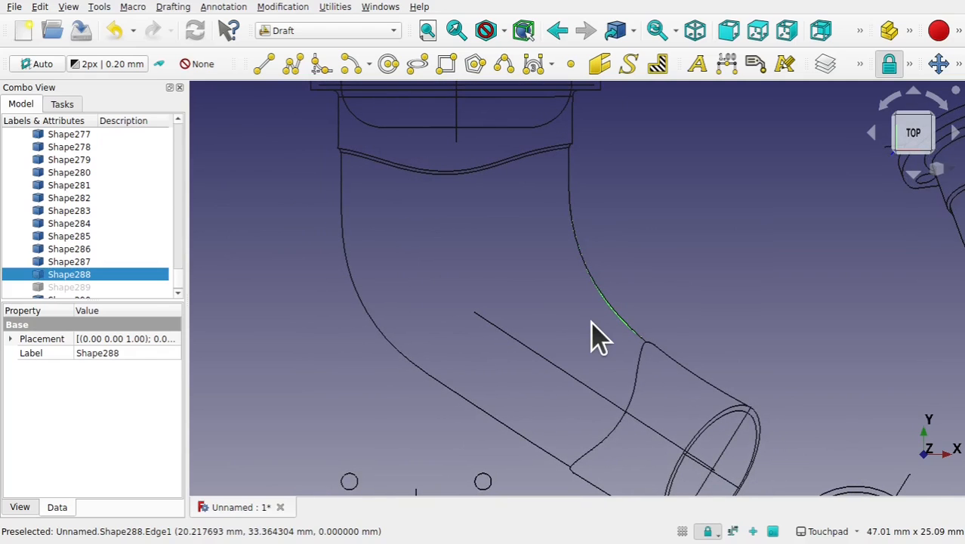
pyautogui.press('space')
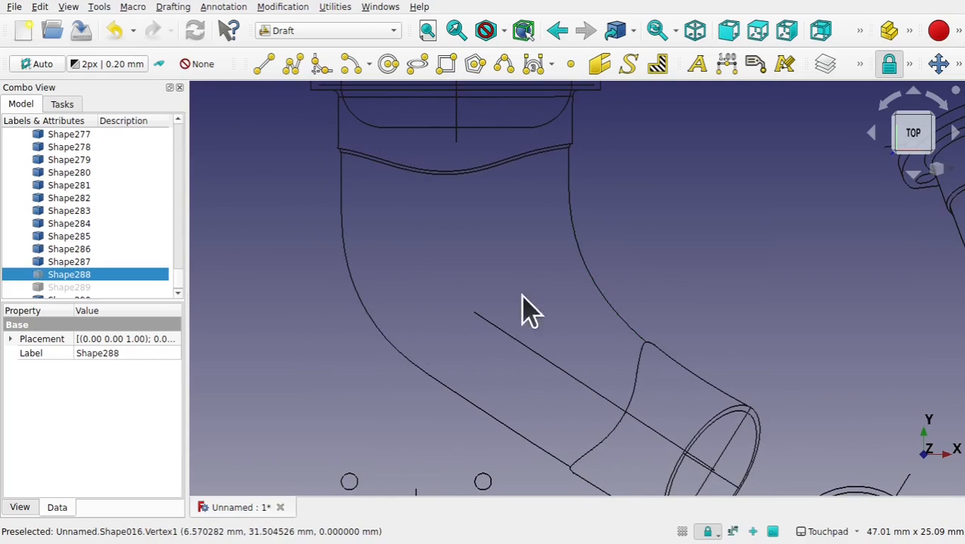
# - Select the elbow's inner and outer outline edges and upgrade them into wires
pyautogui.scroll(-2, 678, 329)
pyautogui.scroll(-1, 677, 328)
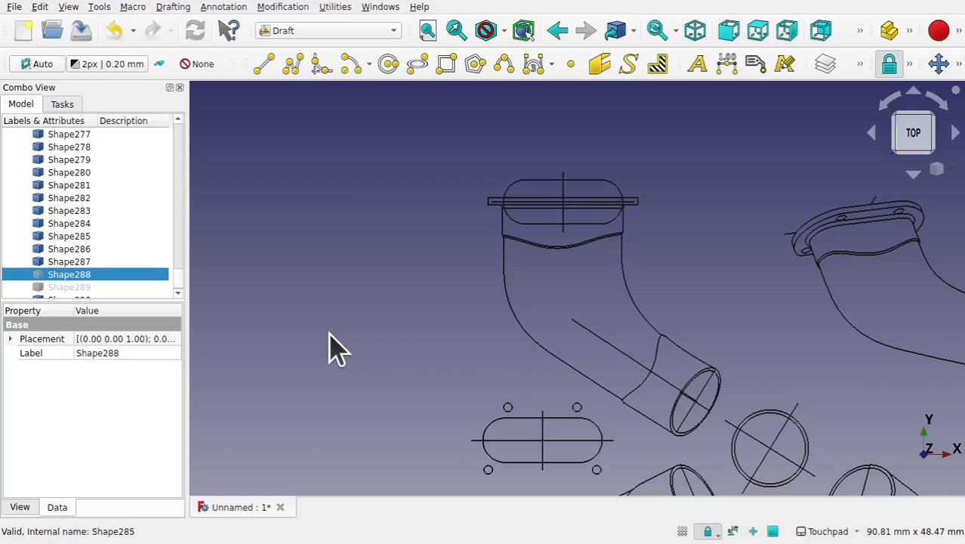
pyautogui.click(577, 373)
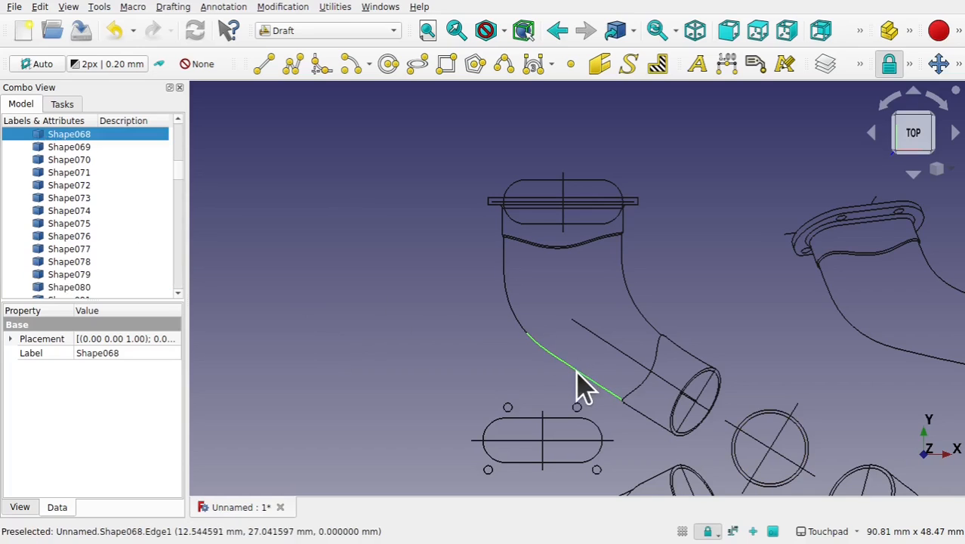
pyautogui.keyDown('ctrl'); pyautogui.click(519, 328); pyautogui.keyUp('ctrl')
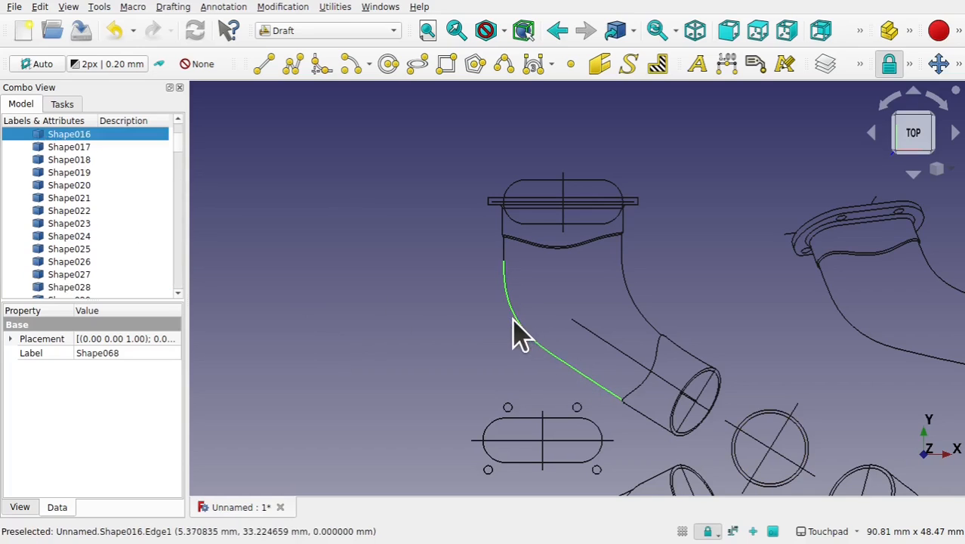
pyautogui.keyDown('ctrl'); pyautogui.click(505, 261); pyautogui.keyUp('ctrl')
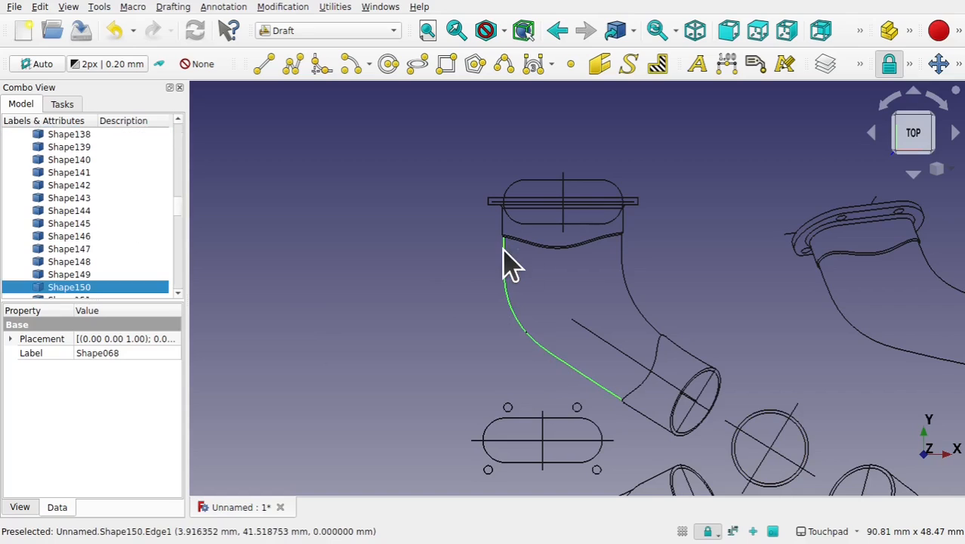
pyautogui.keyDown('ctrl'); pyautogui.click(627, 268); pyautogui.keyUp('ctrl')
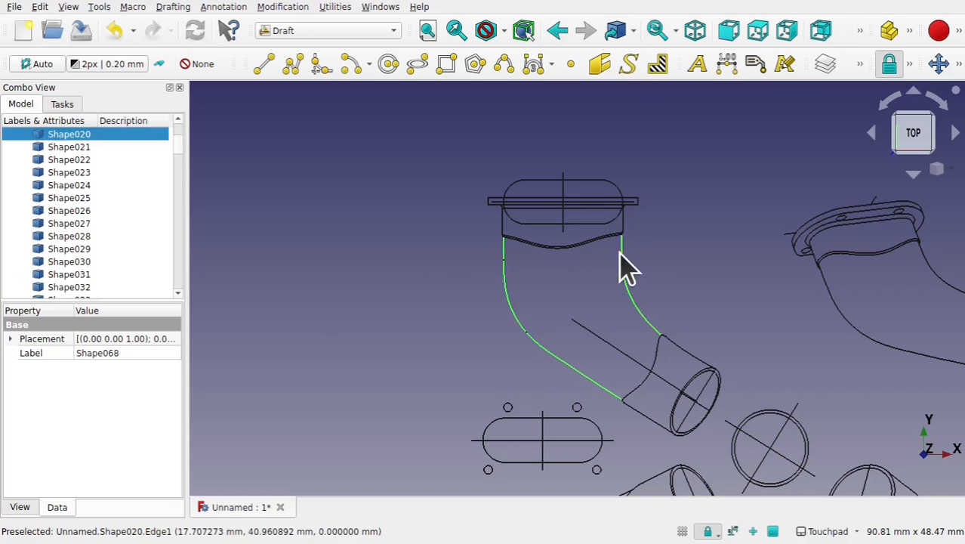
pyautogui.click(298, 7)
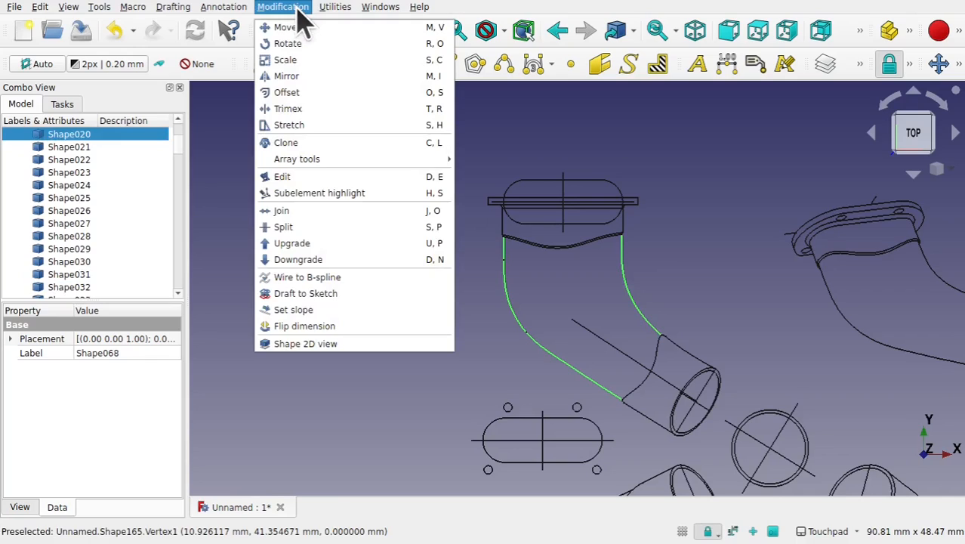
pyautogui.click(332, 246)
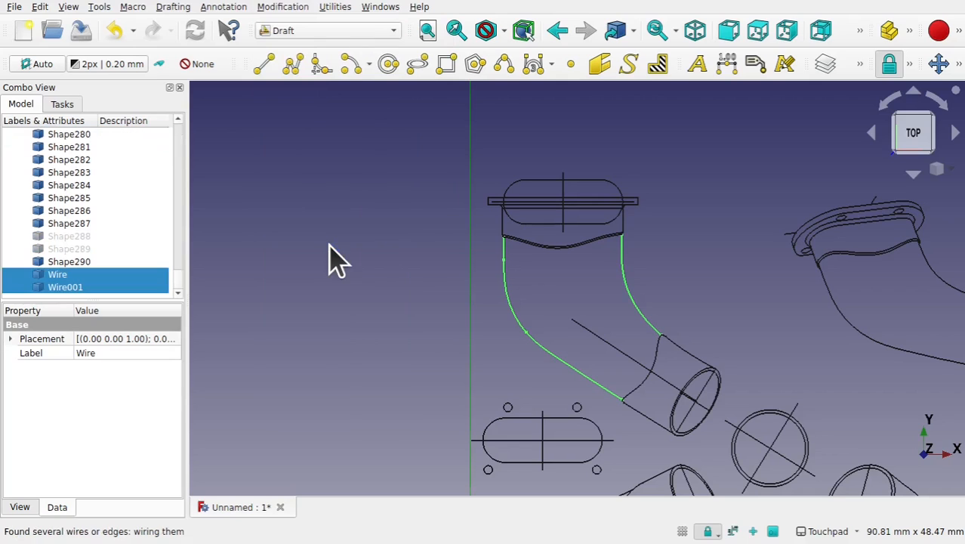
pyautogui.click(534, 279)
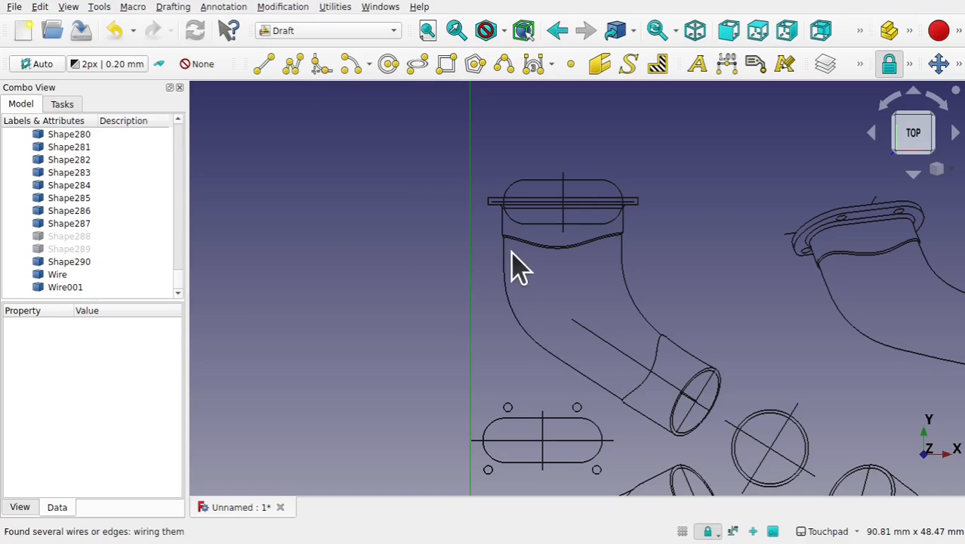
# - Select both the Wire and Wire001 objects and convert them into a sketch with Draft to Sketch
pyautogui.click(505, 266)
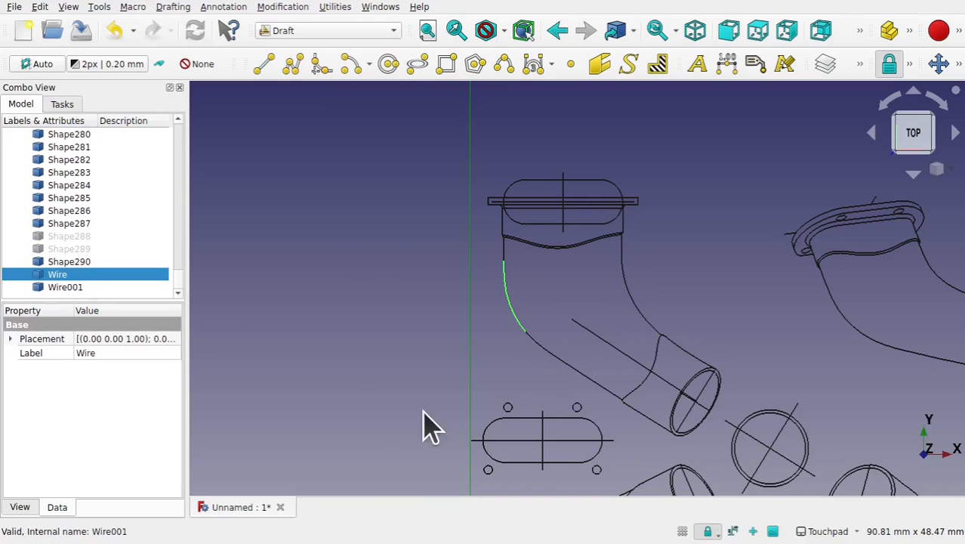
pyautogui.click(521, 370)
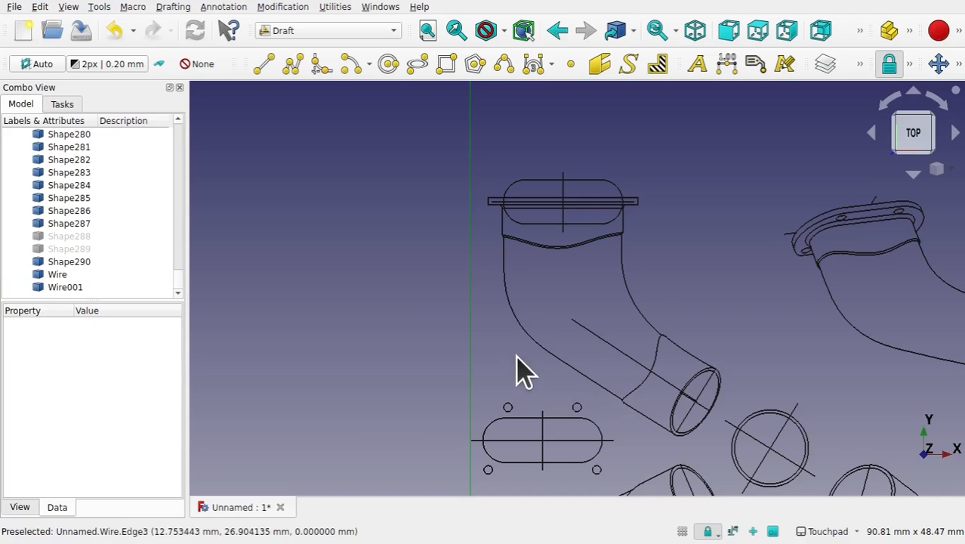
pyautogui.click(52, 274)
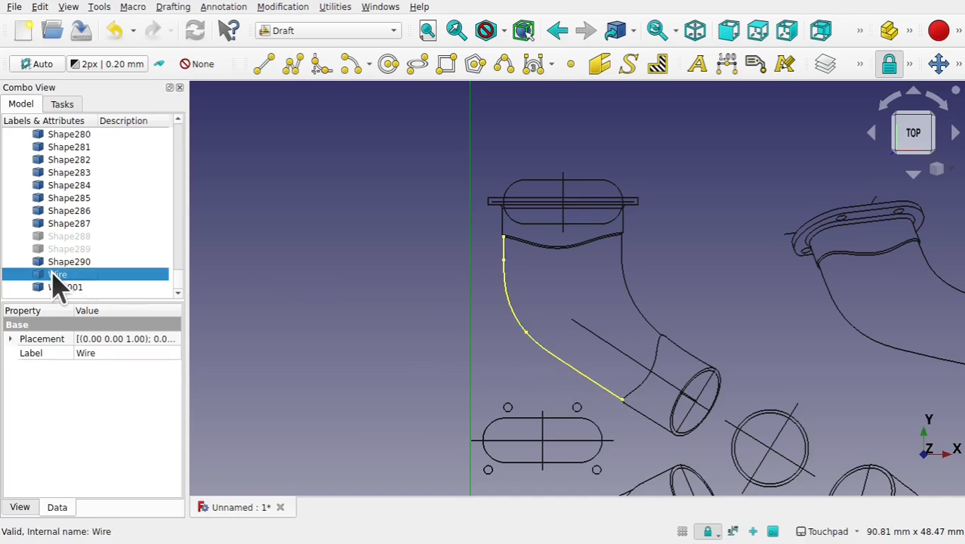
pyautogui.keyDown('ctrl'); pyautogui.click(66, 288); pyautogui.keyUp('ctrl')
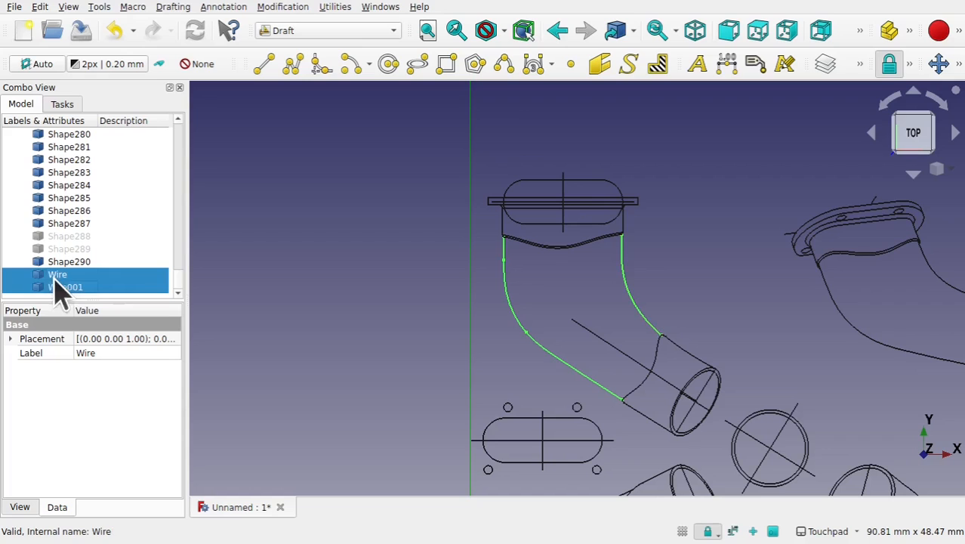
pyautogui.click(295, 9)
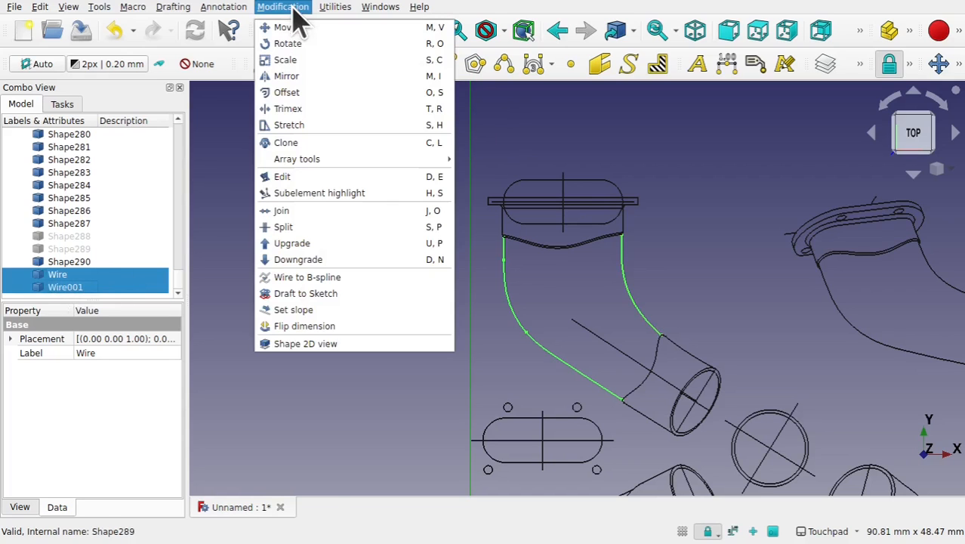
pyautogui.click(359, 293)
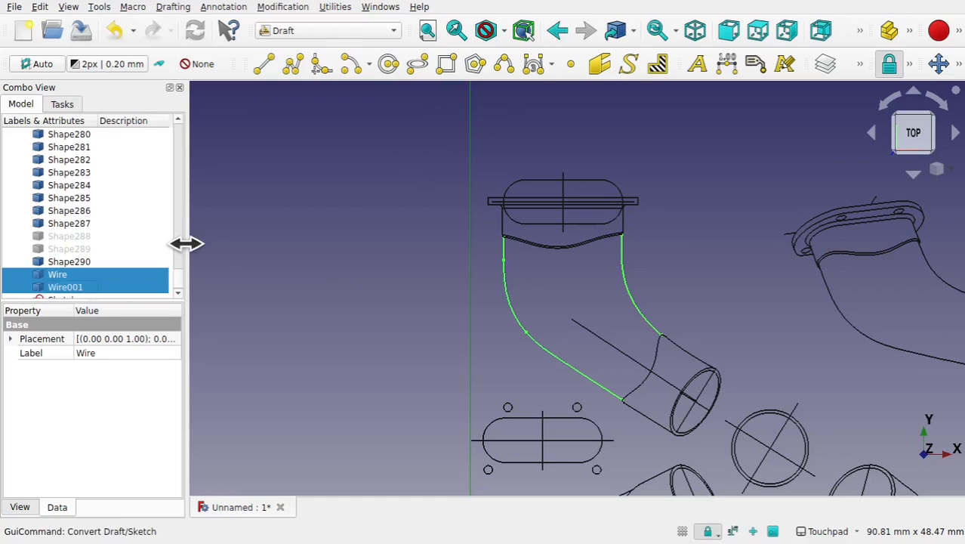
# - Open the new sketch for editing and turn on auto constraints
pyautogui.scroll(5, 182, 287)
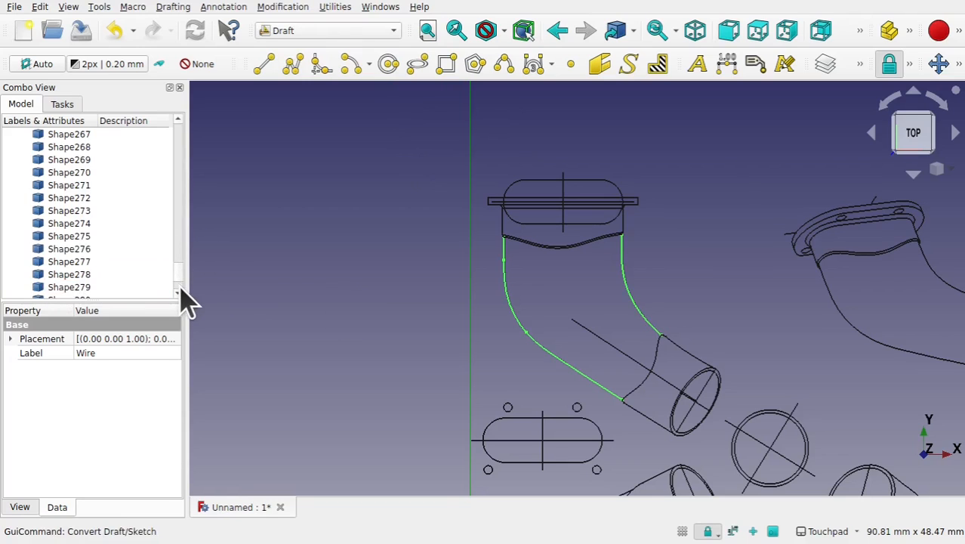
pyautogui.scroll(-5, 183, 302)
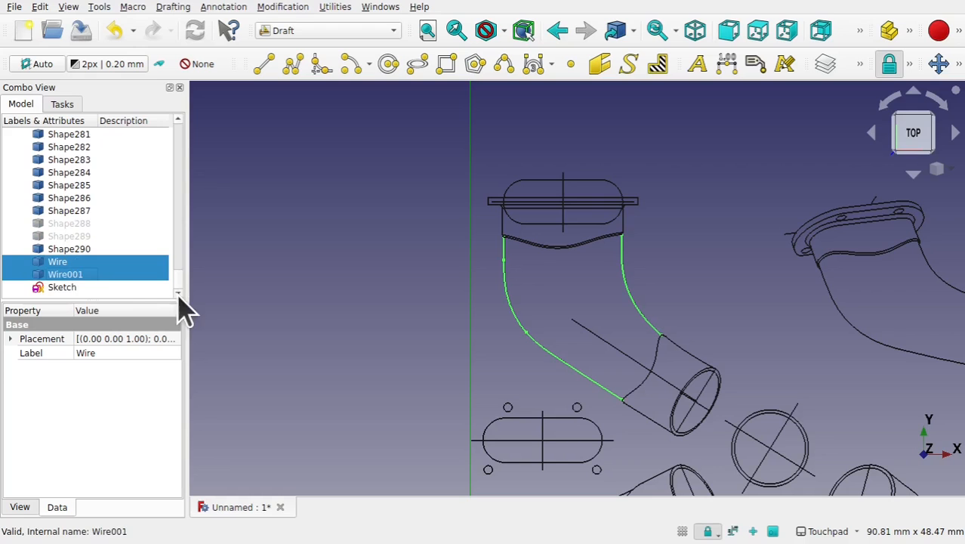
pyautogui.doubleClick(63, 289)
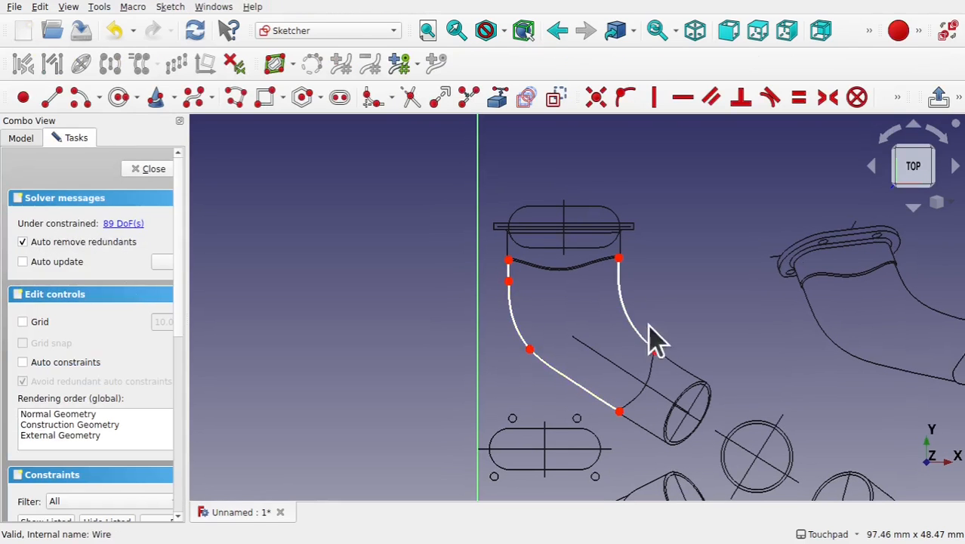
pyautogui.scroll(2, 584, 344)
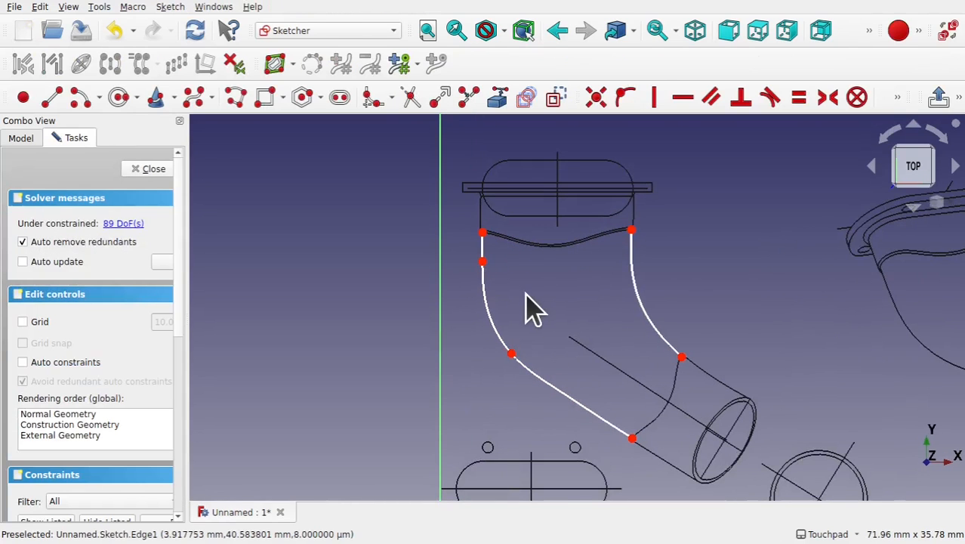
pyautogui.keyDown('shift'); pyautogui.moveTo(647, 353); pyautogui.dragTo(545, 287, button='middle'); pyautogui.keyUp('shift')
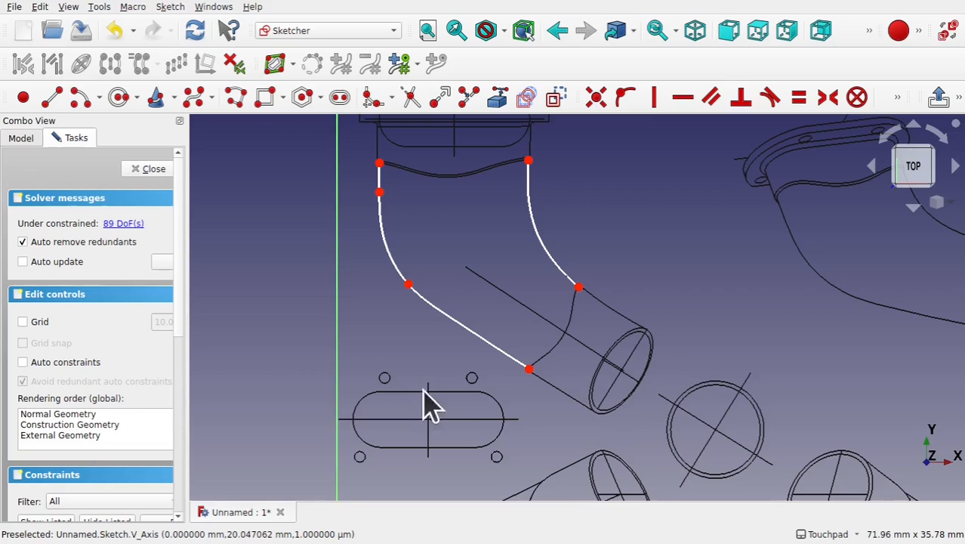
pyautogui.keyDown('shift'); pyautogui.moveTo(410, 181); pyautogui.dragTo(424, 273, button='middle'); pyautogui.keyUp('shift')
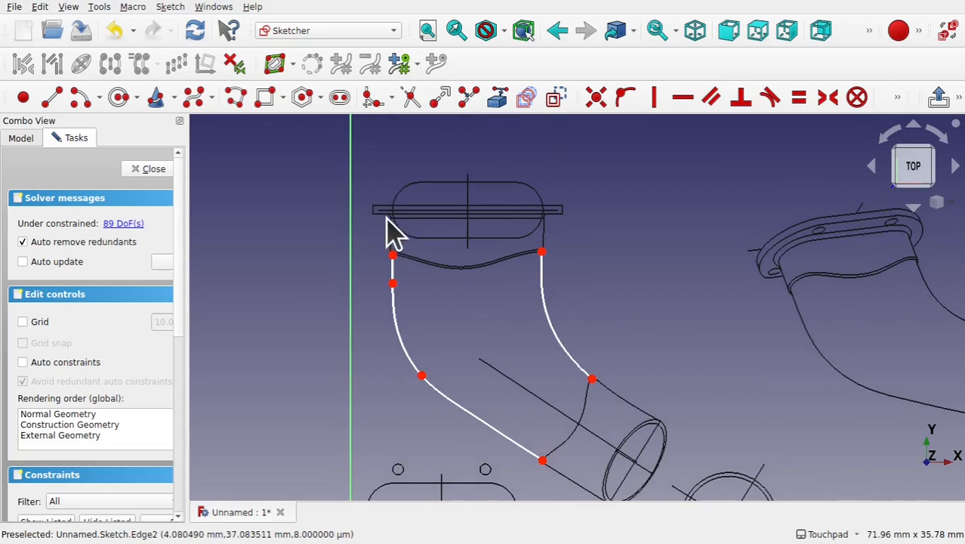
pyautogui.moveTo(482, 360)
pyautogui.keyDown('shift'); pyautogui.mouseDown(button='middle')
pyautogui.moveTo(445, 254)
pyautogui.moveTo(446, 274)
pyautogui.mouseUp(button='middle'); pyautogui.keyUp('shift')
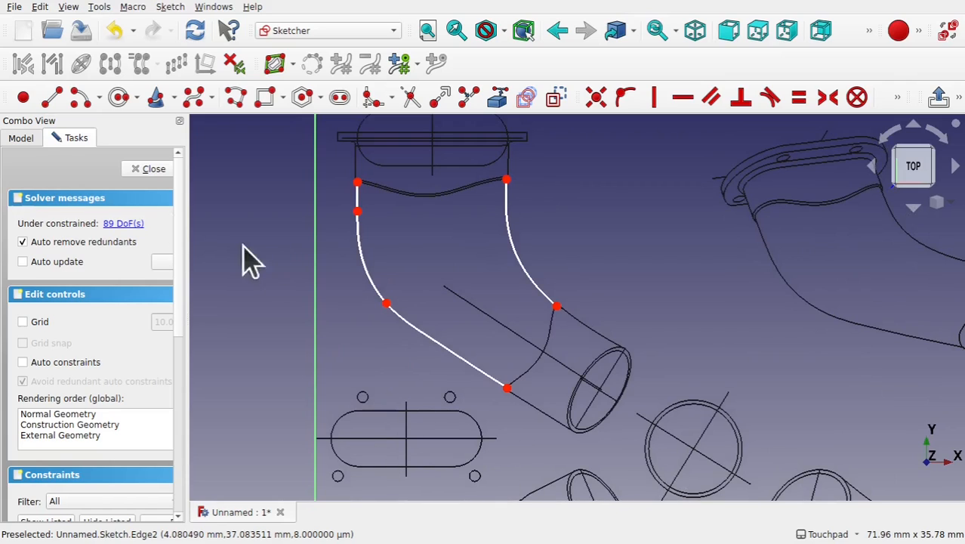
pyautogui.click(23, 363)
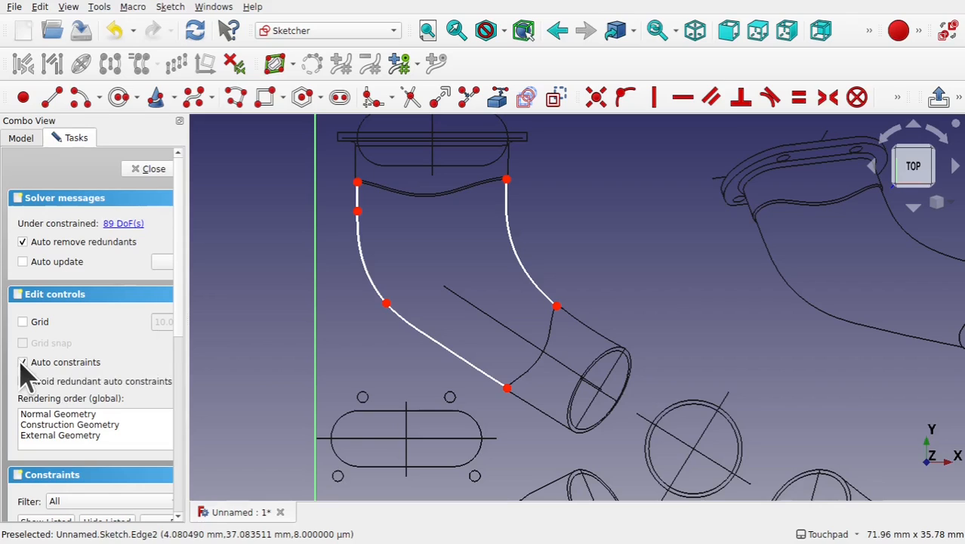
# - Draw two straight lines continuing the outer and inner outlines from their lower ends out to the pipe outlet
pyautogui.click(50, 98)
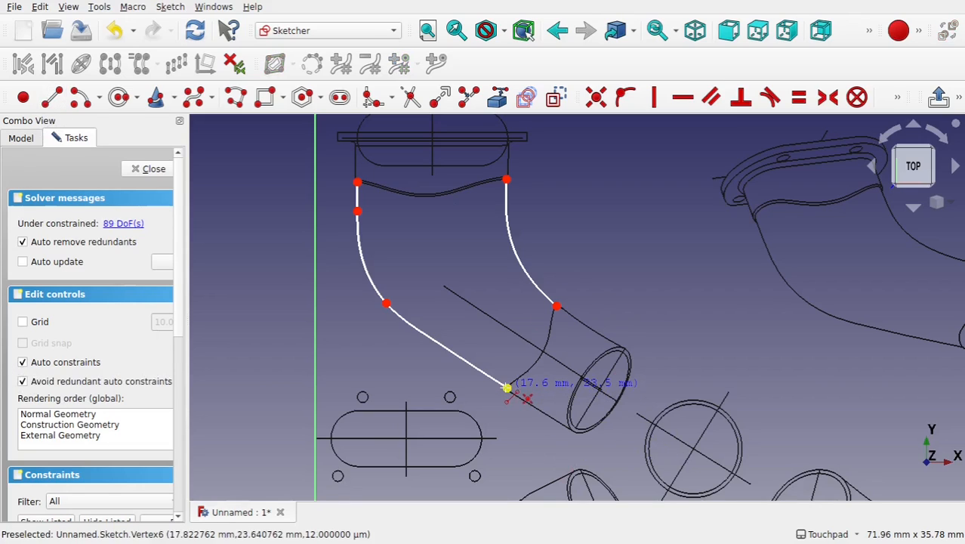
pyautogui.click(506, 388)
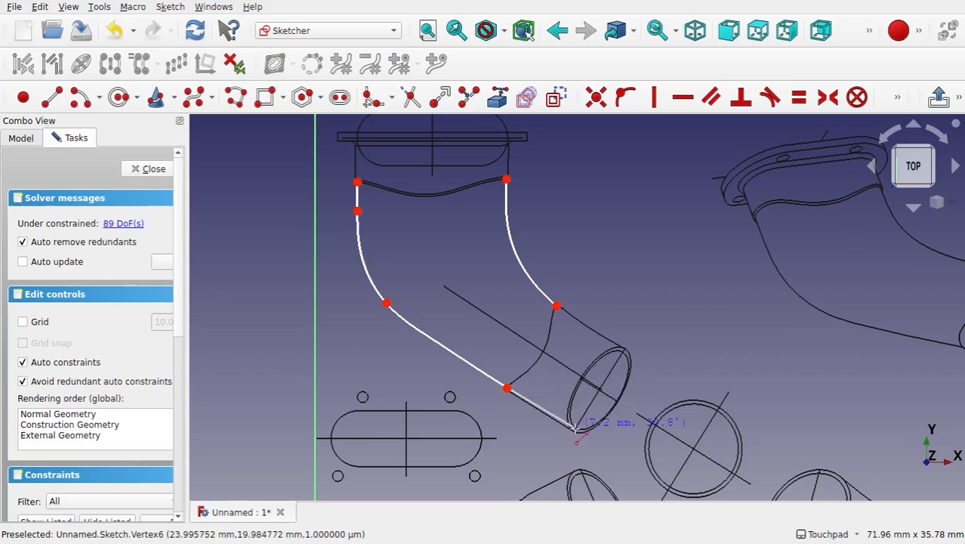
pyautogui.click(575, 429)
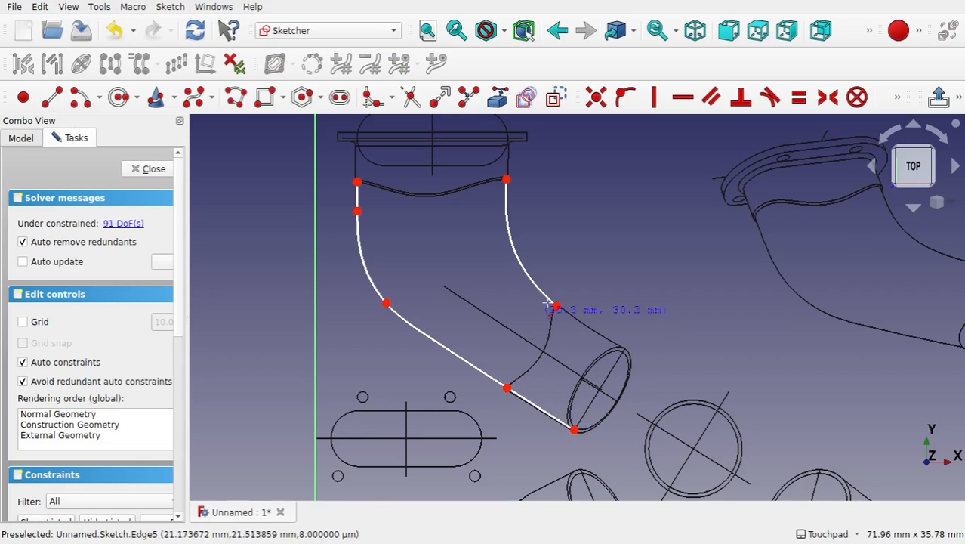
pyautogui.click(556, 305)
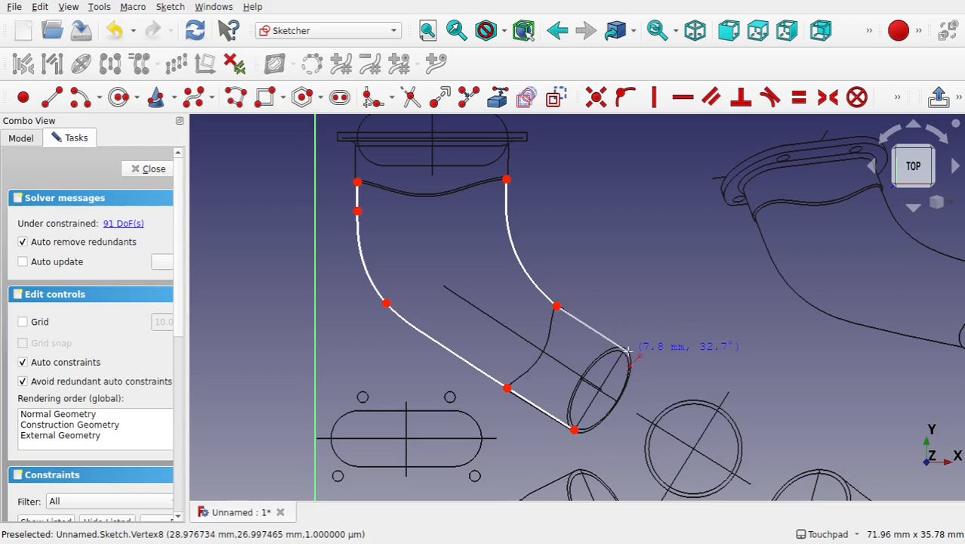
pyautogui.click(626, 350)
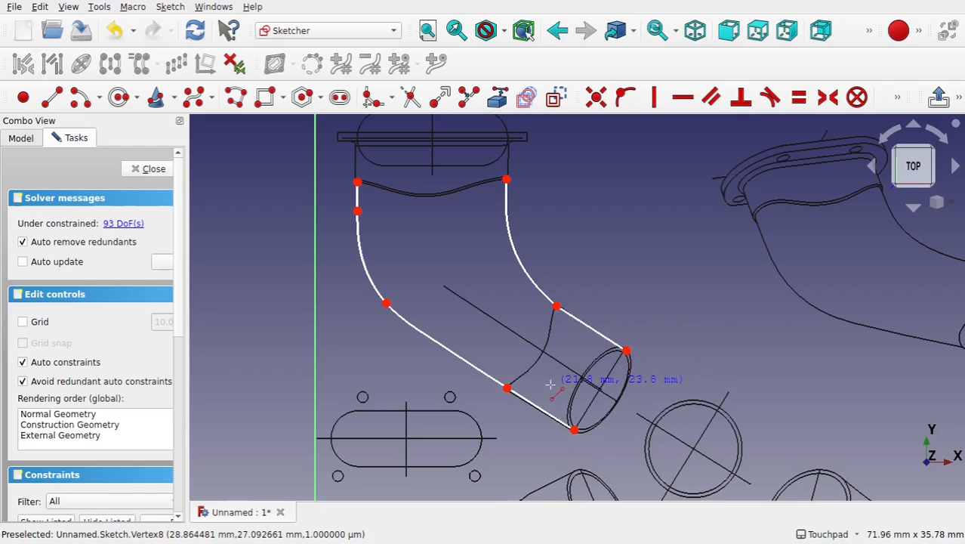
pyautogui.press('Escape')
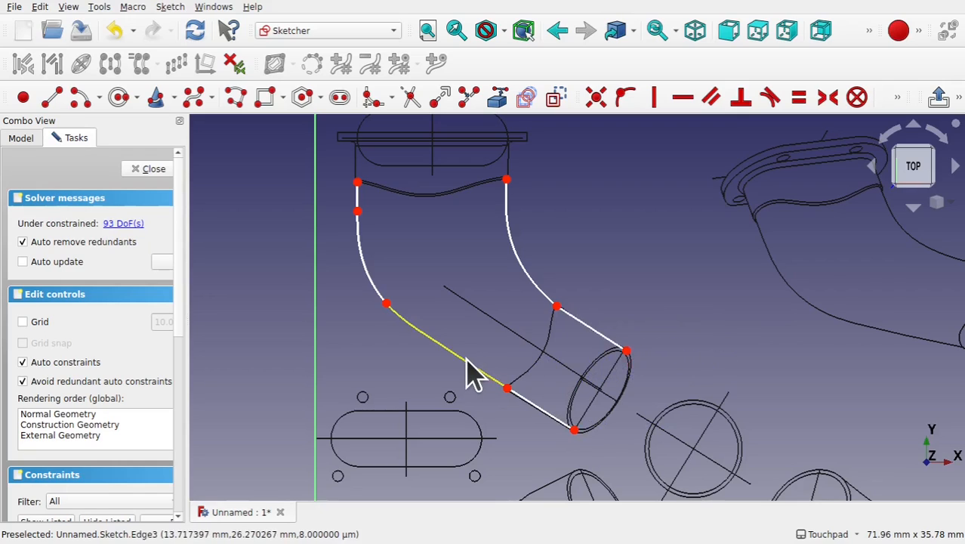
# - Try to constrain the new outer straight line tangent to the outer curved outline
pyautogui.click(476, 378)
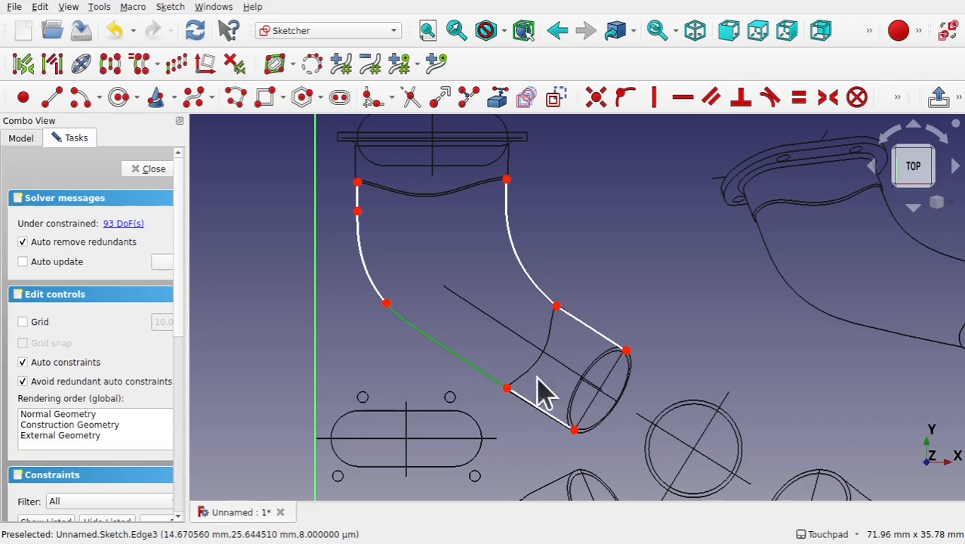
pyautogui.click(529, 402)
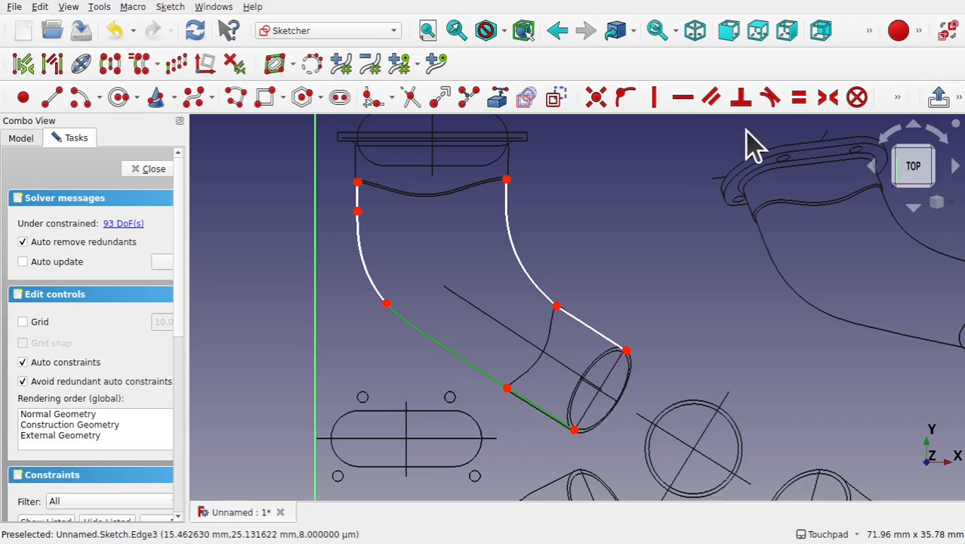
pyautogui.click(771, 98)
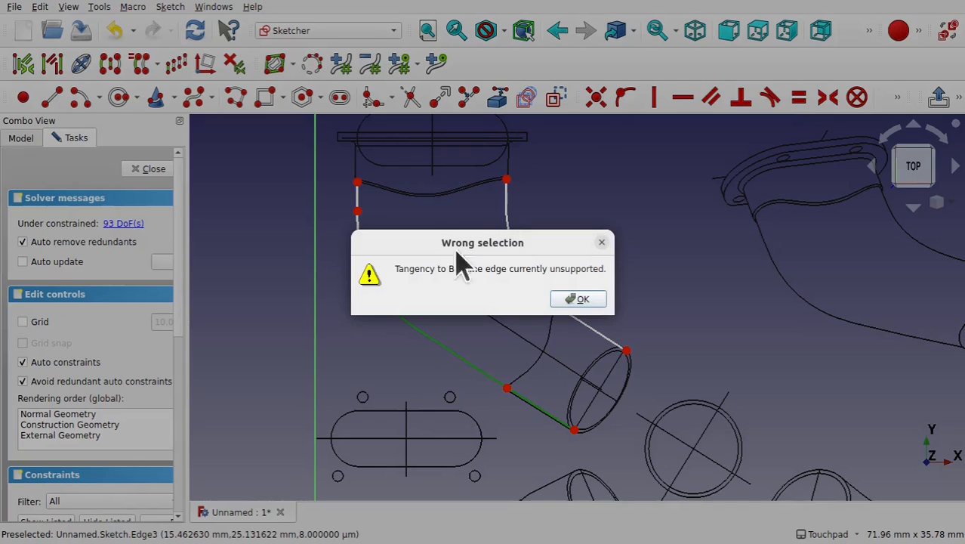
pyautogui.click(581, 300)
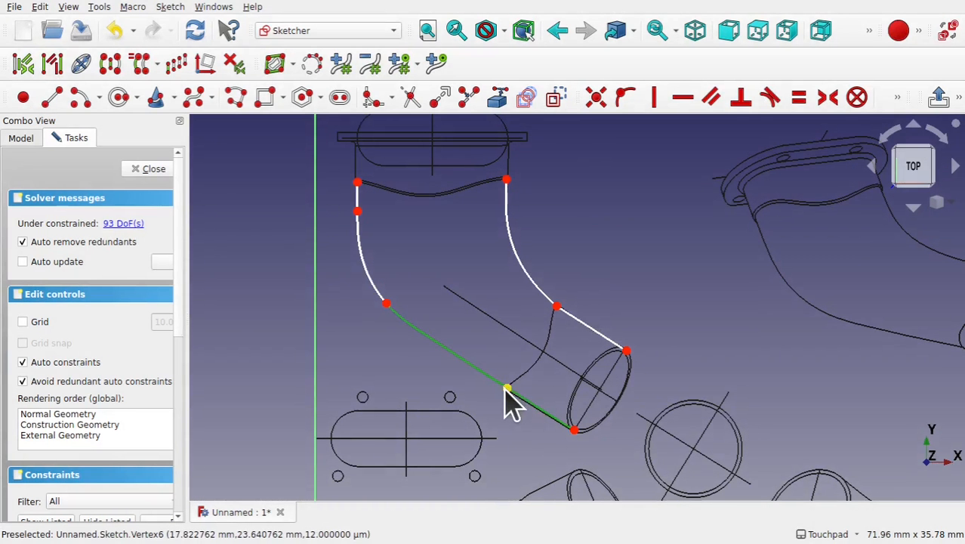
# - Draw a line across the pipe outlet joining the ends of the two straight lines and make it construction geometry
pyautogui.click(53, 98)
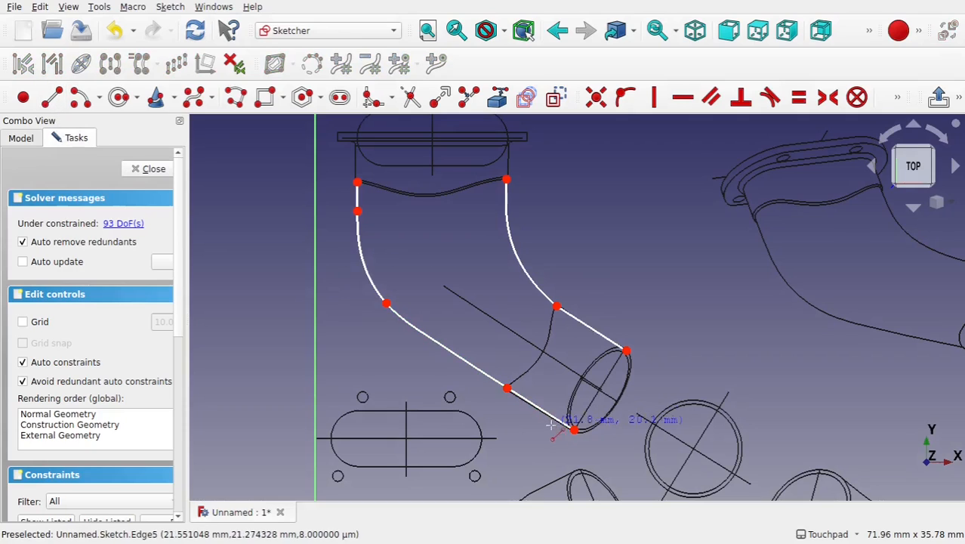
pyautogui.click(574, 429)
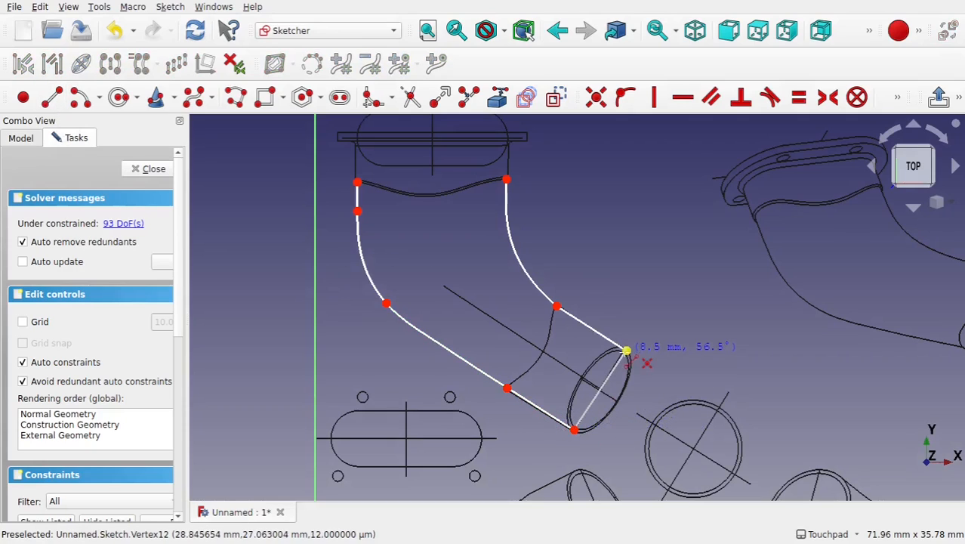
pyautogui.click(627, 351)
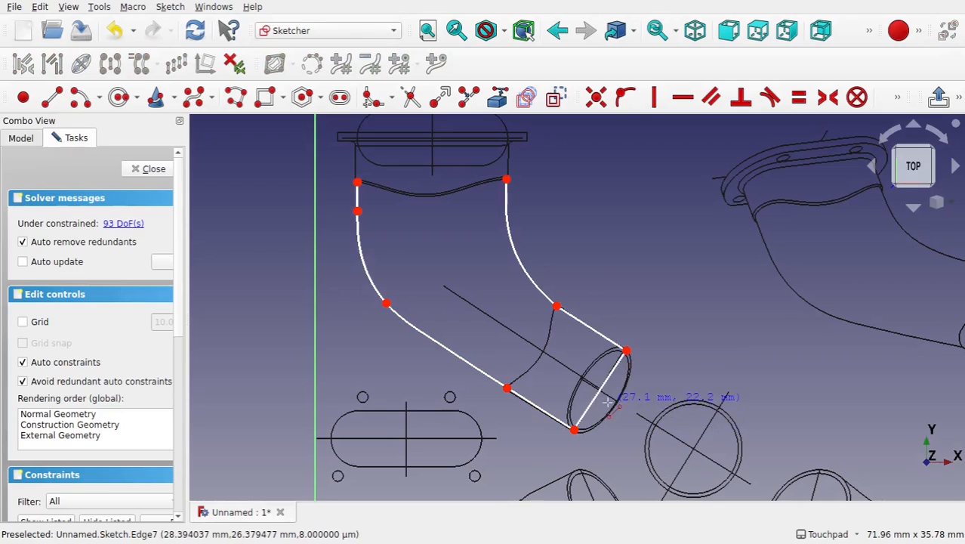
pyautogui.rightClick(608, 403)
pyautogui.click(596, 400)
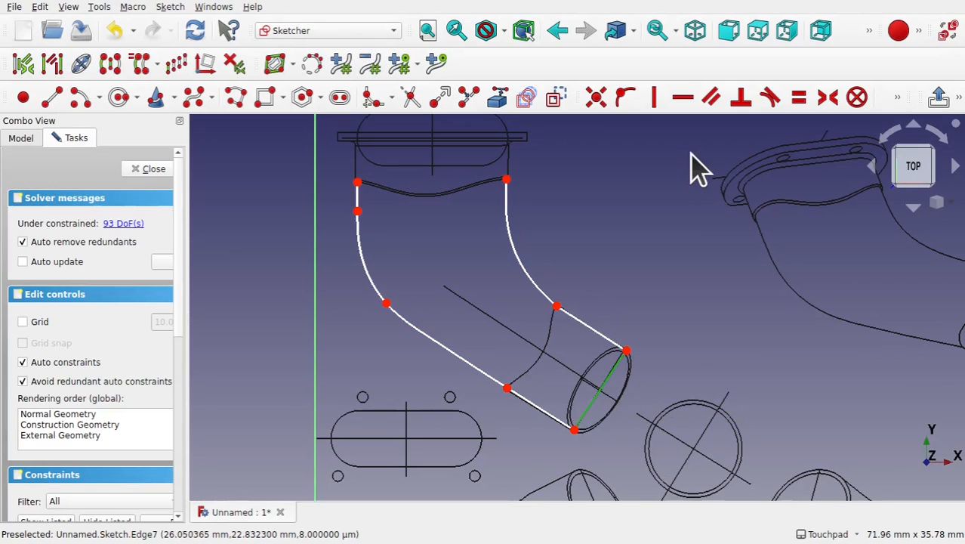
pyautogui.click(556, 101)
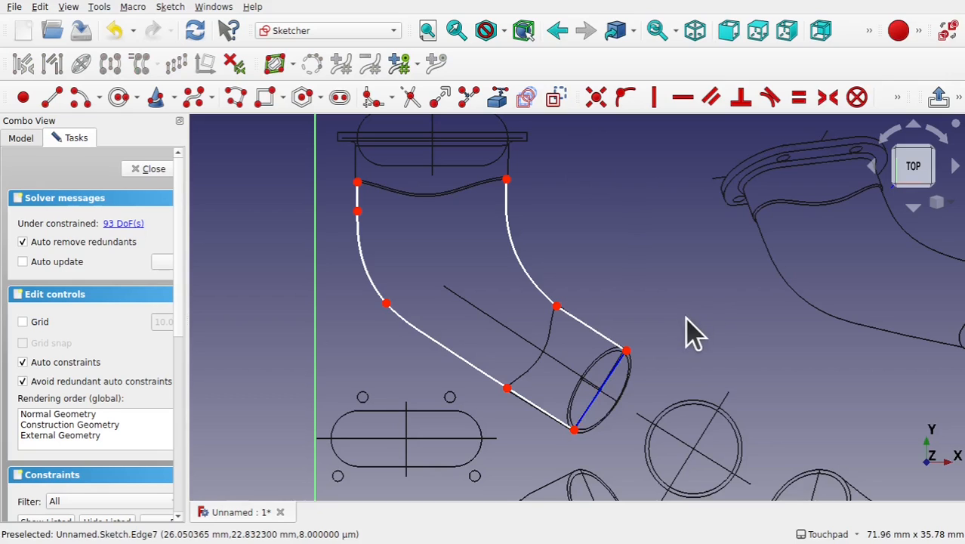
# - Constrain the outer straight line perpendicular to the outlet construction line
pyautogui.scroll(4, 604, 404)
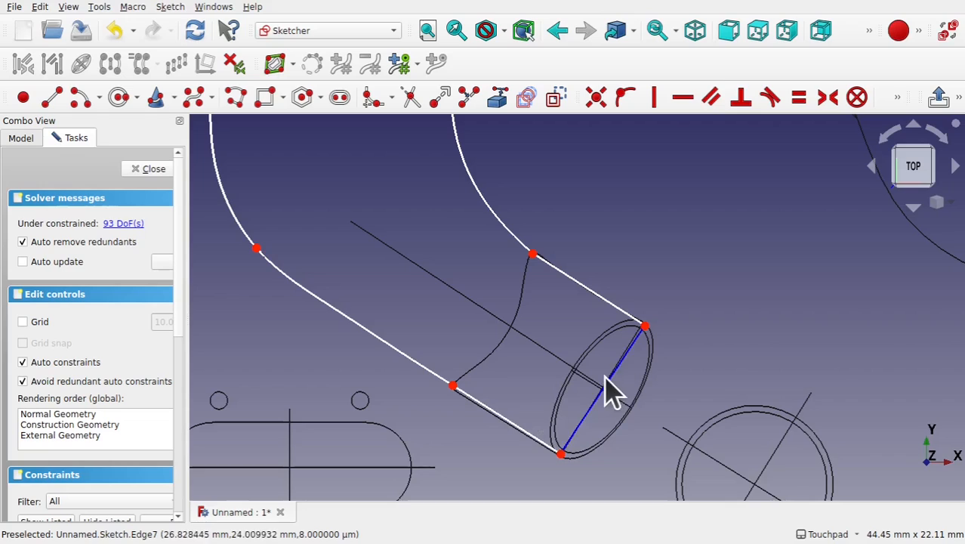
pyautogui.click(519, 427)
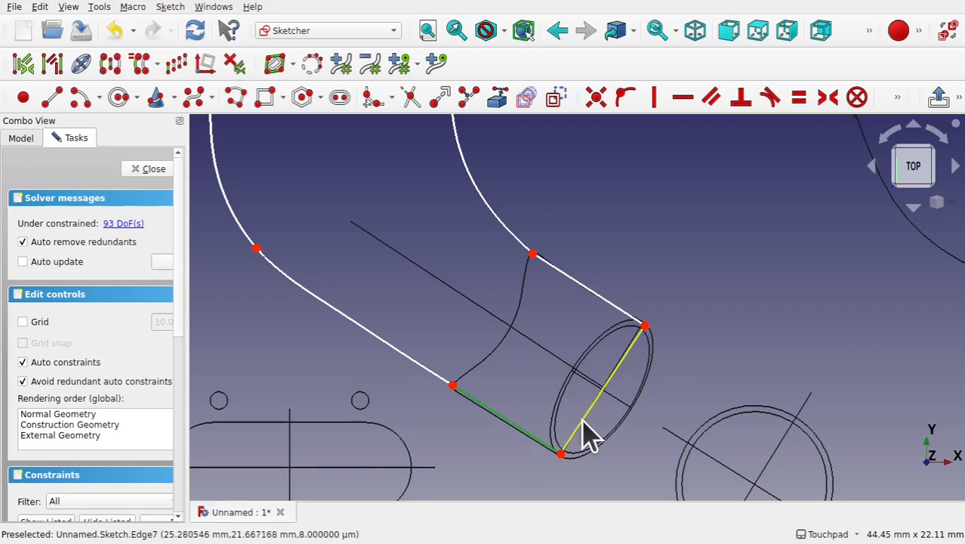
pyautogui.click(583, 421)
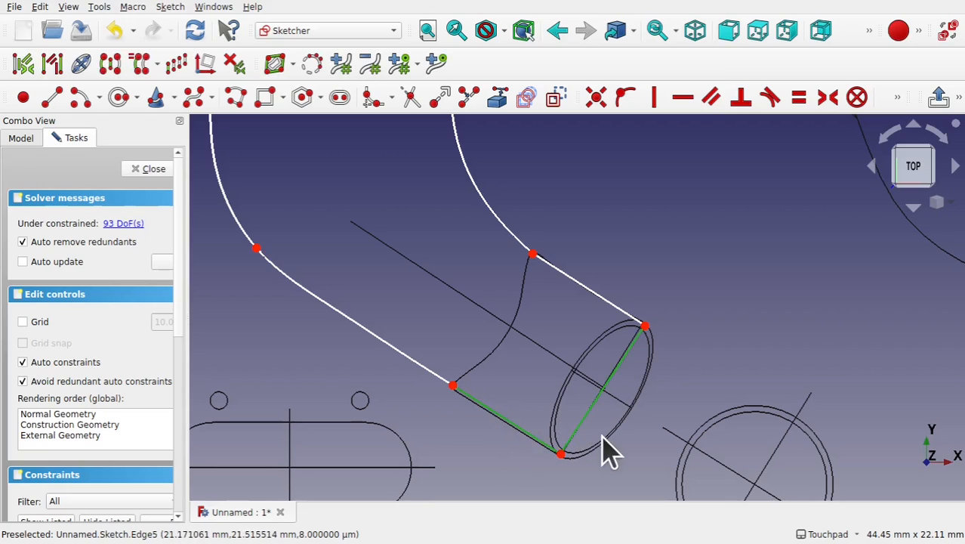
pyautogui.click(741, 98)
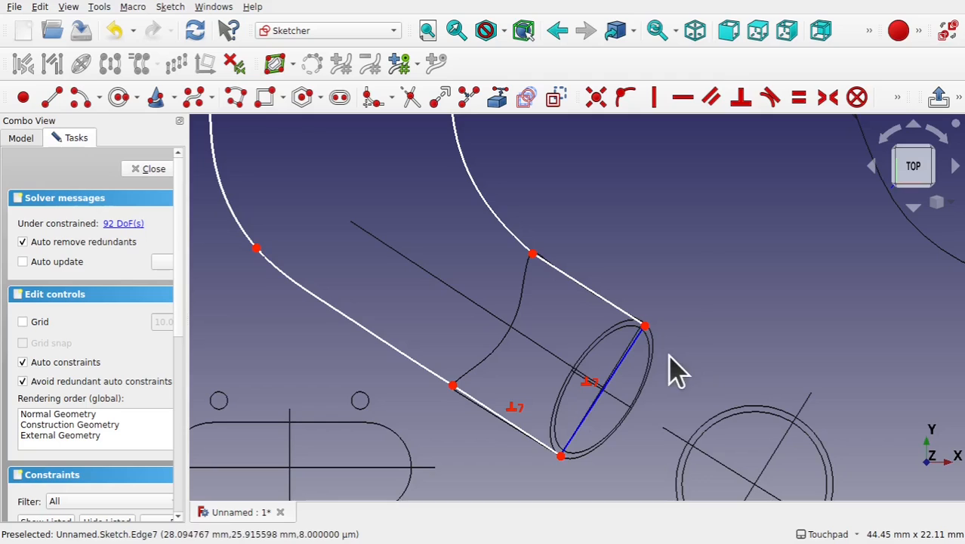
pyautogui.scroll(-3, 677, 330)
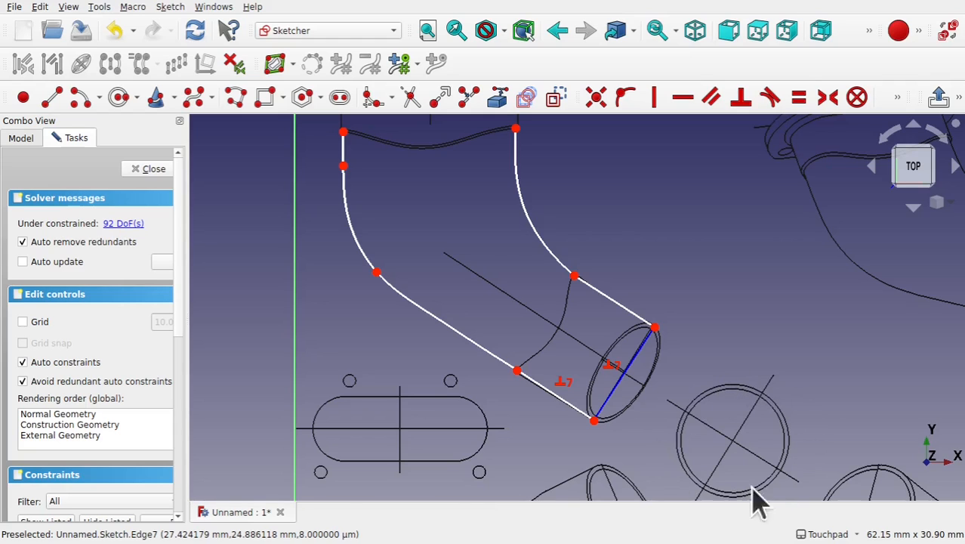
pyautogui.scroll(-3, 710, 355)
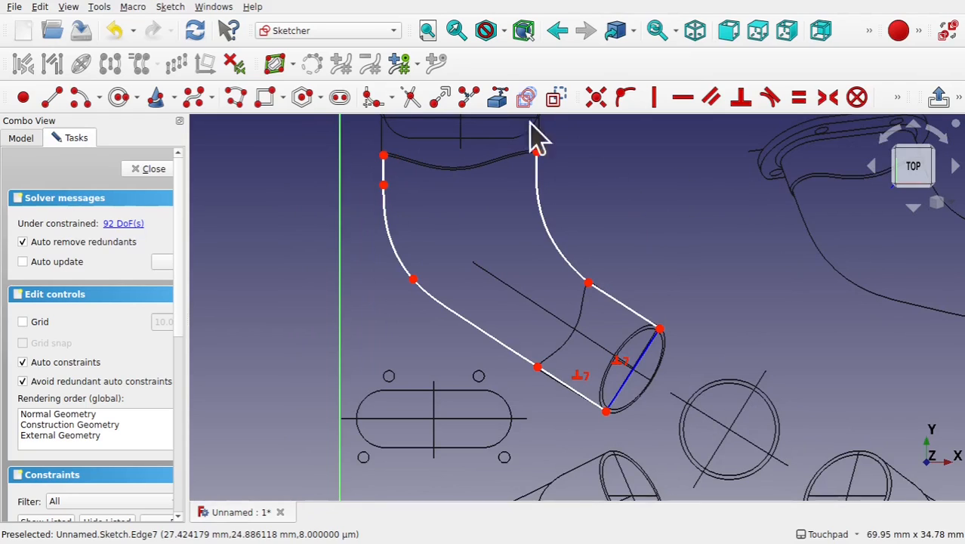
# - Link the round flange circle from the drawing into the sketch as external geometry
pyautogui.click(500, 106)
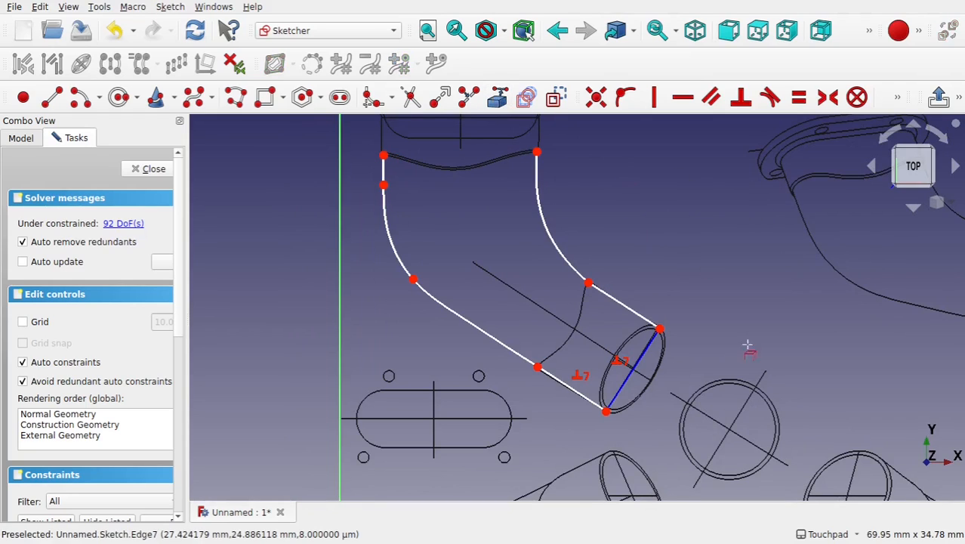
pyautogui.click(751, 382)
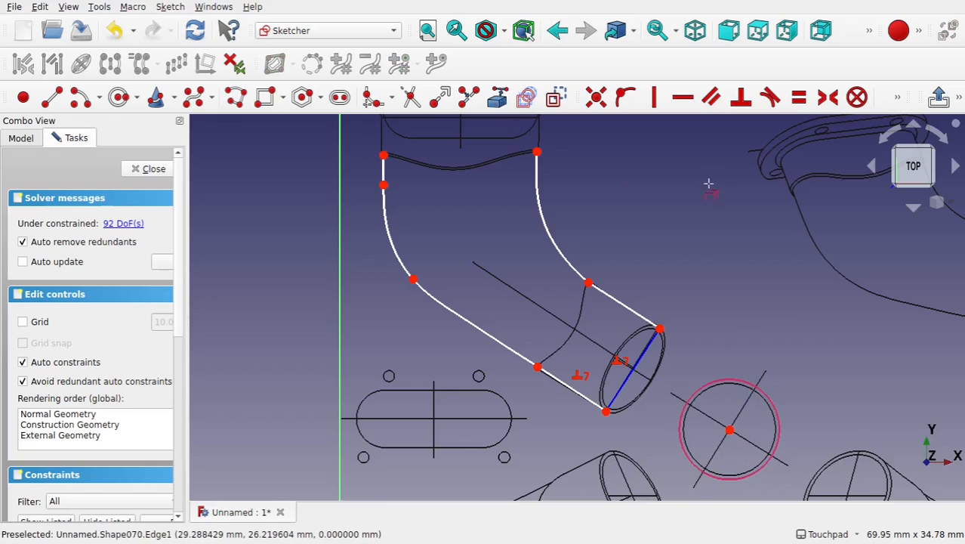
# - Add a diameter dimension to the linked circle and place its label beside it
pyautogui.click(897, 100)
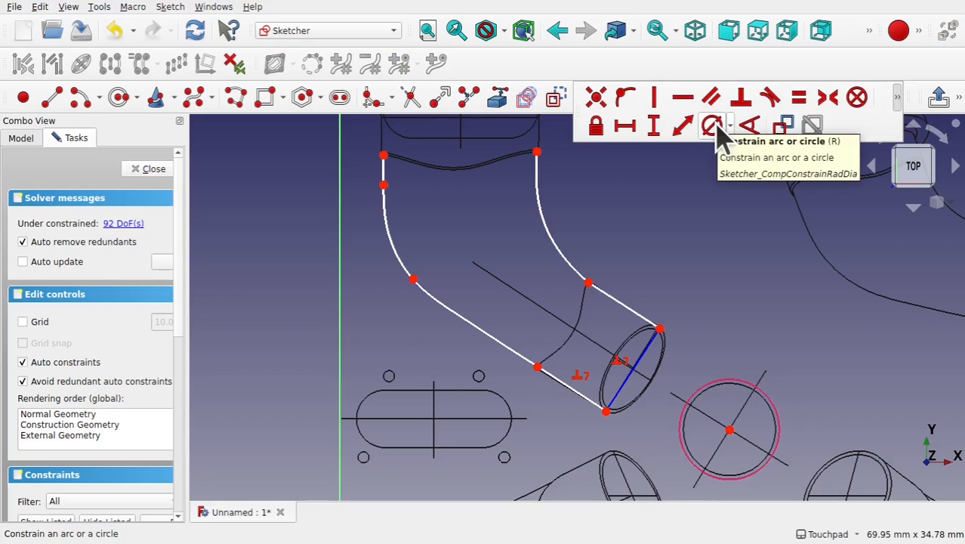
pyautogui.click(713, 126)
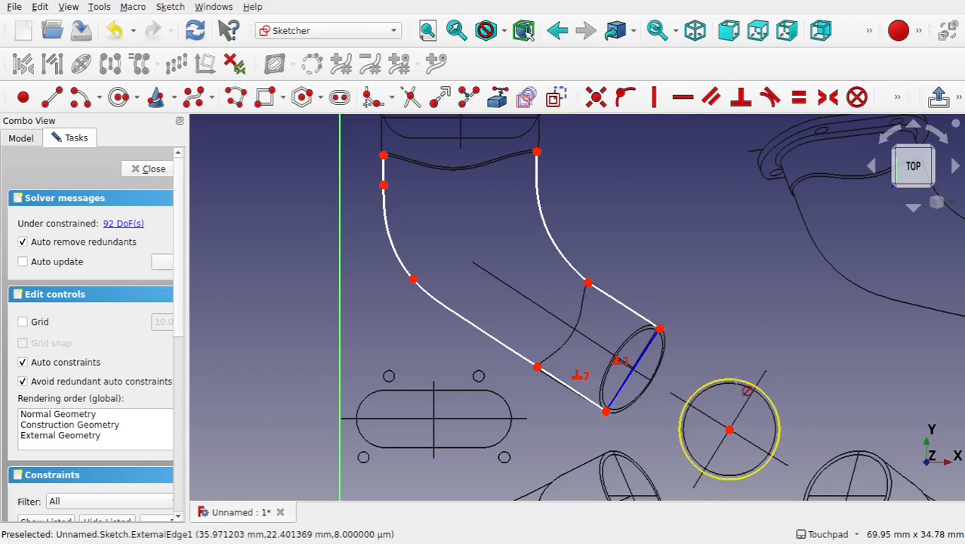
pyautogui.click(741, 380)
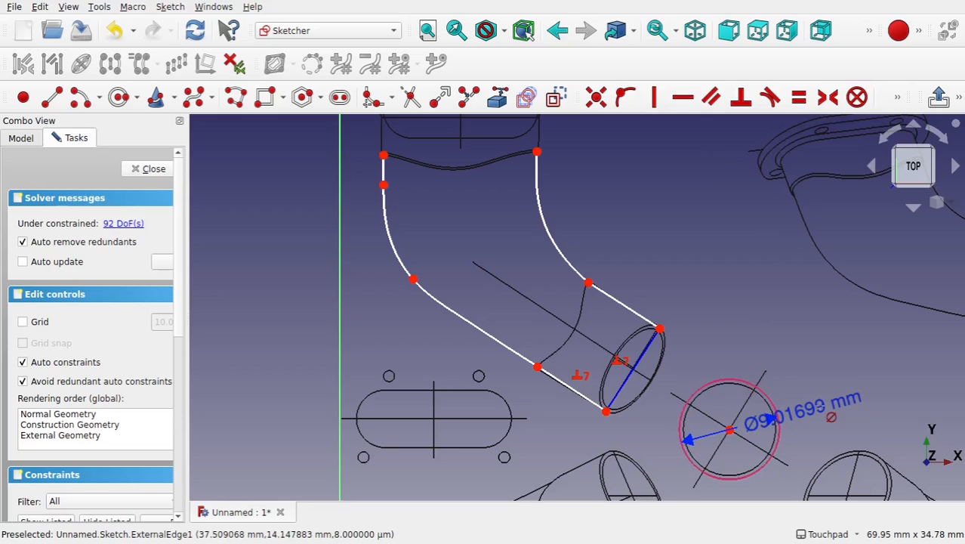
pyautogui.moveTo(814, 431); pyautogui.dragTo(733, 306)
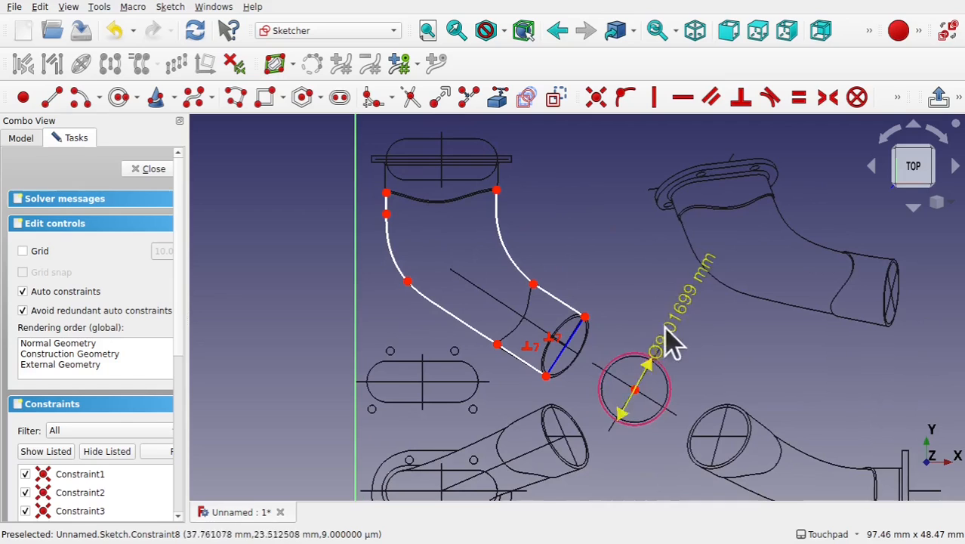
# - Constrain the length of the outlet construction line between its two endpoints to 9.01 mm
pyautogui.scroll(4, 578, 363)
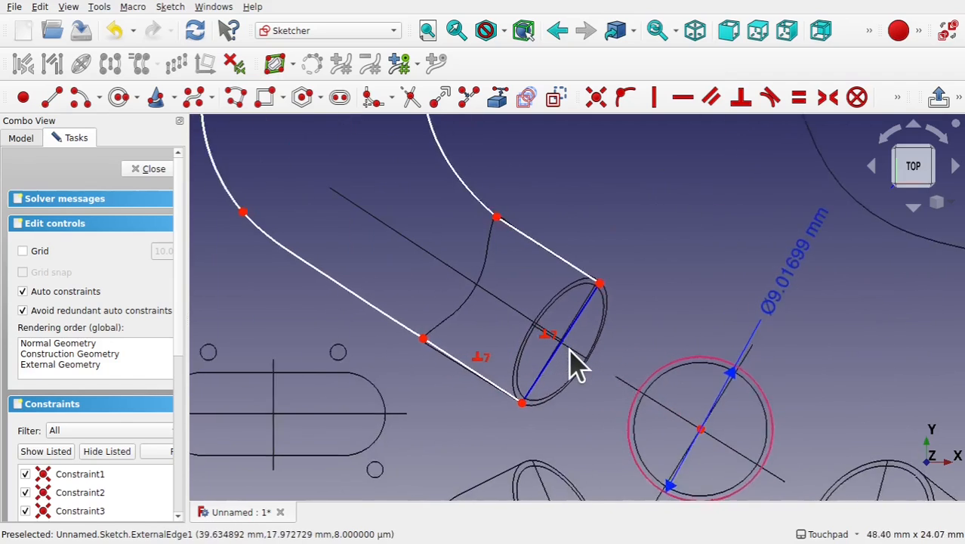
pyautogui.click(516, 410)
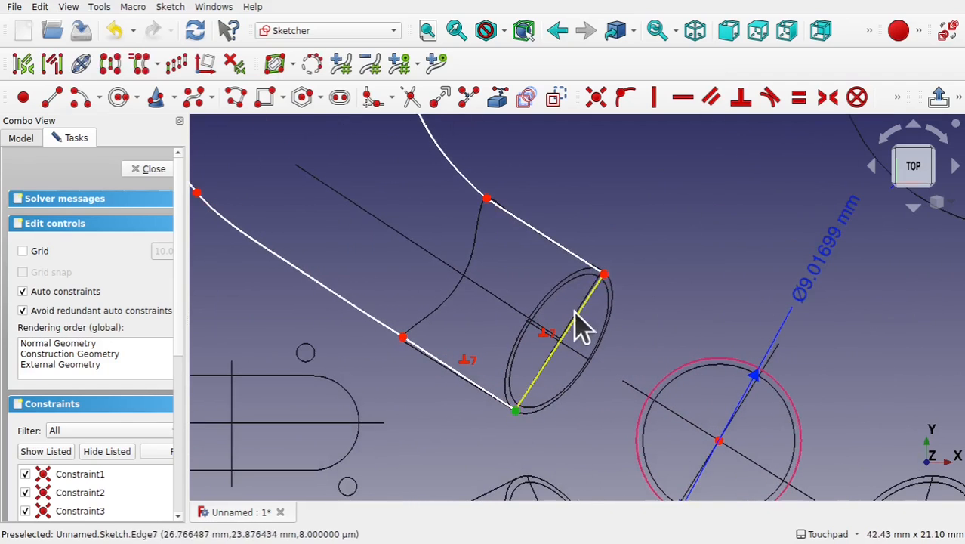
pyautogui.click(603, 274)
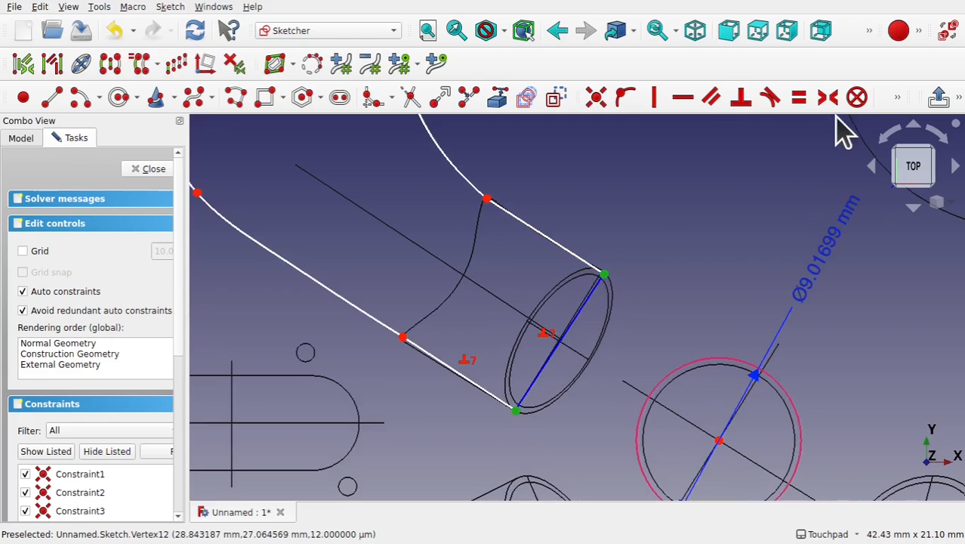
pyautogui.click(896, 100)
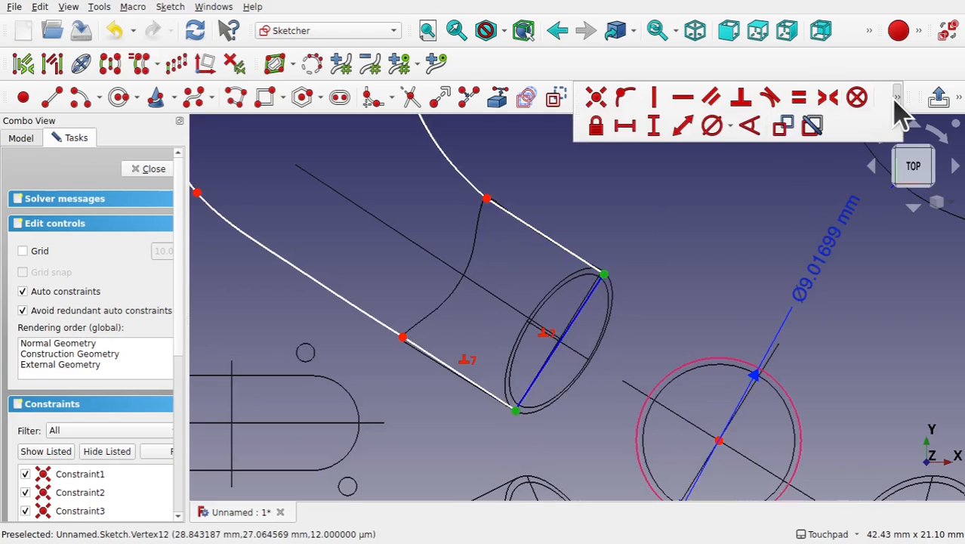
pyautogui.click(683, 136)
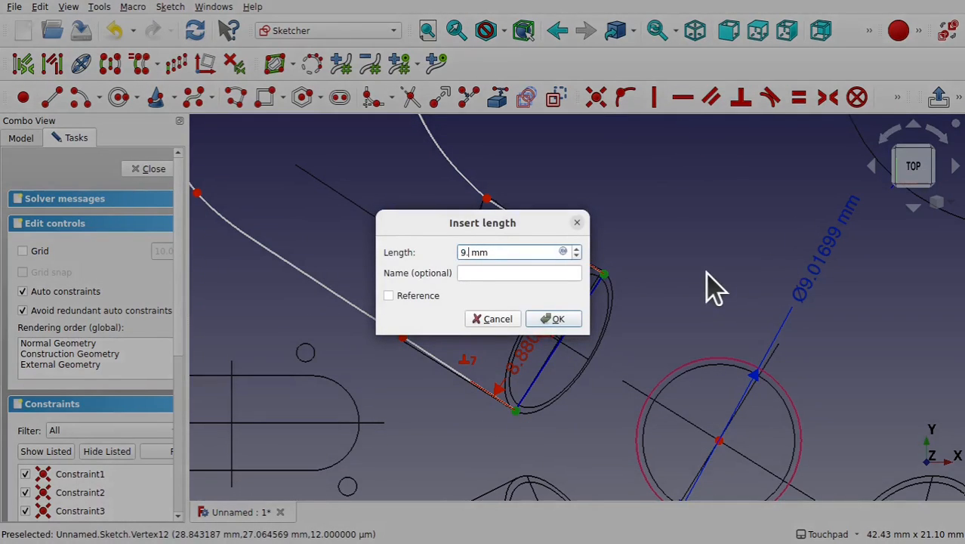
pyautogui.press('Return')
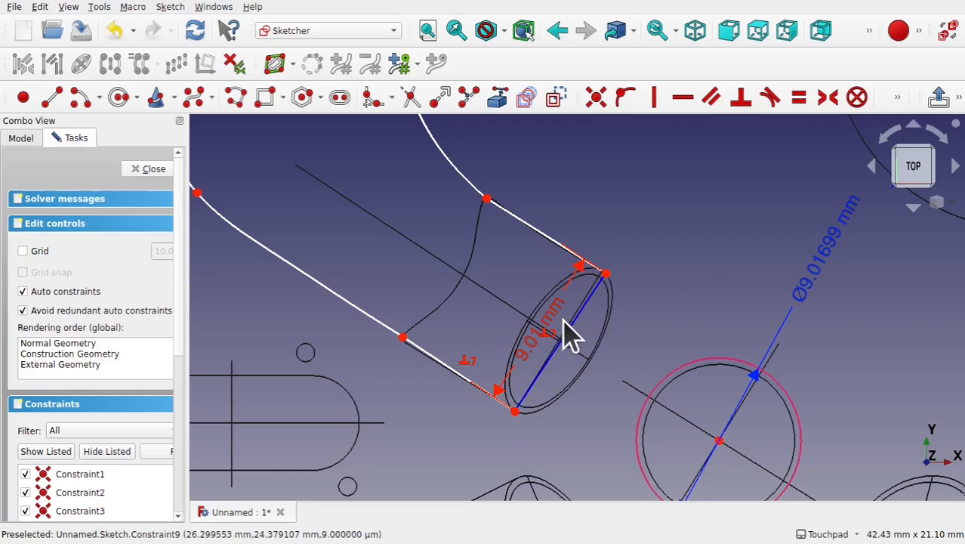
# - Link the slot-shaped flange outline from the drawing into the sketch as external geometry
pyautogui.scroll(-3, 488, 320)
pyautogui.moveTo(479, 285)
pyautogui.keyDown('shift'); pyautogui.mouseDown(button='middle')
pyautogui.moveTo(496, 374)
pyautogui.moveTo(584, 373)
pyautogui.moveTo(567, 325)
pyautogui.moveTo(540, 293)
pyautogui.mouseUp(button='middle'); pyautogui.keyUp('shift')
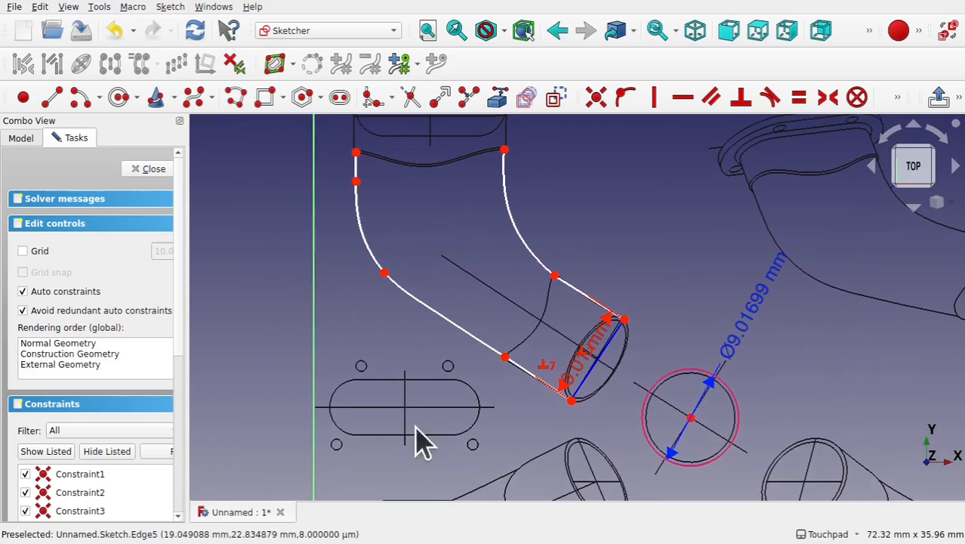
pyautogui.click(498, 99)
pyautogui.click(334, 388)
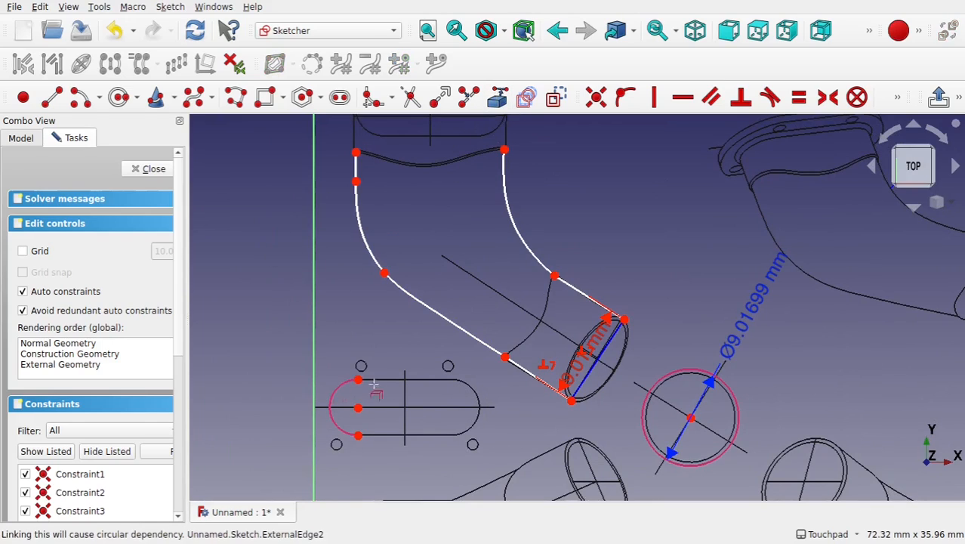
pyautogui.click(398, 380)
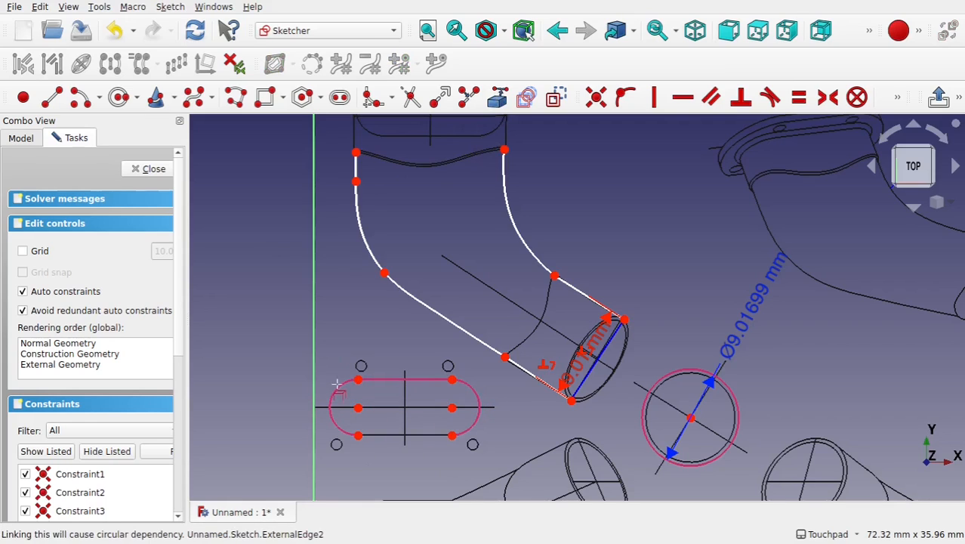
pyautogui.click(358, 392)
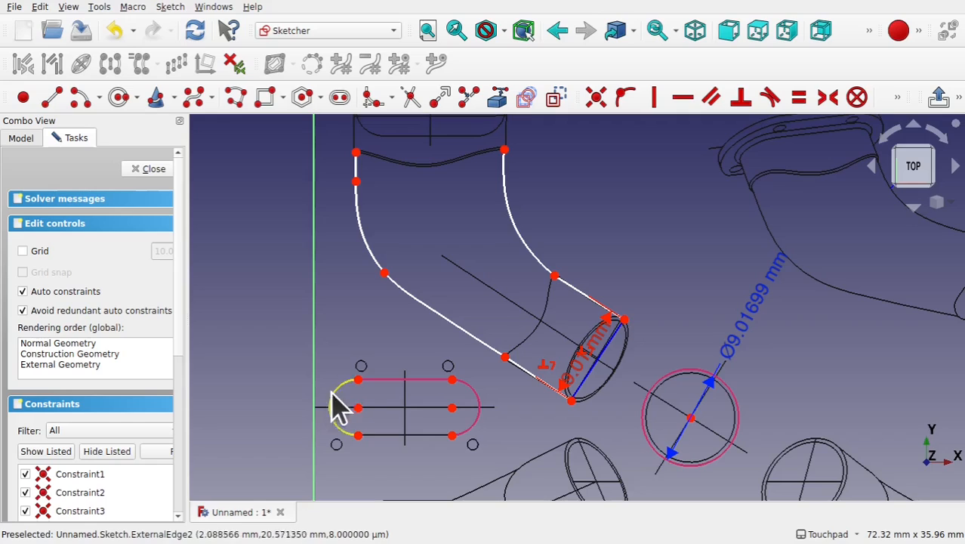
# - Place points at the outer ends of the slot outline's rounded sides
pyautogui.click(896, 98)
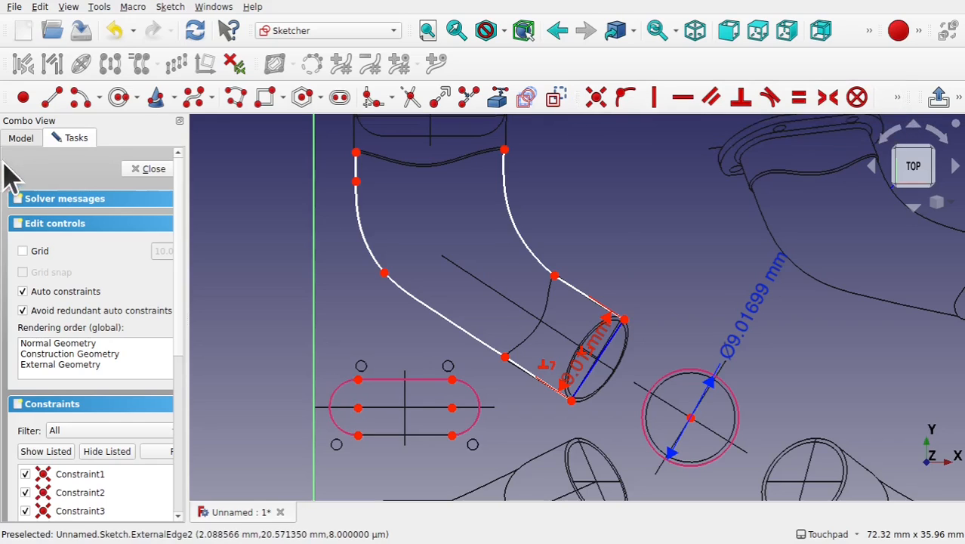
pyautogui.click(23, 97)
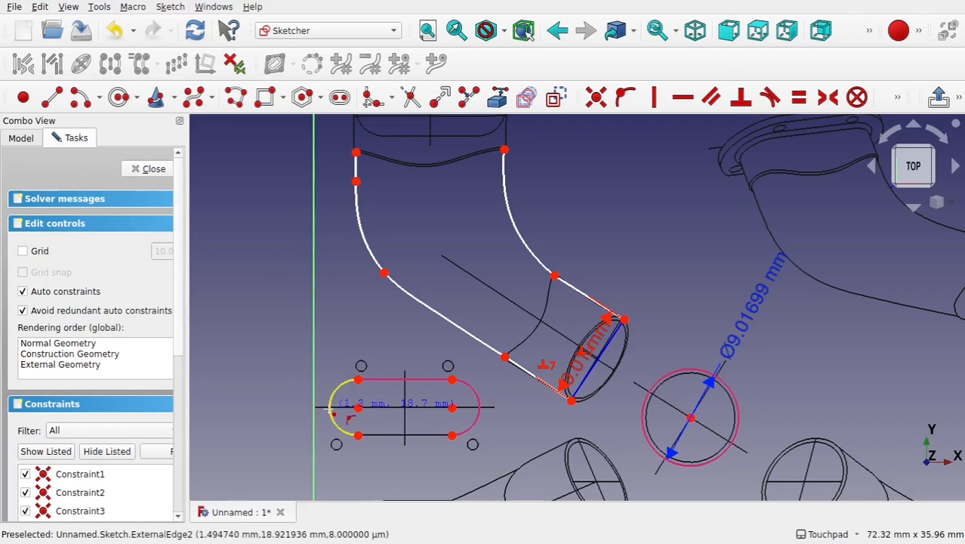
pyautogui.click(483, 414)
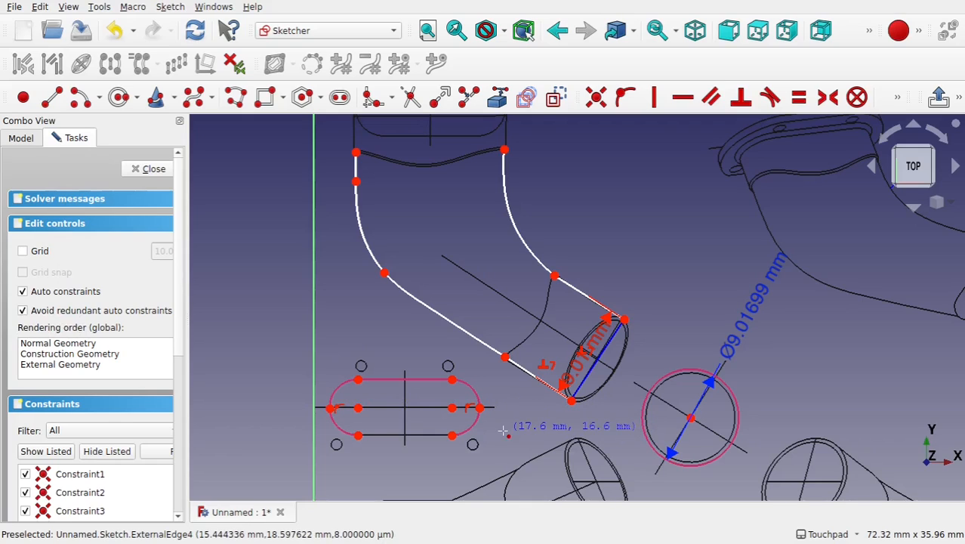
# - Constrain the two slot end points horizontal with the slot's arc centre
pyautogui.click(330, 408)
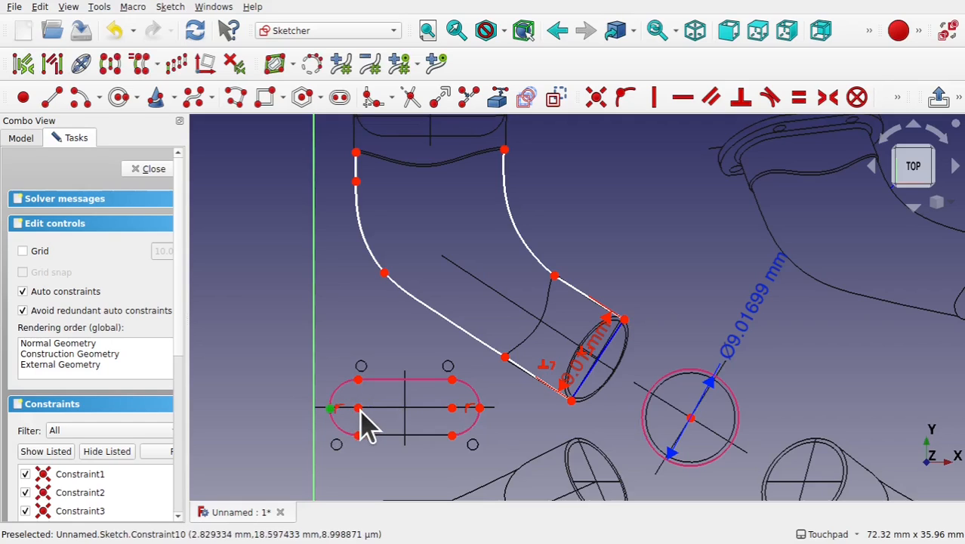
pyautogui.click(358, 408)
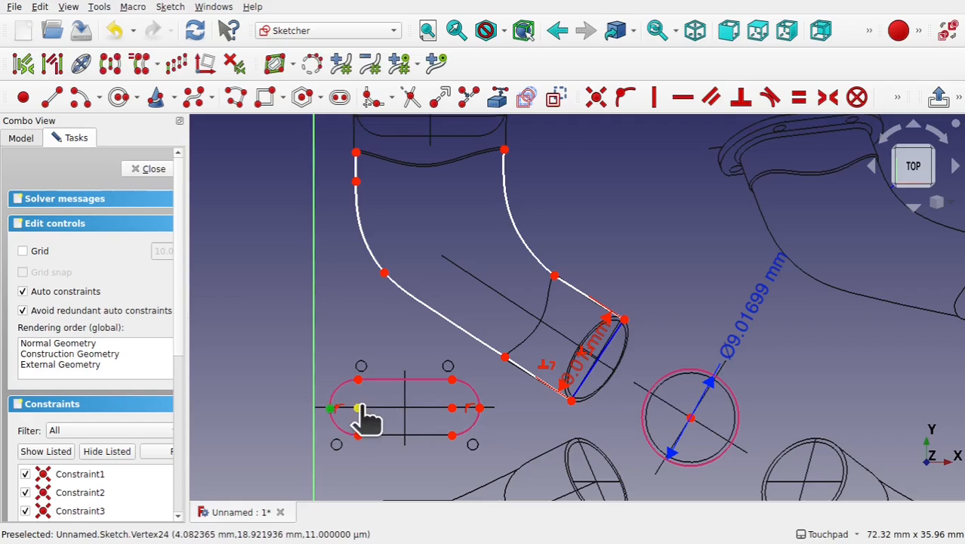
pyautogui.click(479, 408)
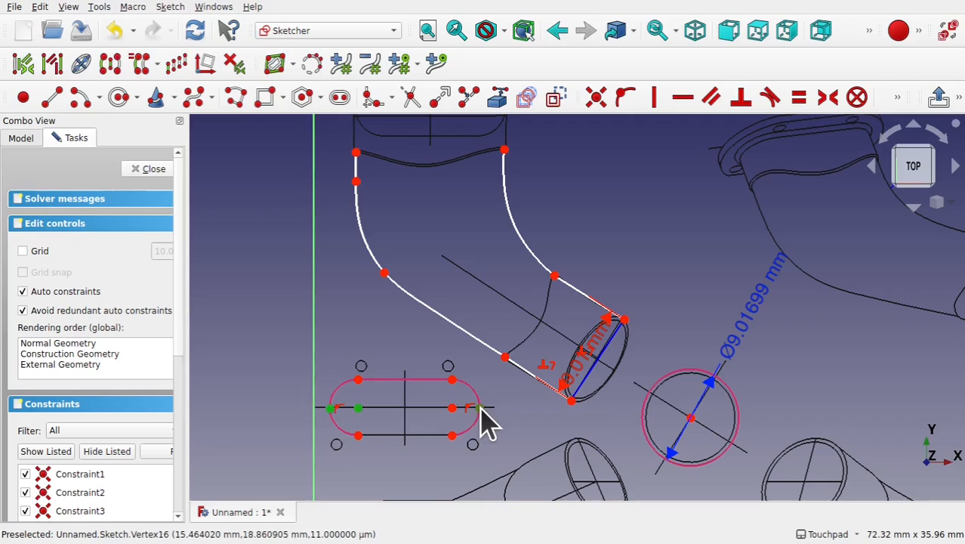
pyautogui.click(684, 98)
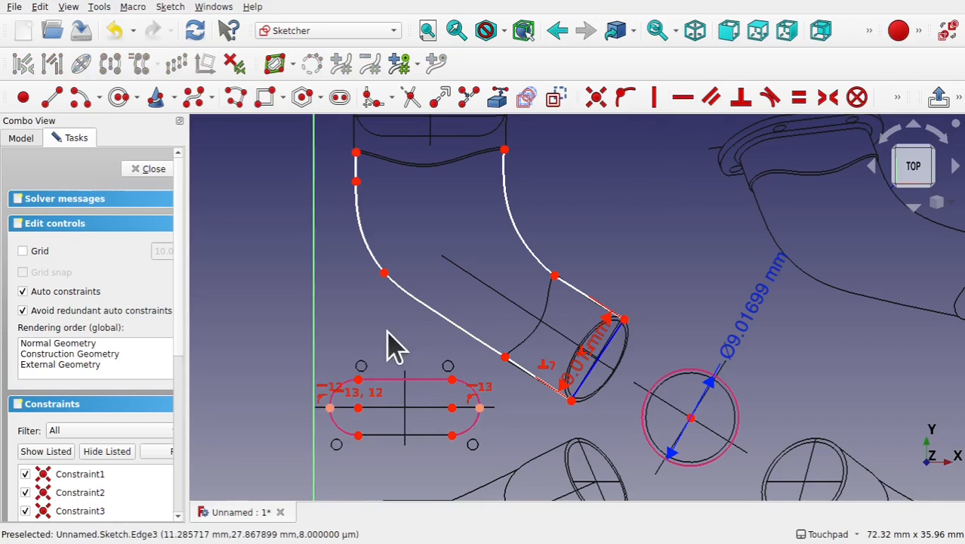
# - Add a reference horizontal distance between the two slot end points
pyautogui.click(331, 408)
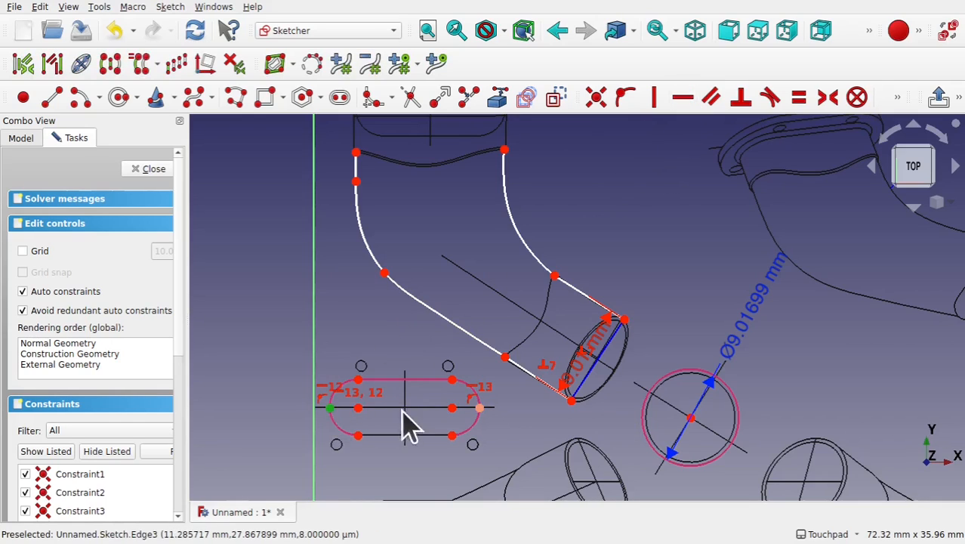
pyautogui.click(480, 408)
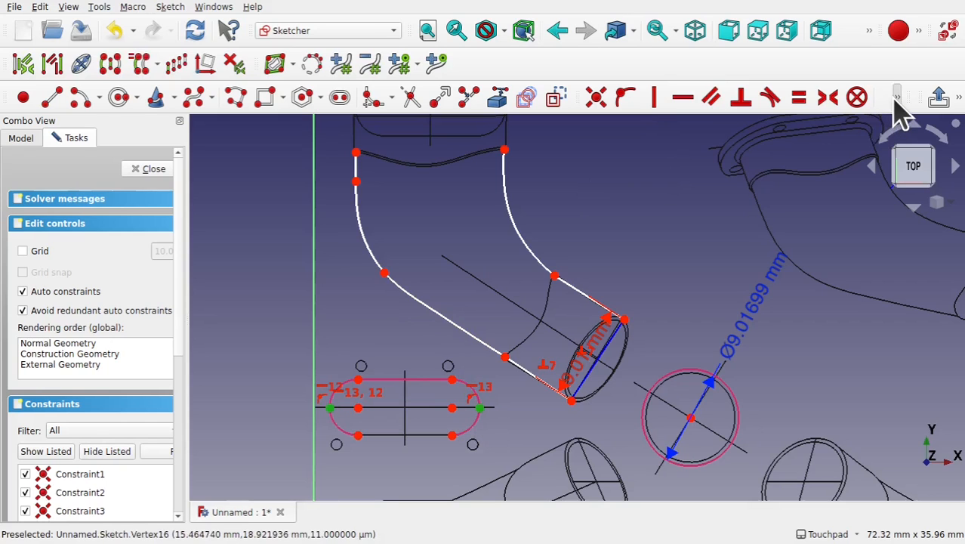
pyautogui.click(896, 98)
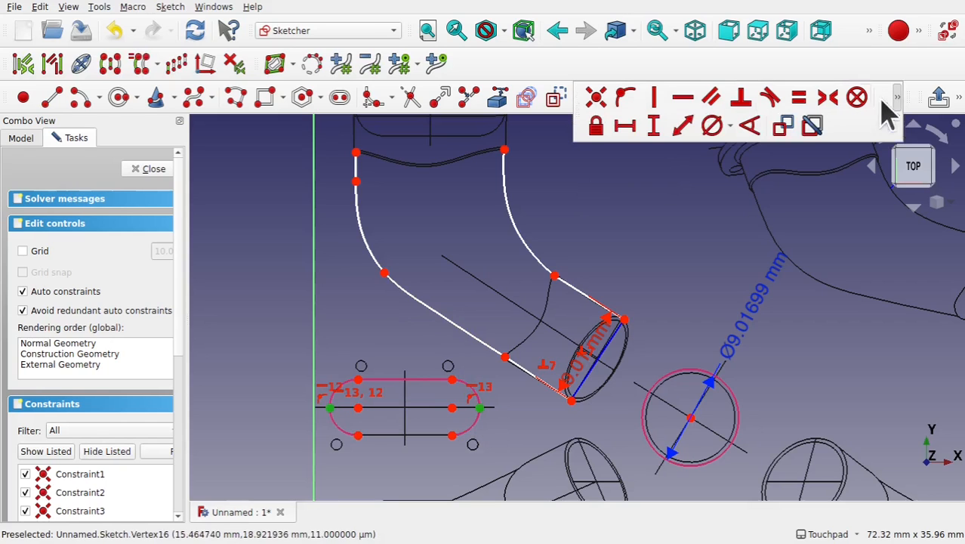
pyautogui.click(631, 130)
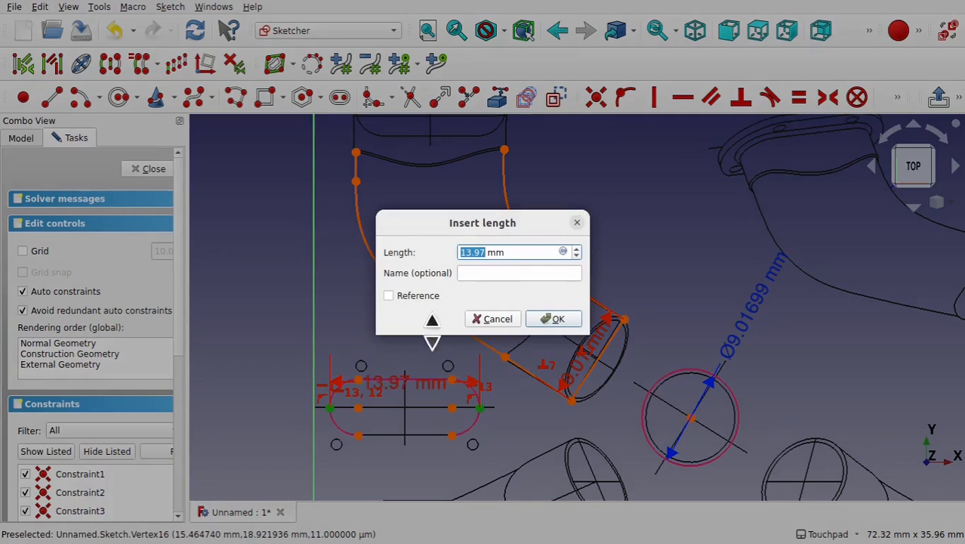
pyautogui.click(388, 296)
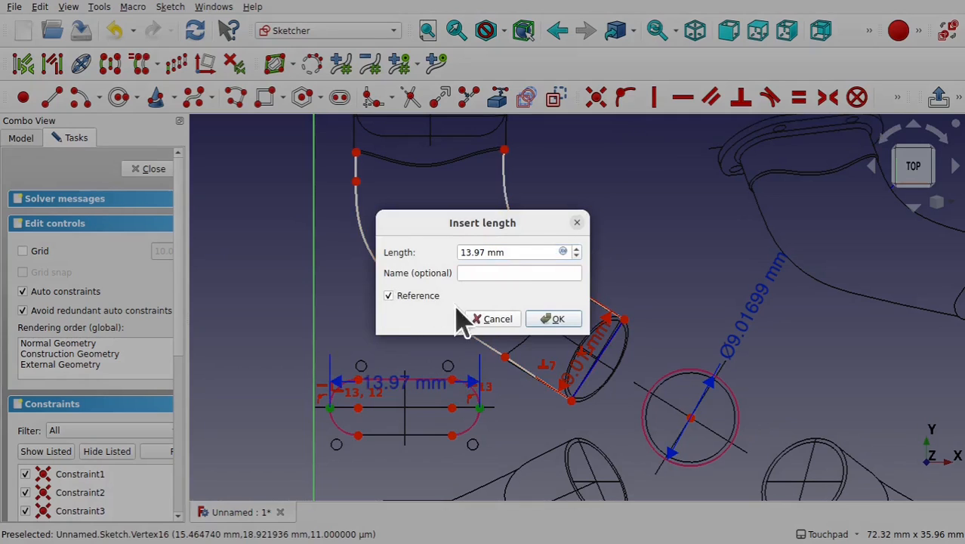
pyautogui.click(556, 318)
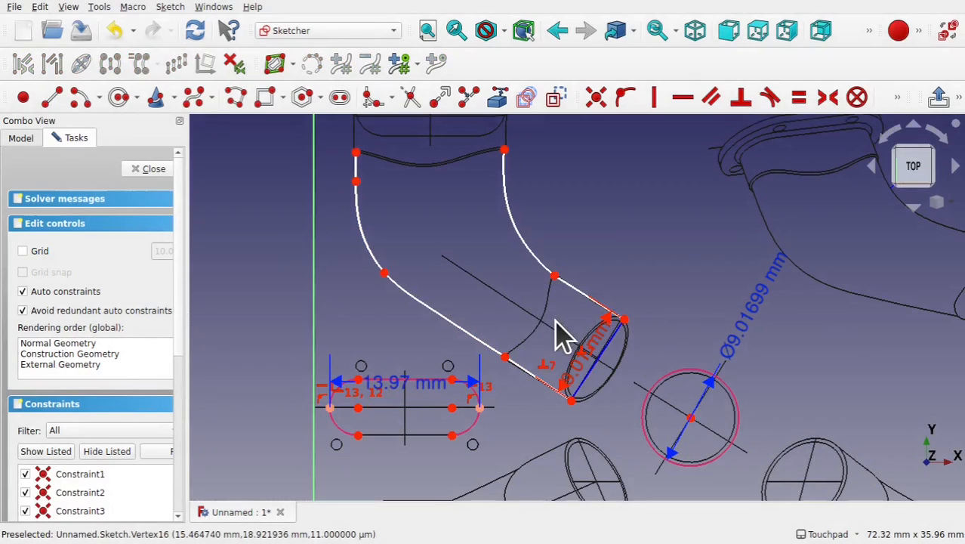
# - Set the horizontal distance between the pipe's two upper outline endpoints to 13.97 mm
pyautogui.click(356, 153)
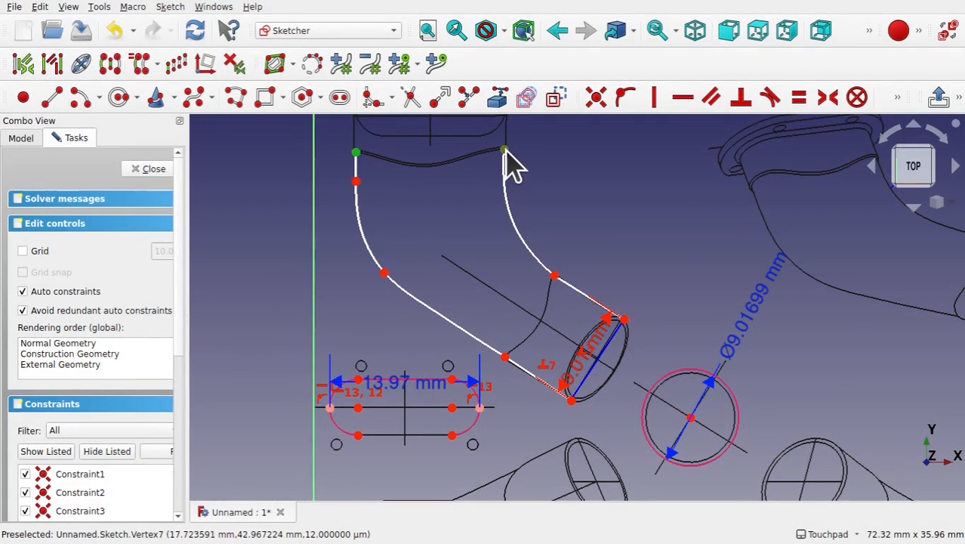
pyautogui.click(503, 150)
pyautogui.click(897, 97)
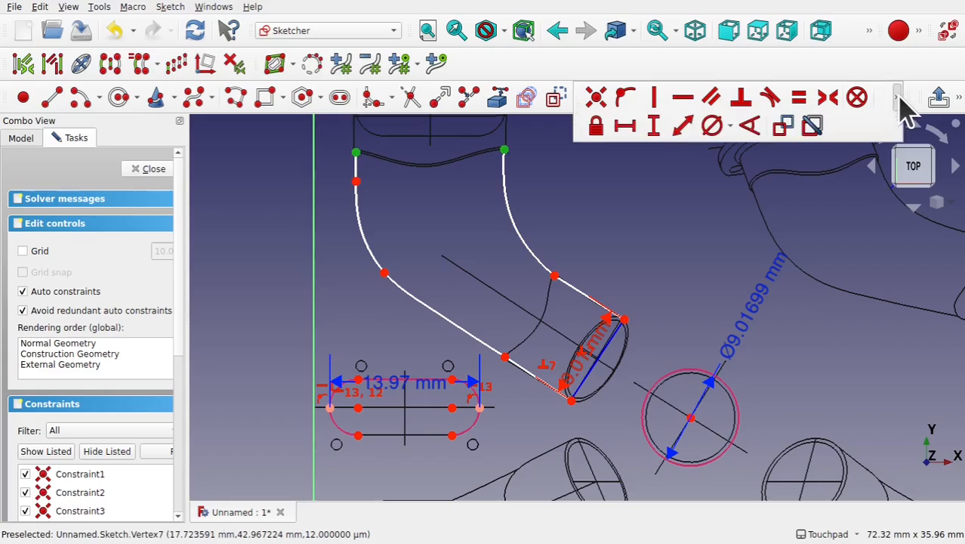
pyautogui.click(626, 127)
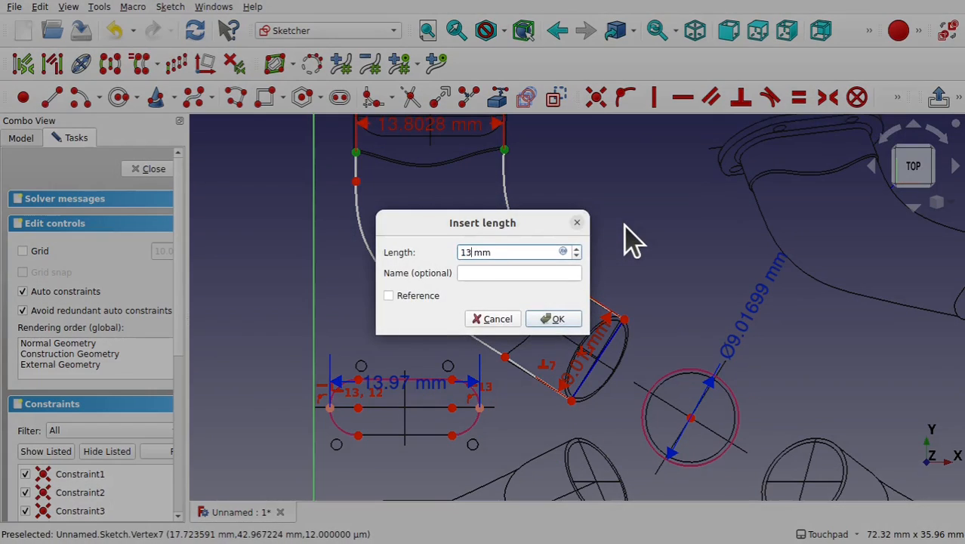
pyautogui.write('13.97')
pyautogui.press('Return')
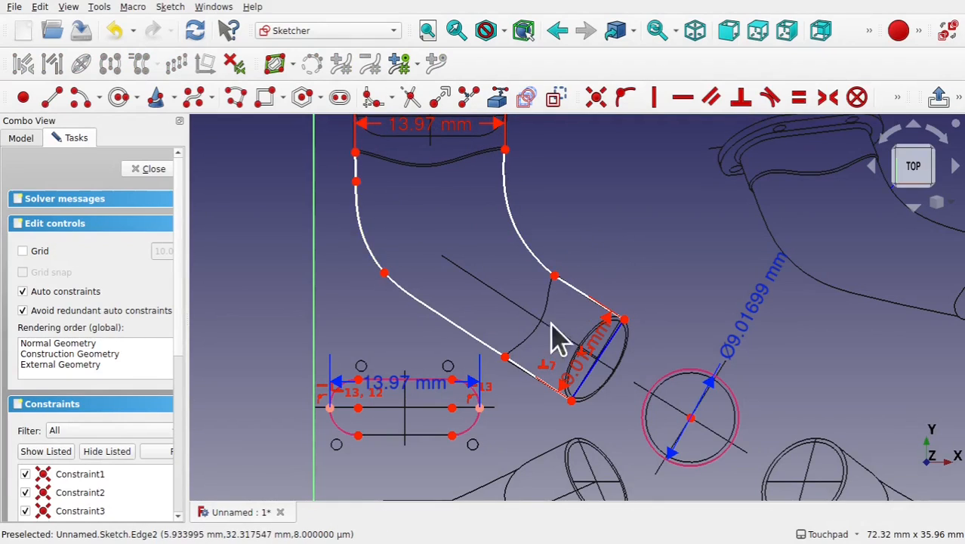
# - Close the sketch and select Wire001 in the model tree
pyautogui.click(150, 170)
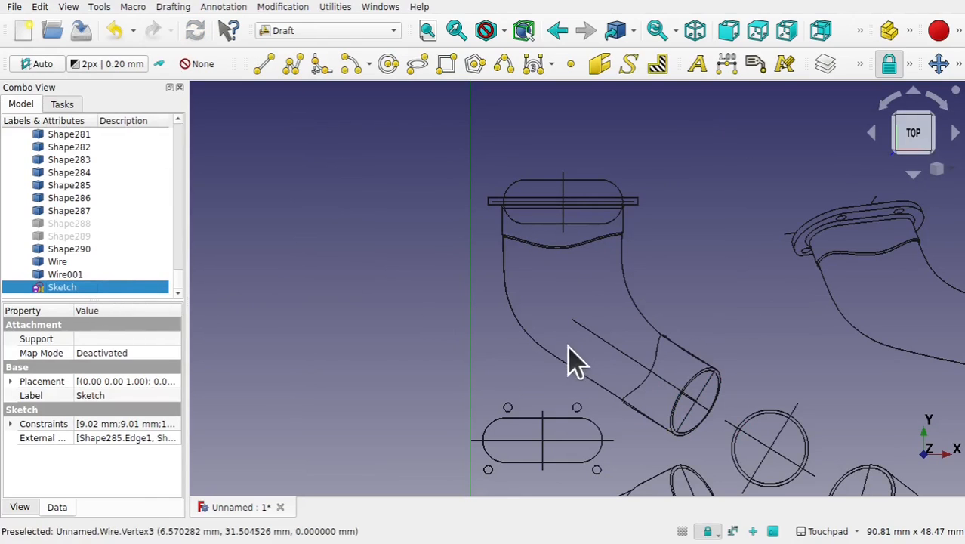
pyautogui.click(70, 275)
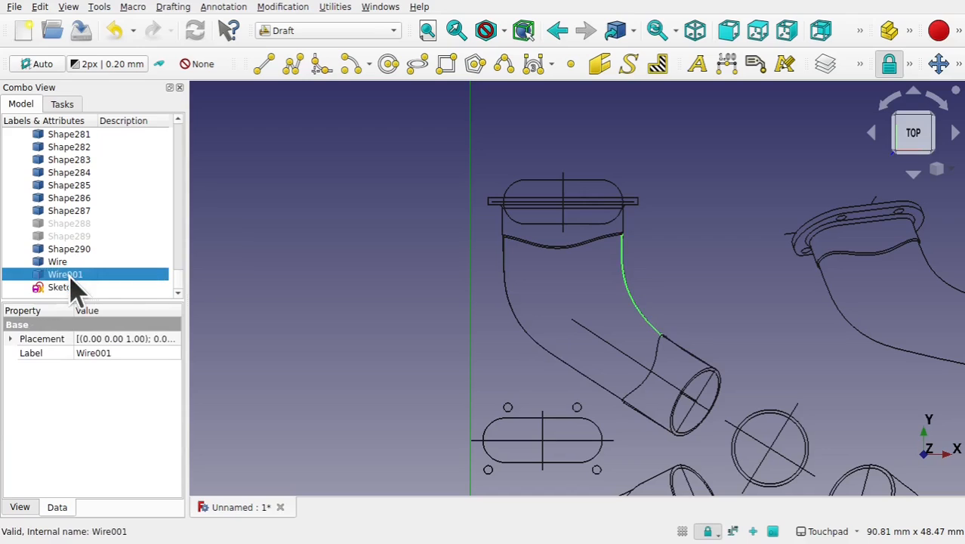
# - Hide the Wire and Wire001 objects so only the sketch outline remains
pyautogui.keyDown('ctrl'); pyautogui.click(80, 262); pyautogui.keyUp('ctrl')
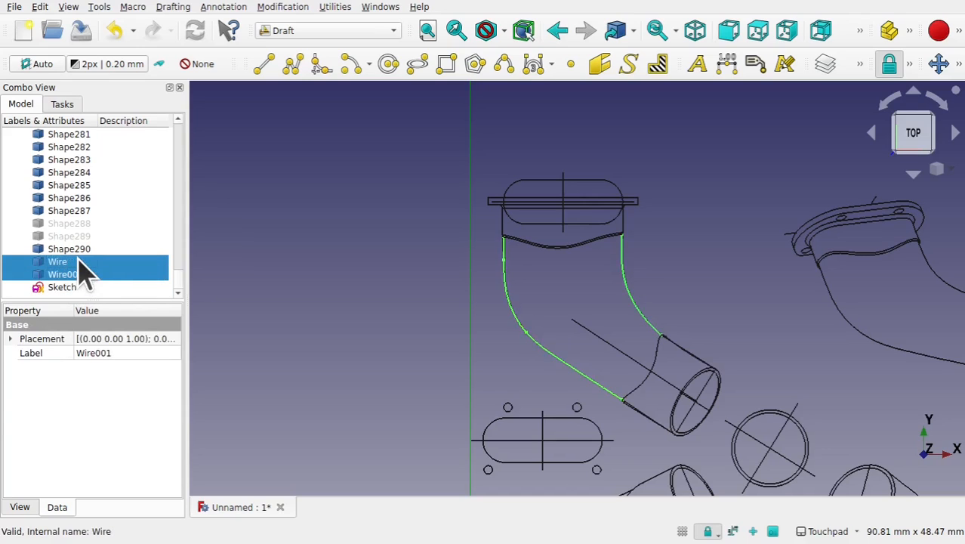
pyautogui.press('space')
pyautogui.click(506, 370)
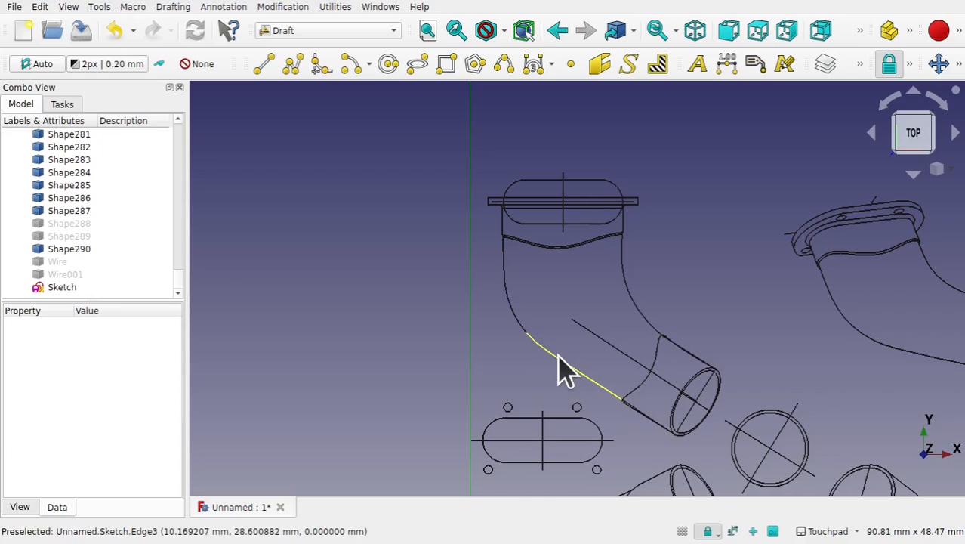
pyautogui.click(558, 355)
pyautogui.press('space')
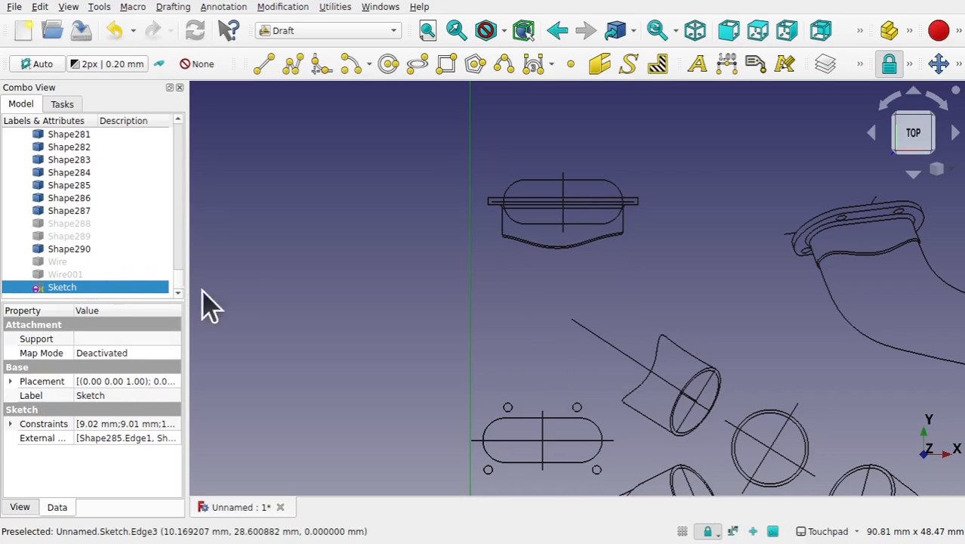
pyautogui.press('space')
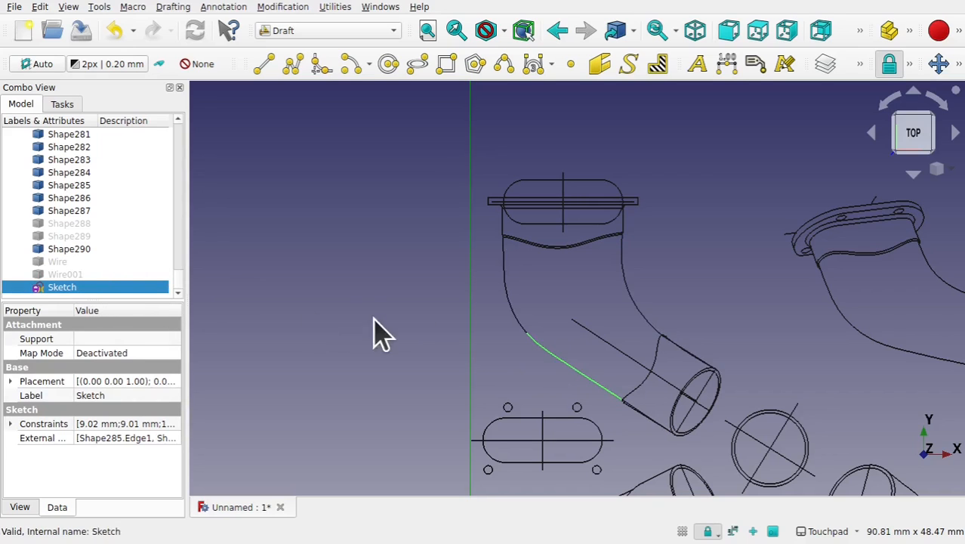
# - Convert the round pipe-end circle outline into a new sketch with Draft to Sketch
pyautogui.click(568, 364)
pyautogui.click(520, 317)
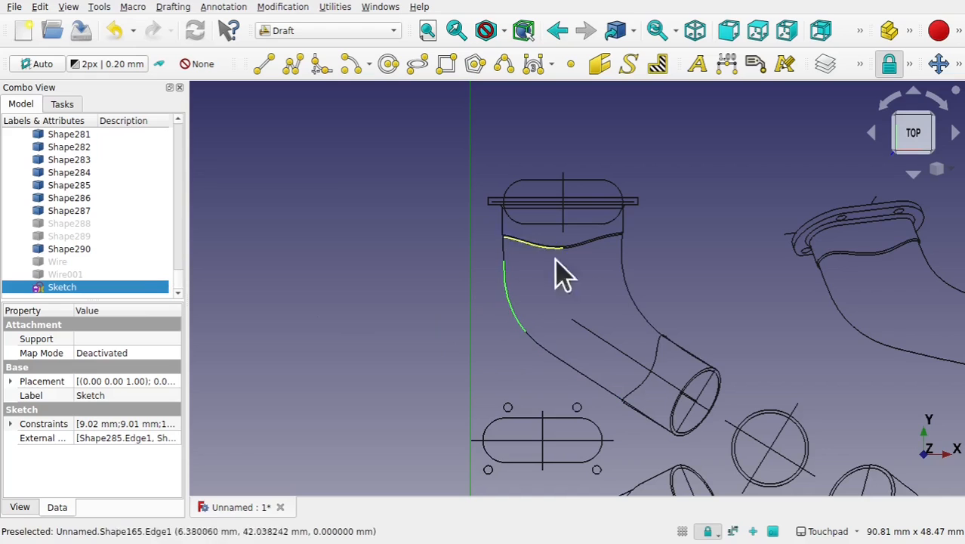
pyautogui.click(517, 389)
pyautogui.moveTo(630, 438)
pyautogui.keyDown('shift'); pyautogui.mouseDown(button='middle')
pyautogui.moveTo(568, 363)
pyautogui.moveTo(548, 316)
pyautogui.mouseUp(button='middle'); pyautogui.keyUp('shift')
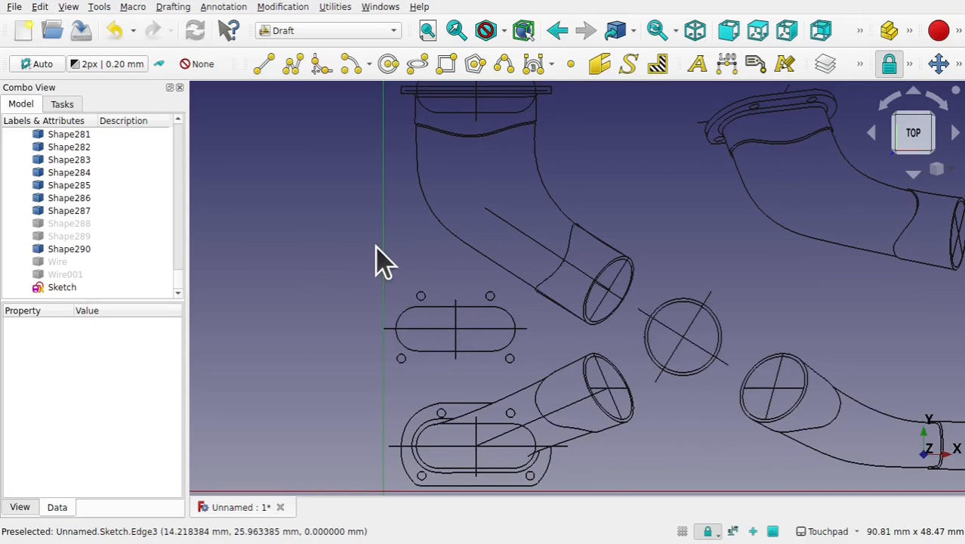
pyautogui.click(719, 318)
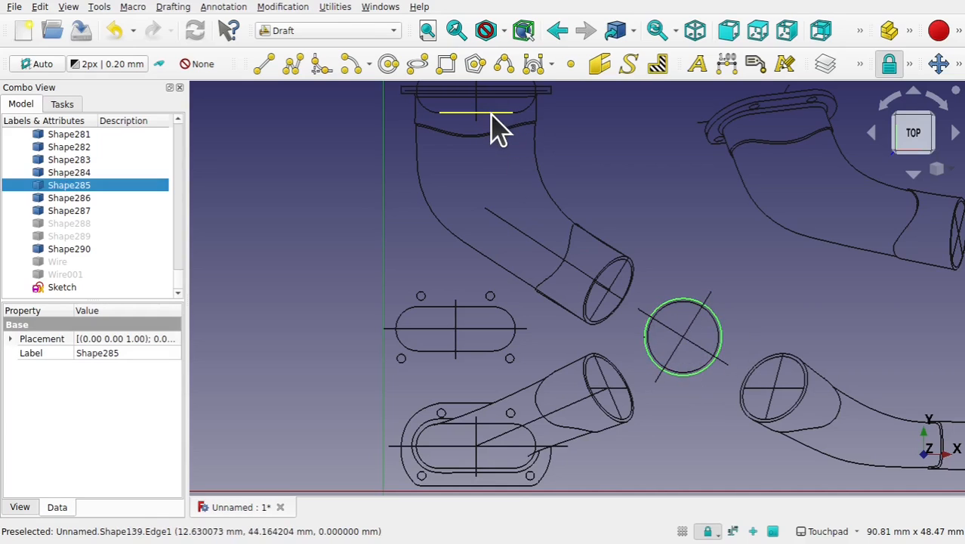
pyautogui.click(284, 8)
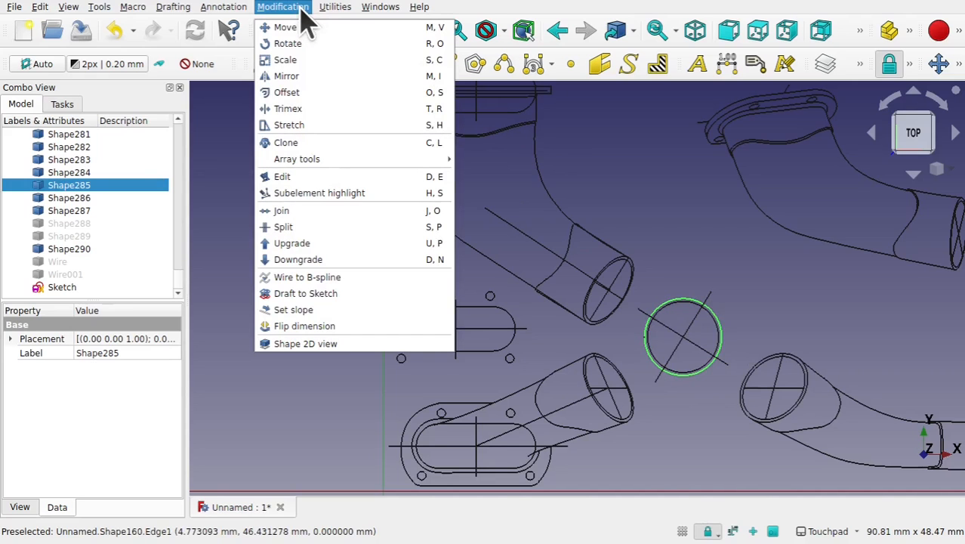
pyautogui.click(344, 295)
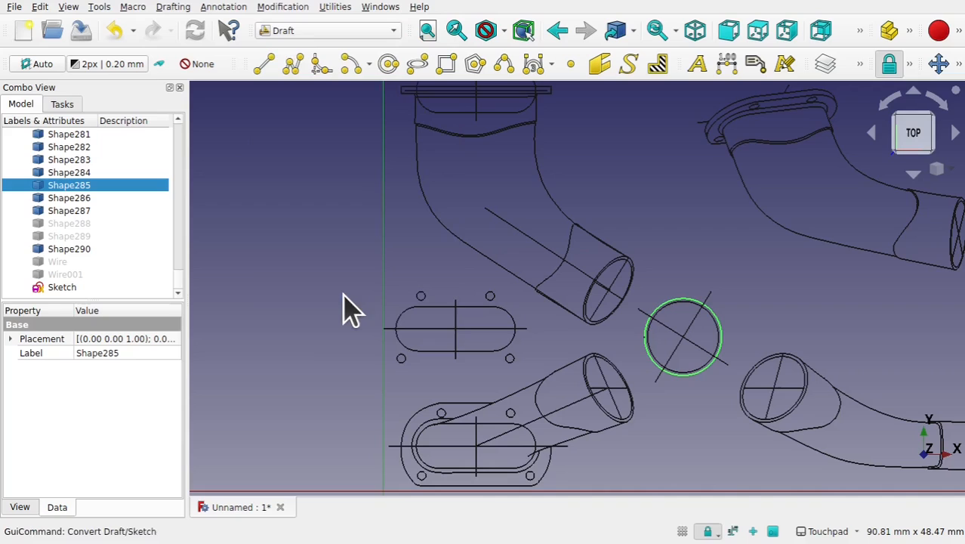
# - Open Sketch001, split the circle at its left and right points, and delete the lower half arc
pyautogui.scroll(4, 181, 286)
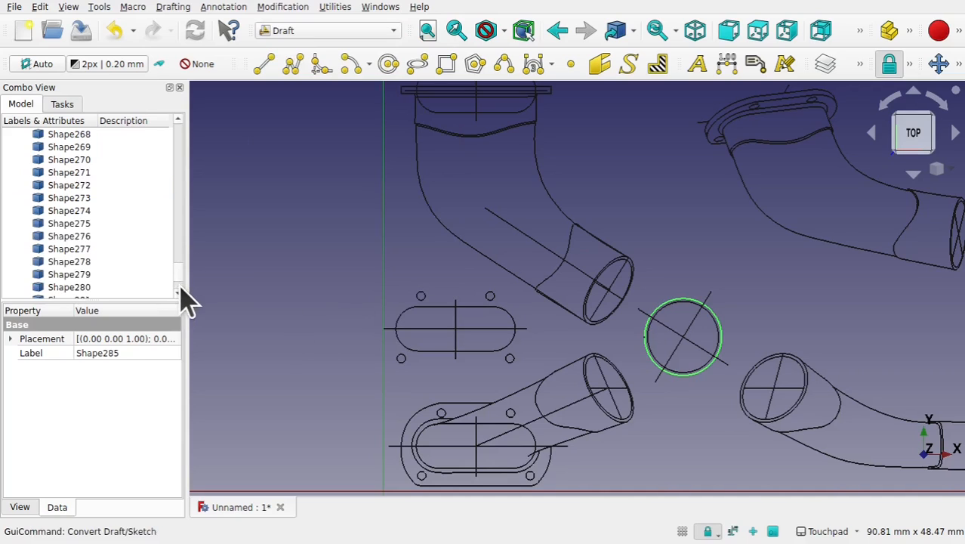
pyautogui.scroll(-4, 181, 291)
pyautogui.scroll(-1, 181, 310)
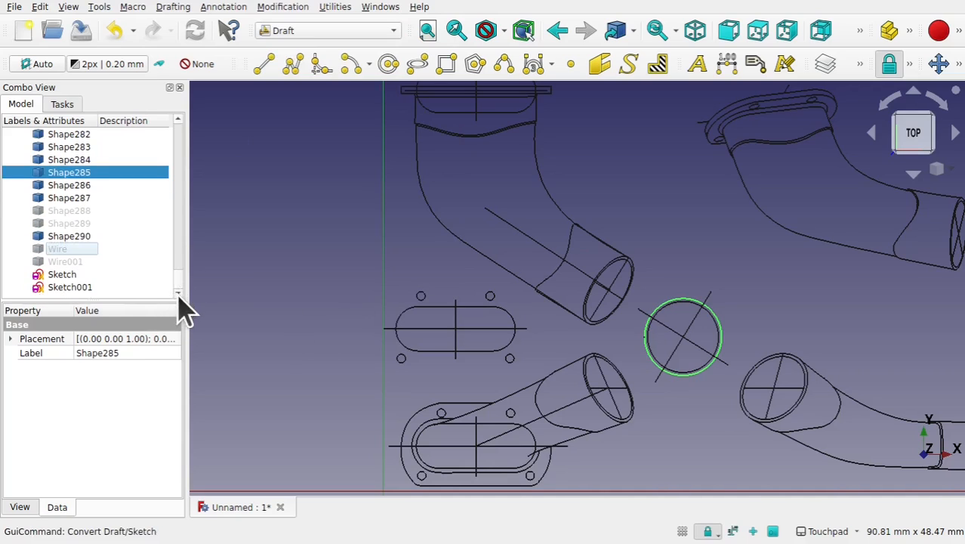
pyautogui.doubleClick(83, 291)
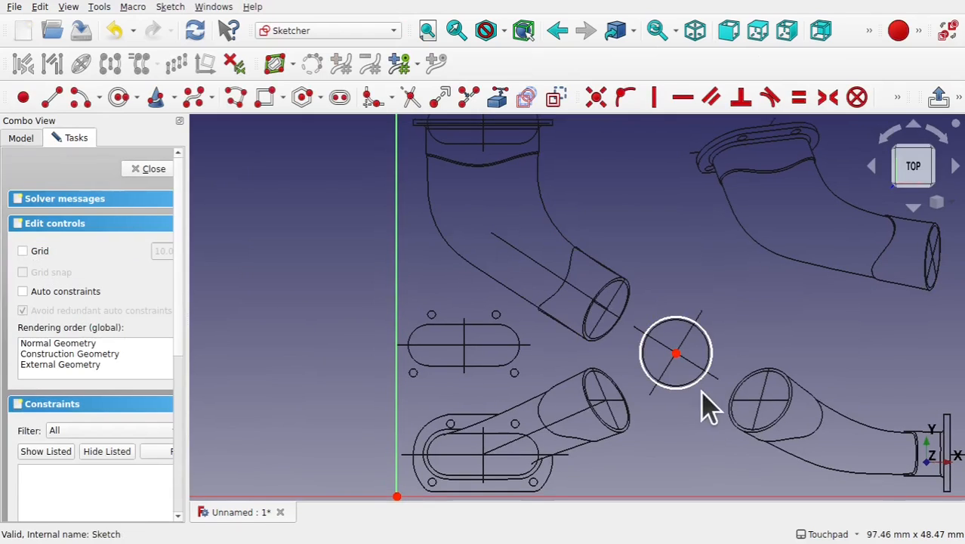
pyautogui.click(682, 387)
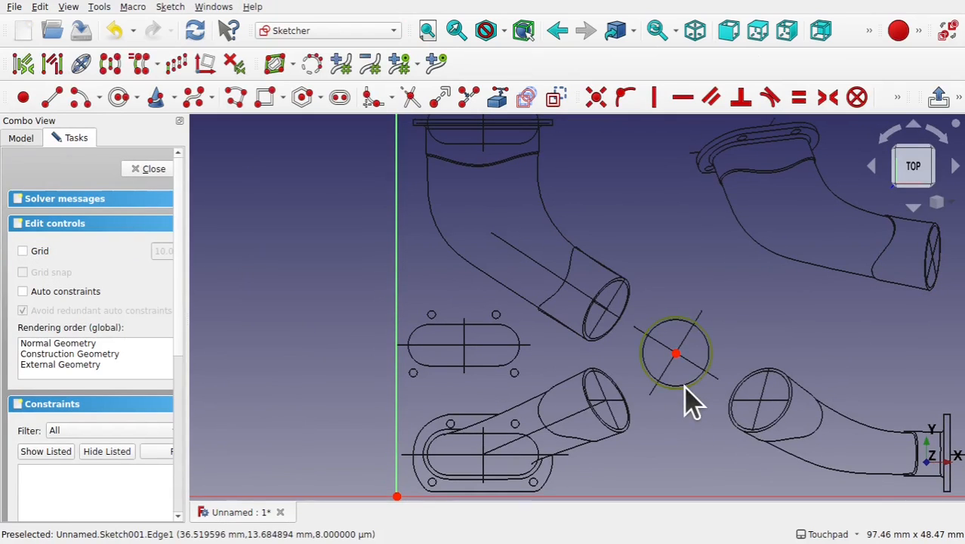
pyautogui.click(467, 98)
pyautogui.click(641, 356)
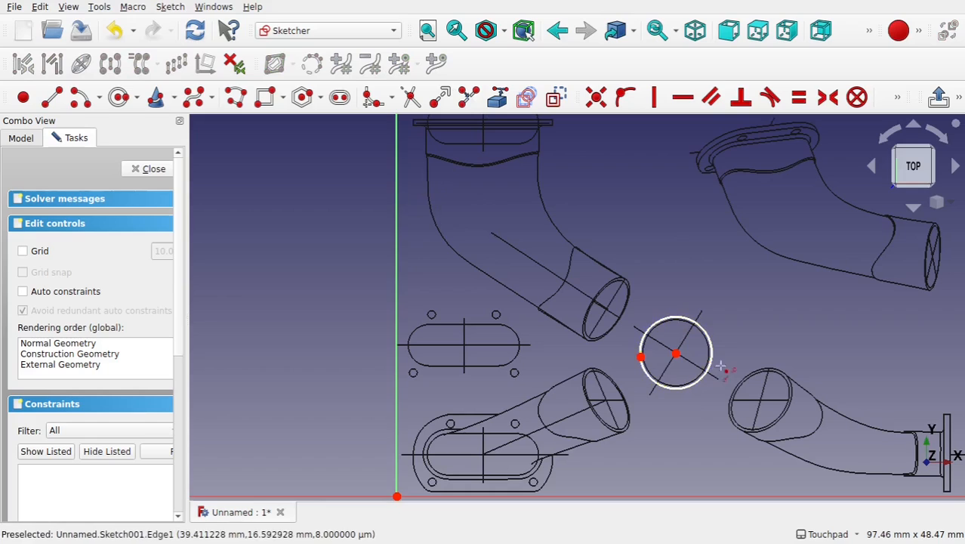
pyautogui.click(712, 356)
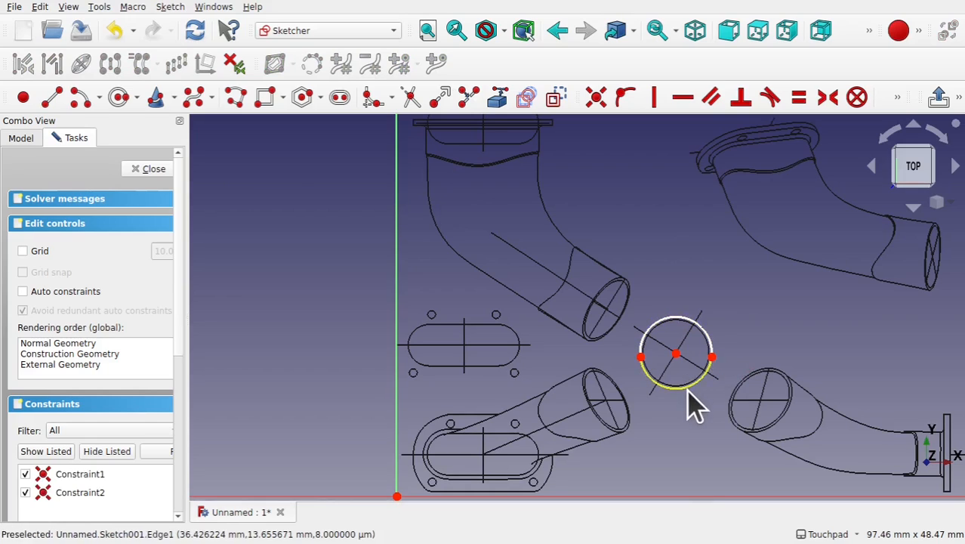
pyautogui.press('Delete')
# - Constrain the remaining arc's radius to 4.51 mm
pyautogui.click(692, 320)
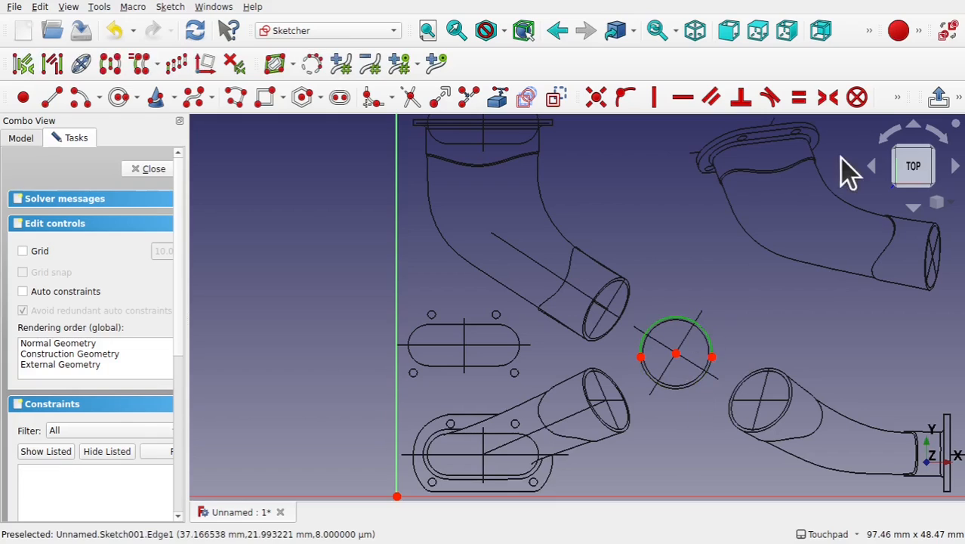
pyautogui.click(897, 98)
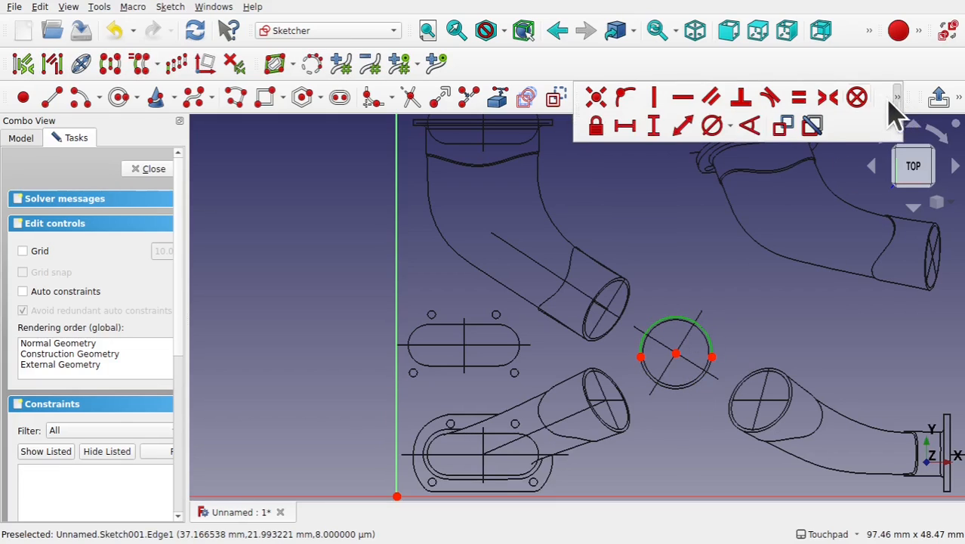
pyautogui.click(732, 126)
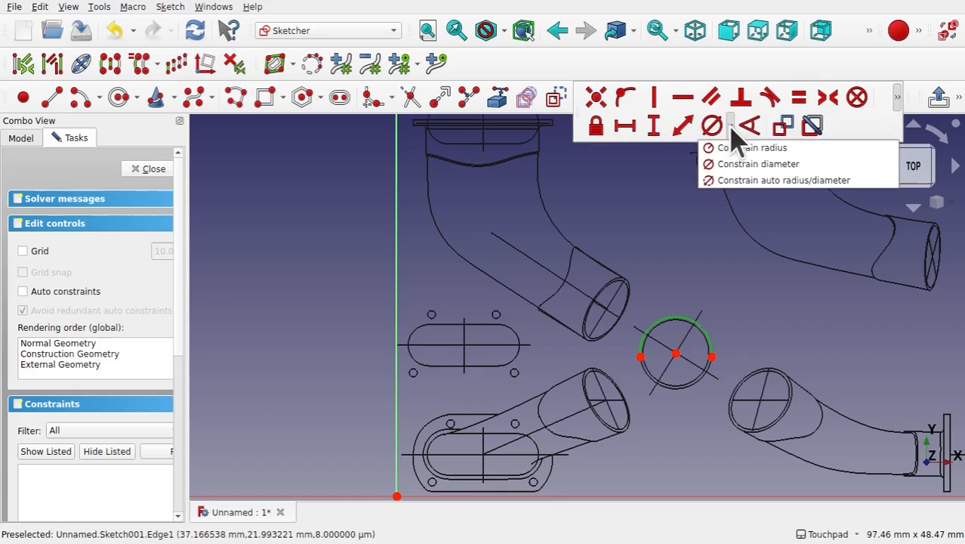
pyautogui.click(747, 148)
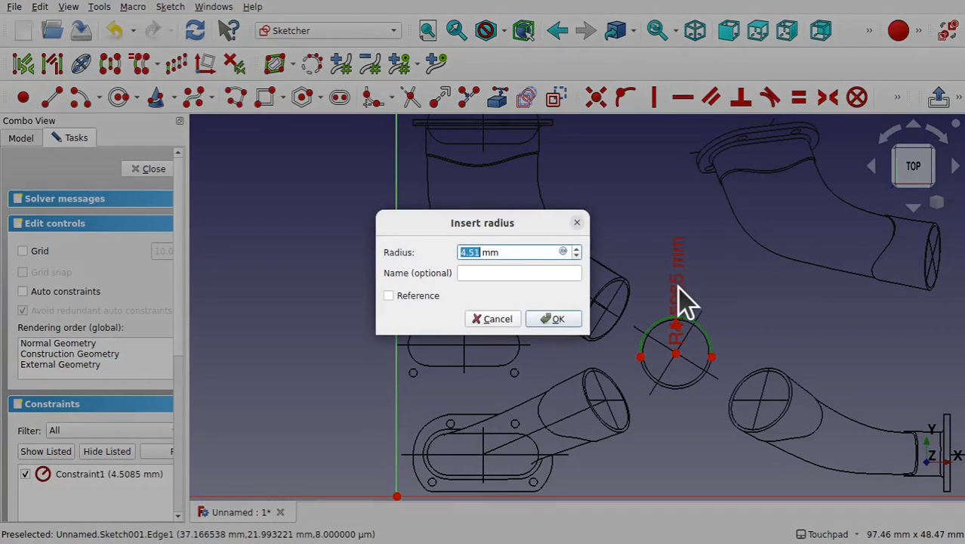
pyautogui.click(561, 318)
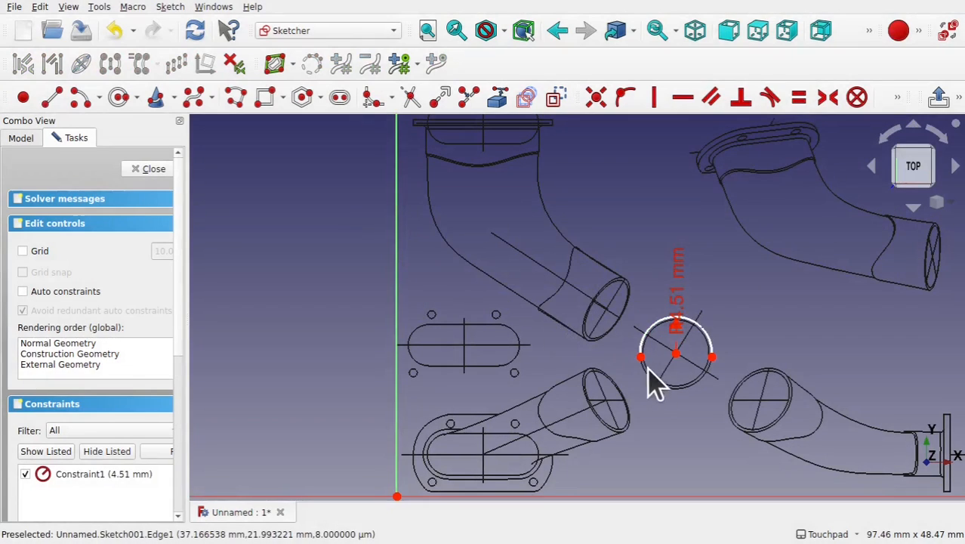
# - Constrain the arc's two end points horizontal with its centre
pyautogui.moveTo(641, 357); pyautogui.dragTo(644, 356)
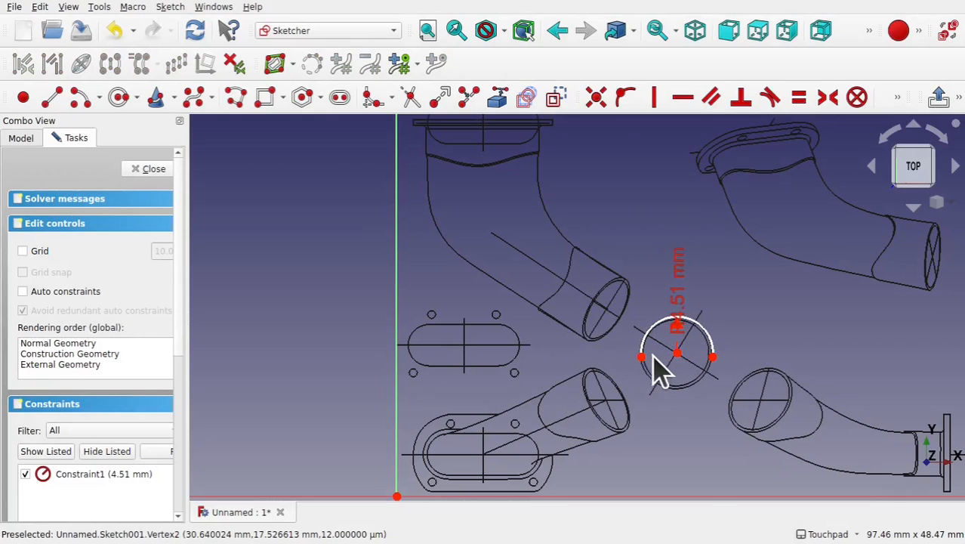
pyautogui.click(641, 357)
pyautogui.click(678, 352)
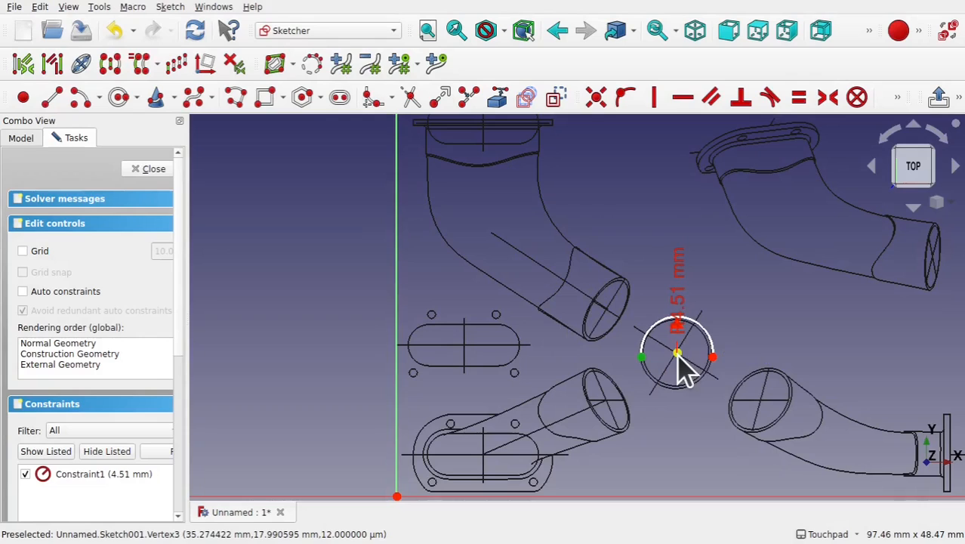
pyautogui.click(713, 357)
pyautogui.click(680, 97)
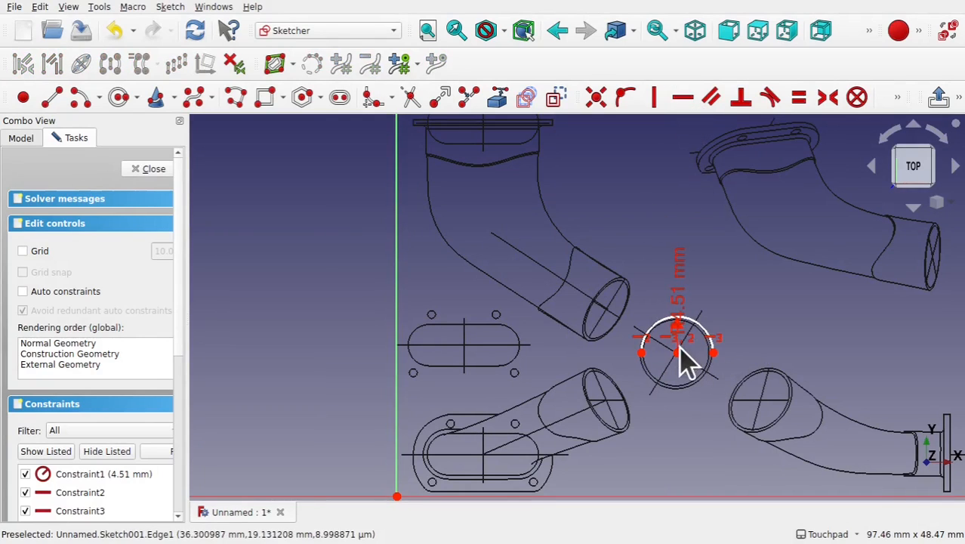
# - Make the arc's left end point coincident with the sketch origin and close the sketch
pyautogui.moveTo(681, 362)
pyautogui.mouseDown()
pyautogui.moveTo(549, 389)
pyautogui.moveTo(397, 449)
pyautogui.moveTo(510, 457)
pyautogui.moveTo(635, 353)
pyautogui.mouseUp()
pyautogui.scroll(-1, 510, 457)
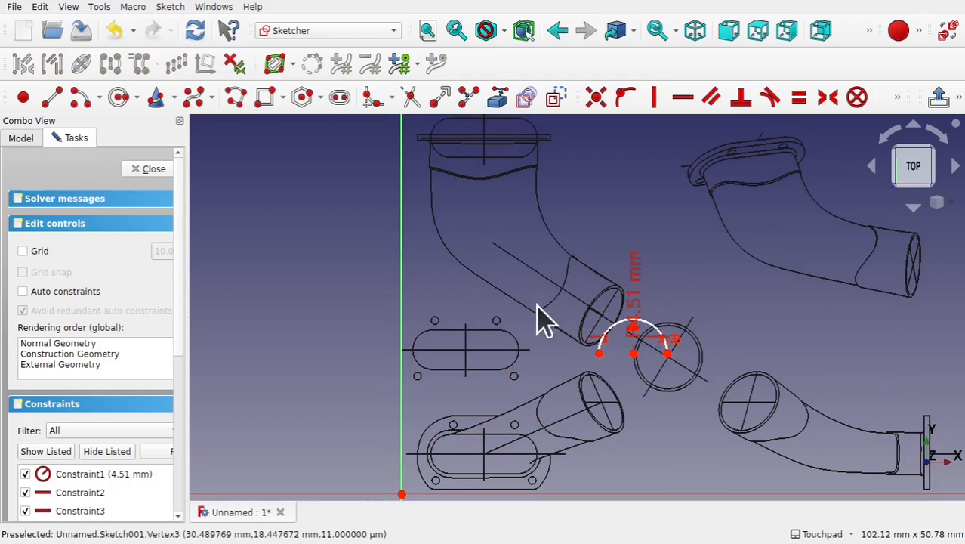
pyautogui.click(597, 355)
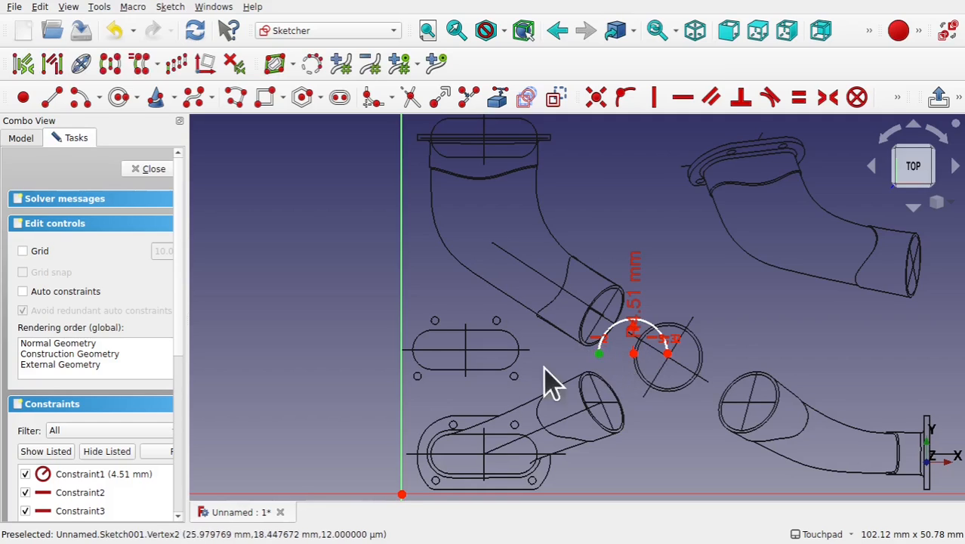
pyautogui.click(403, 495)
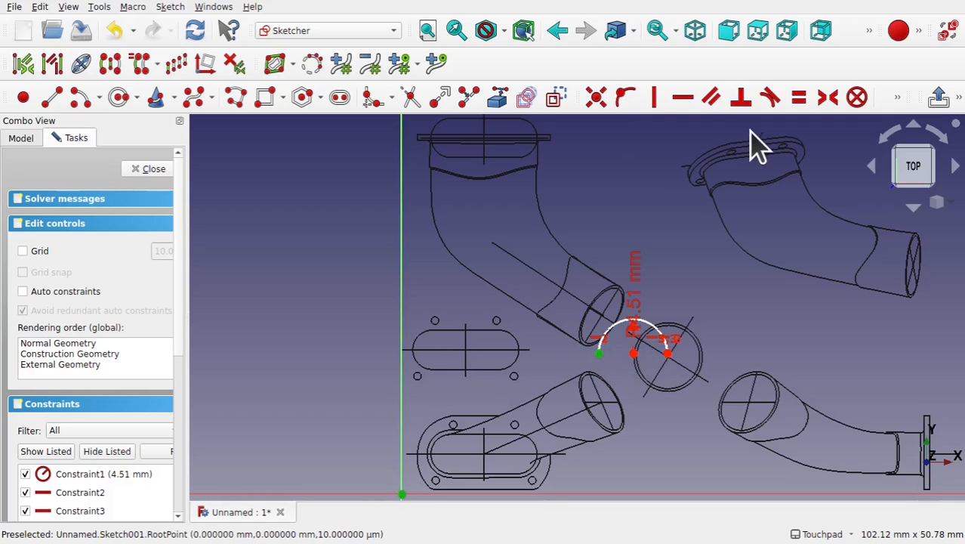
pyautogui.click(598, 104)
pyautogui.scroll(-3, 518, 378)
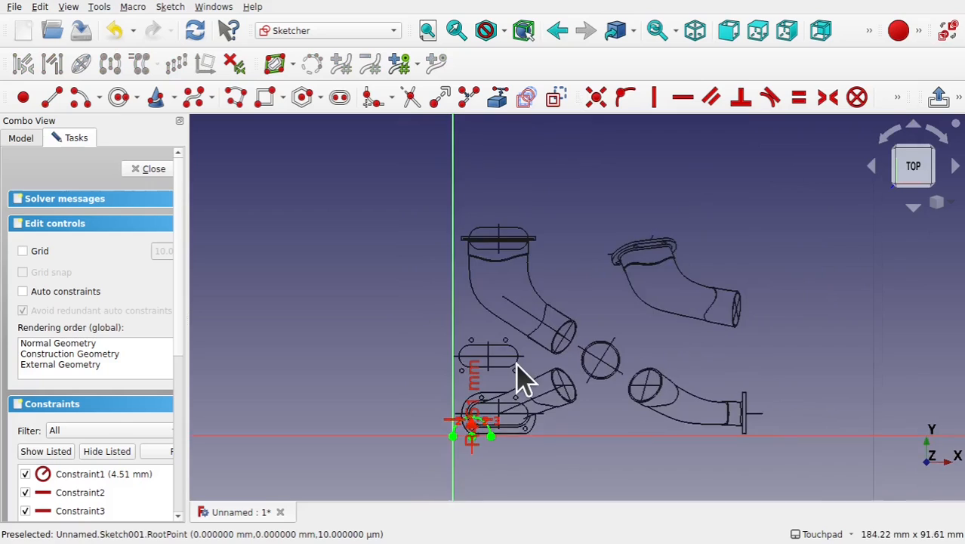
pyautogui.scroll(-2, 517, 378)
pyautogui.click(148, 169)
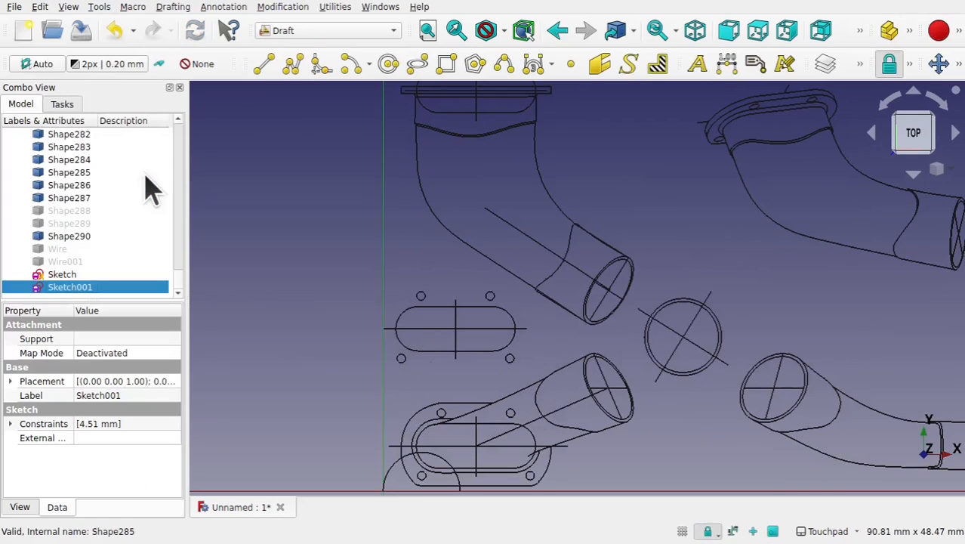
pyautogui.scroll(-2, 576, 365)
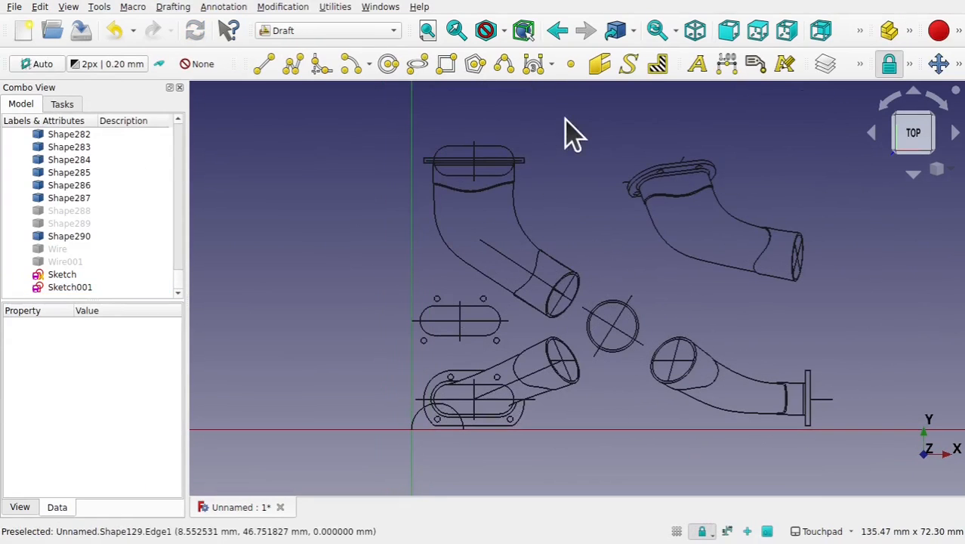
pyautogui.click(66, 276)
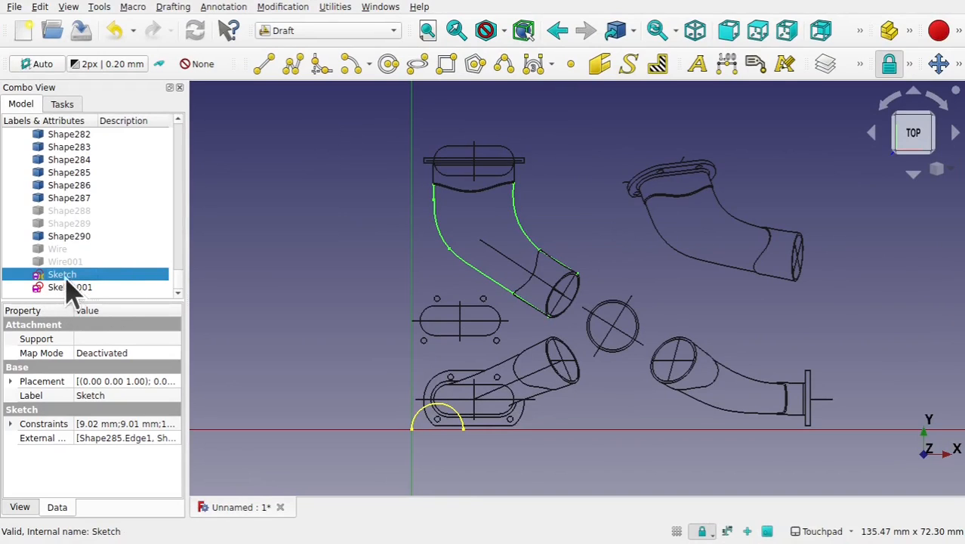
pyautogui.click(79, 288)
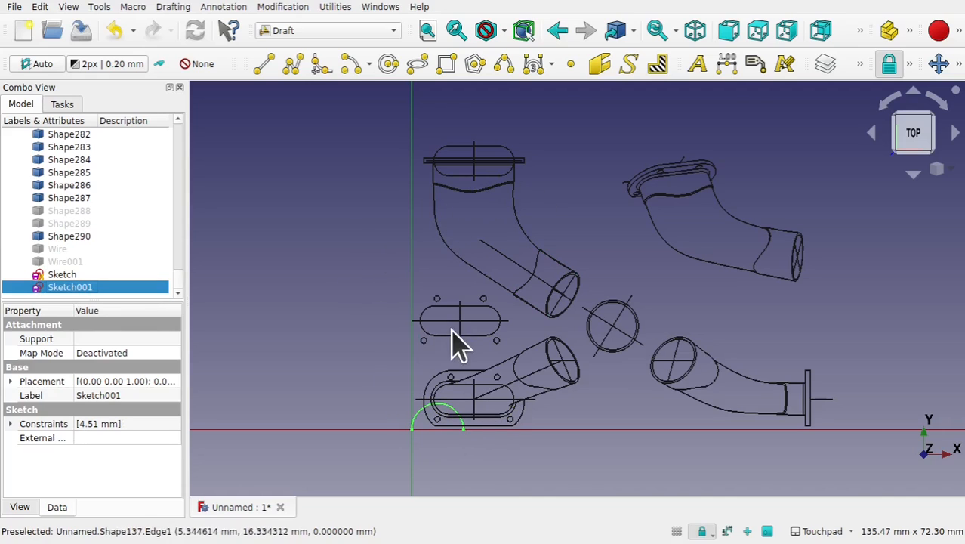
# - Select the four edges of the small slot outline and upgrade them into a single wire
pyautogui.click(424, 323)
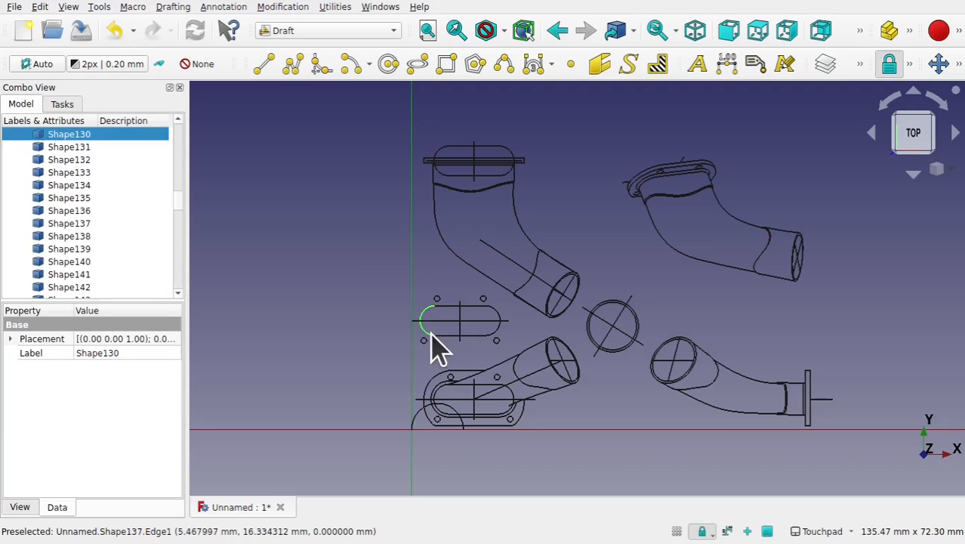
pyautogui.keyDown('ctrl'); pyautogui.click(459, 309); pyautogui.keyUp('ctrl')
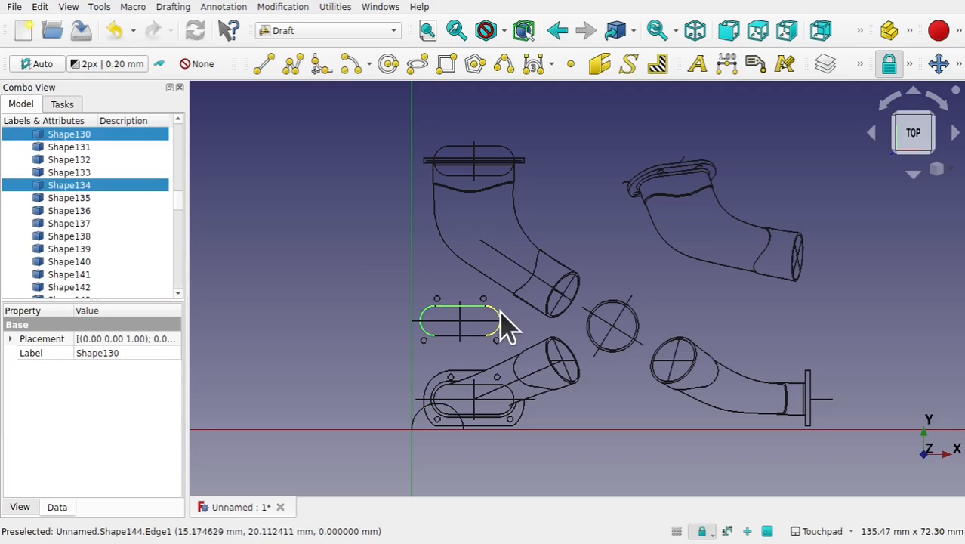
pyautogui.keyDown('ctrl'); pyautogui.click(498, 318); pyautogui.keyUp('ctrl')
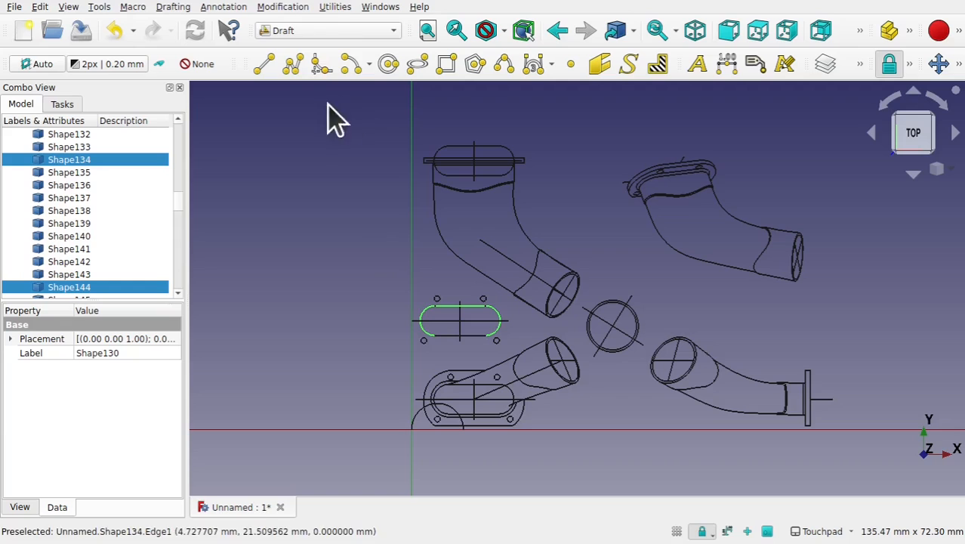
pyautogui.click(285, 9)
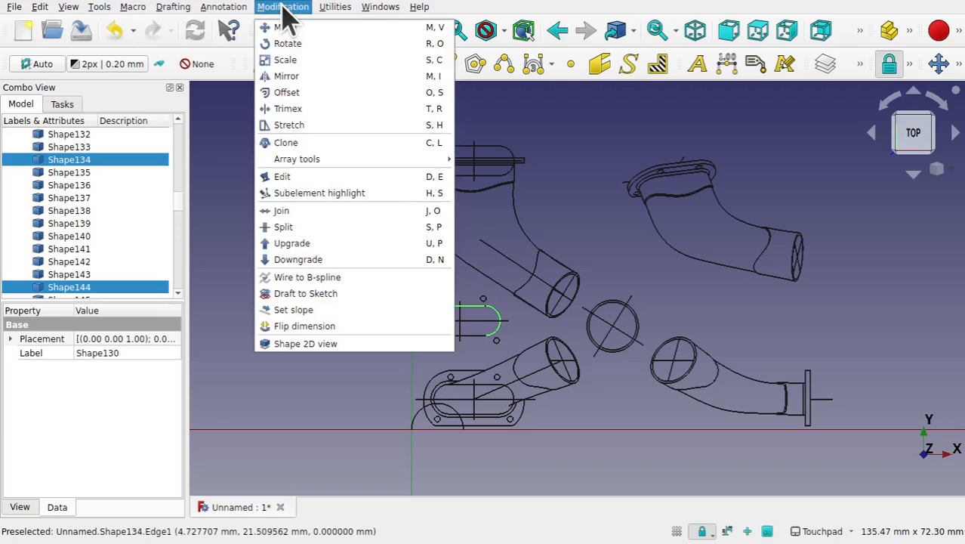
pyautogui.click(295, 243)
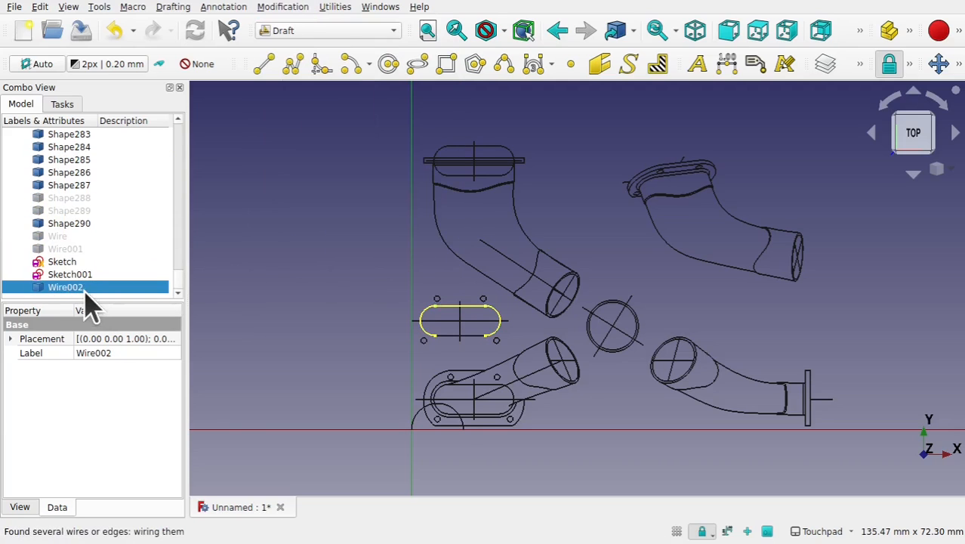
# - Convert the new slot wire into a sketch with Draft to Sketch and open that sketch for editing
pyautogui.click(284, 8)
pyautogui.click(336, 295)
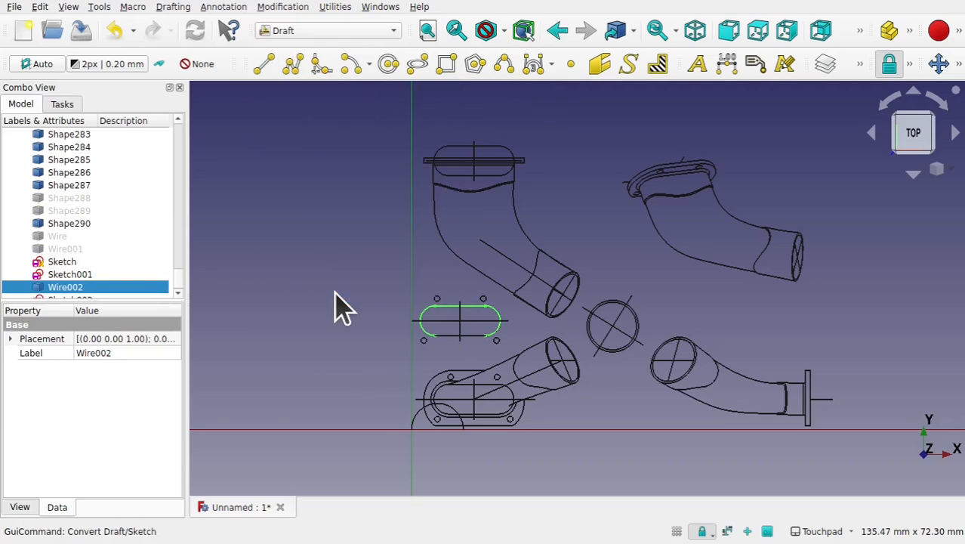
pyautogui.click(178, 294)
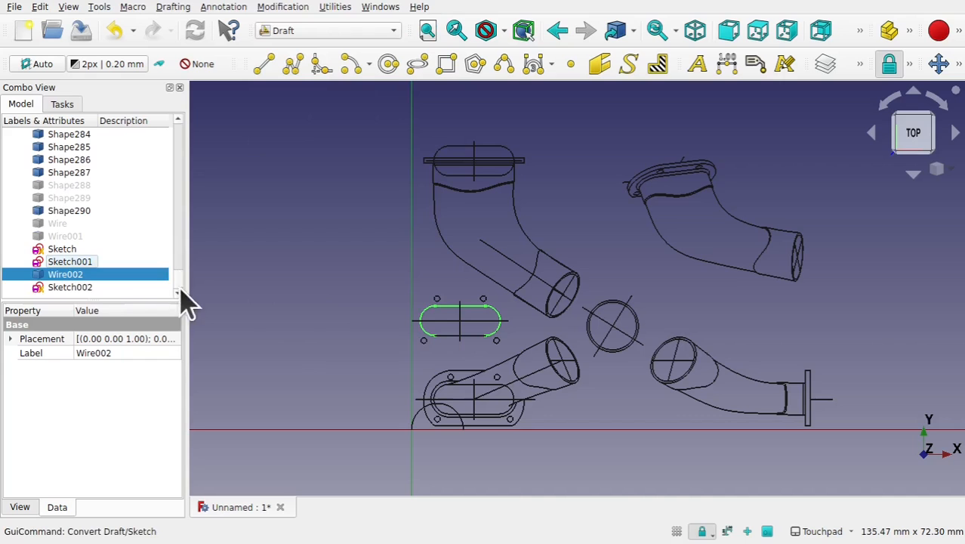
pyautogui.doubleClick(99, 287)
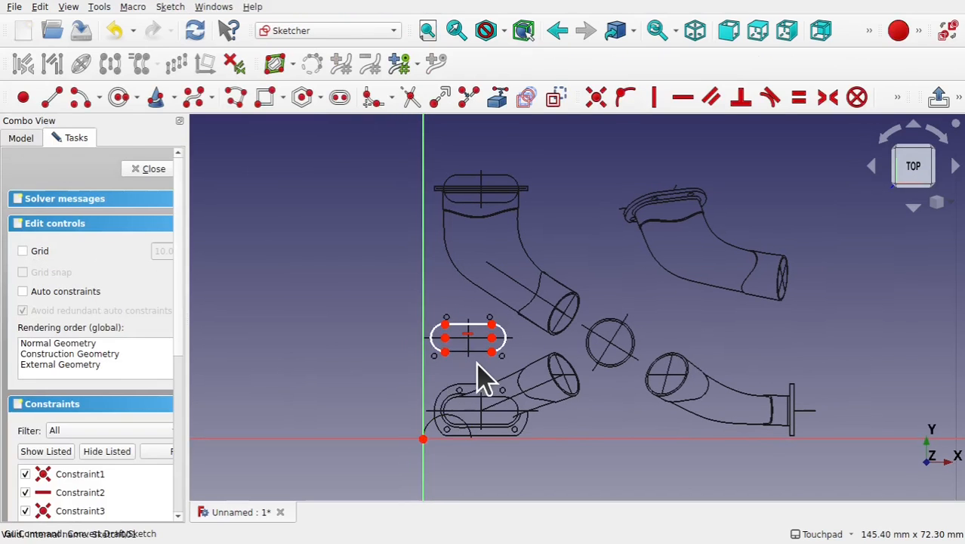
pyautogui.scroll(5, 481, 376)
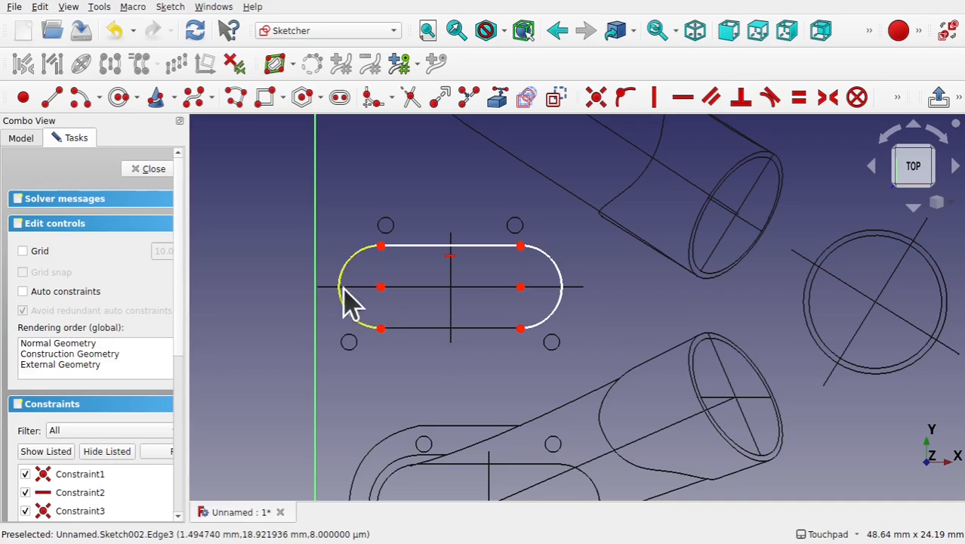
# - Split both end arcs of the slot at their midpoints and delete the two lower arc halves
pyautogui.click(466, 98)
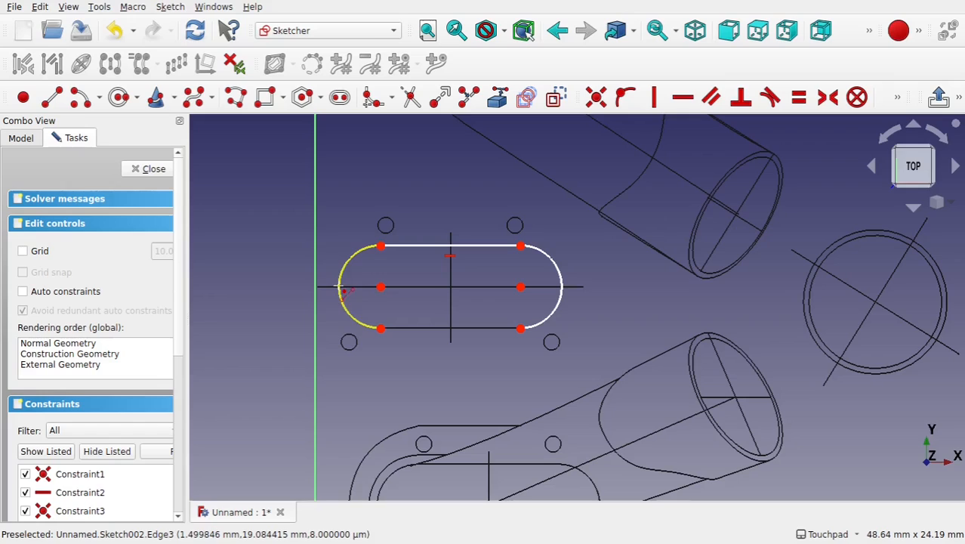
pyautogui.click(340, 289)
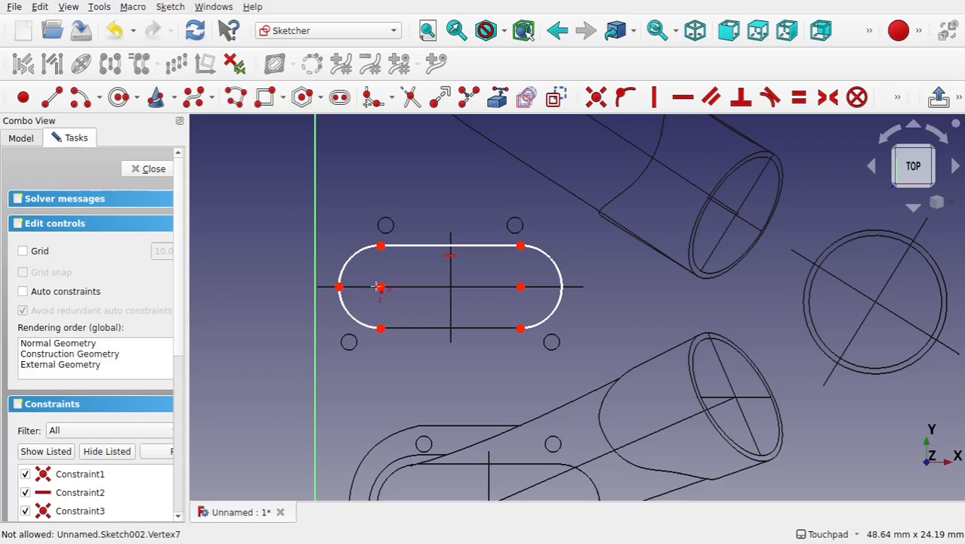
pyautogui.click(563, 288)
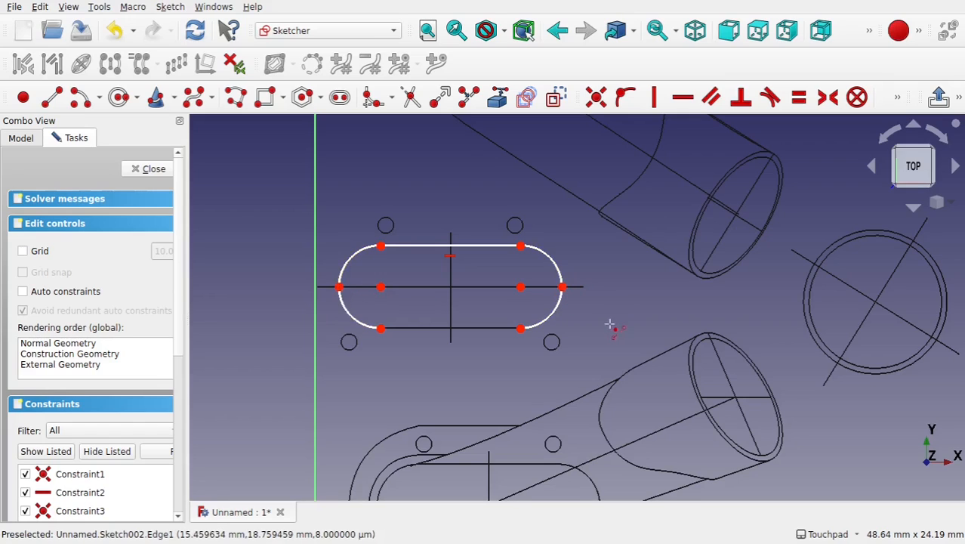
pyautogui.click(555, 330)
pyautogui.press('Delete')
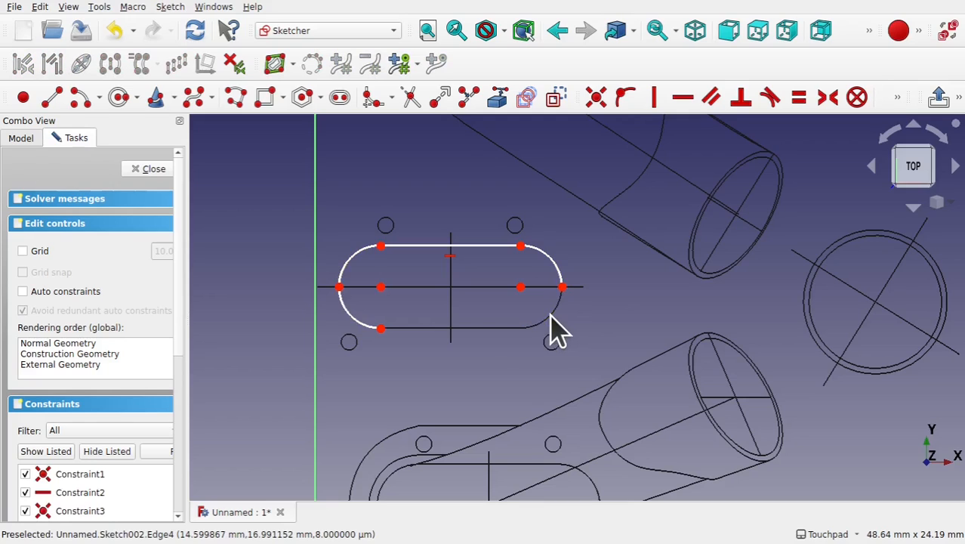
pyautogui.click(357, 323)
pyautogui.press('Delete')
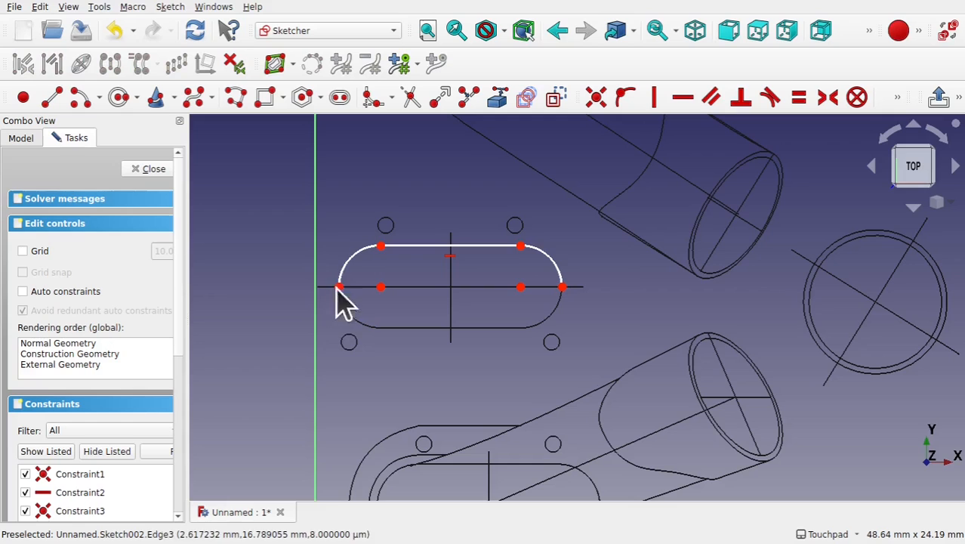
# - Select both remaining upper arcs and constrain them to an equal radius of 2.59 mm
pyautogui.click(357, 274)
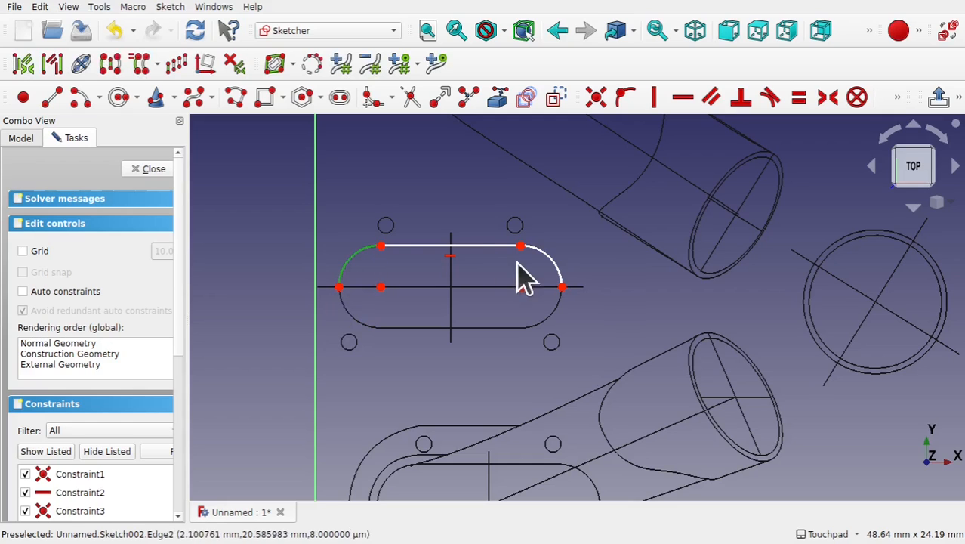
pyautogui.click(556, 266)
pyautogui.click(898, 98)
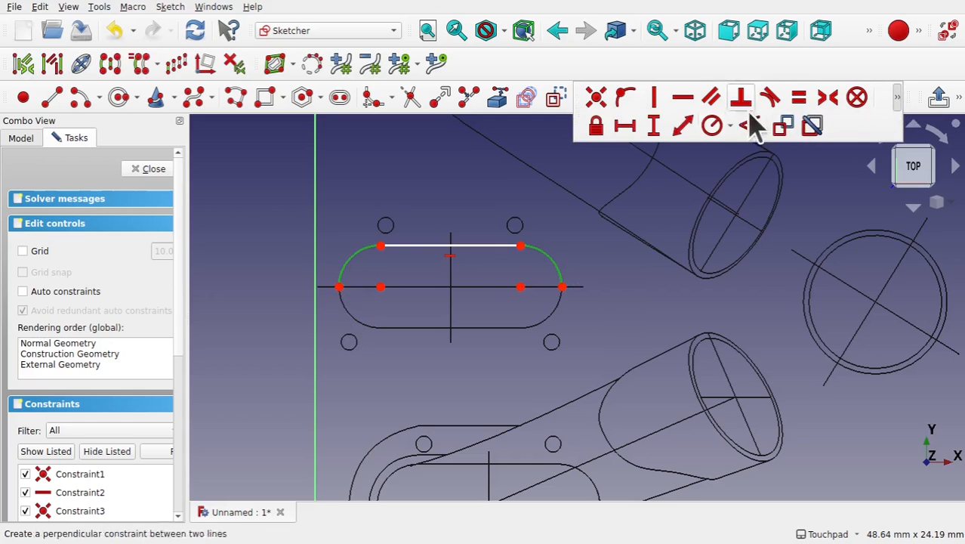
pyautogui.click(713, 125)
pyautogui.press('Return')
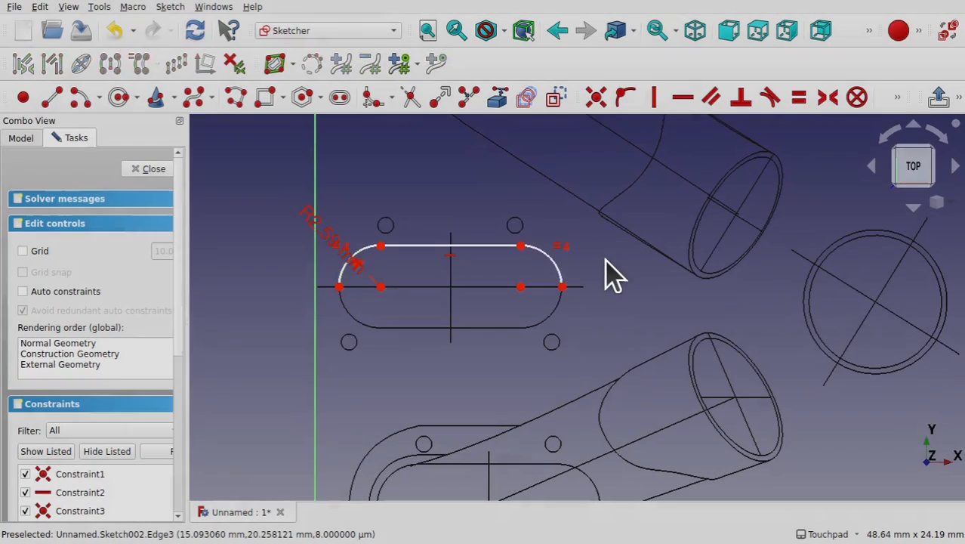
# - Constrain the top straight line's horizontal length to 8.79 mm
pyautogui.click(458, 249)
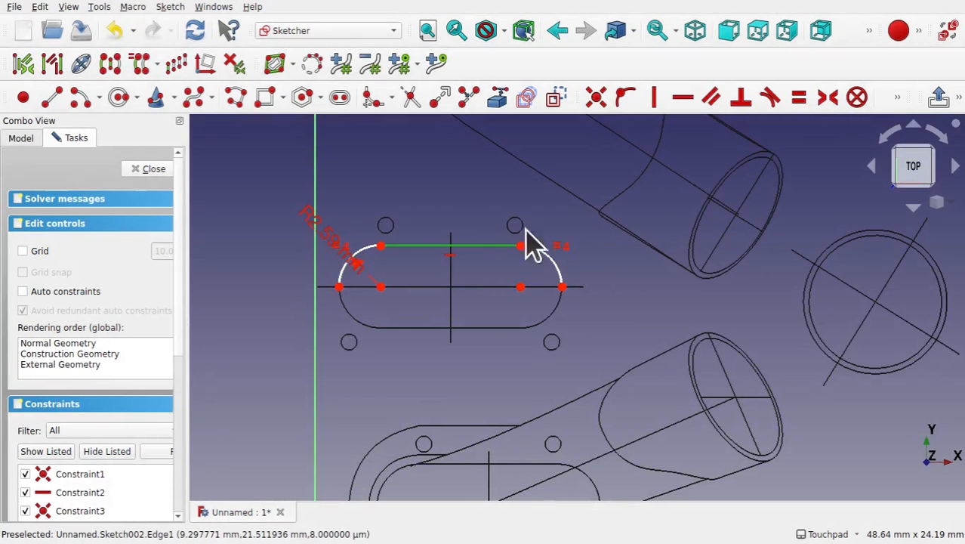
pyautogui.click(899, 98)
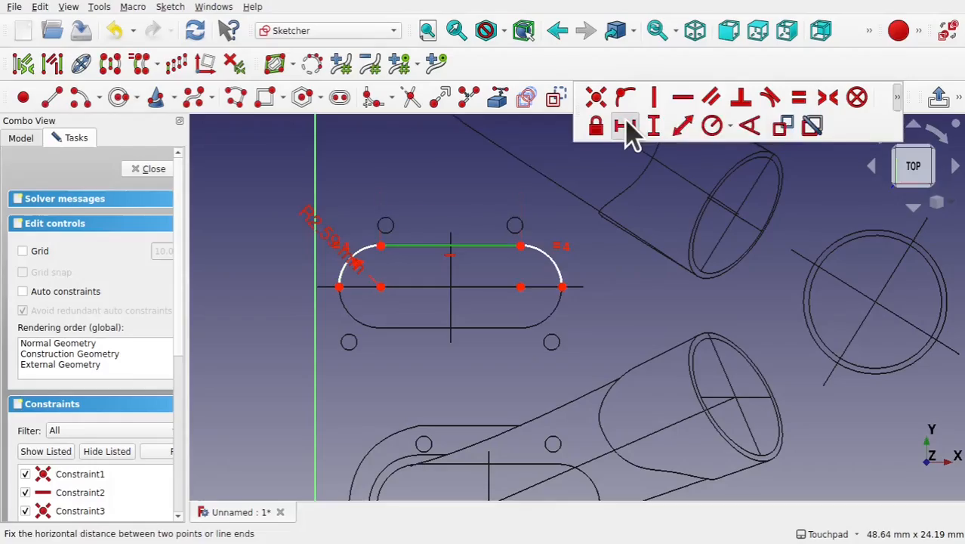
pyautogui.click(625, 125)
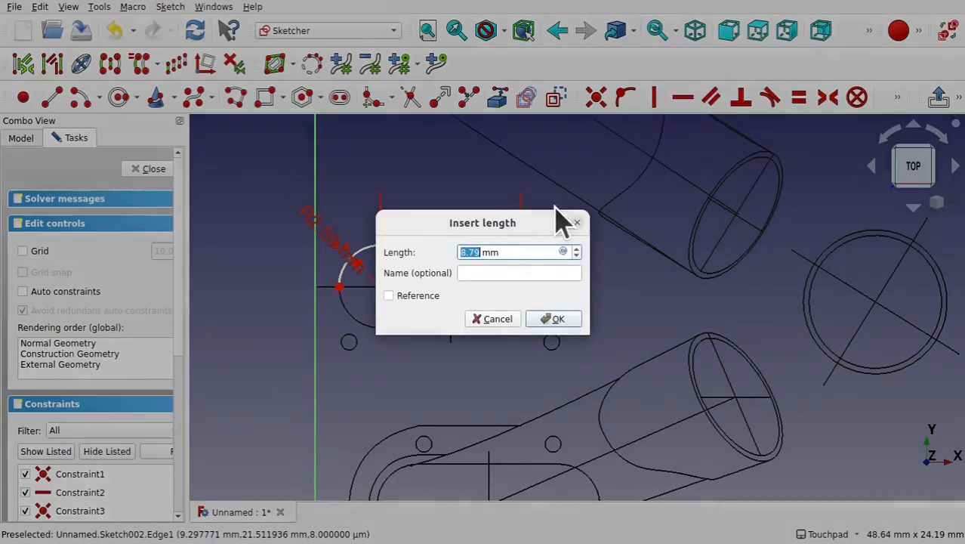
pyautogui.click(556, 323)
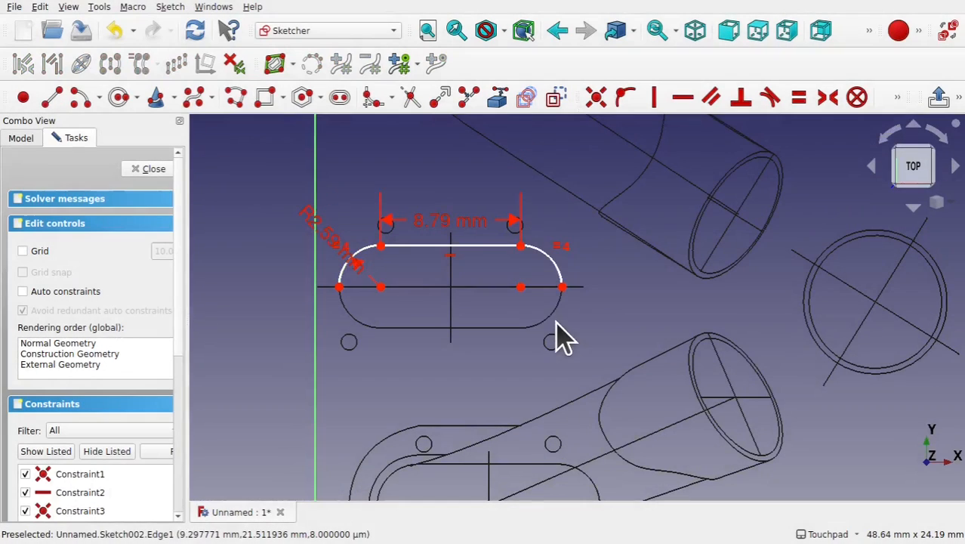
# - Constrain each arc's outer end point horizontal with its centre, then undo a test drag of the right centre
pyautogui.click(339, 287)
pyautogui.click(381, 287)
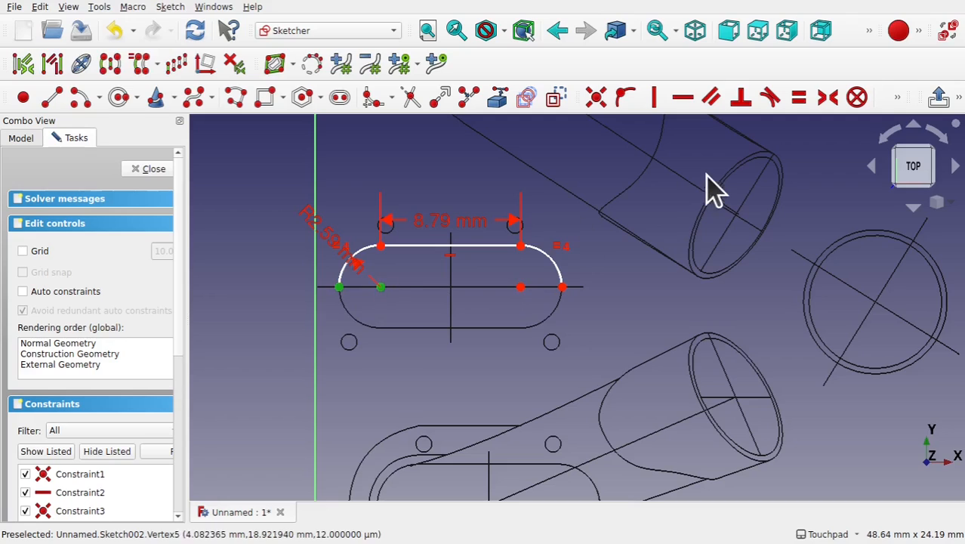
pyautogui.click(683, 100)
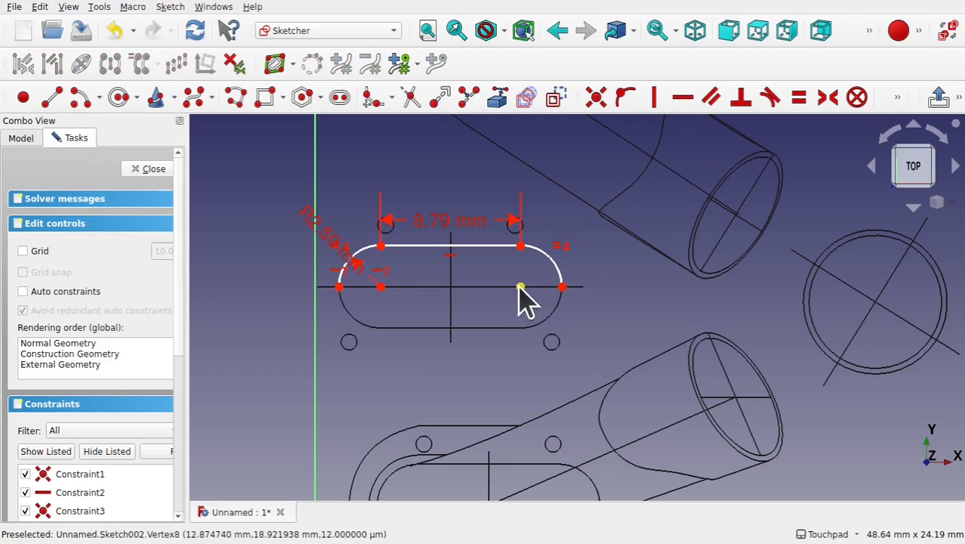
pyautogui.click(521, 287)
pyautogui.click(563, 287)
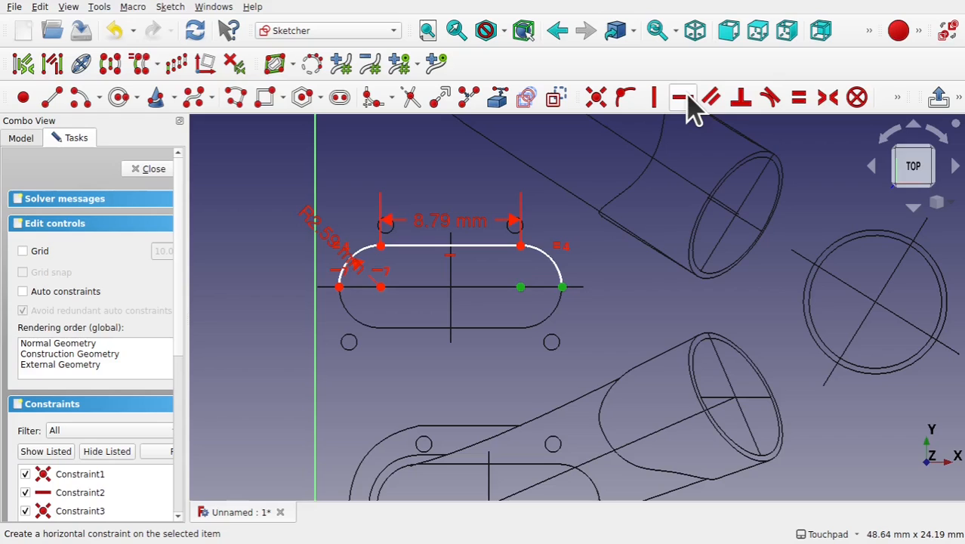
pyautogui.click(683, 99)
pyautogui.moveTo(521, 287); pyautogui.dragTo(556, 304)
pyautogui.hotkey('ctrl', 'z')
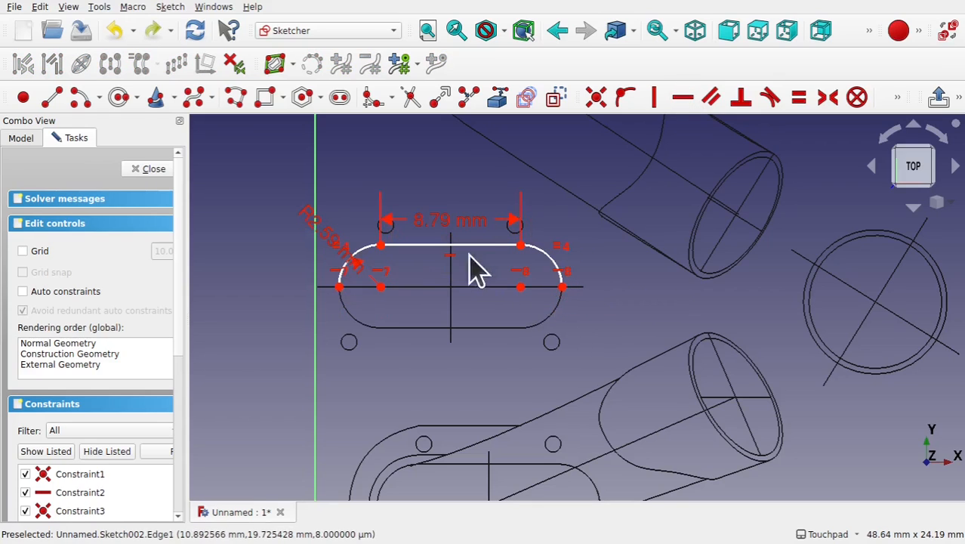
# - Make the top line tangent to both the right and the left arcs
pyautogui.click(502, 248)
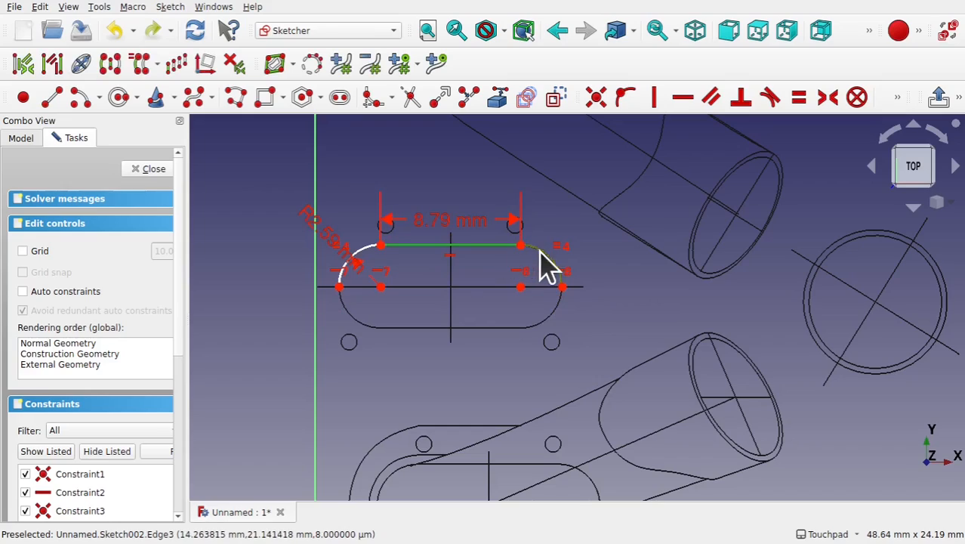
pyautogui.click(778, 104)
pyautogui.click(461, 314)
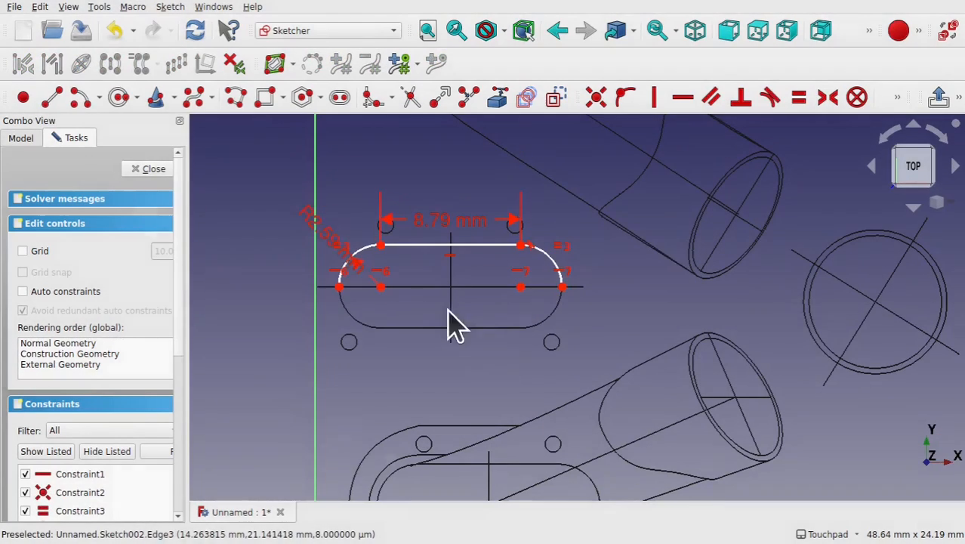
pyautogui.click(366, 250)
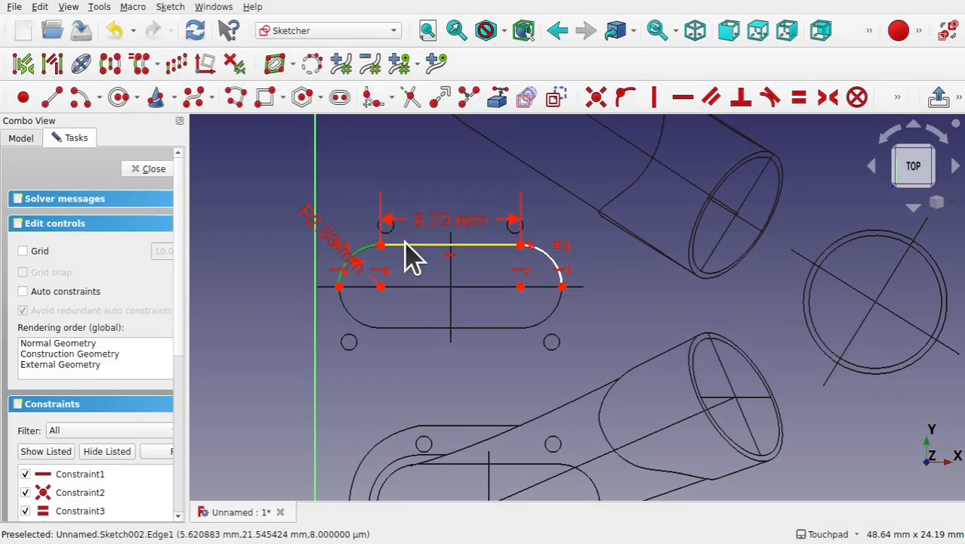
pyautogui.click(415, 246)
pyautogui.click(772, 100)
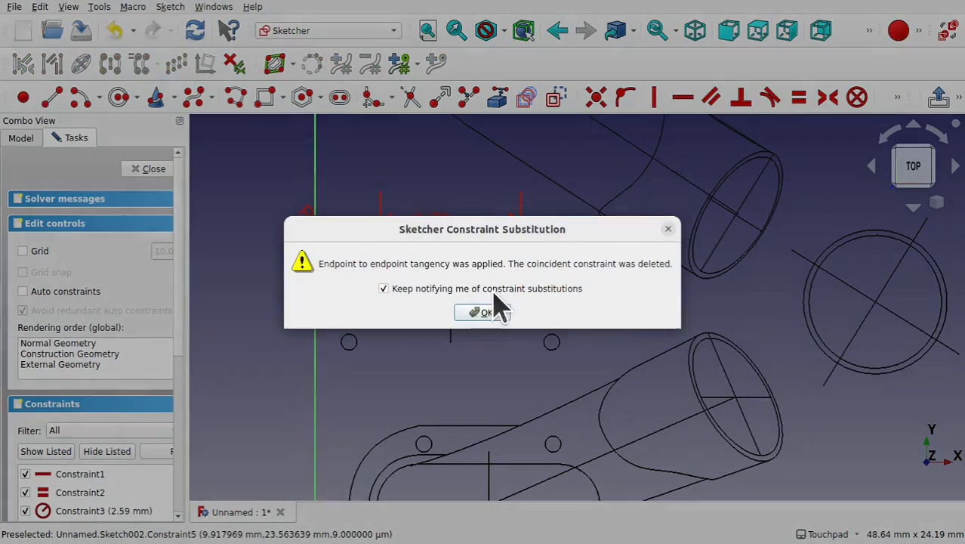
pyautogui.click(489, 315)
# - Make the left arc's outer end point coincident with the sketch origin and close the sketch
pyautogui.moveTo(521, 288); pyautogui.dragTo(534, 333)
pyautogui.scroll(-2, 533, 334)
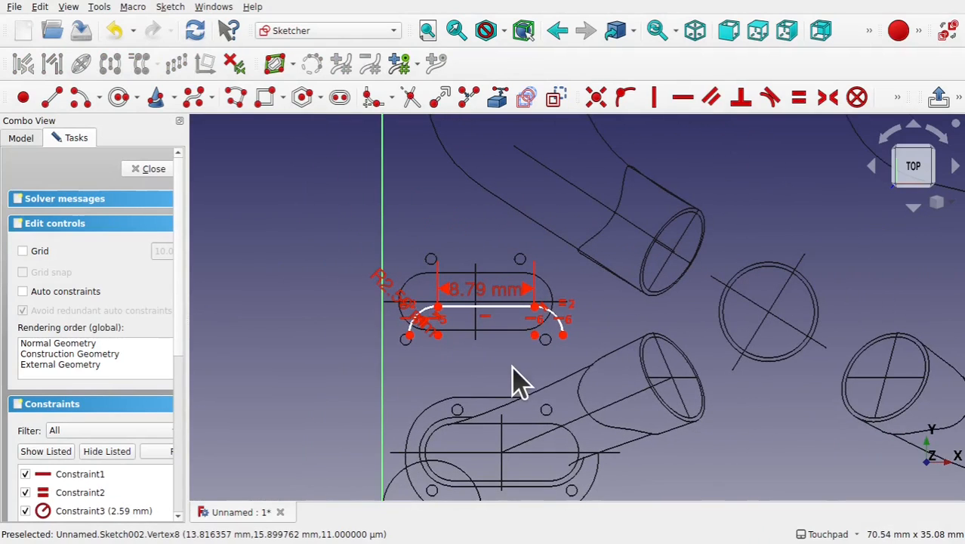
pyautogui.keyDown('shift'); pyautogui.moveTo(532, 387); pyautogui.dragTo(545, 271); pyautogui.keyUp('shift')
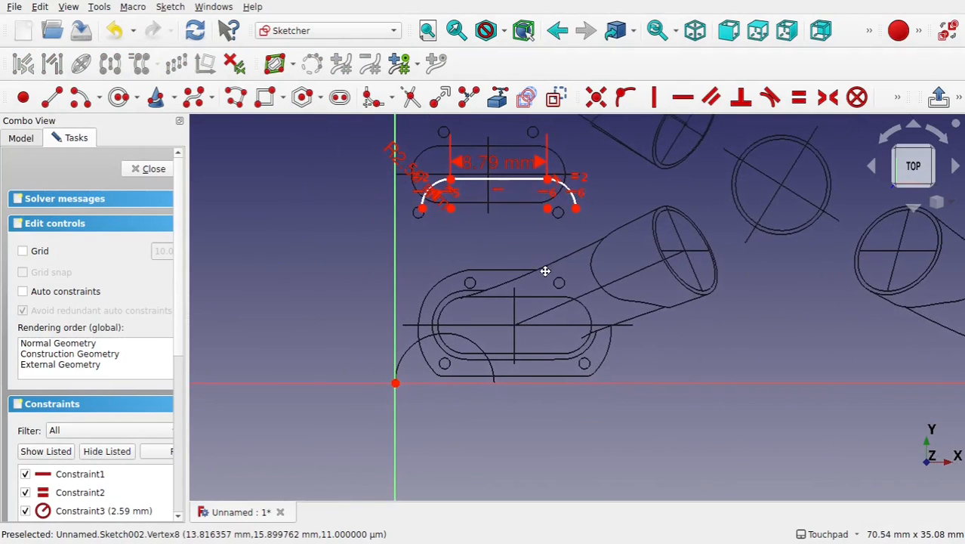
pyautogui.click(421, 208)
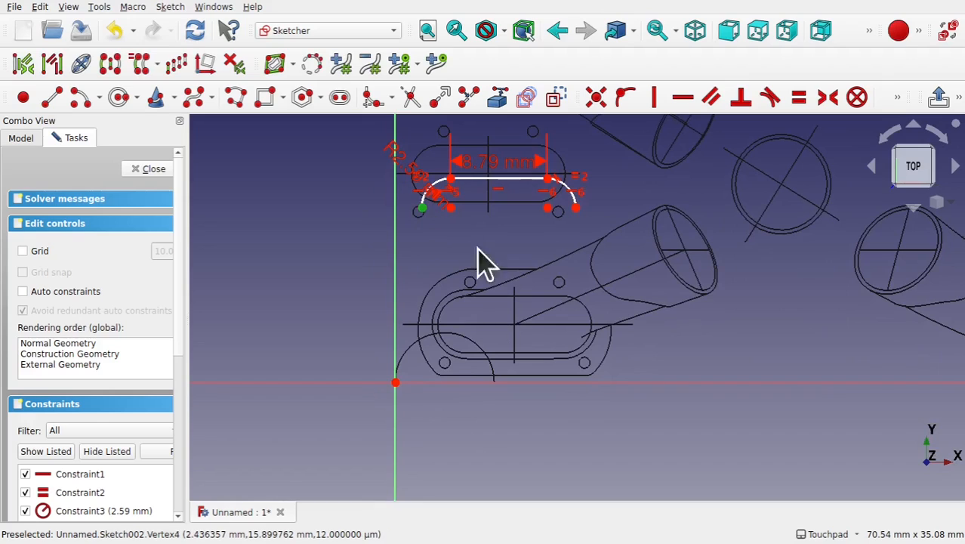
pyautogui.click(395, 382)
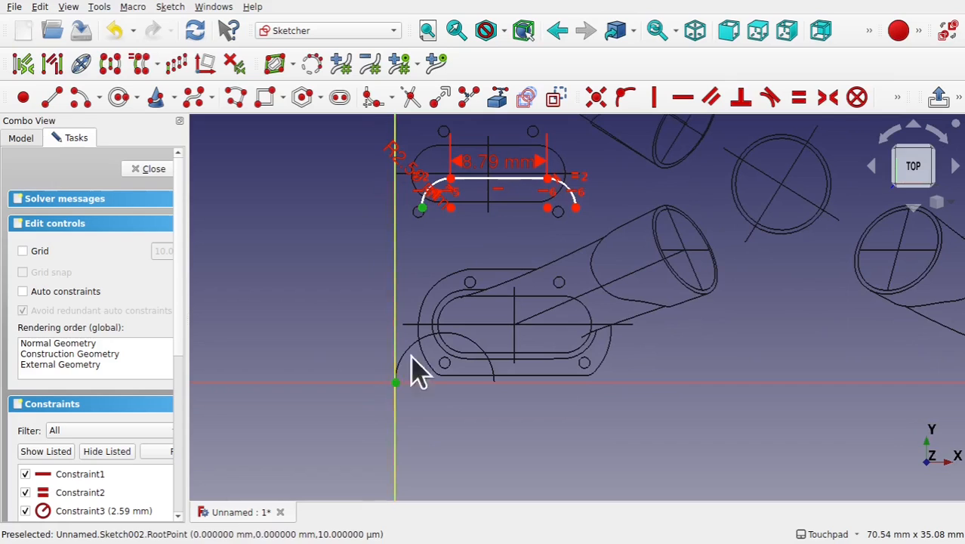
pyautogui.click(599, 107)
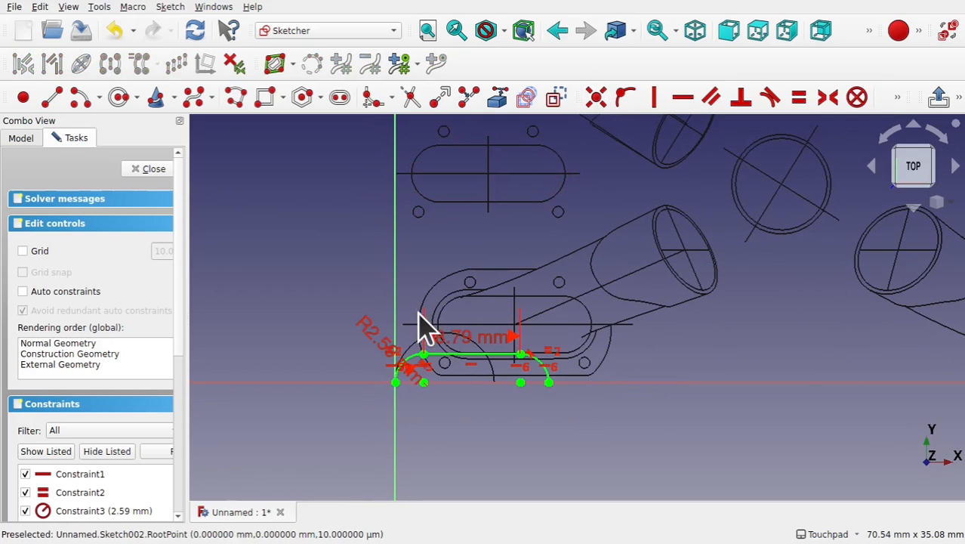
pyautogui.scroll(2, 416, 336)
pyautogui.click(154, 168)
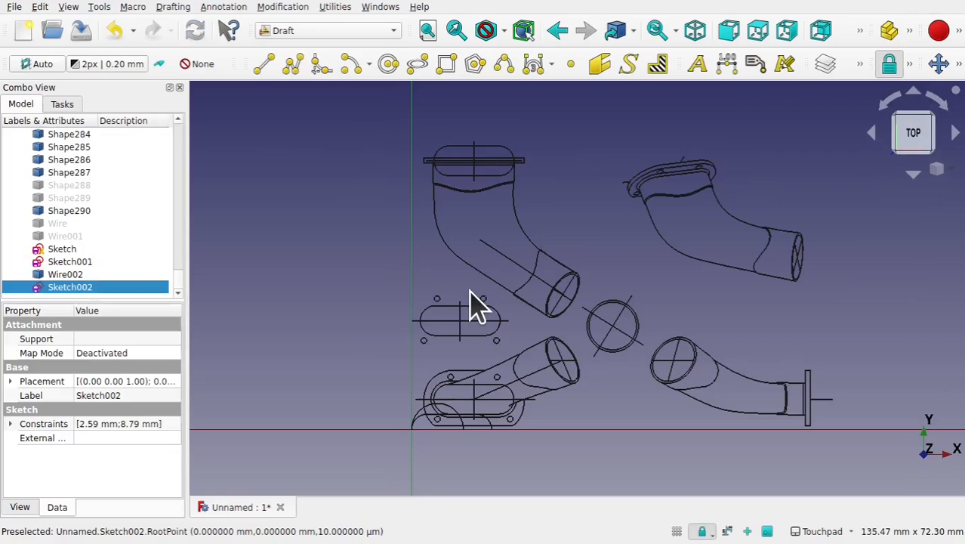
# - Rename the first sketch, holding the side curves, to Rails
pyautogui.click(70, 275)
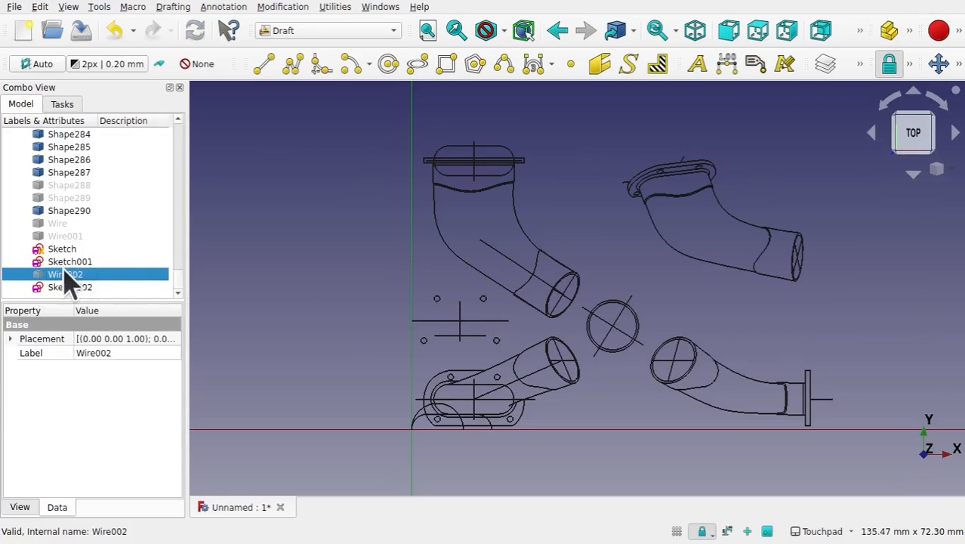
pyautogui.click(69, 261)
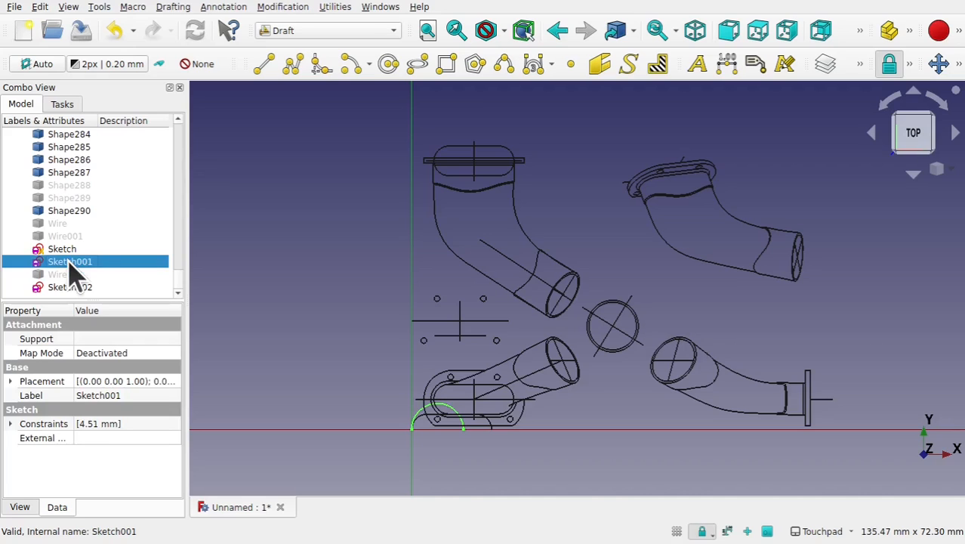
pyautogui.click(63, 250)
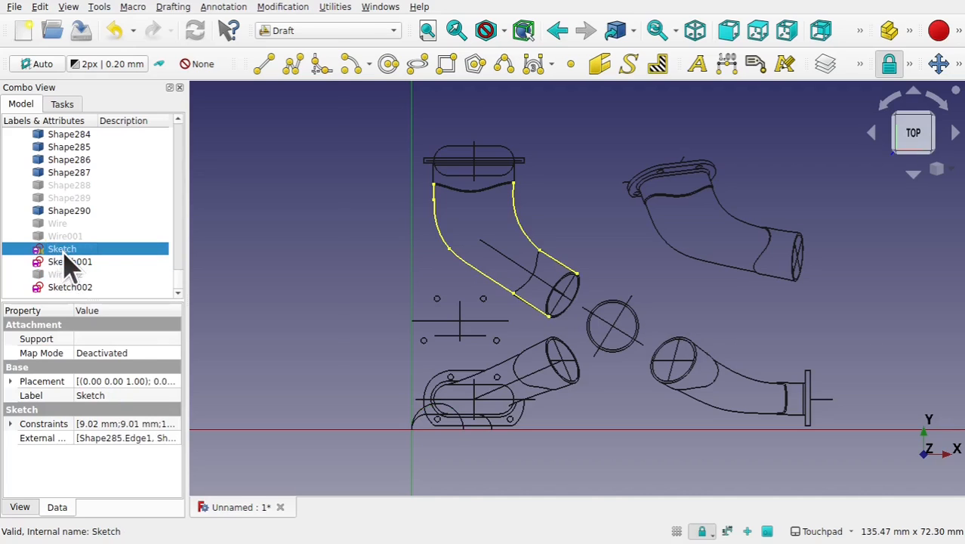
pyautogui.rightClick(63, 249)
pyautogui.click(121, 392)
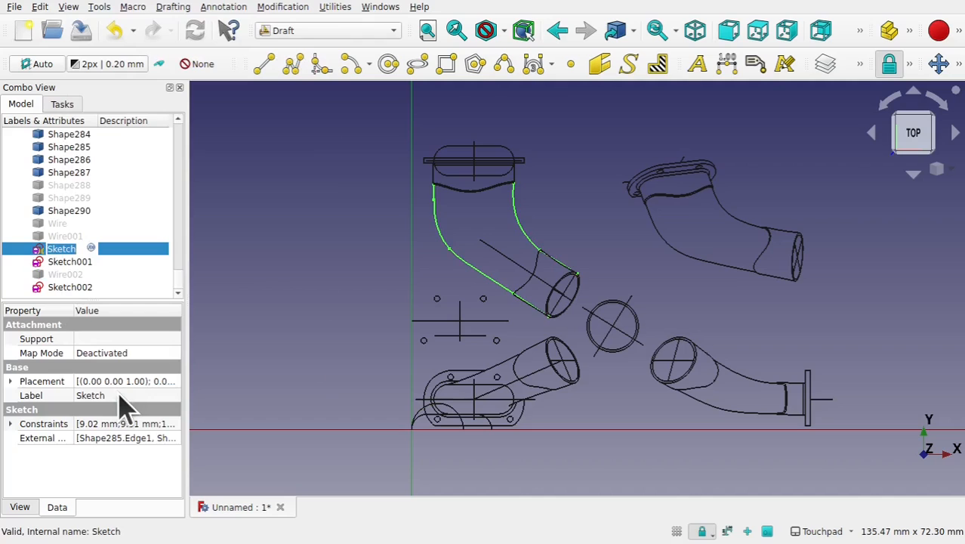
pyautogui.write('Rails')
pyautogui.press('Return')
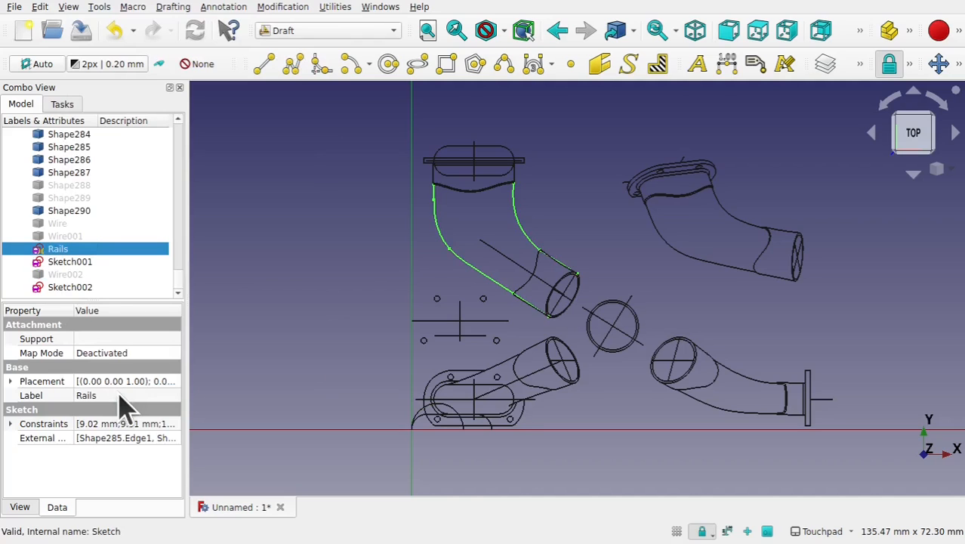
# - Rename the second sketch, holding the circular arc, to CircleProfile
pyautogui.rightClick(75, 260)
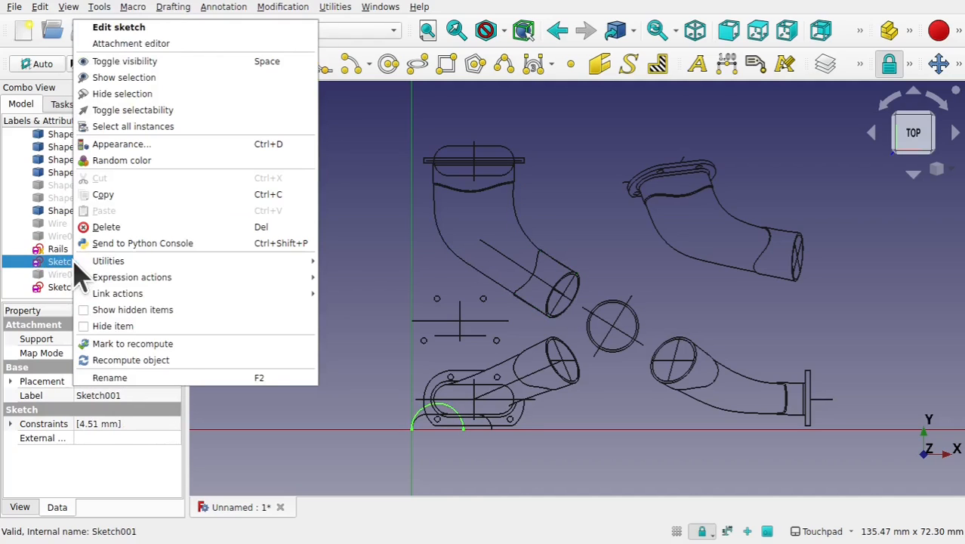
pyautogui.click(132, 380)
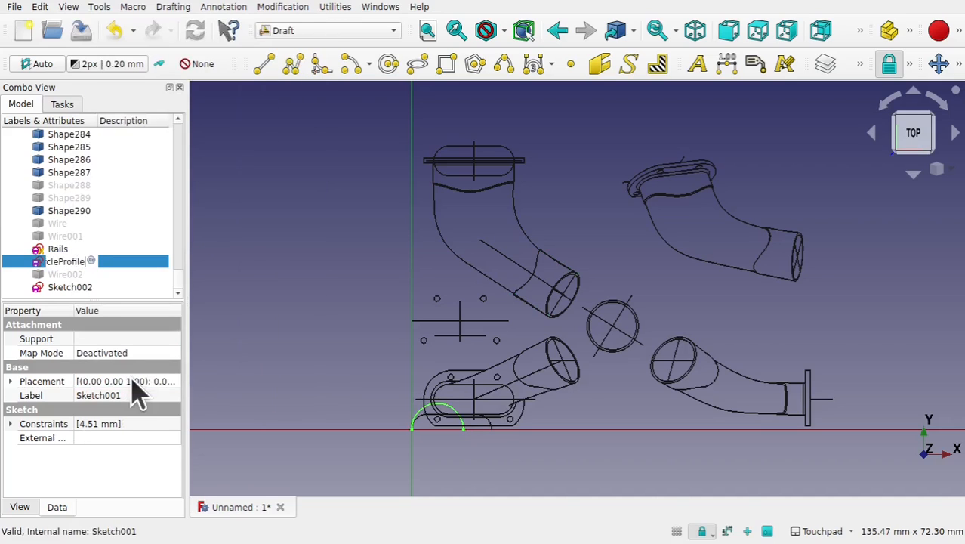
pyautogui.write('CircleProfile')
pyautogui.press('Return')
# - Rename the third sketch, holding the slot outline, to SlotProfile
pyautogui.click(72, 289)
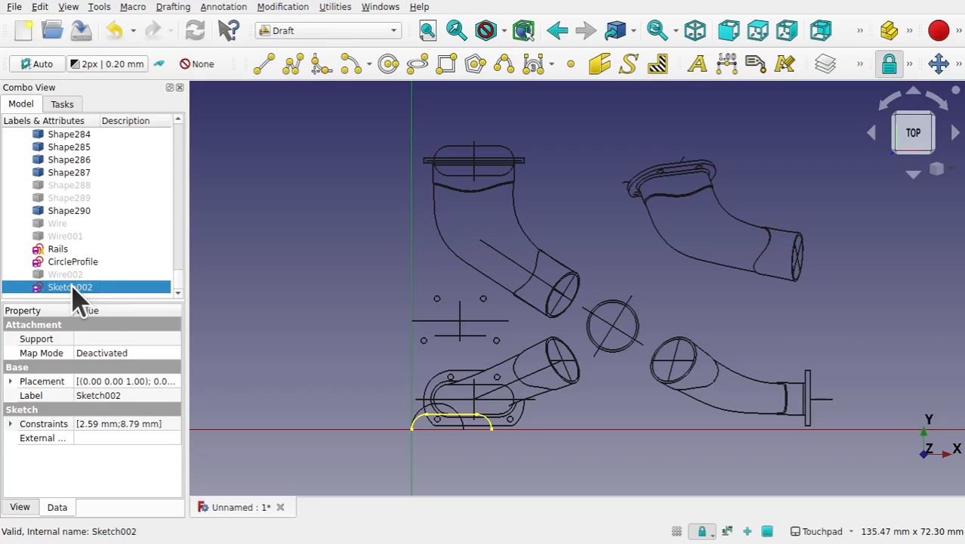
pyautogui.rightClick(78, 298)
pyautogui.click(138, 375)
pyautogui.press('Return')
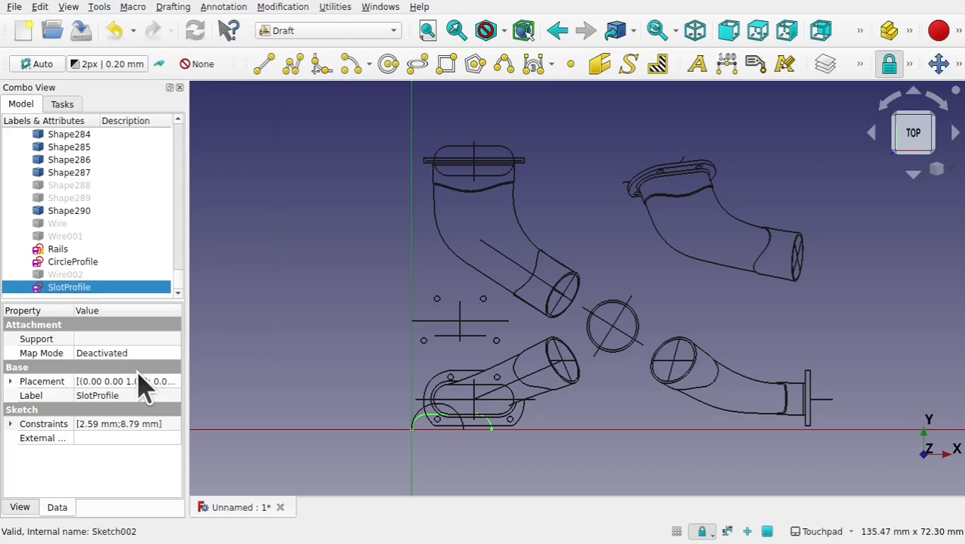
# - Save the document as SpitFireExhaust.FCStd, replacing the existing file
pyautogui.hotkey('ctrl', 's')
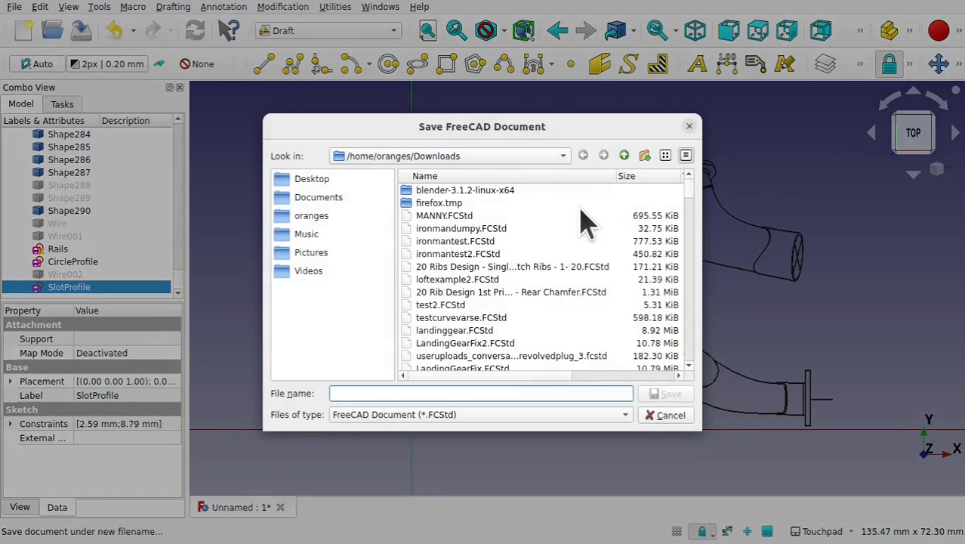
pyautogui.write('SpitFireExhaust.FCStd')
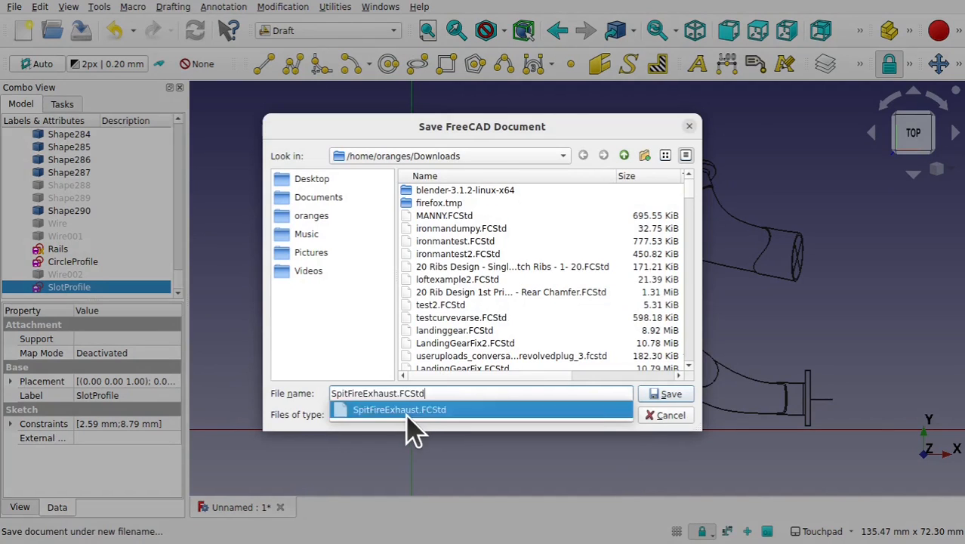
pyautogui.click(412, 412)
pyautogui.click(665, 396)
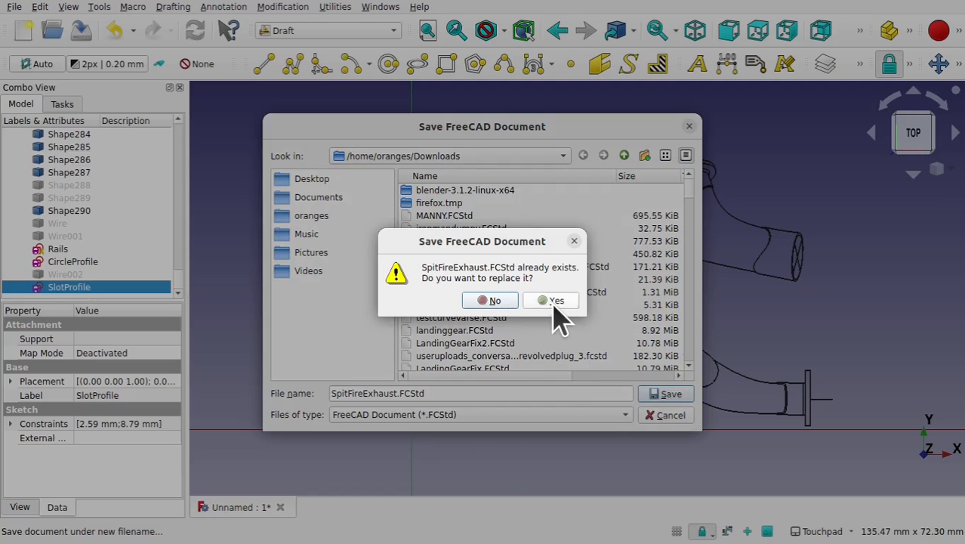
pyautogui.click(554, 302)
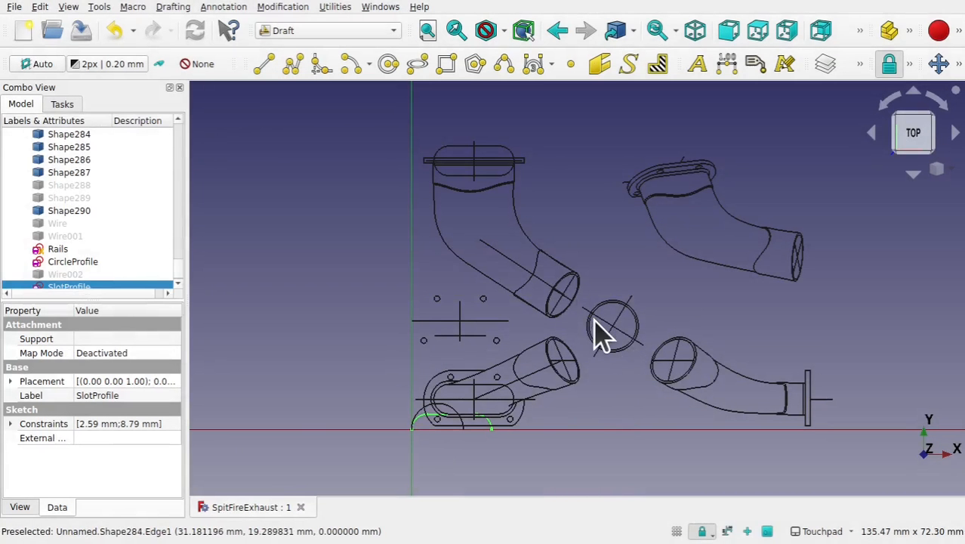
# - Open the Rails sketch and constrain the upper end points of the two side curves horizontal with each other
pyautogui.click(51, 250)
pyautogui.doubleClick(51, 249)
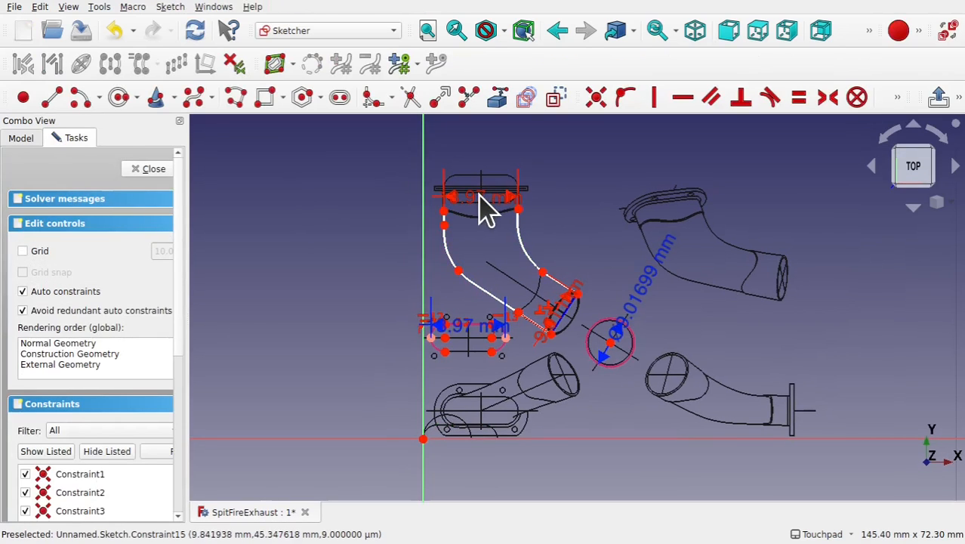
pyautogui.scroll(2, 485, 209)
pyautogui.scroll(3, 483, 209)
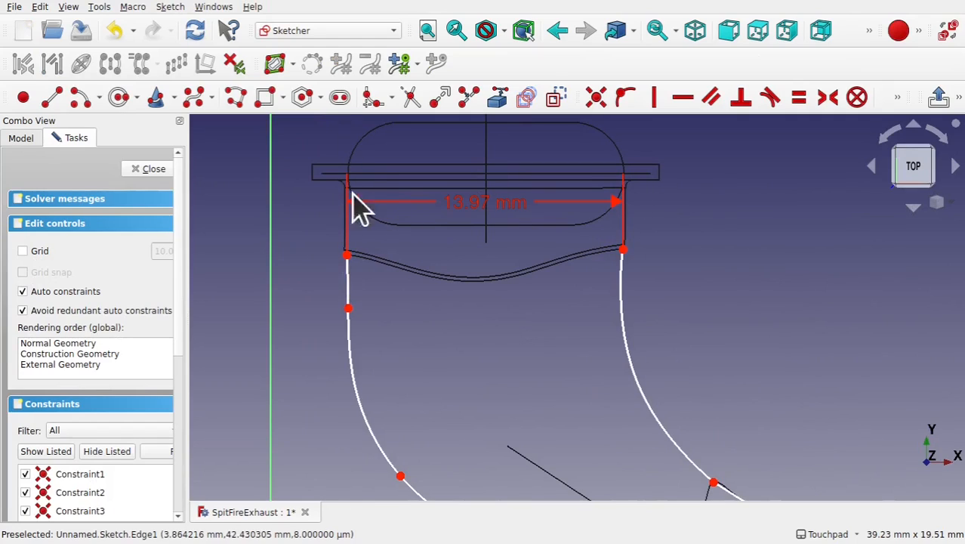
pyautogui.click(625, 252)
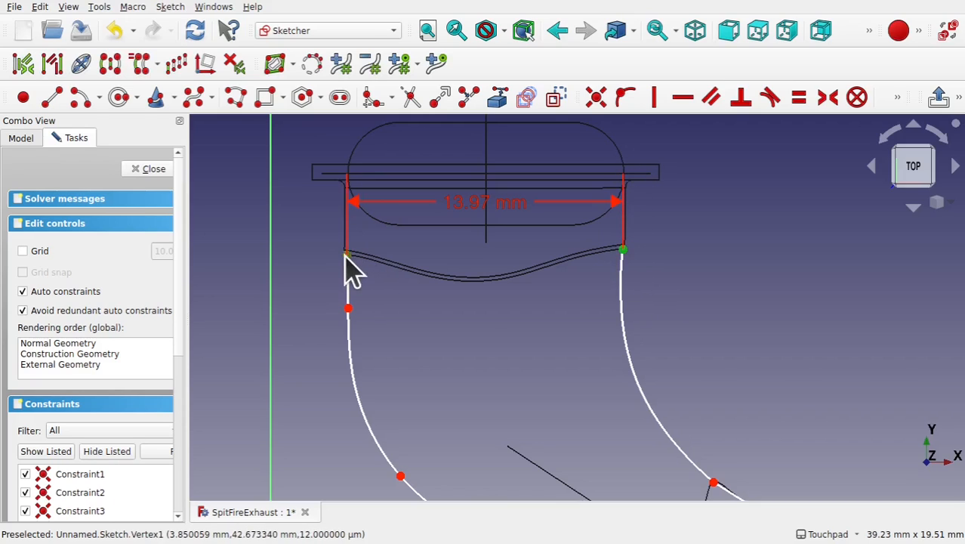
pyautogui.click(347, 255)
pyautogui.click(684, 100)
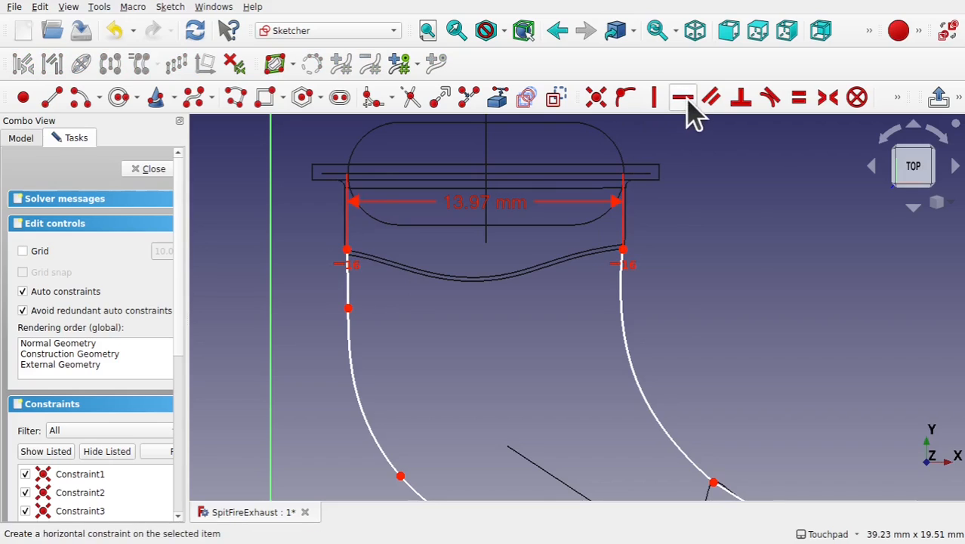
# - Draw vertical lines from the tops of both side curves up to the flange line
pyautogui.moveTo(495, 212); pyautogui.dragTo(495, 313)
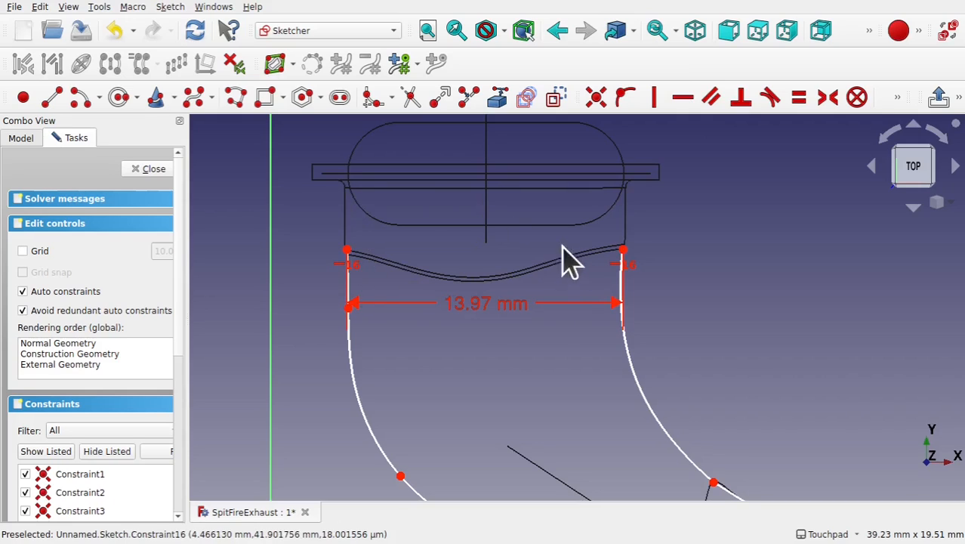
pyautogui.click(51, 97)
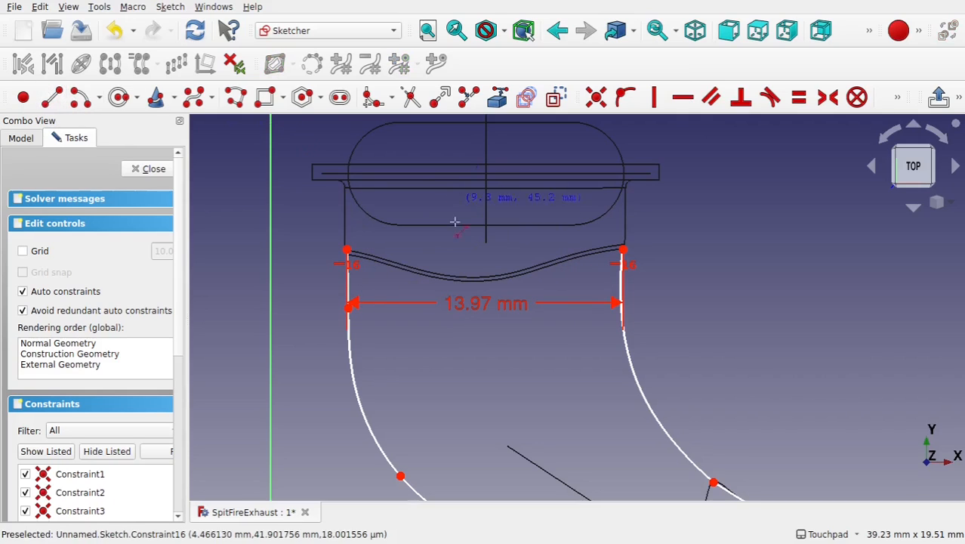
pyautogui.click(347, 250)
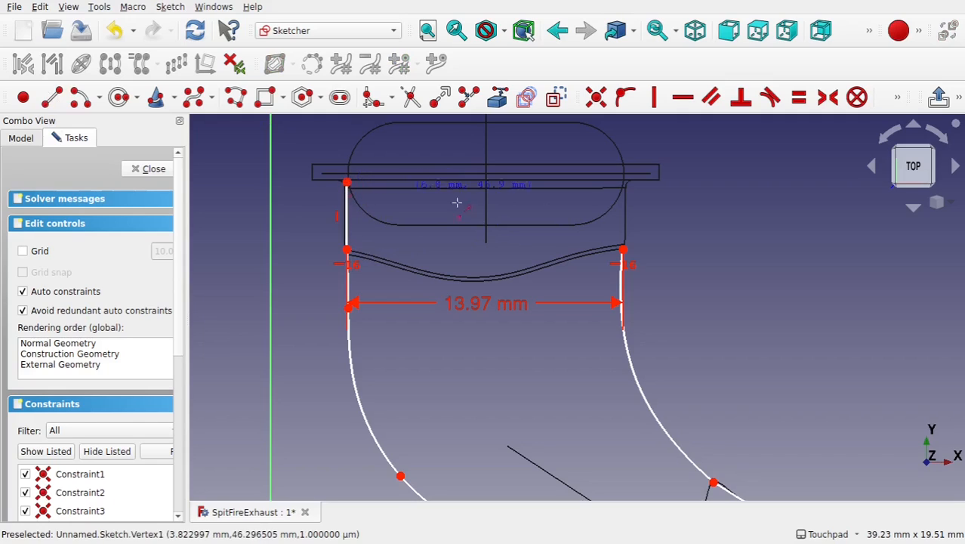
pyautogui.click(622, 250)
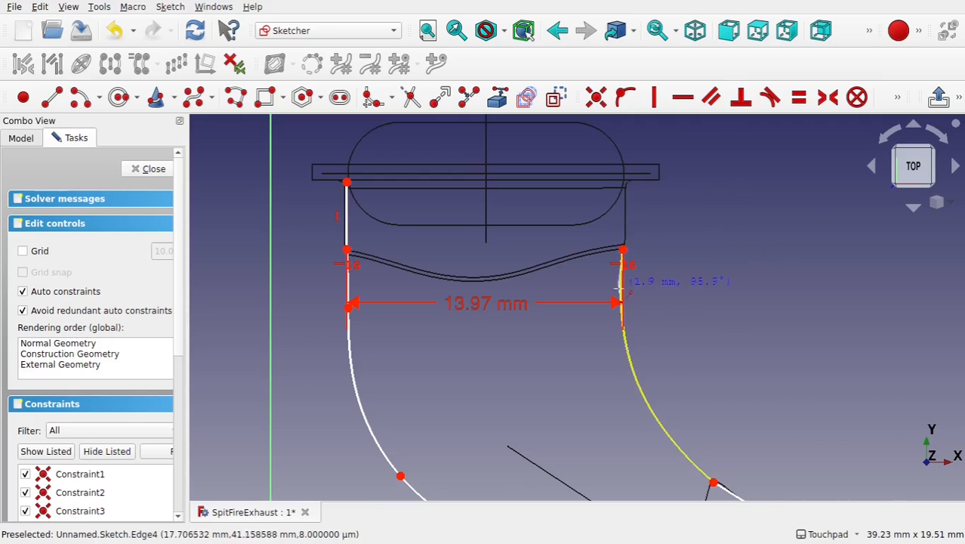
pyautogui.click(626, 183)
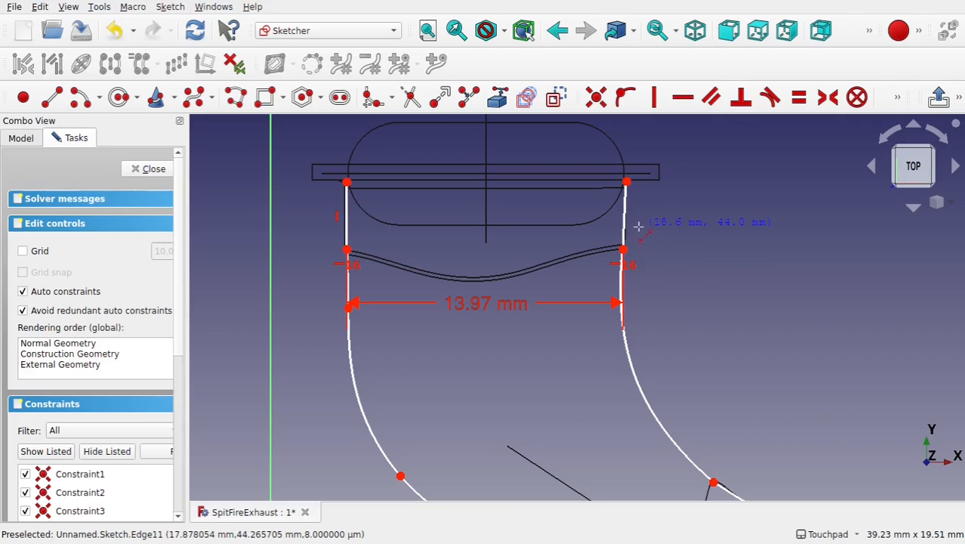
# - Constrain the top end points of the two new lines horizontal with each other
pyautogui.click(347, 182)
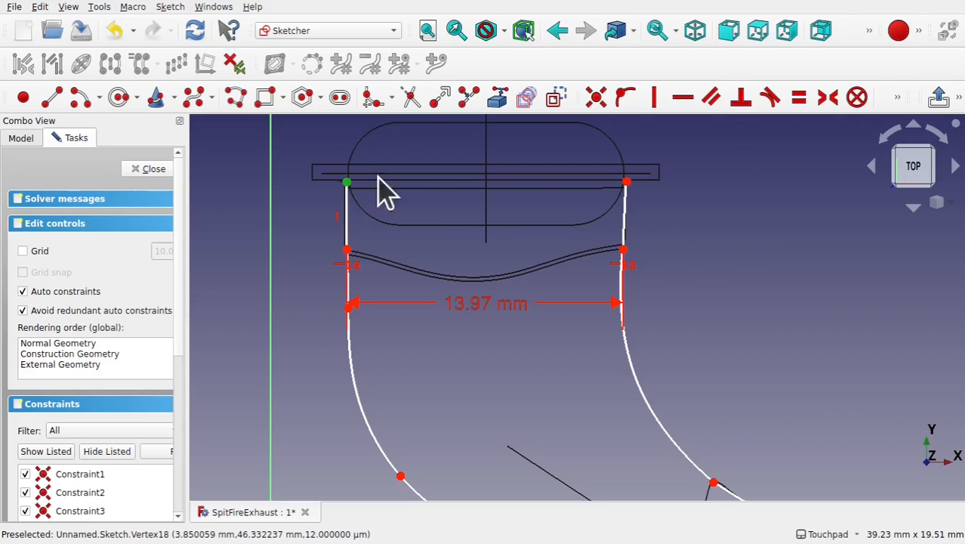
pyautogui.click(626, 182)
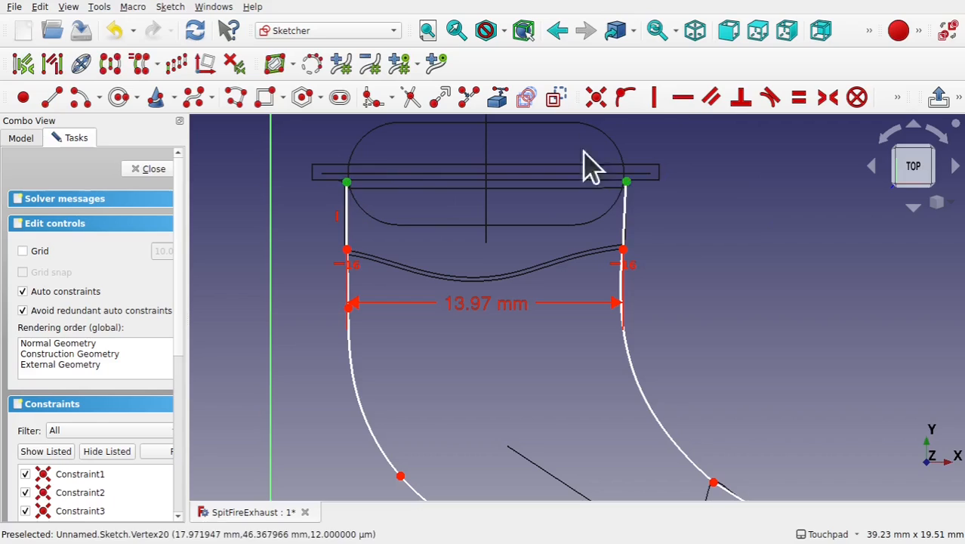
pyautogui.click(684, 100)
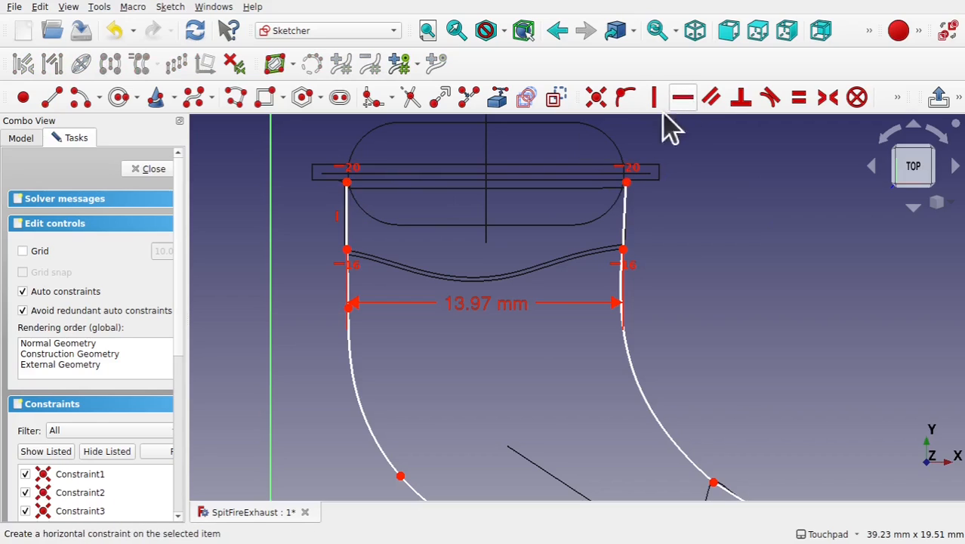
# - Delete the lower width dimension and constrain the horizontal distance between the new lines' top end points to 13.97 mm
pyautogui.click(479, 311)
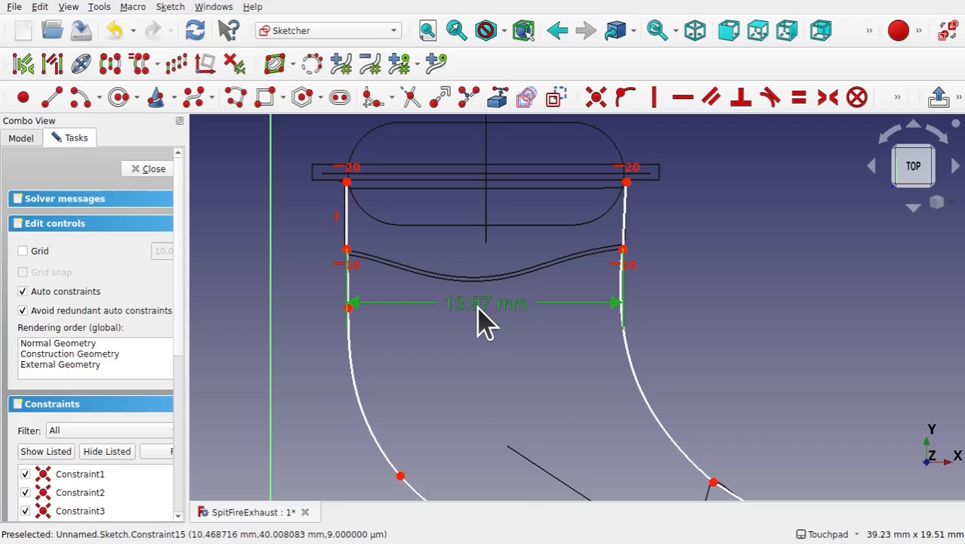
pyautogui.press('Delete')
pyautogui.click(347, 183)
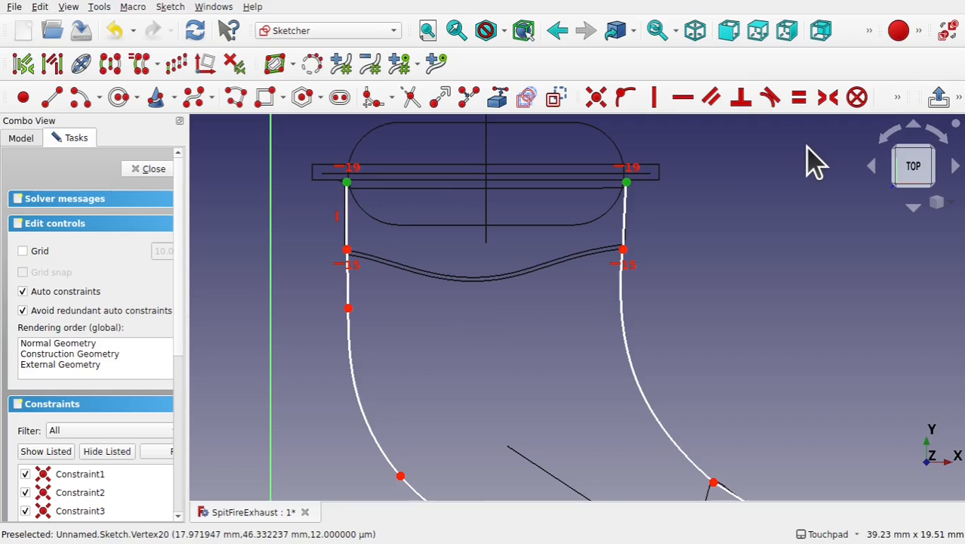
pyautogui.click(896, 97)
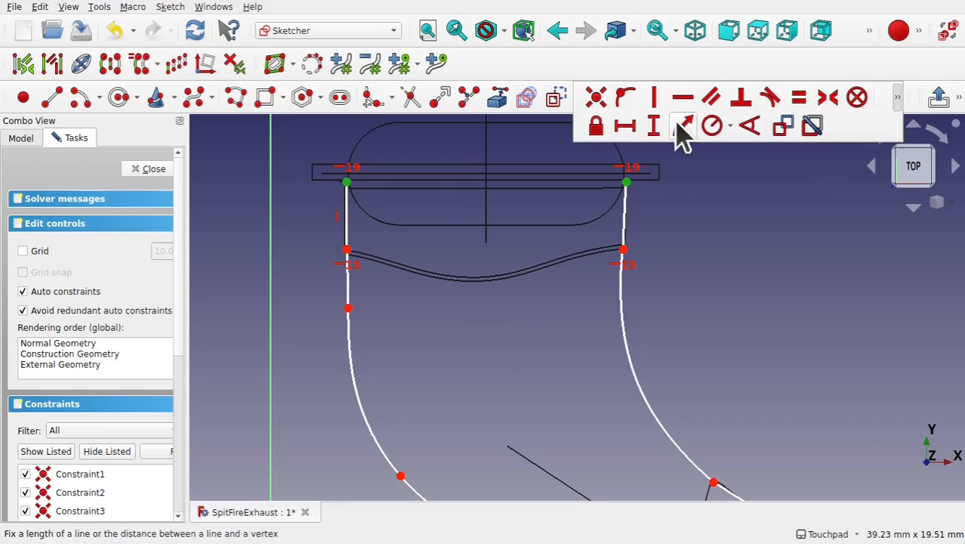
pyautogui.click(624, 125)
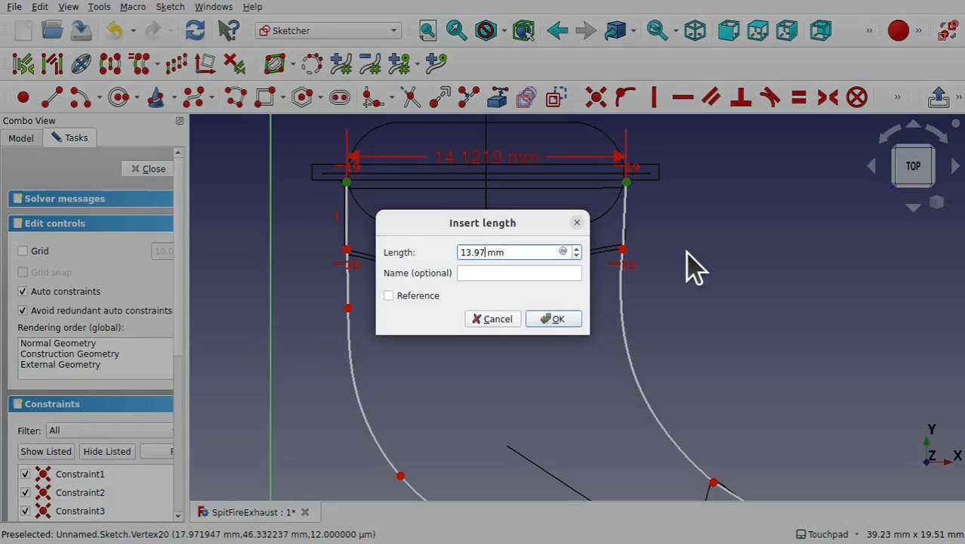
pyautogui.write('13.97')
pyautogui.press('Return')
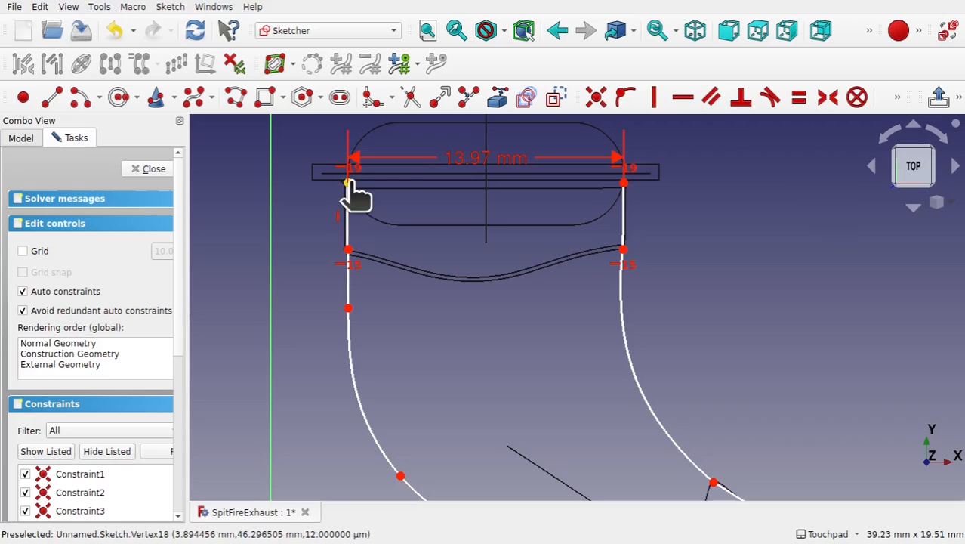
# - Test-drag the left extension line's end points and delete its vertical constraint
pyautogui.moveTo(349, 183)
pyautogui.mouseDown()
pyautogui.moveTo(356, 185)
pyautogui.moveTo(348, 185)
pyautogui.mouseUp()
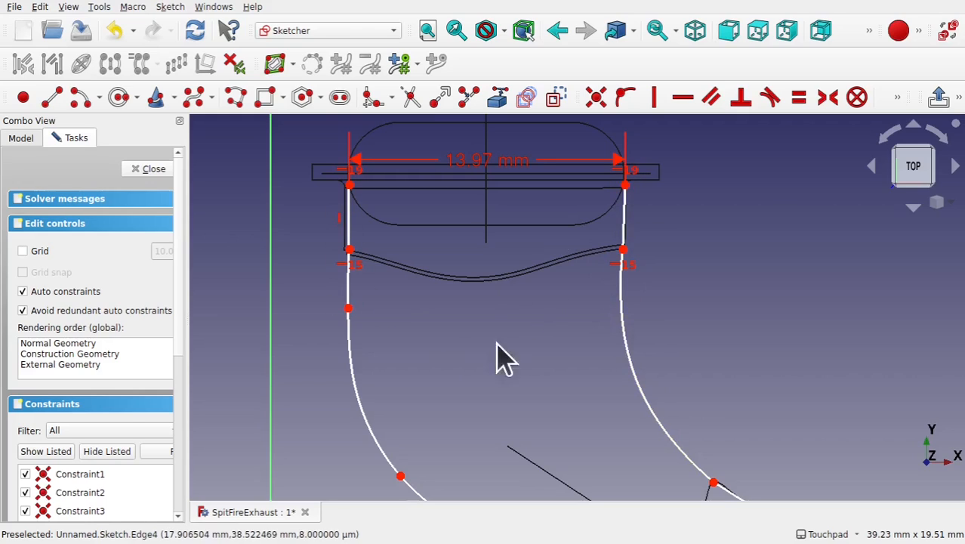
pyautogui.moveTo(351, 190); pyautogui.dragTo(362, 209)
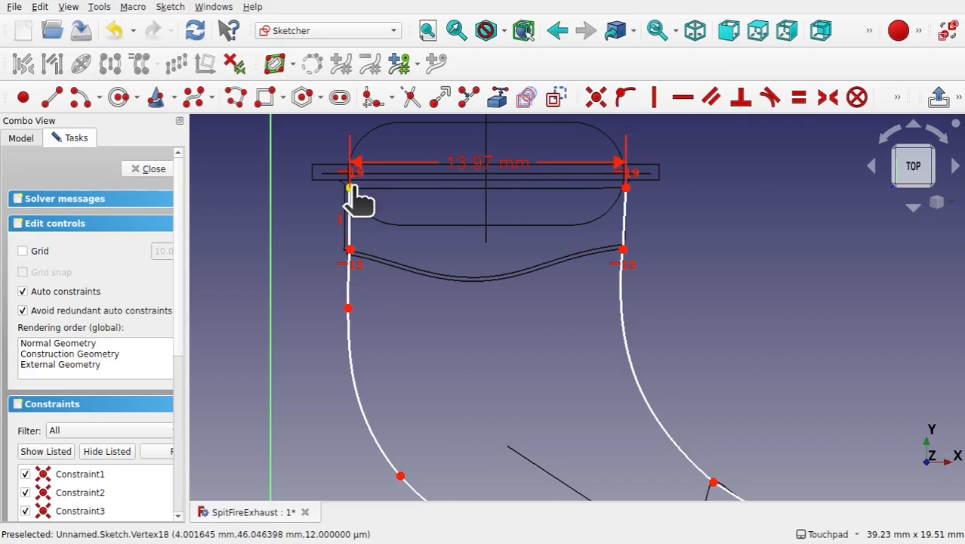
pyautogui.moveTo(357, 198); pyautogui.dragTo(359, 203)
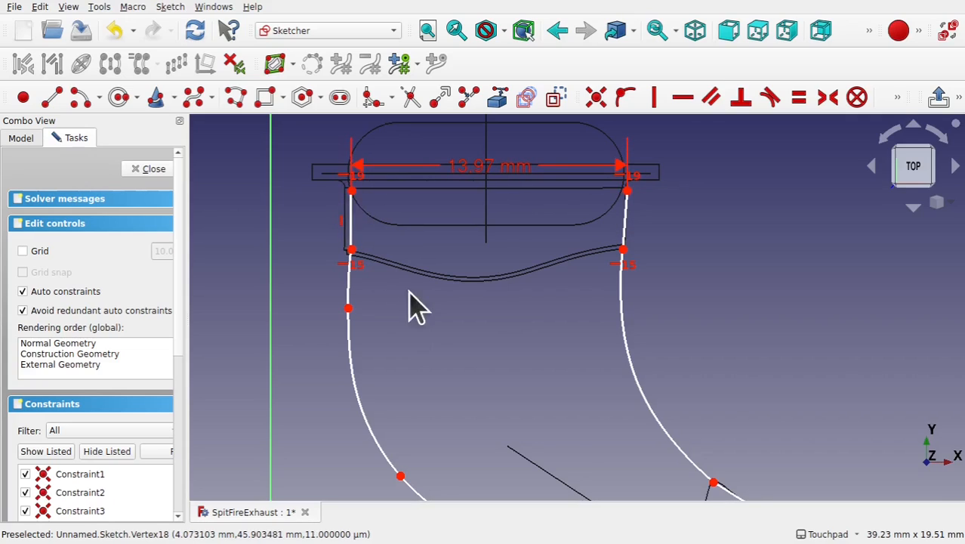
pyautogui.click(339, 224)
pyautogui.press('Delete')
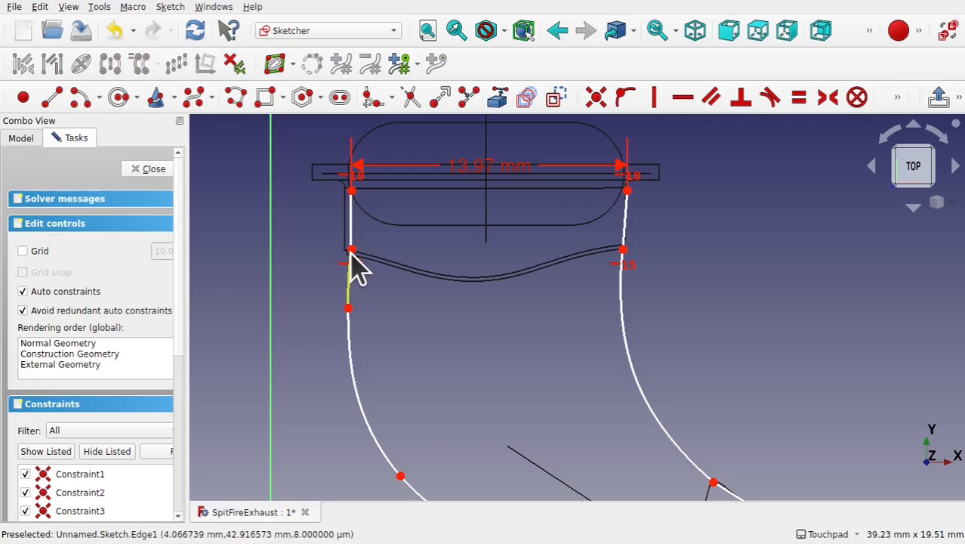
pyautogui.moveTo(351, 249); pyautogui.dragTo(349, 249)
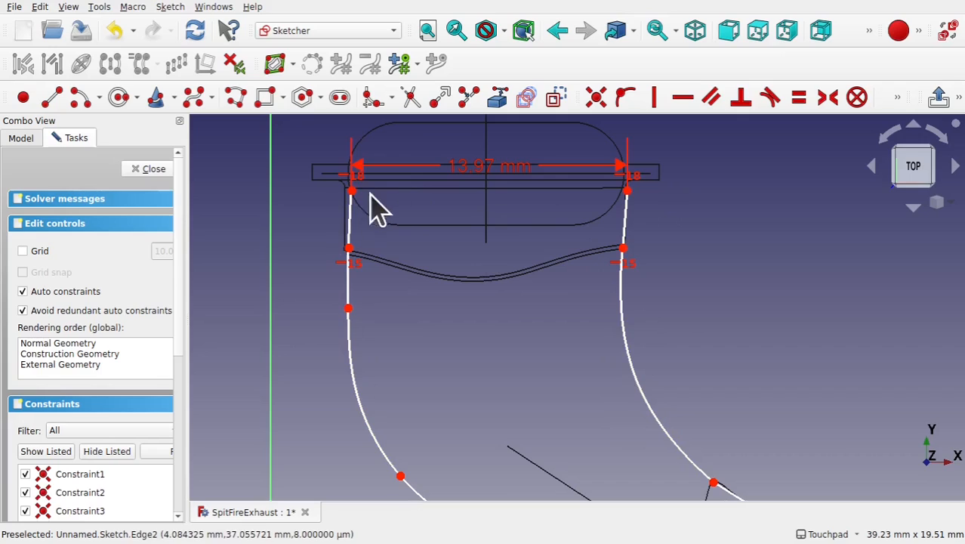
# - Import the flange line from the drawing as external geometry into the sketch
pyautogui.click(526, 96)
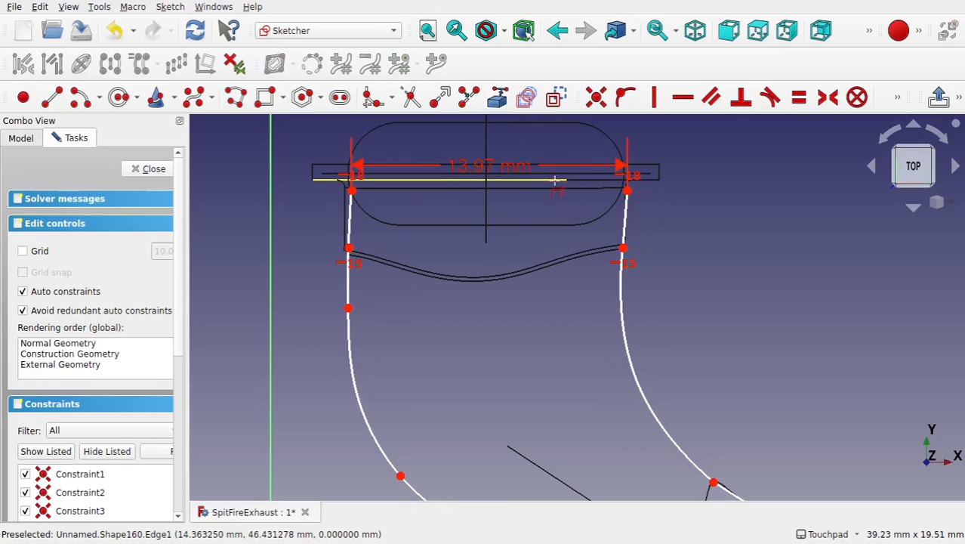
pyautogui.click(555, 182)
pyautogui.rightClick(431, 189)
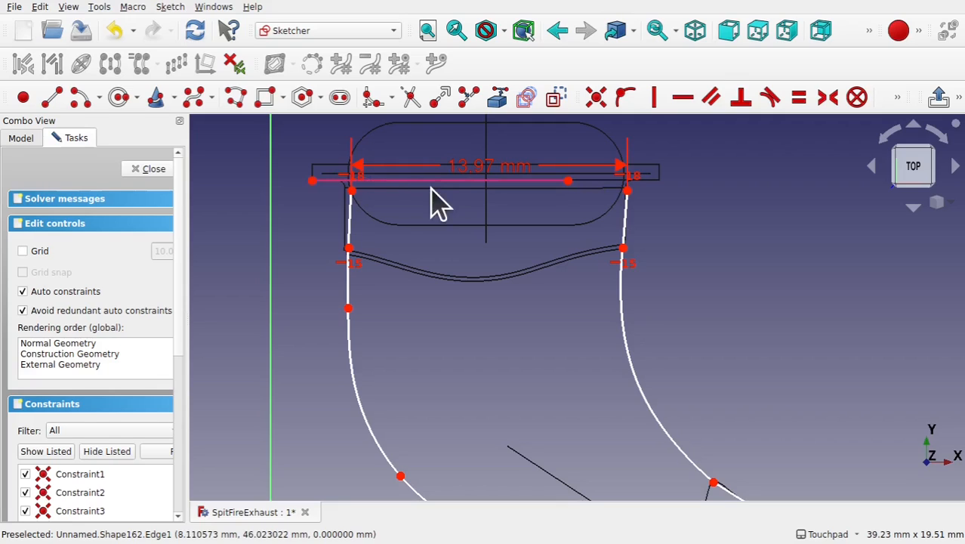
# - Try to constrain the left line's top end point onto the external flange line
pyautogui.click(372, 186)
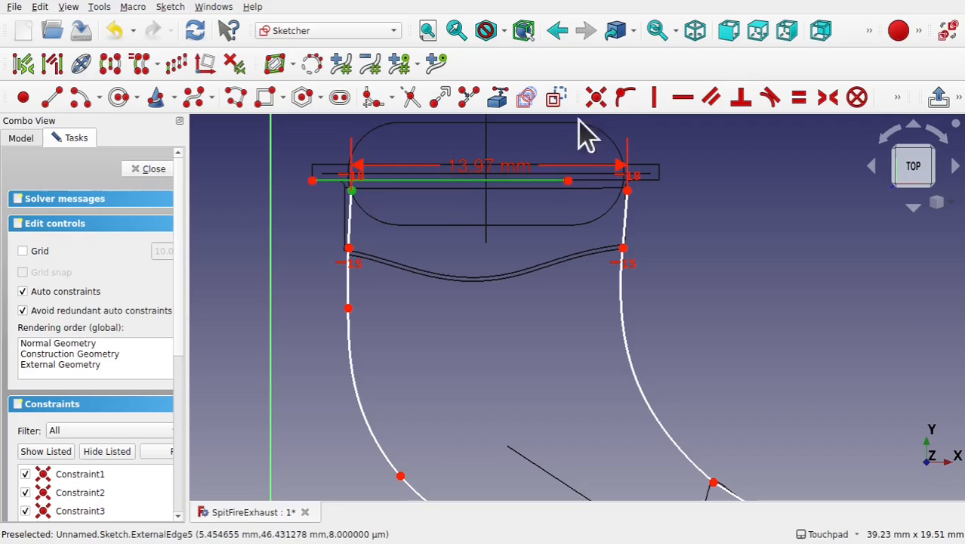
pyautogui.click(623, 99)
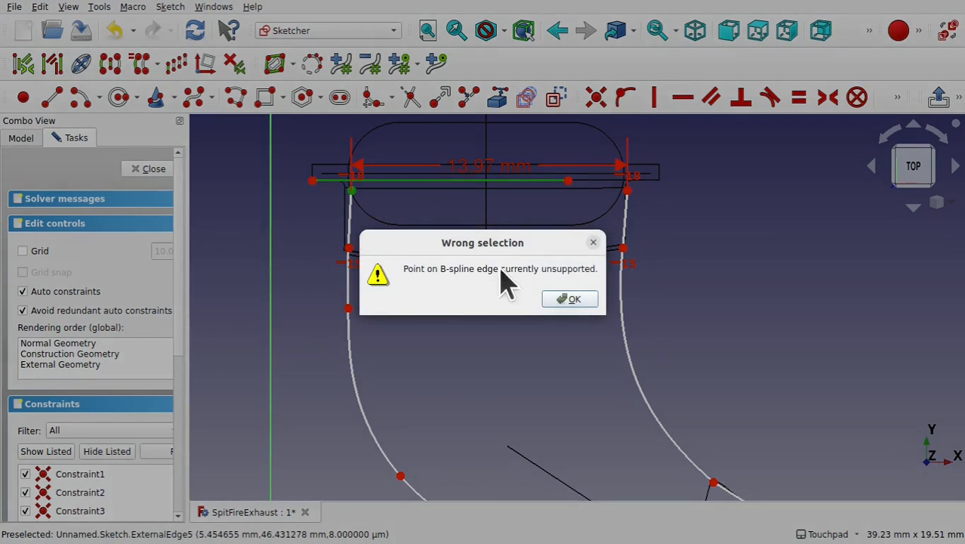
pyautogui.click(593, 243)
pyautogui.click(624, 304)
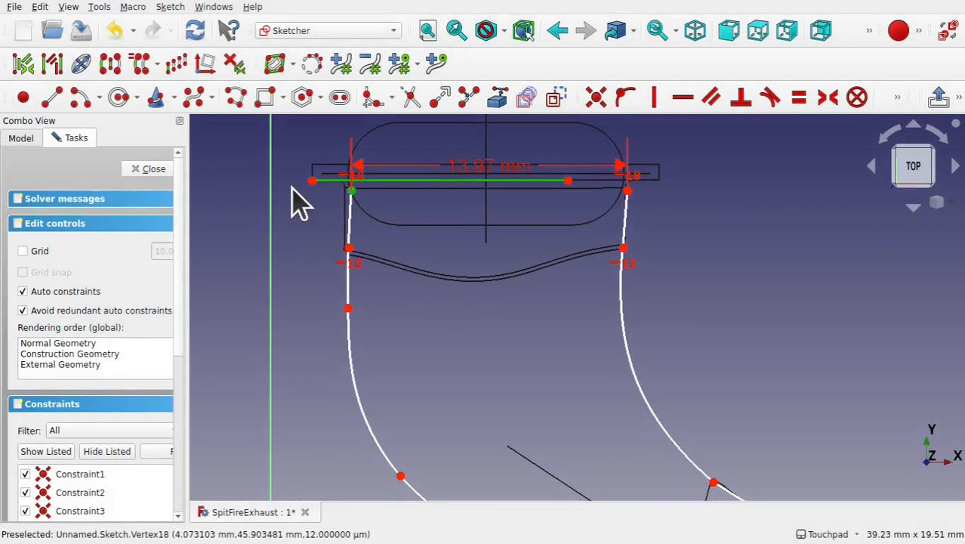
# - Constrain the left line's top end point horizontal with the left end point of the external flange line
pyautogui.click(429, 203)
pyautogui.click(351, 190)
pyautogui.click(313, 182)
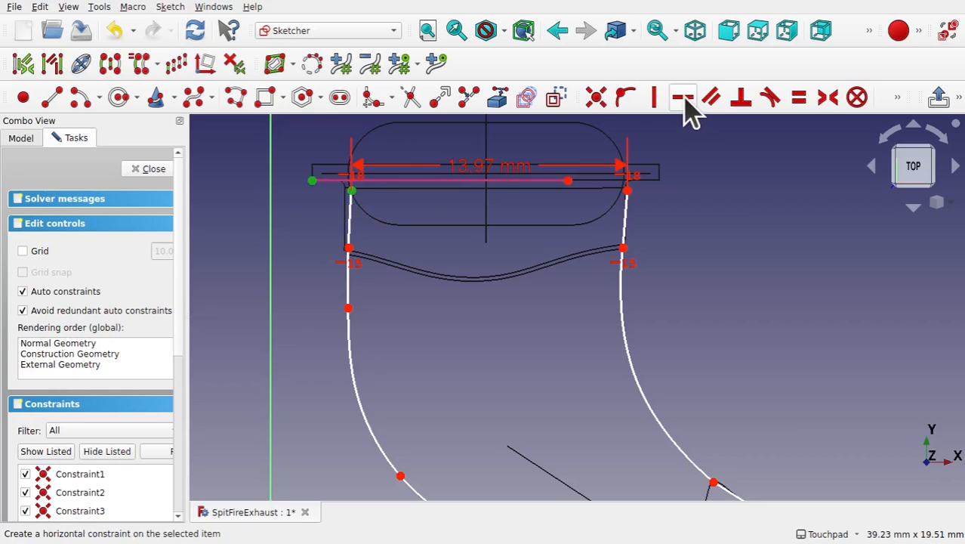
pyautogui.click(683, 100)
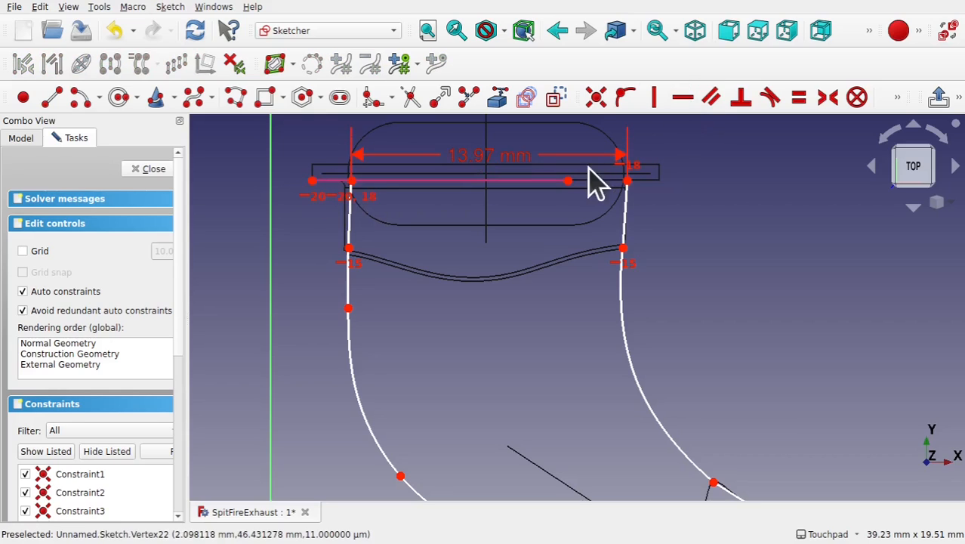
# - Close the sketch after reviewing the whole profile
pyautogui.scroll(-4, 532, 253)
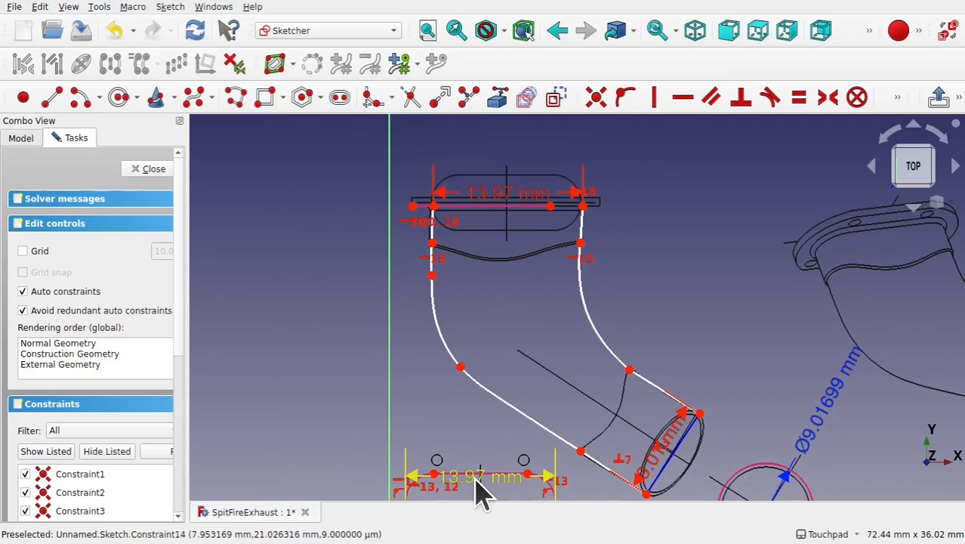
pyautogui.scroll(-3, 478, 489)
pyautogui.scroll(7, 593, 503)
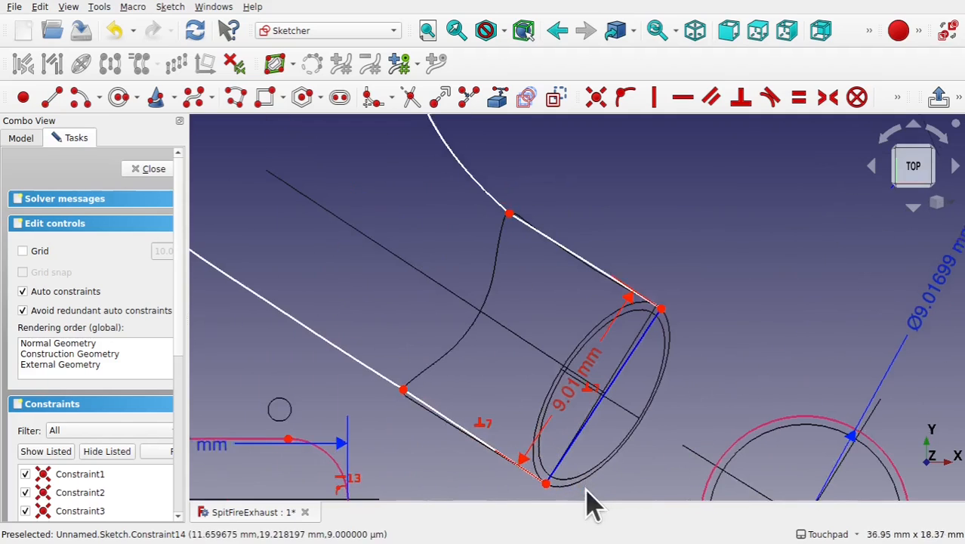
pyautogui.scroll(-6, 703, 325)
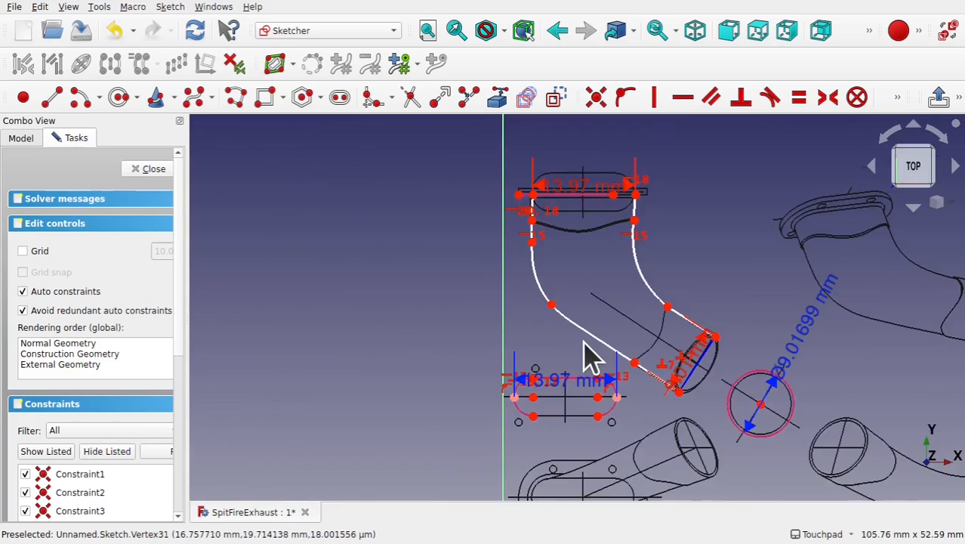
pyautogui.scroll(5, 588, 355)
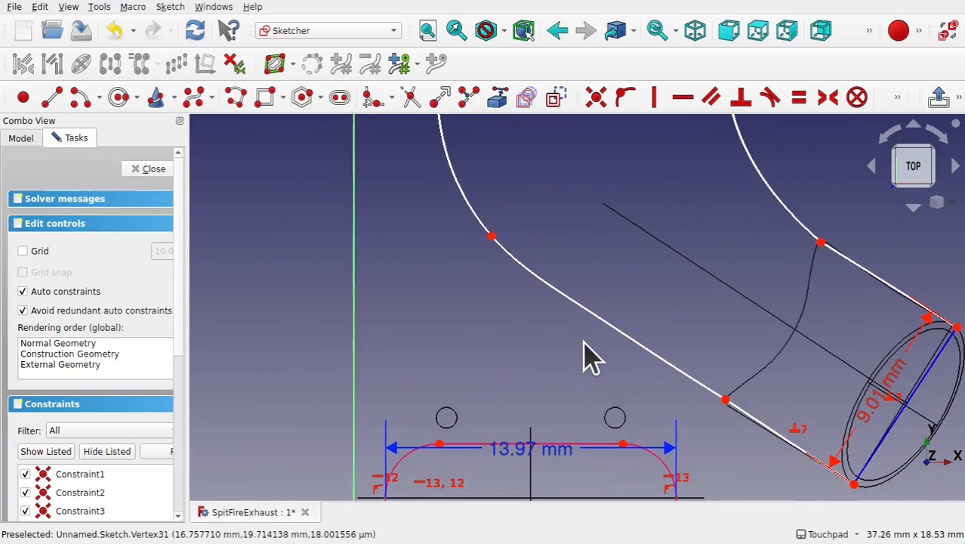
pyautogui.click(148, 170)
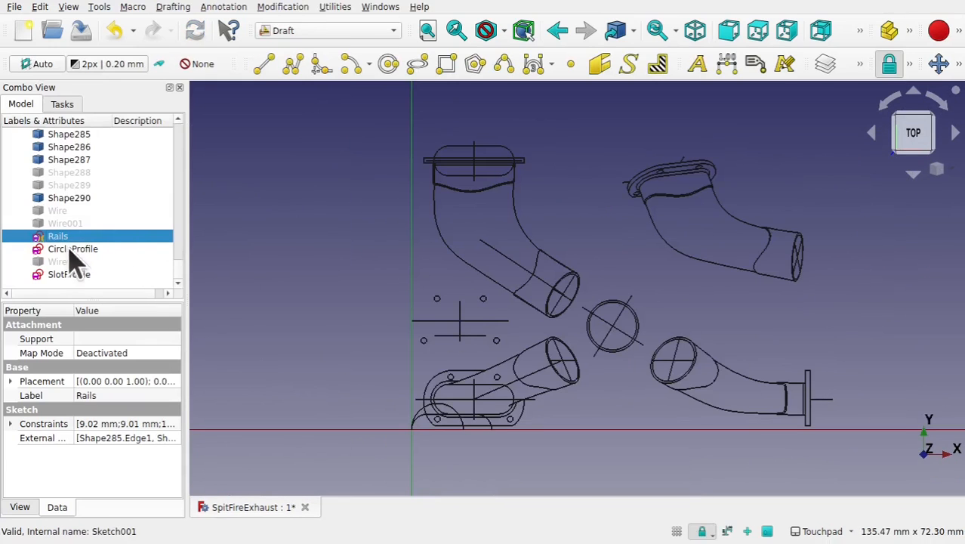
# - Hide all the imported drawing shapes from Shape to Shape287 in the model tree
pyautogui.click(94, 199)
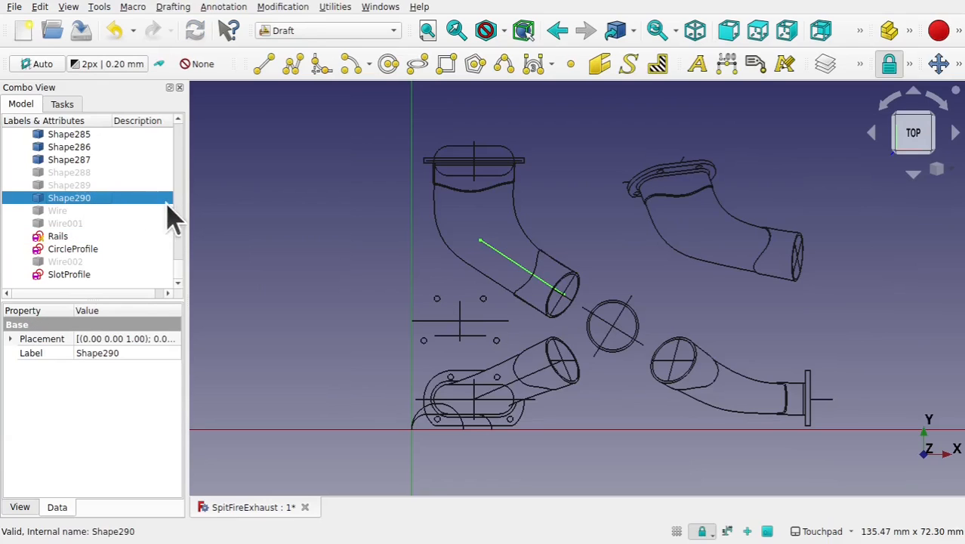
pyautogui.click(82, 161)
pyautogui.moveTo(179, 273); pyautogui.dragTo(177, 125)
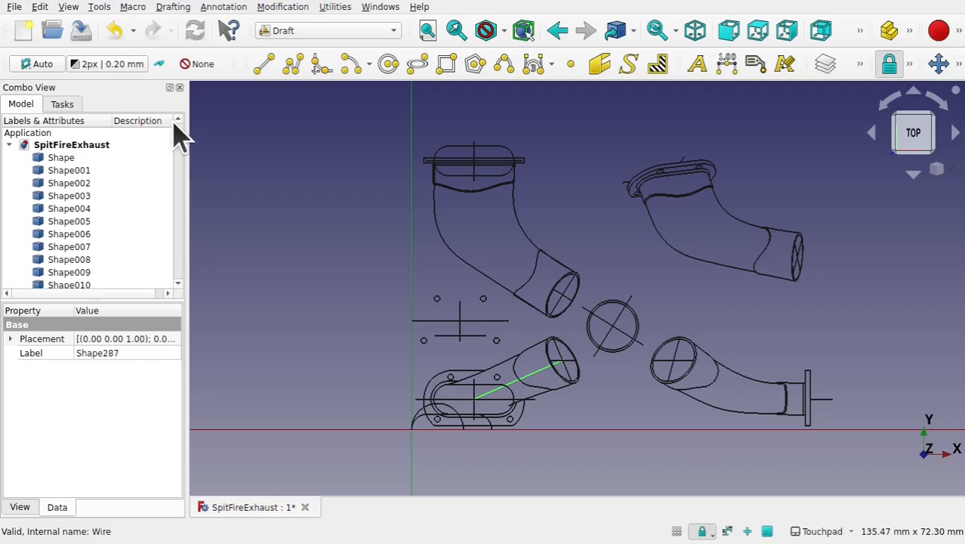
pyautogui.keyDown('shift'); pyautogui.click(70, 160); pyautogui.keyUp('shift')
pyautogui.press('space')
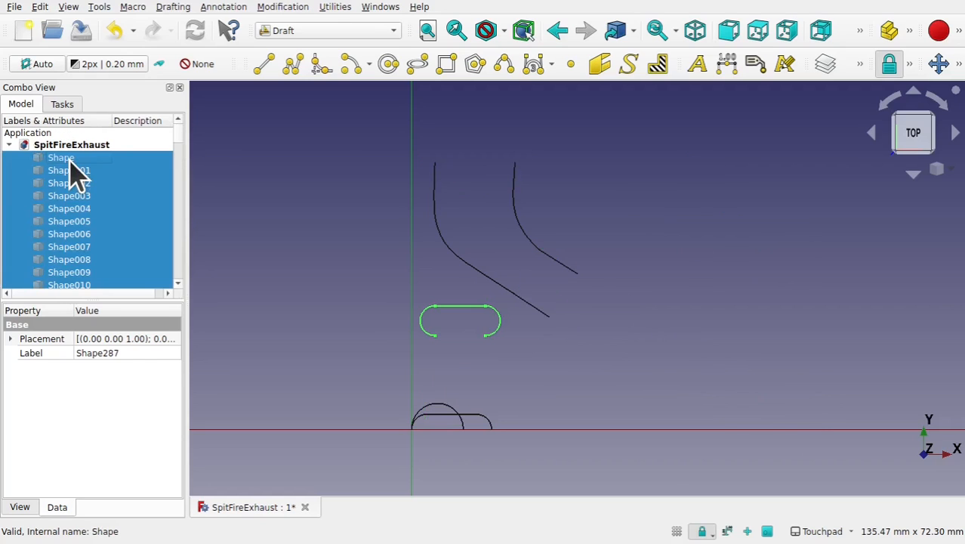
# - Hide the remaining leftover slot outline pieces of the imported drawing
pyautogui.click(519, 346)
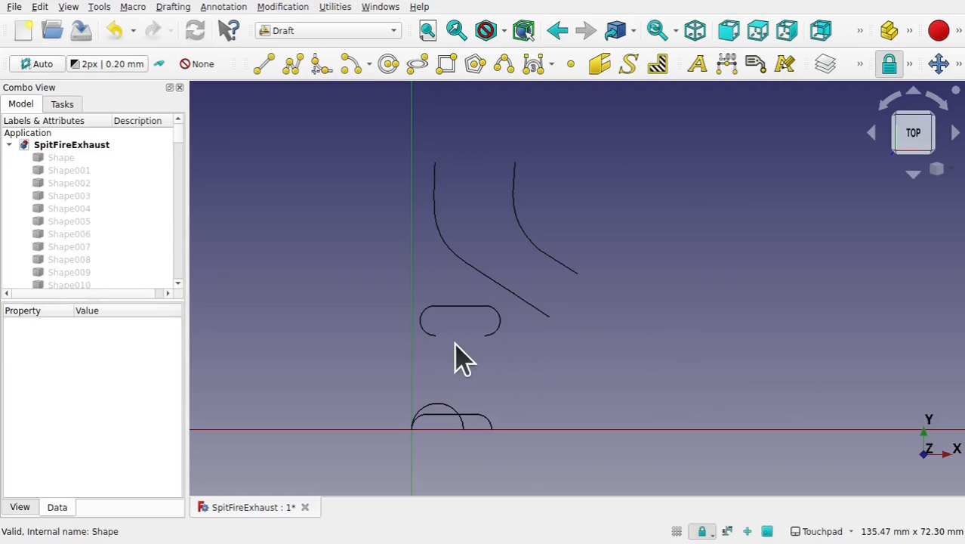
pyautogui.click(496, 338)
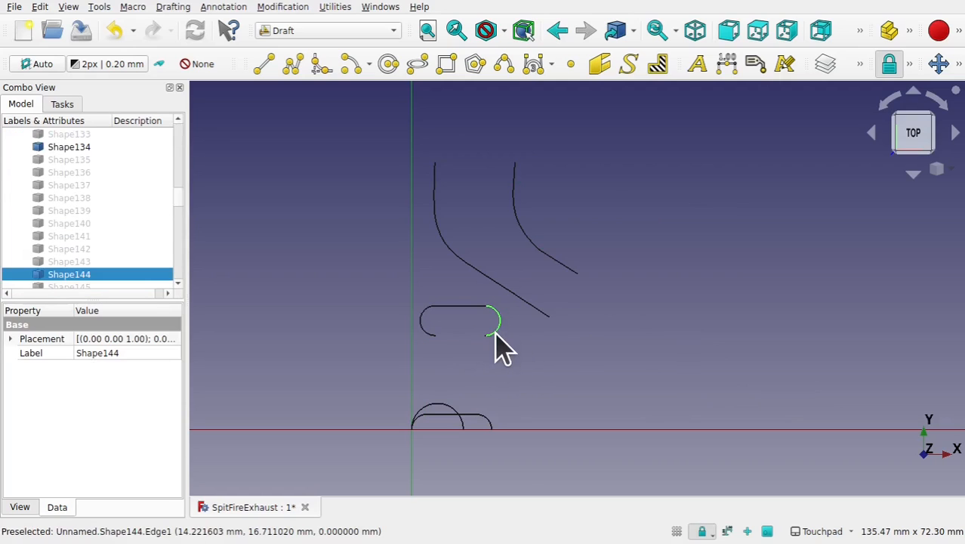
pyautogui.click(458, 307)
pyautogui.press('space')
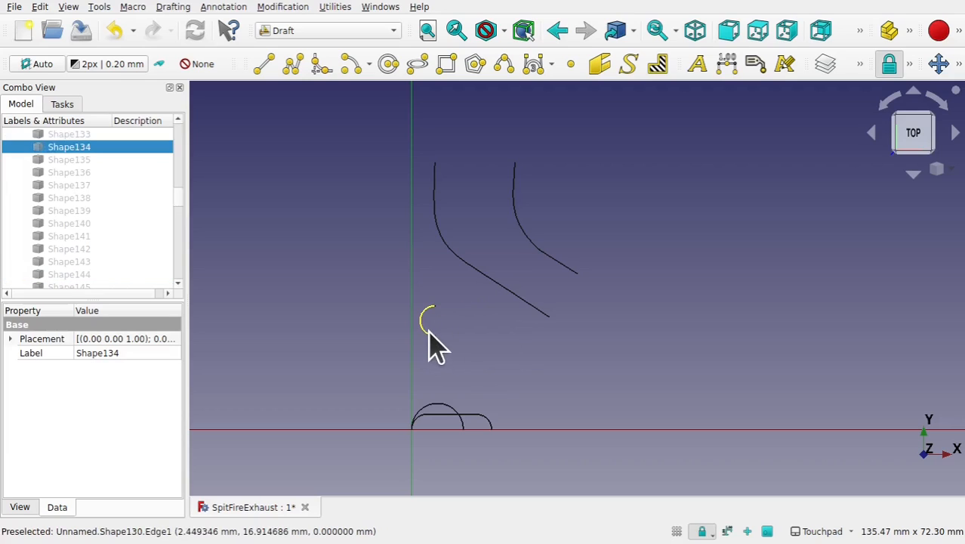
pyautogui.click(429, 332)
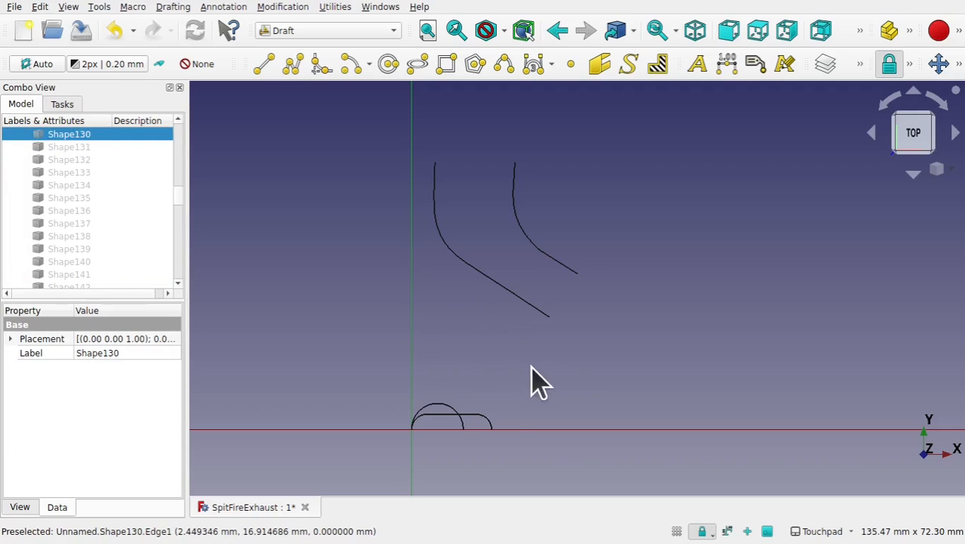
pyautogui.click(491, 422)
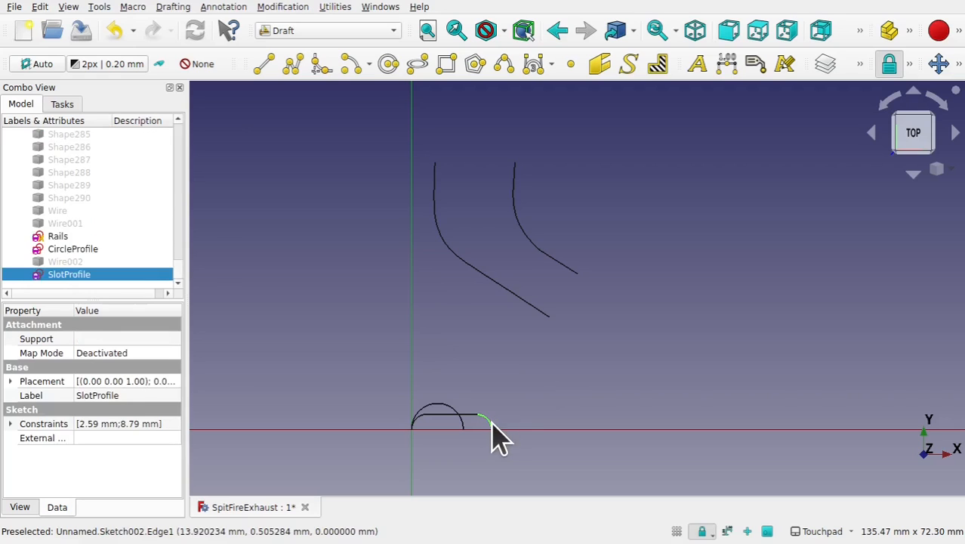
# - Set the Rails sketch's placement position to x -13 mm and y -34 mm
pyautogui.click(66, 249)
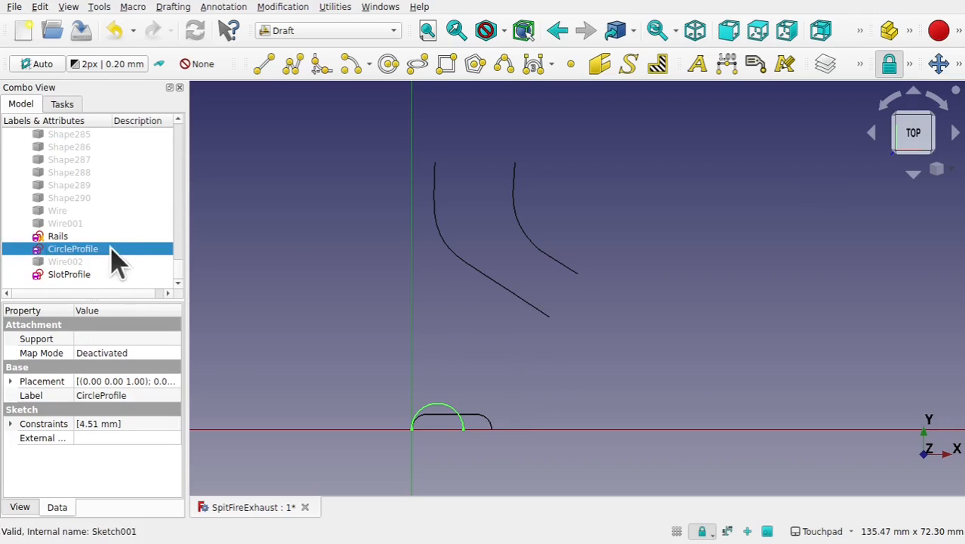
pyautogui.click(65, 238)
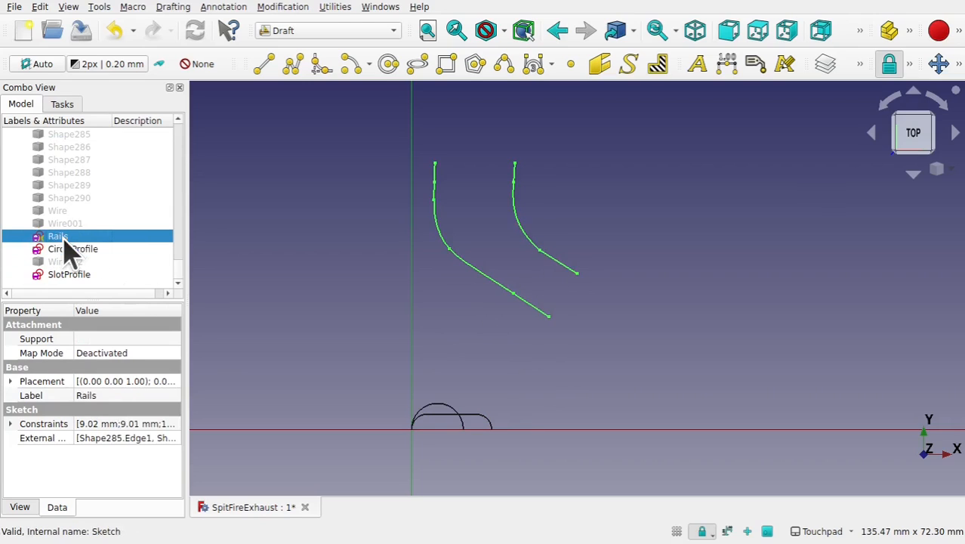
pyautogui.click(10, 373)
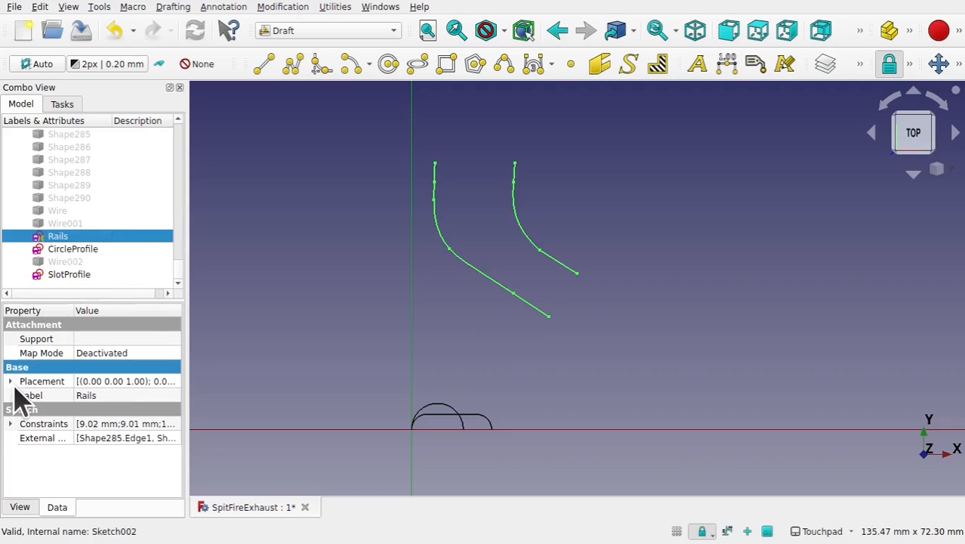
pyautogui.click(11, 382)
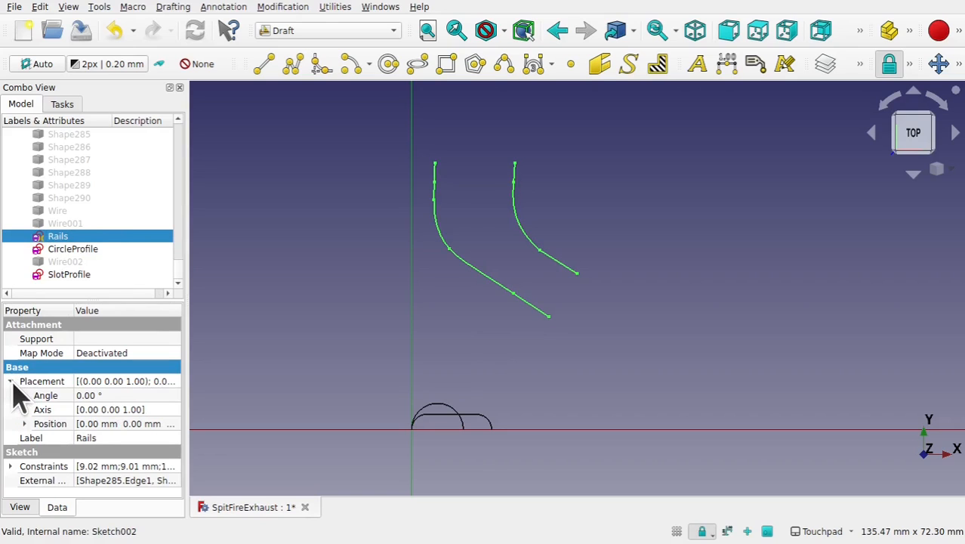
pyautogui.click(24, 424)
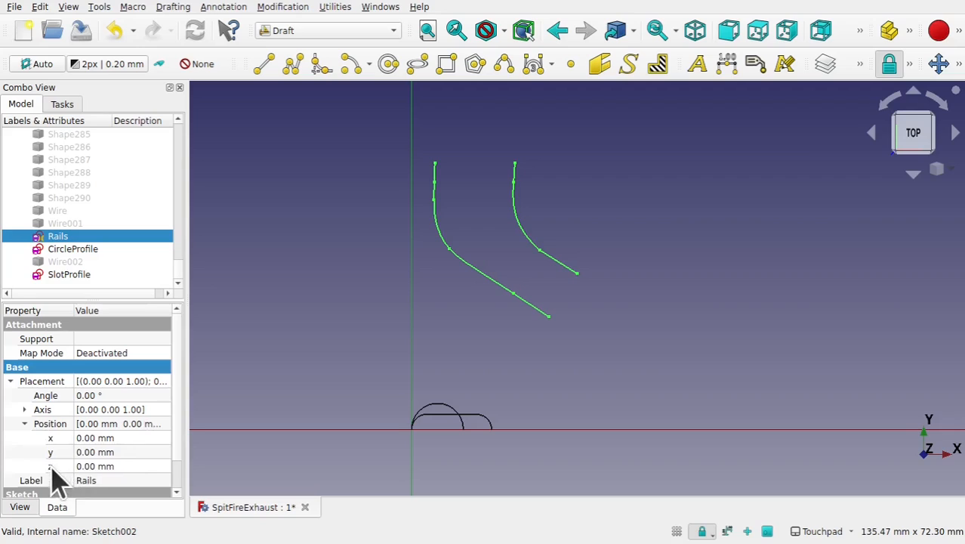
pyautogui.click(133, 439)
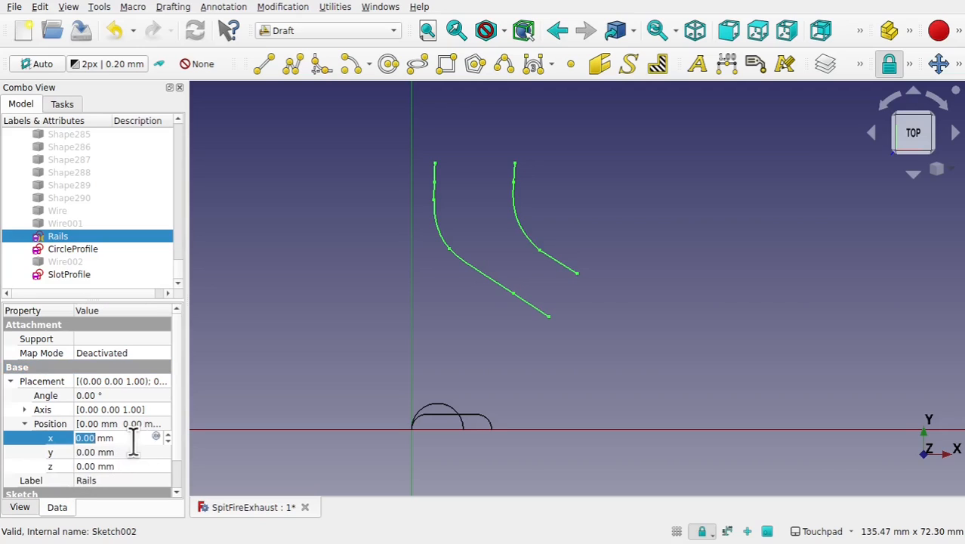
pyautogui.scroll(-13, 132, 443)
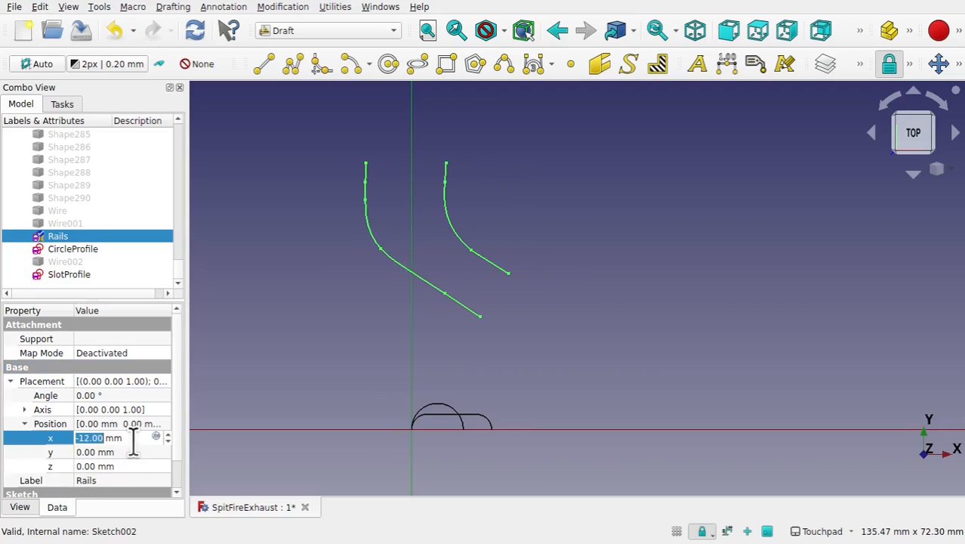
pyautogui.click(125, 452)
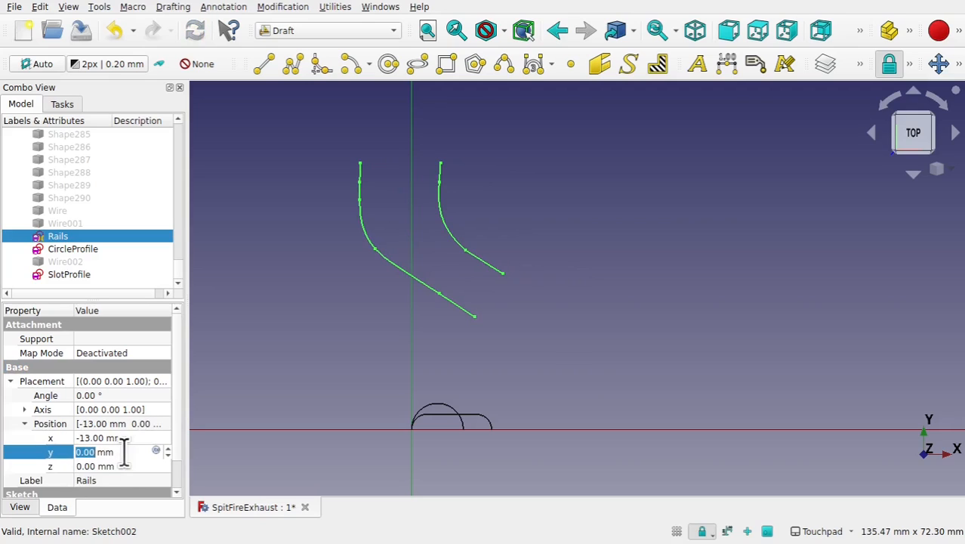
pyautogui.scroll(-1, 124, 452)
pyautogui.scroll(-19, 124, 452)
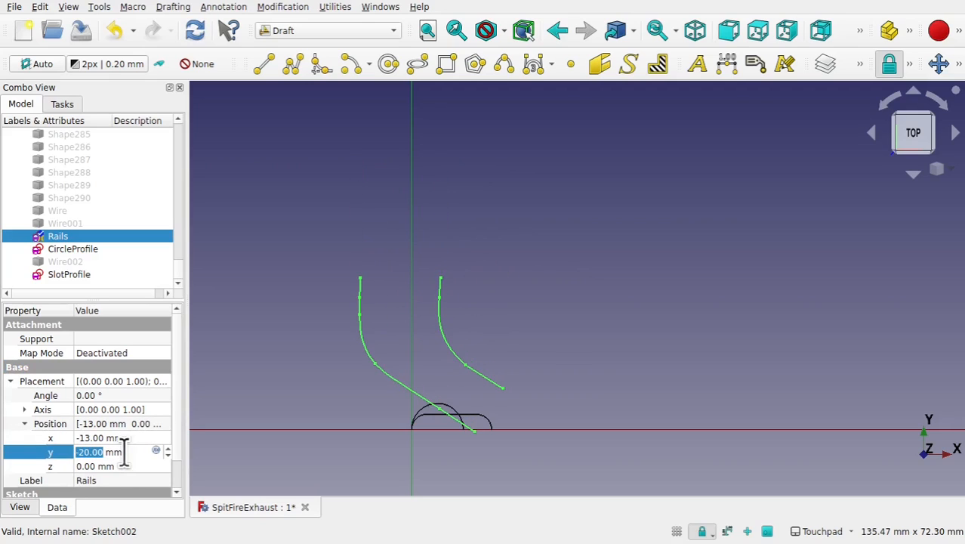
pyautogui.scroll(-14, 124, 452)
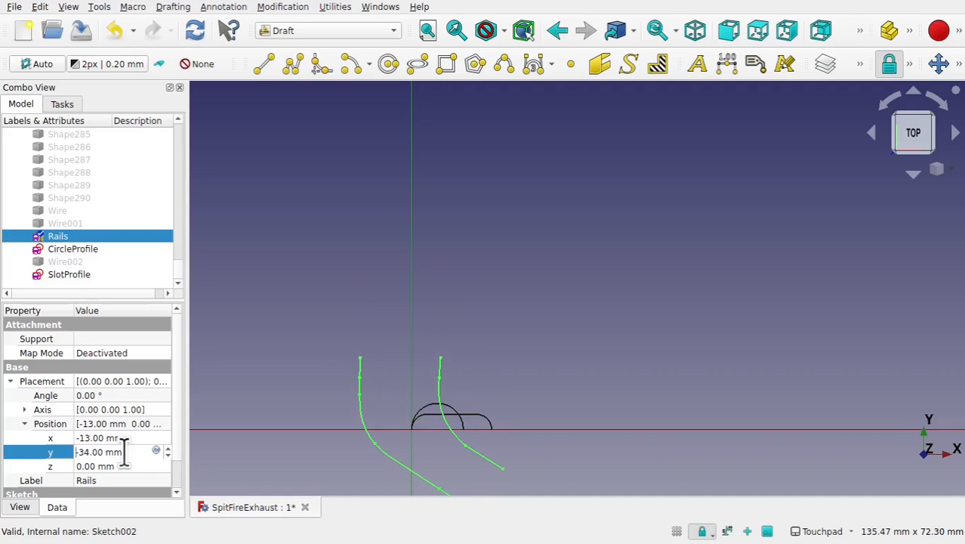
pyautogui.keyDown('shift'); pyautogui.moveTo(525, 389); pyautogui.dragTo(532, 270, button='middle'); pyautogui.keyUp('shift')
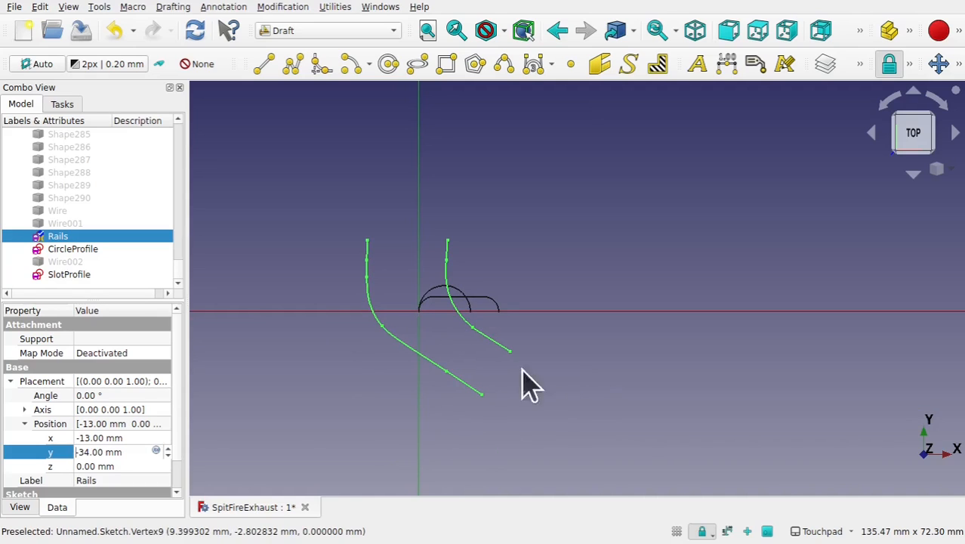
pyautogui.press('Return')
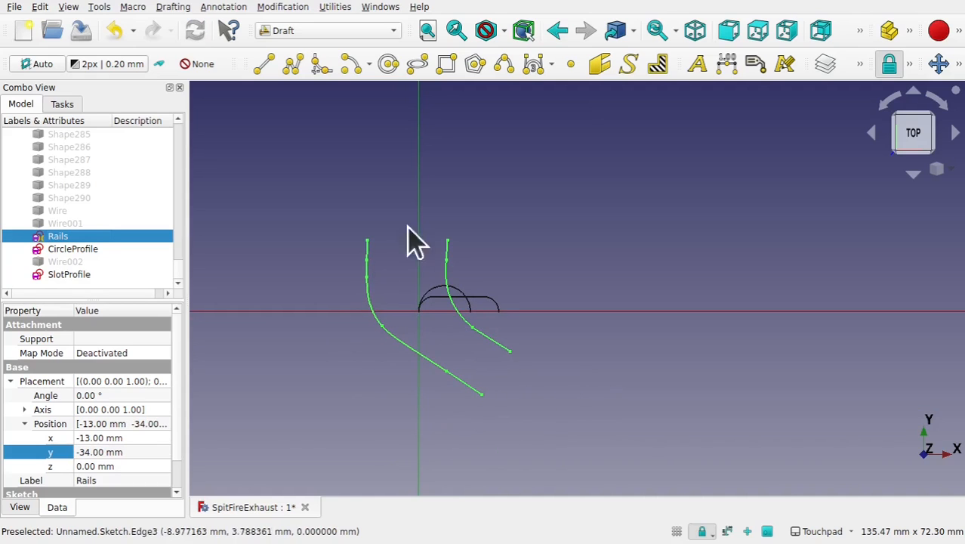
# - Attach the CircleProfile sketch to the lower end points of the two rail curves
pyautogui.click(469, 306)
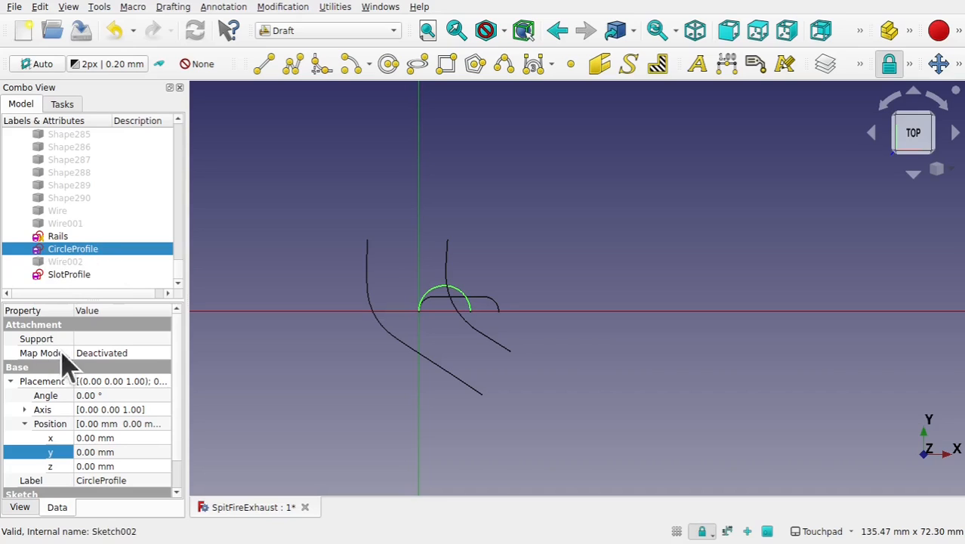
pyautogui.click(168, 357)
pyautogui.click(163, 354)
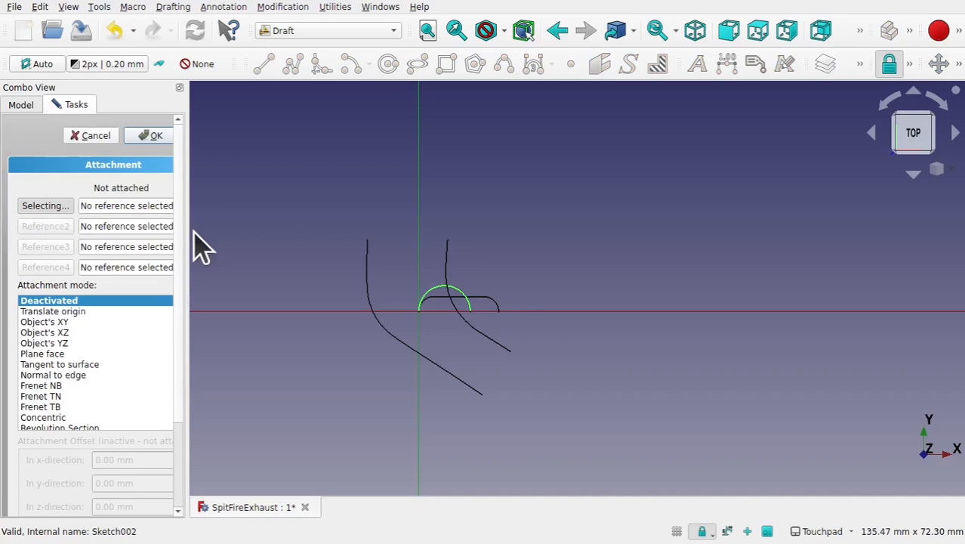
pyautogui.moveTo(189, 233); pyautogui.dragTo(264, 232)
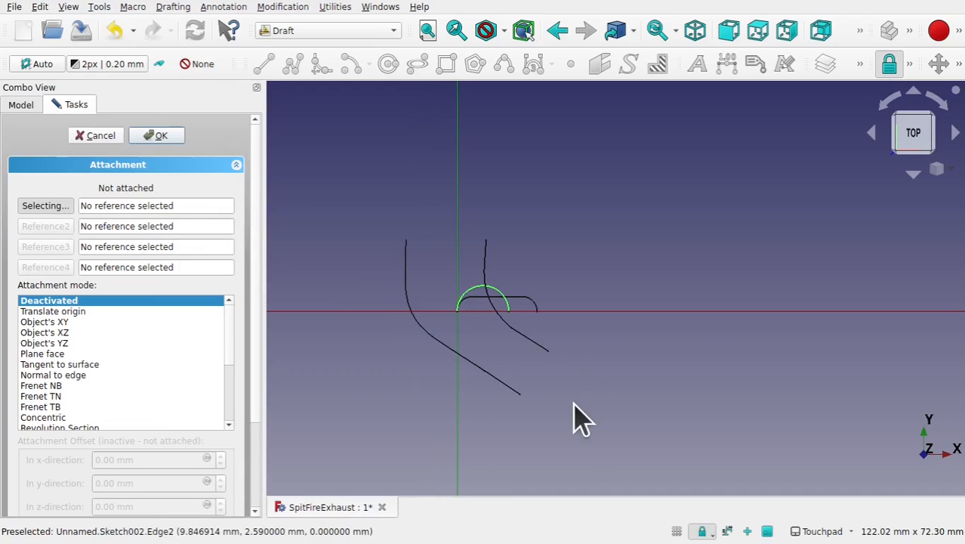
pyautogui.scroll(5, 523, 408)
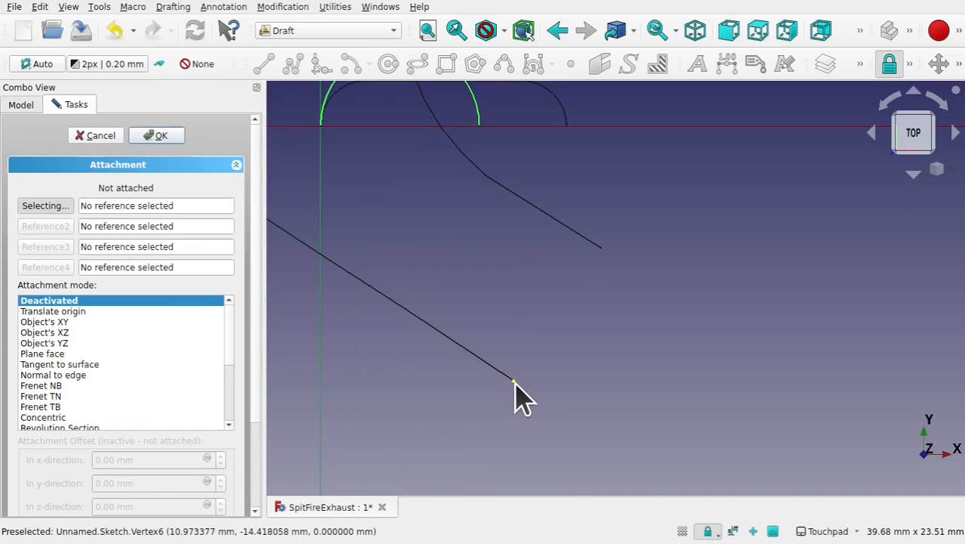
pyautogui.click(514, 382)
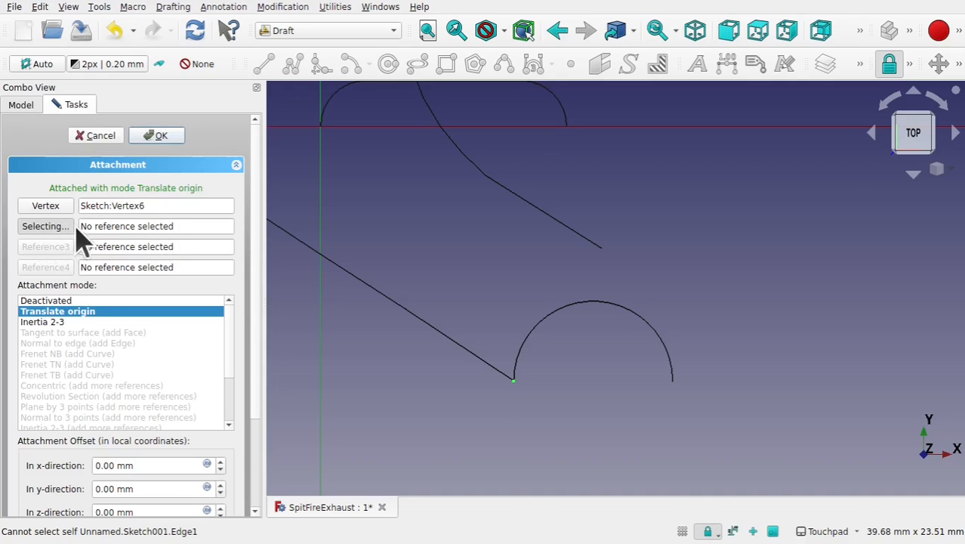
pyautogui.click(602, 248)
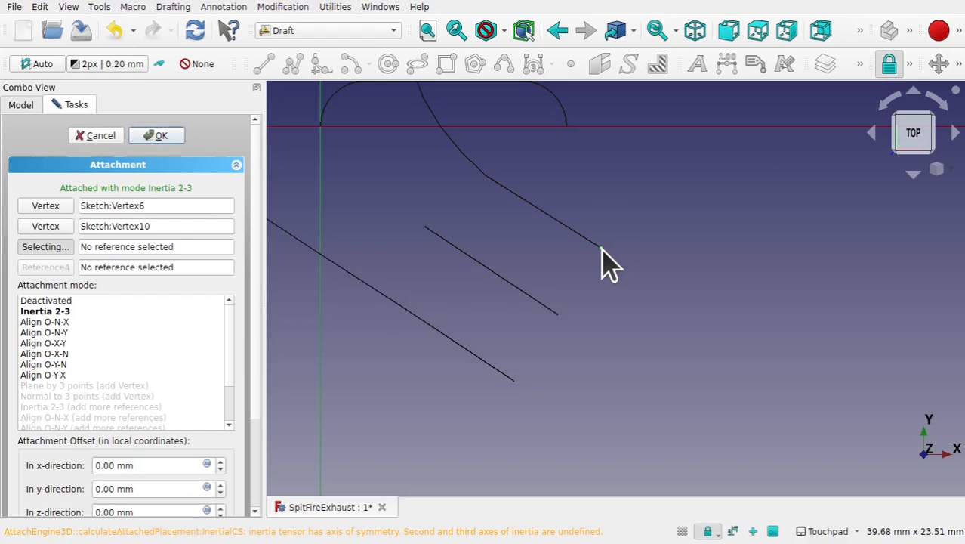
pyautogui.moveTo(501, 318)
pyautogui.mouseDown(button='middle')
pyautogui.moveTo(546, 258)
pyautogui.moveTo(549, 198)
pyautogui.moveTo(487, 258)
pyautogui.moveTo(527, 248)
pyautogui.moveTo(535, 263)
pyautogui.mouseUp(button='middle')
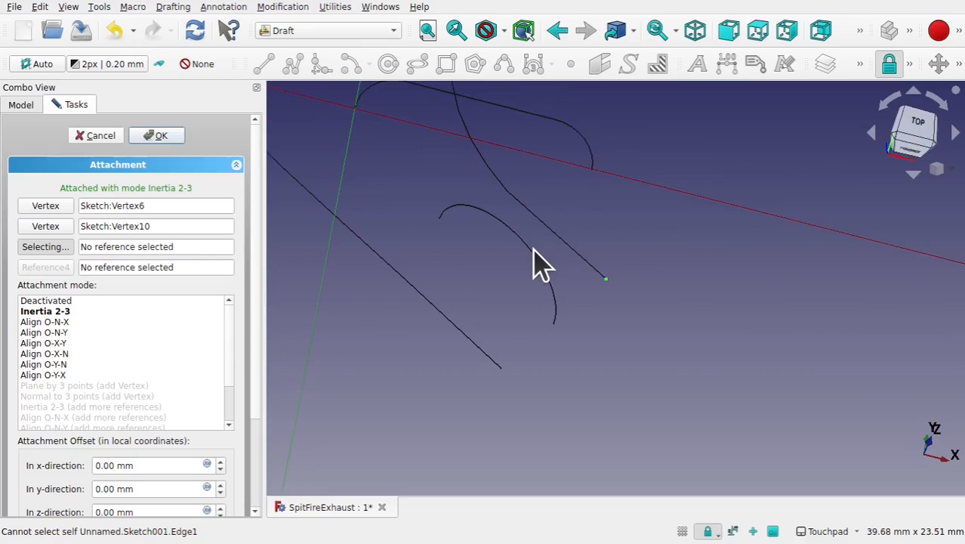
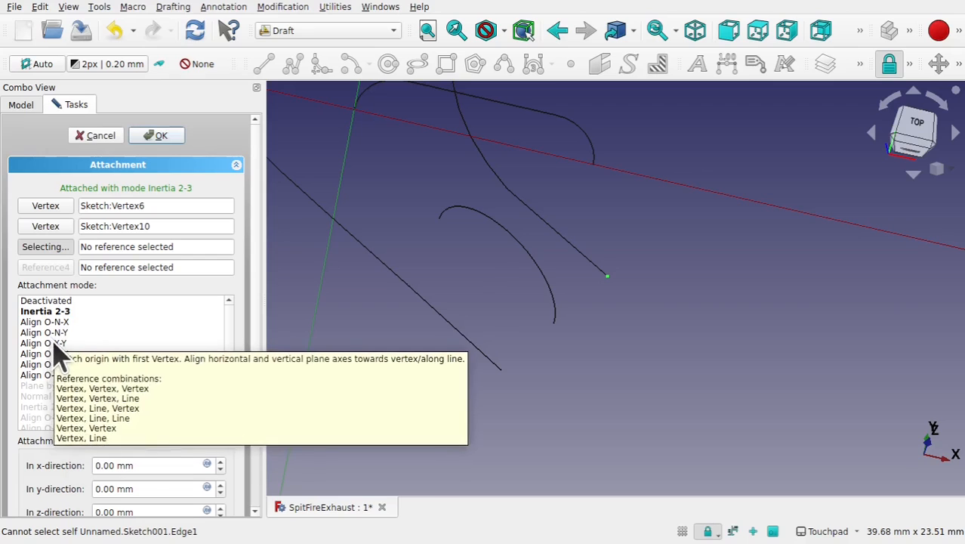
# - Set the CircleProfile attachment mode to Align O-X-Y, rotate it 90° around the x-axis, and confirm
pyautogui.click(45, 343)
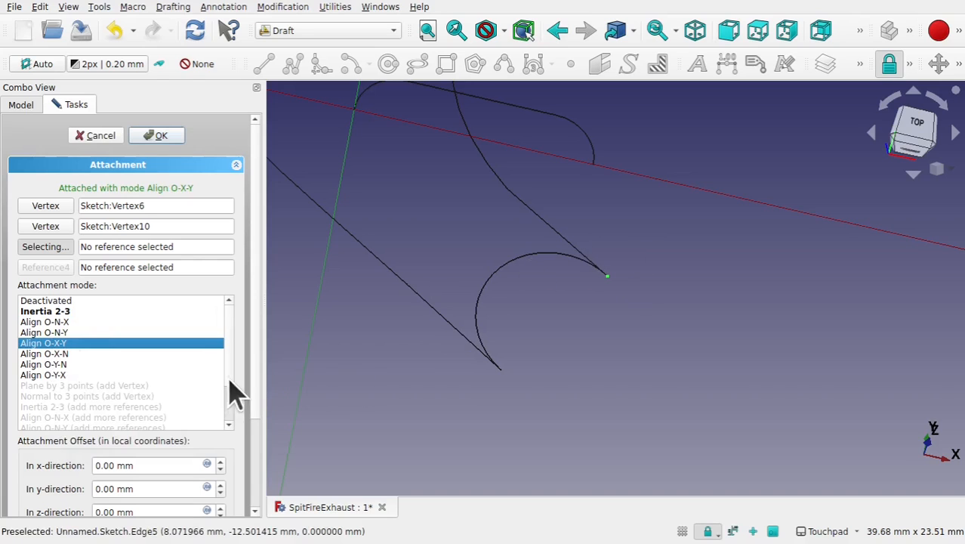
pyautogui.moveTo(257, 371); pyautogui.dragTo(256, 476)
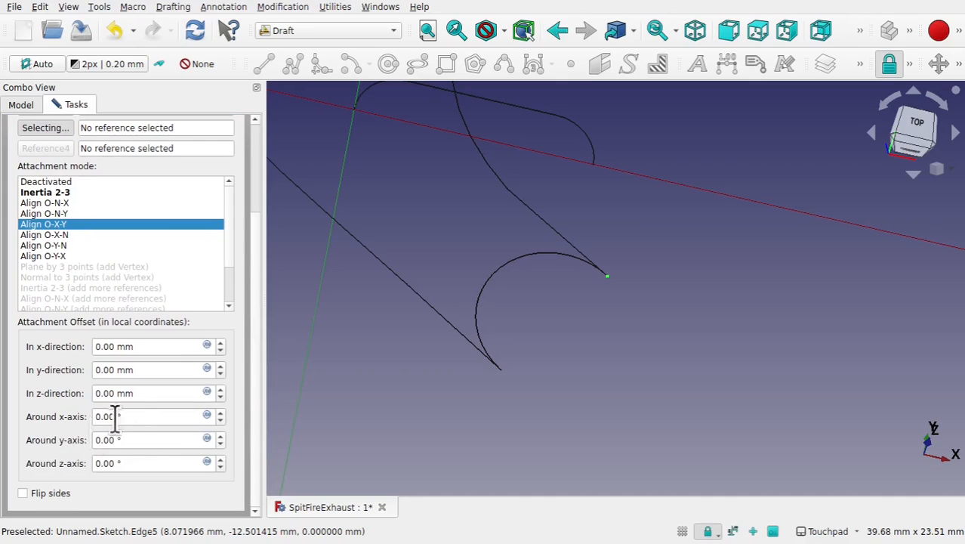
pyautogui.click(144, 416)
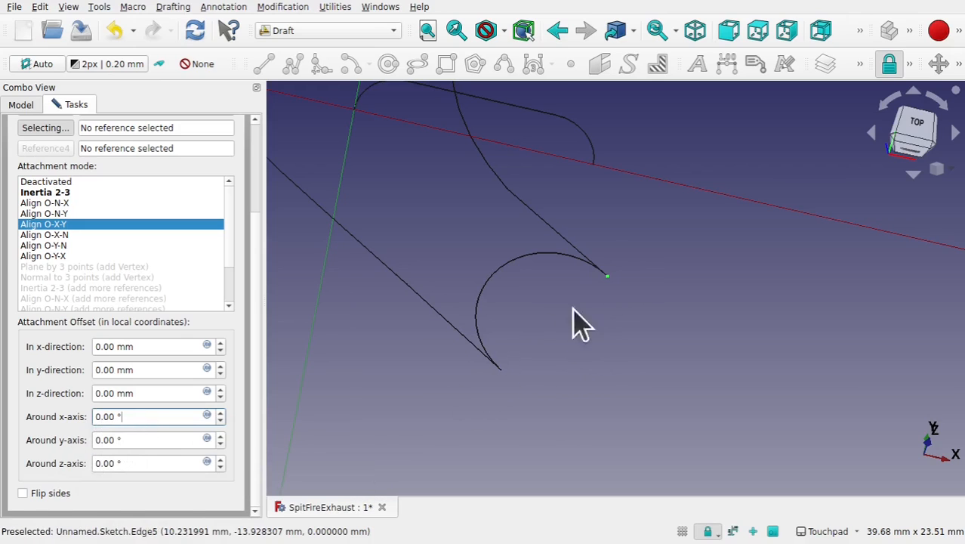
pyautogui.click(126, 416)
pyautogui.scroll(16, 127, 416)
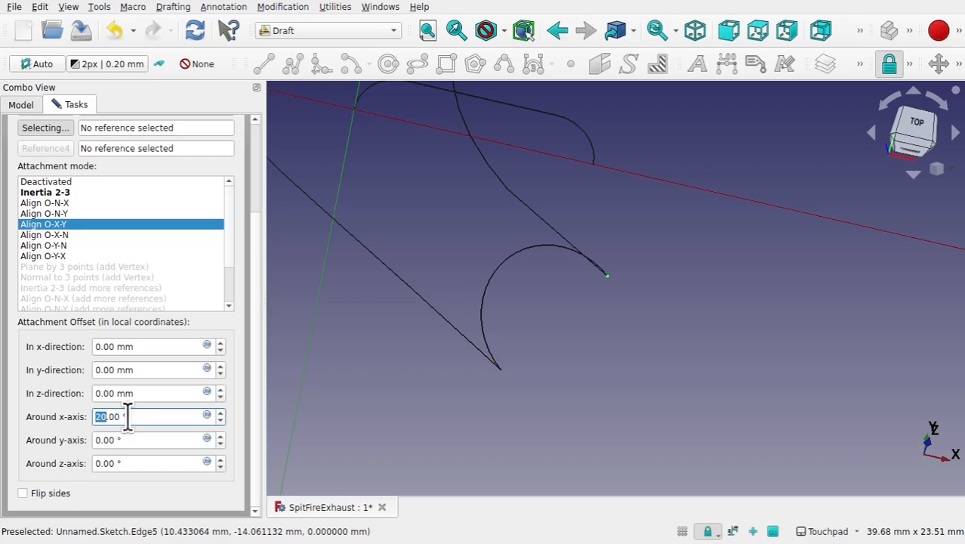
pyautogui.click(429, 376)
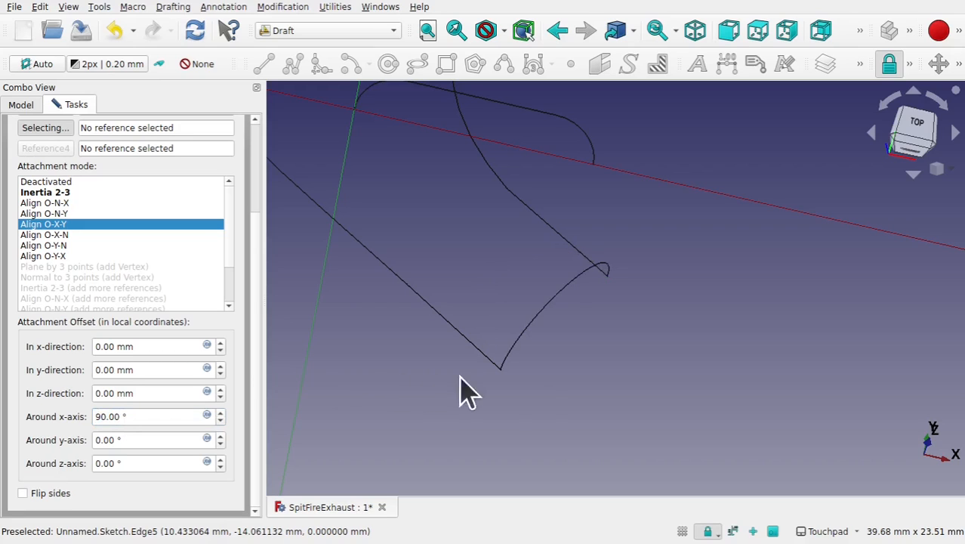
pyautogui.scroll(-5, 408, 321)
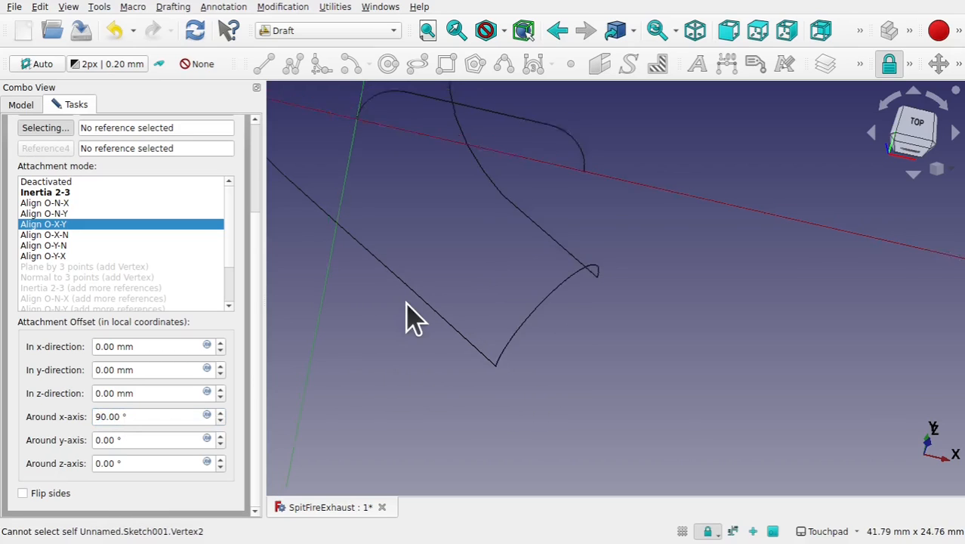
pyautogui.moveTo(465, 287); pyautogui.dragTo(507, 377, button='middle')
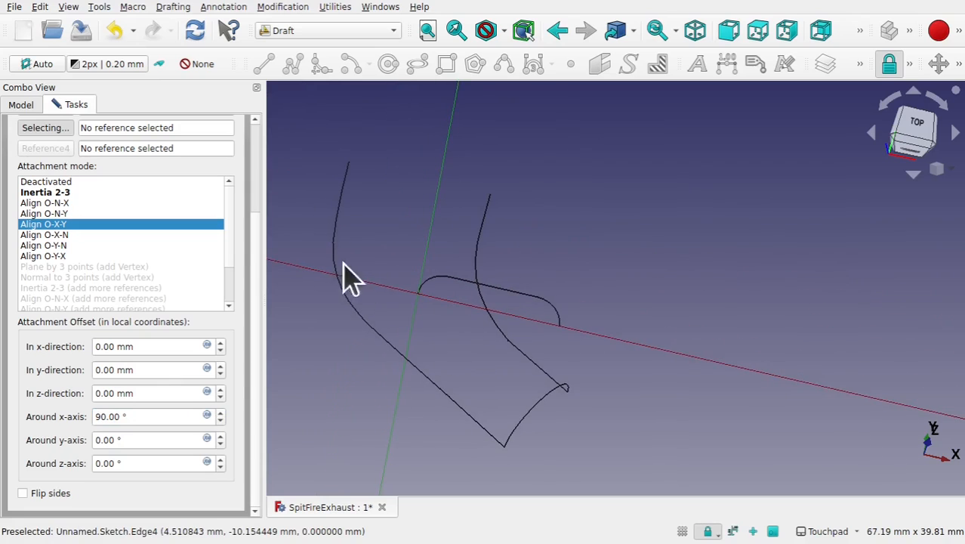
pyautogui.scroll(5, 265, 182)
pyautogui.click(173, 135)
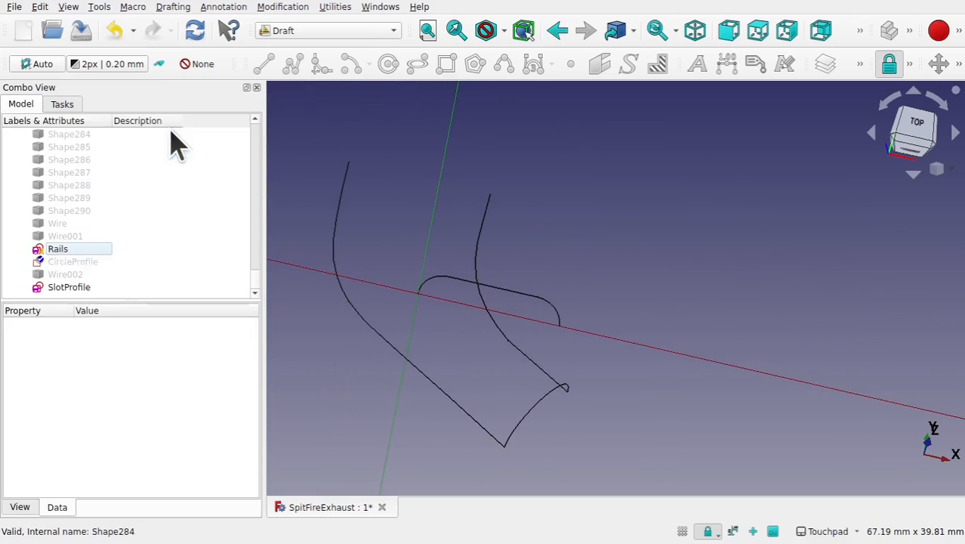
# - Attach the SlotProfile sketch to the upper end point of the left rail curve
pyautogui.click(533, 295)
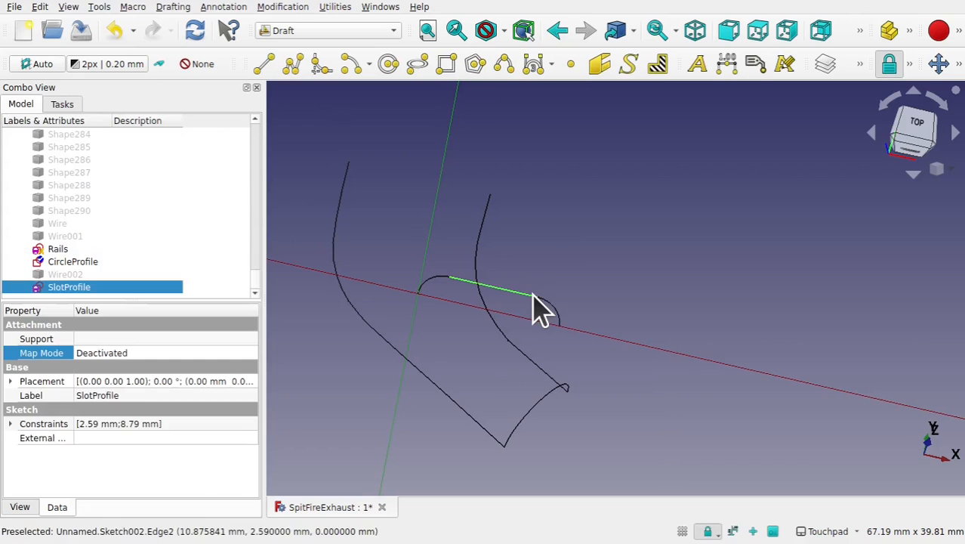
pyautogui.click(255, 353)
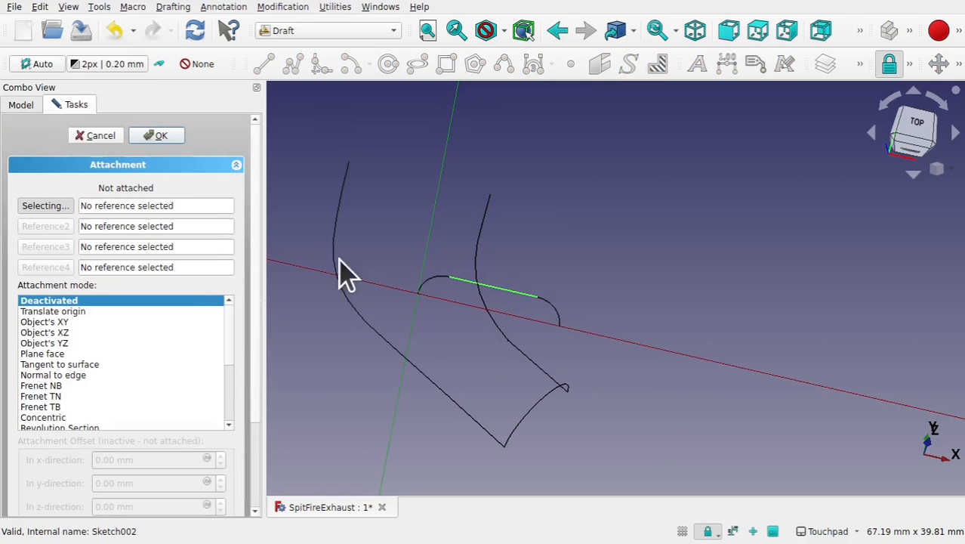
pyautogui.keyDown('shift'); pyautogui.moveTo(372, 248); pyautogui.dragTo(441, 340, button='middle'); pyautogui.keyUp('shift')
pyautogui.click(487, 387)
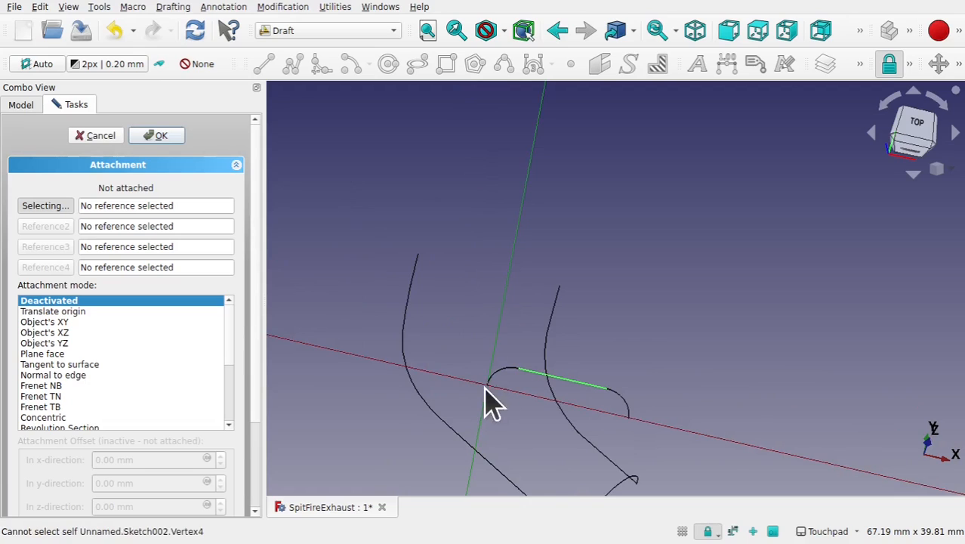
pyautogui.click(420, 257)
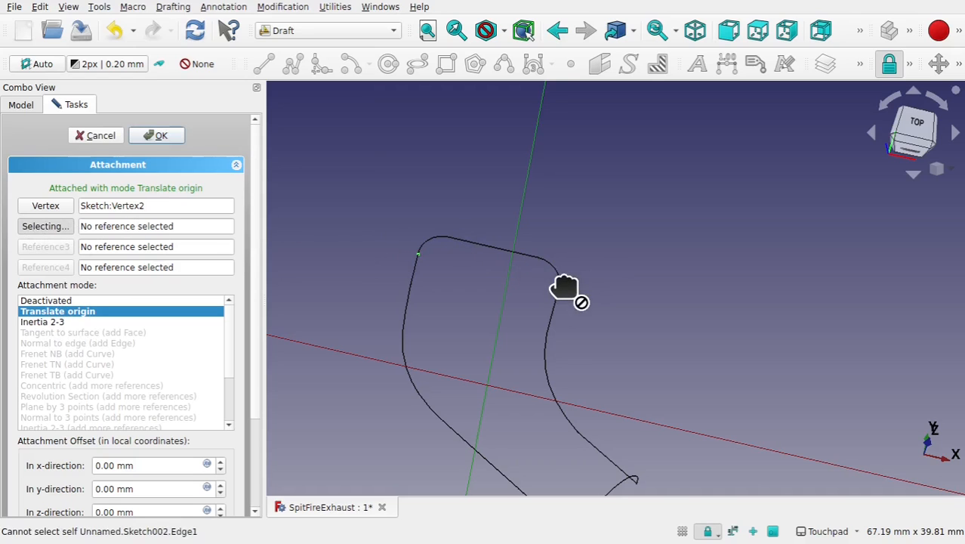
pyautogui.moveTo(554, 301)
pyautogui.keyDown('alt'); pyautogui.mouseDown()
pyautogui.moveTo(385, 360)
pyautogui.moveTo(538, 345)
pyautogui.moveTo(518, 338)
pyautogui.mouseUp(); pyautogui.keyUp('alt')
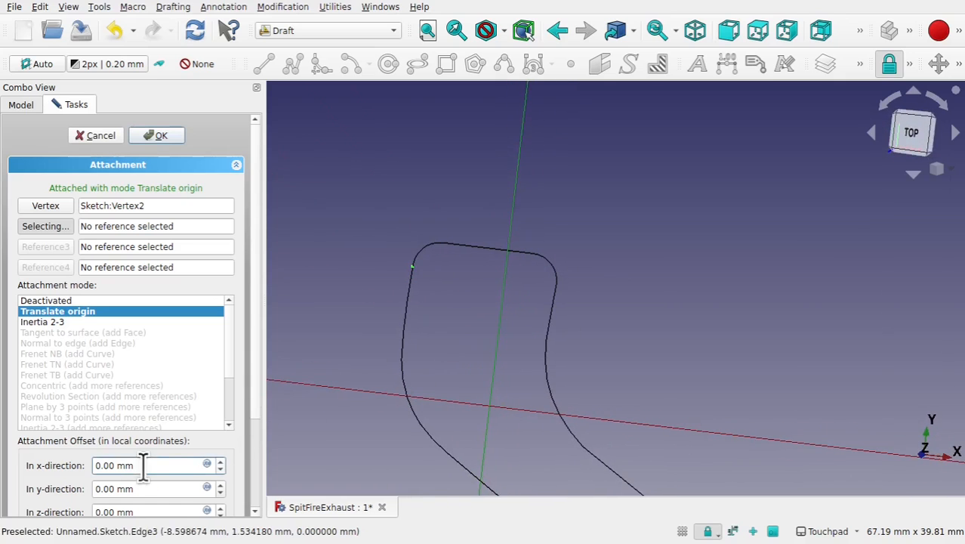
# - Set the SlotProfile attachment offset rotation around the x-axis to 90°
pyautogui.scroll(-1, 255, 441)
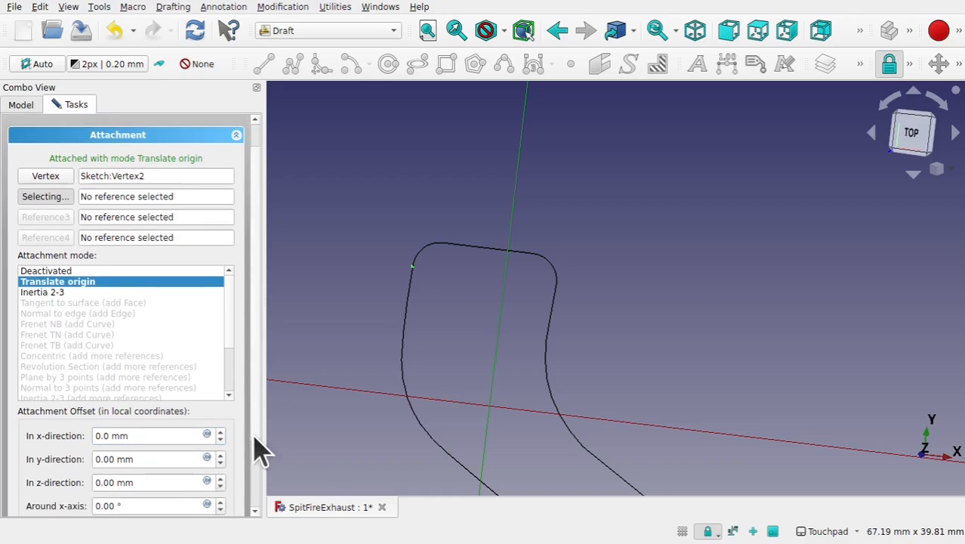
pyautogui.scroll(-3, 257, 451)
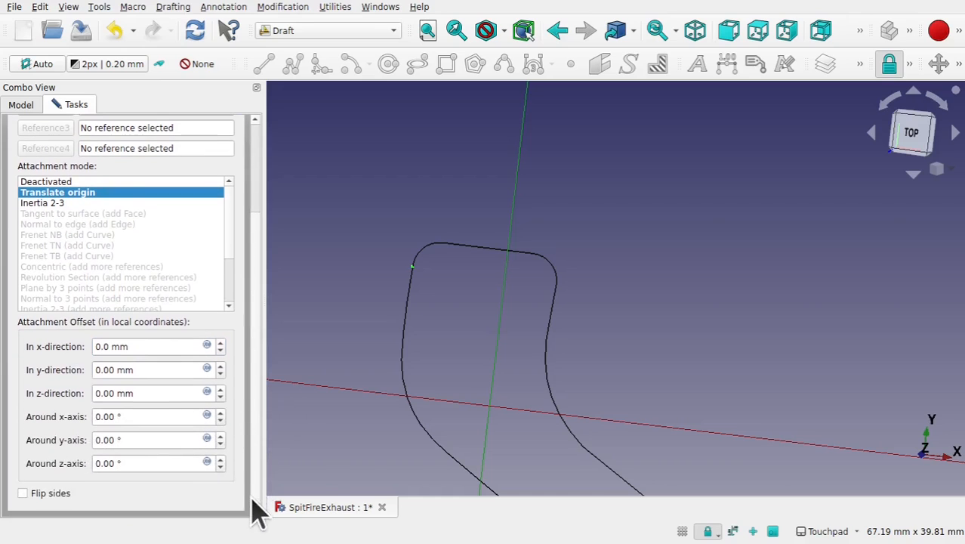
pyautogui.click(162, 418)
pyautogui.moveTo(114, 416); pyautogui.dragTo(61, 426)
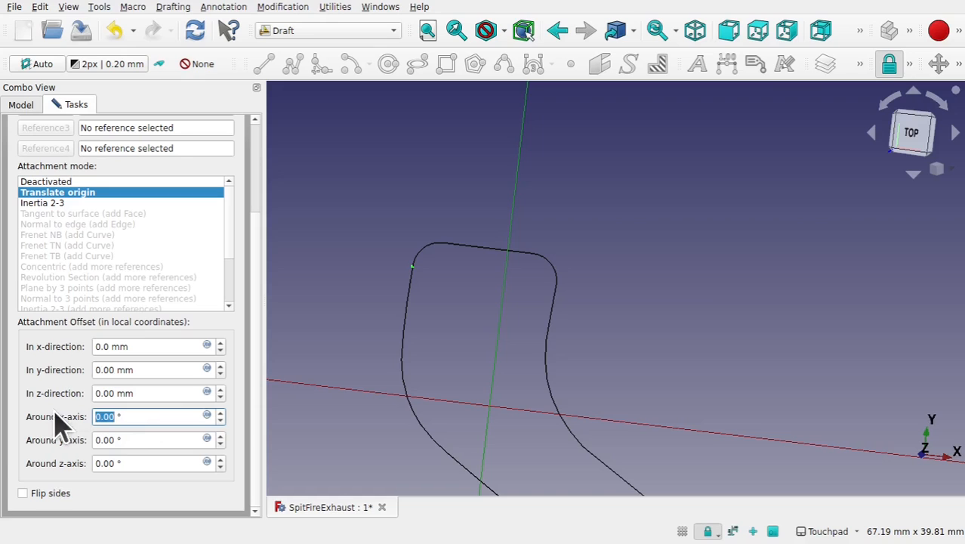
pyautogui.click(316, 303)
pyautogui.keyDown('alt'); pyautogui.moveTo(505, 280); pyautogui.dragTo(422, 313); pyautogui.keyUp('alt')
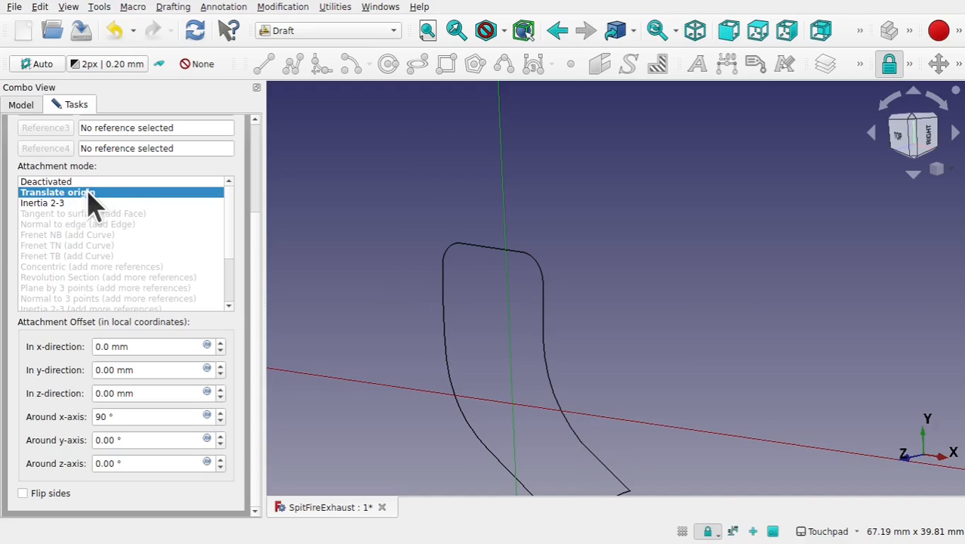
pyautogui.moveTo(506, 288)
pyautogui.keyDown('alt'); pyautogui.mouseDown()
pyautogui.moveTo(608, 281)
pyautogui.moveTo(591, 276)
pyautogui.mouseUp(); pyautogui.keyUp('alt')
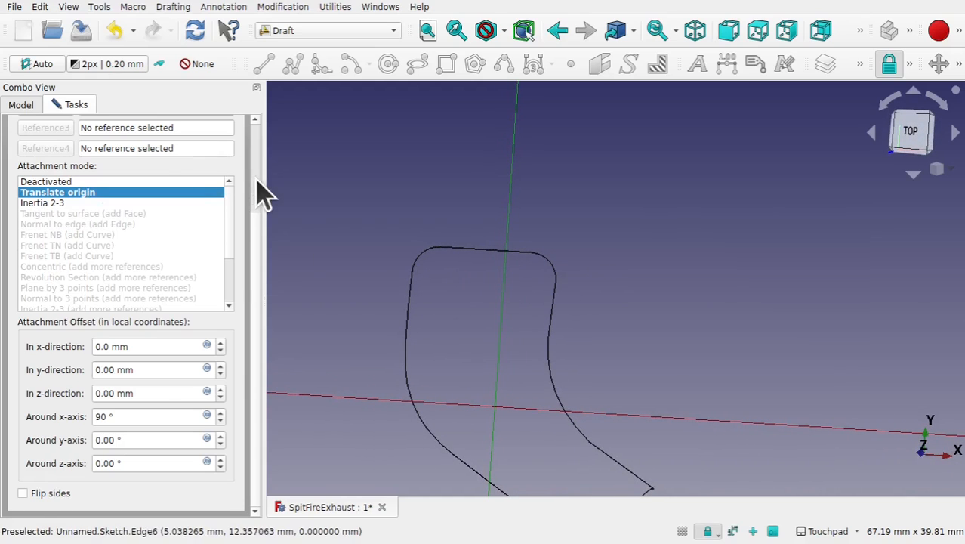
pyautogui.scroll(3, 257, 193)
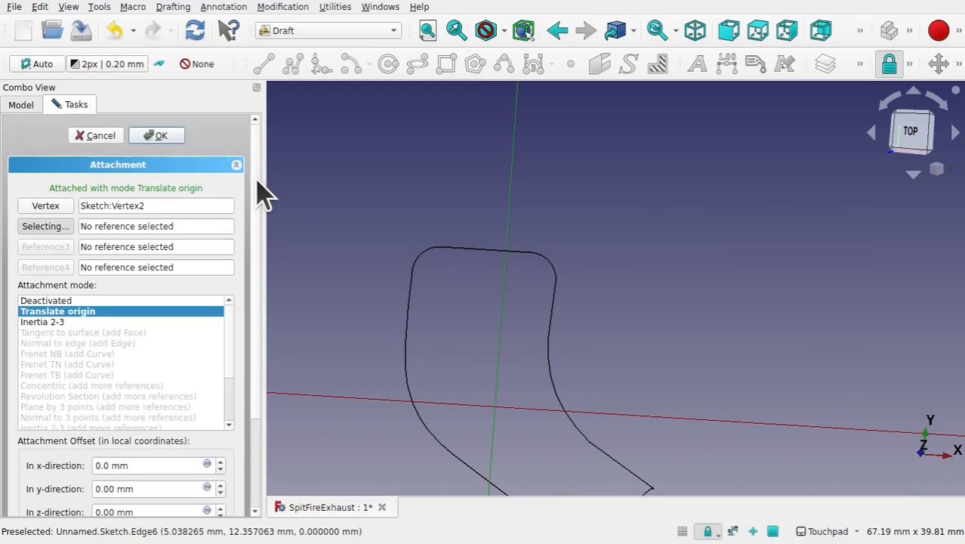
# - Add the right rail's upper end point as a second reference, choose Align O-X-Y mode, and confirm
pyautogui.click(556, 282)
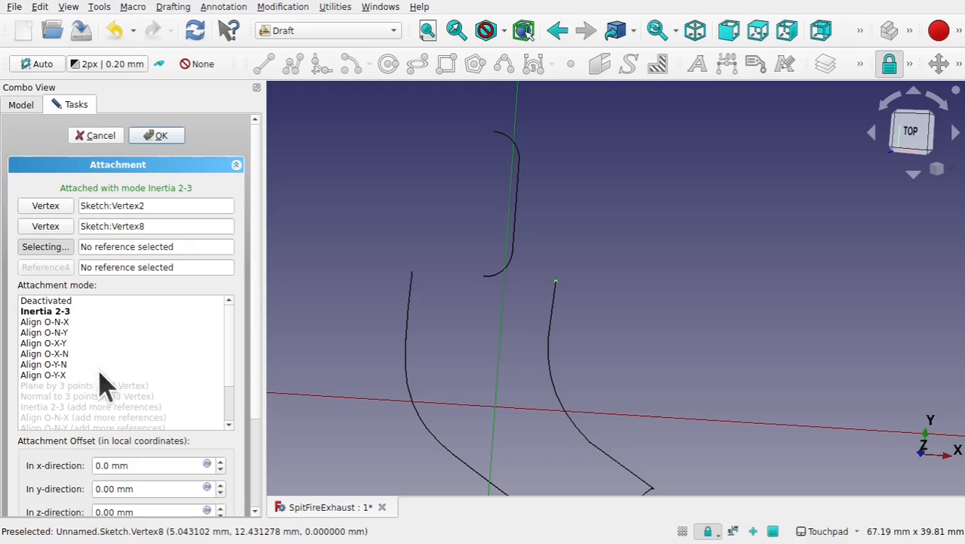
pyautogui.click(53, 344)
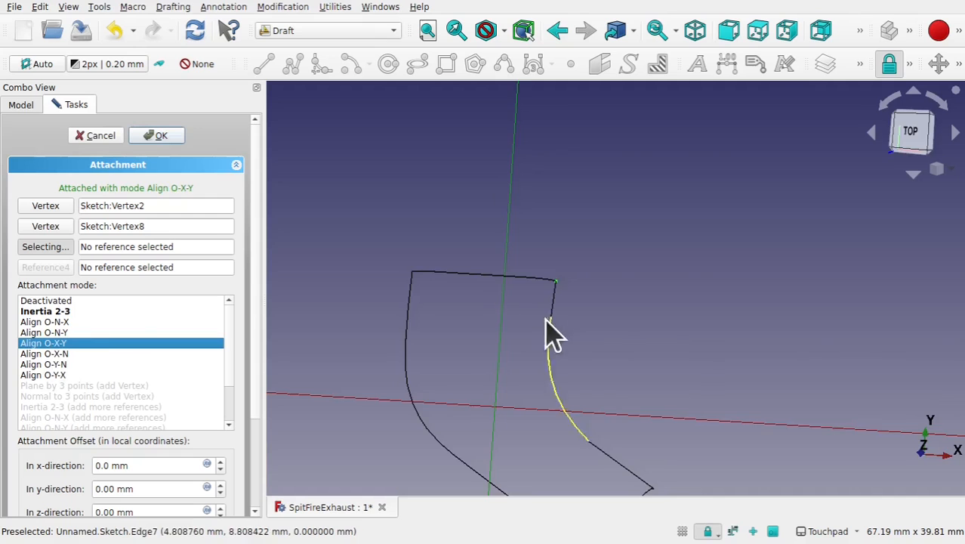
pyautogui.moveTo(551, 332)
pyautogui.mouseDown(button='middle')
pyautogui.moveTo(402, 367)
pyautogui.moveTo(437, 403)
pyautogui.moveTo(475, 343)
pyautogui.moveTo(532, 319)
pyautogui.moveTo(521, 313)
pyautogui.moveTo(528, 328)
pyautogui.moveTo(517, 196)
pyautogui.moveTo(538, 267)
pyautogui.moveTo(741, 252)
pyautogui.moveTo(619, 287)
pyautogui.moveTo(553, 278)
pyautogui.mouseUp(button='middle')
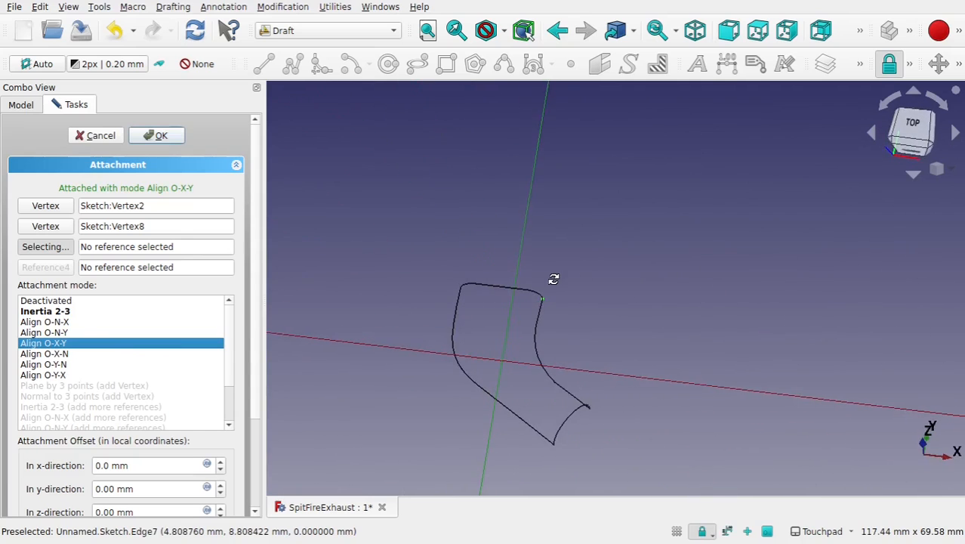
pyautogui.click(157, 136)
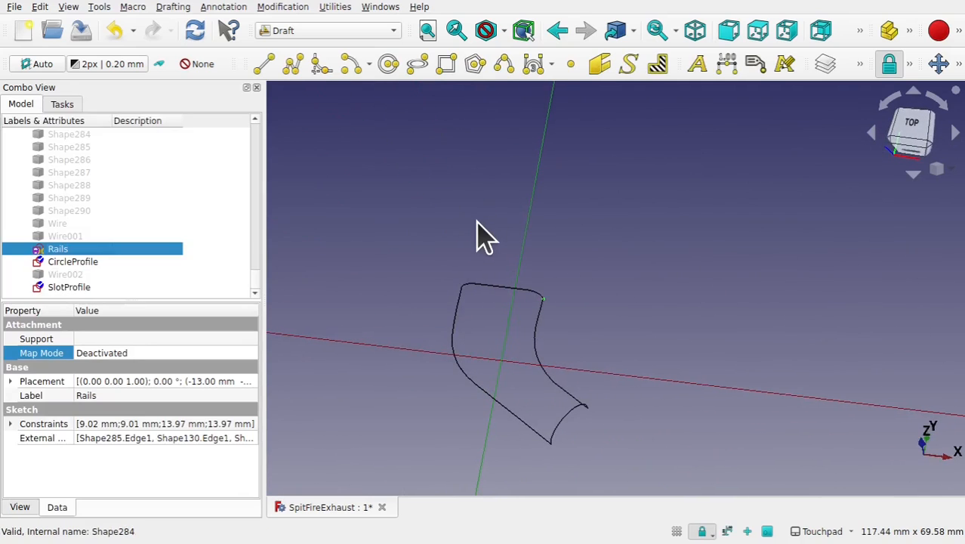
# - Switch to the Curves workbench
pyautogui.click(474, 219)
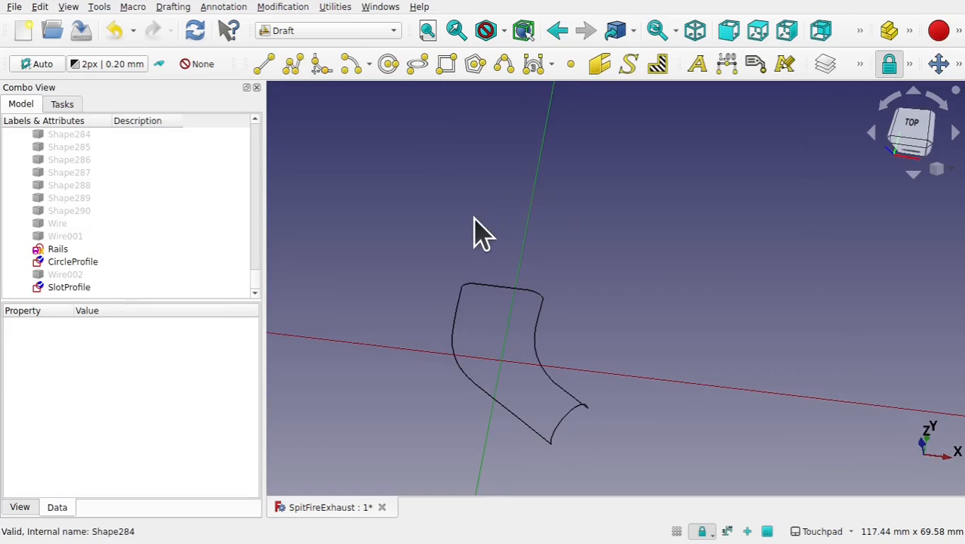
pyautogui.keyDown('shift'); pyautogui.moveTo(565, 286); pyautogui.dragTo(586, 241, button='middle'); pyautogui.keyUp('shift')
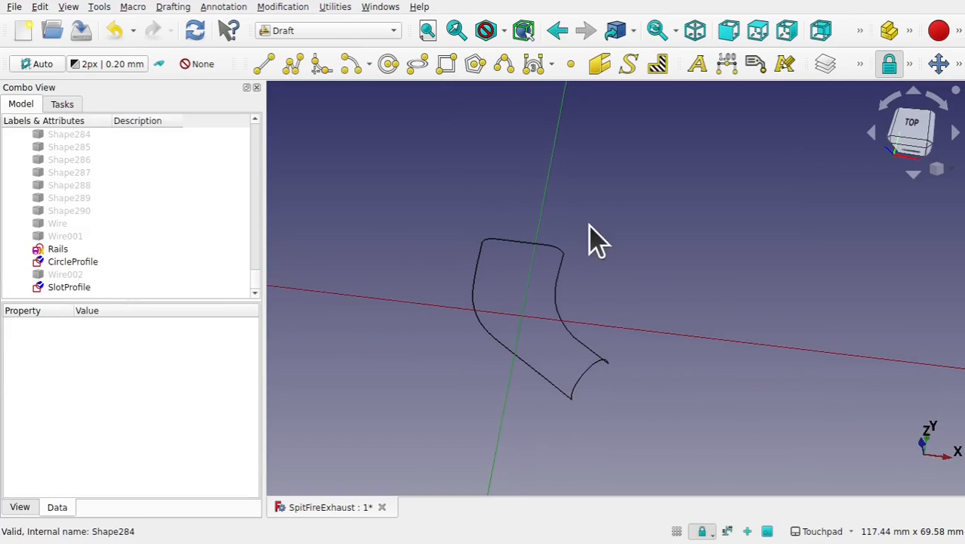
pyautogui.click(319, 33)
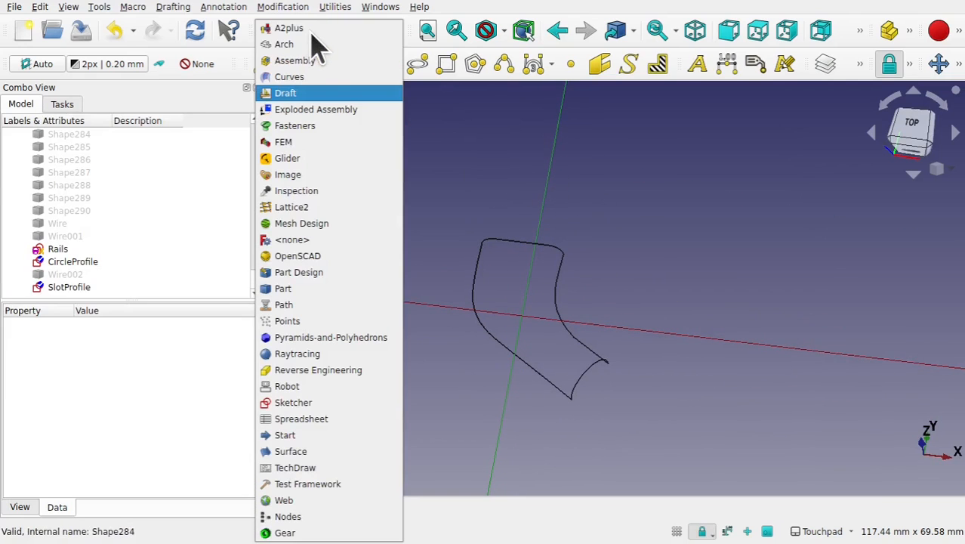
pyautogui.click(295, 78)
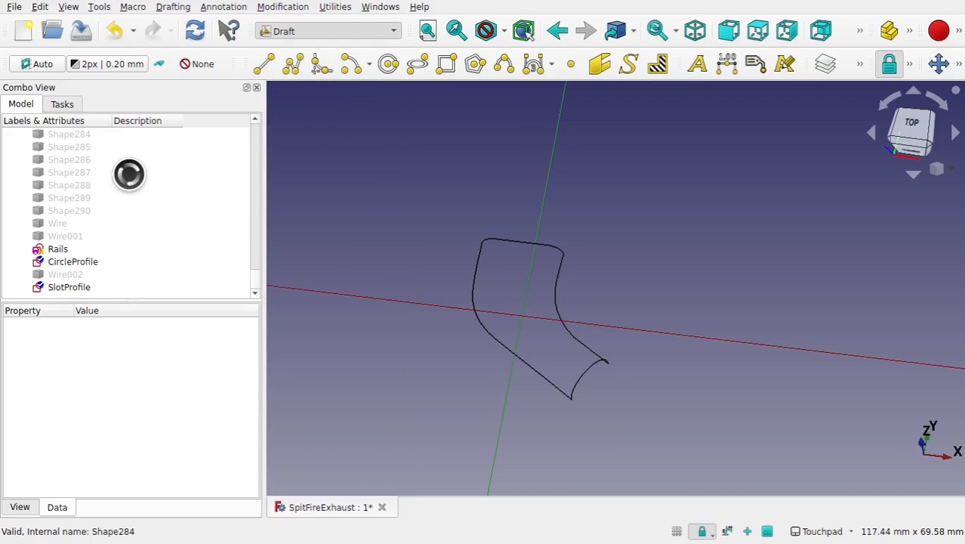
pyautogui.scroll(4, 253, 164)
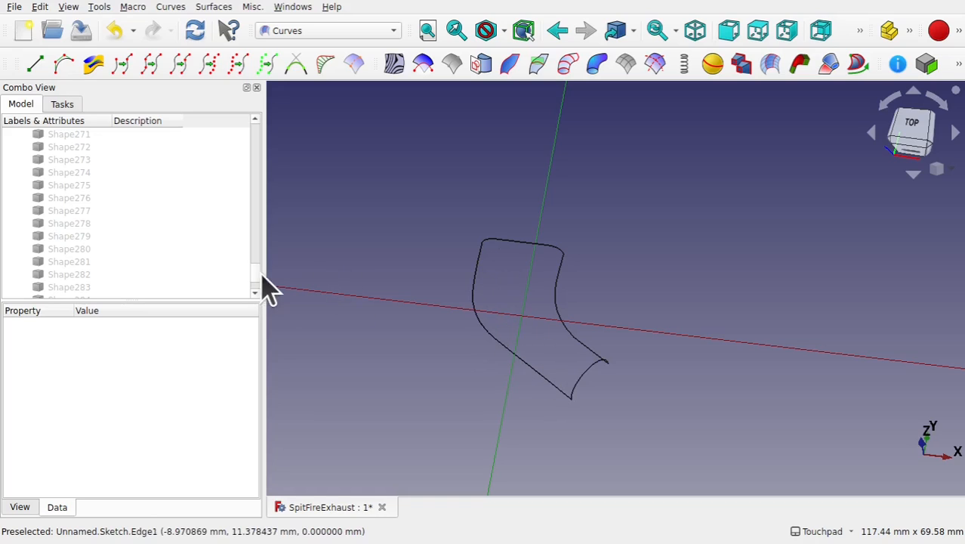
pyautogui.moveTo(253, 271); pyautogui.dragTo(254, 290)
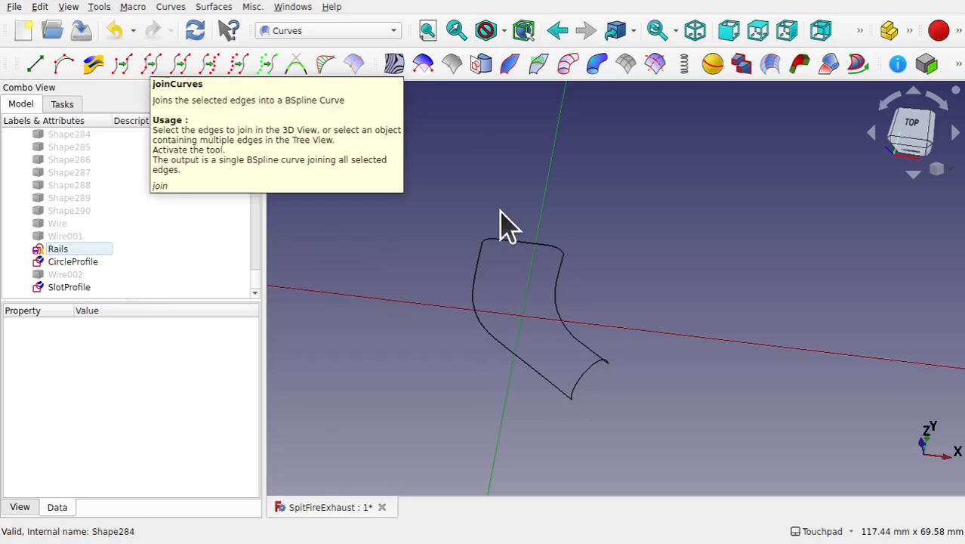
# - Join the left rail's edges into a single BSpline curve with the joinCurves tool
pyautogui.click(482, 251)
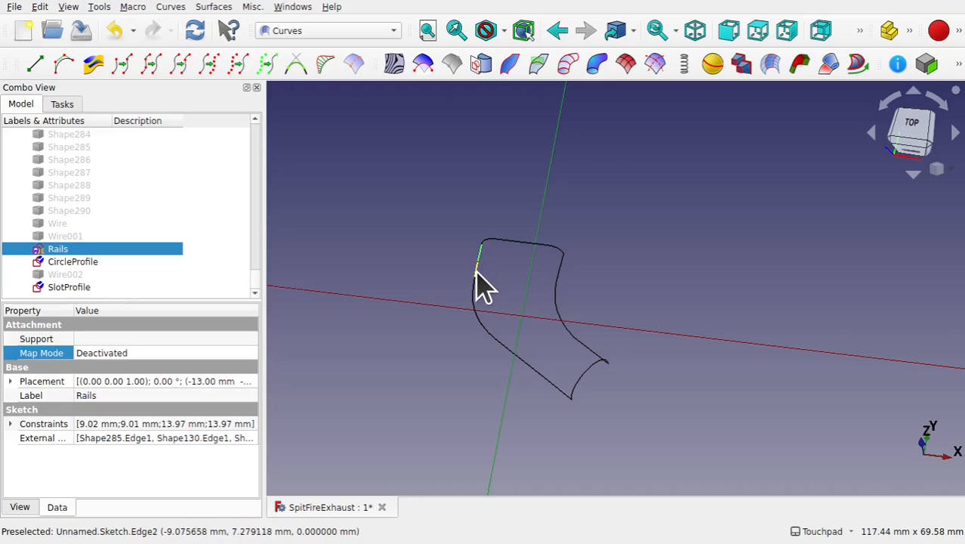
pyautogui.click(477, 273)
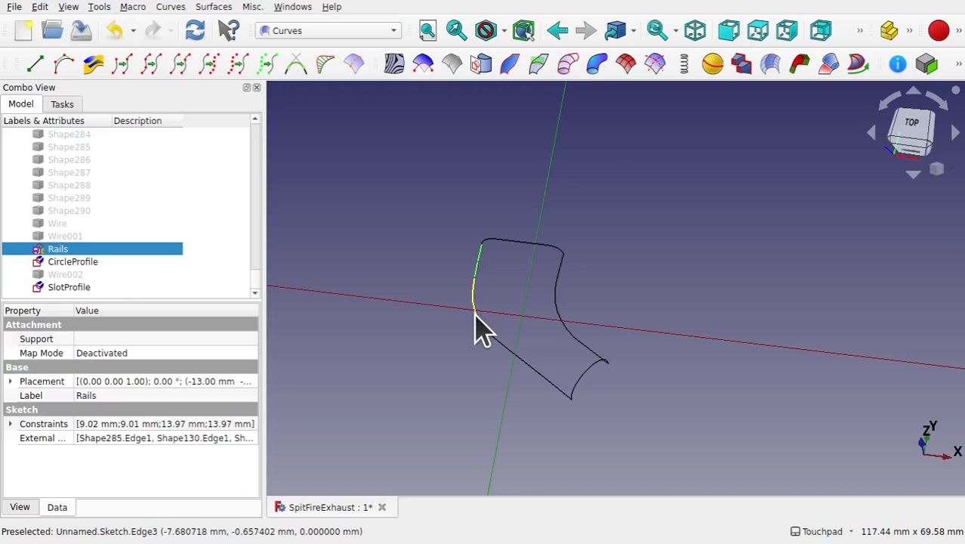
pyautogui.keyDown('ctrl'); pyautogui.click(476, 327); pyautogui.keyUp('ctrl')
pyautogui.keyDown('ctrl'); pyautogui.click(491, 345); pyautogui.keyUp('ctrl')
pyautogui.keyDown('ctrl'); pyautogui.click(551, 381); pyautogui.keyUp('ctrl')
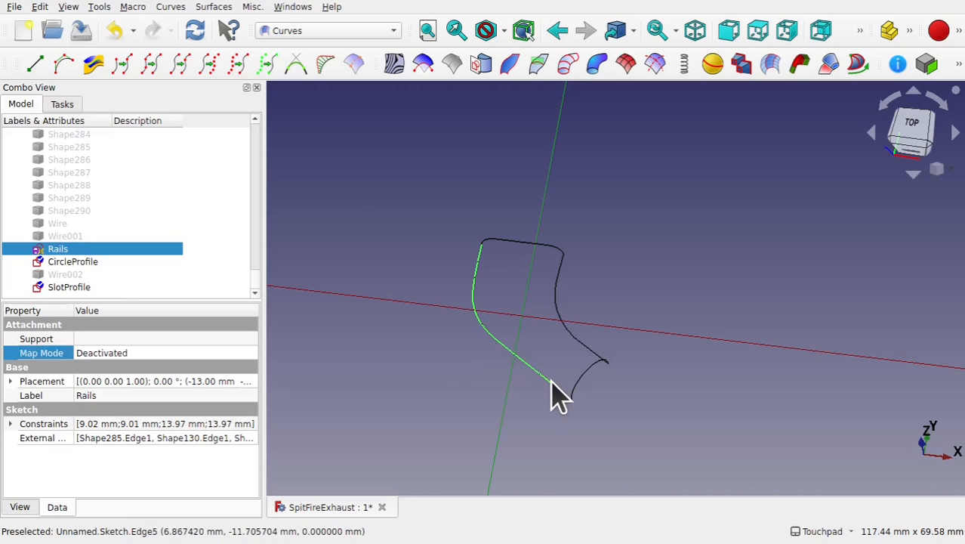
pyautogui.click(150, 64)
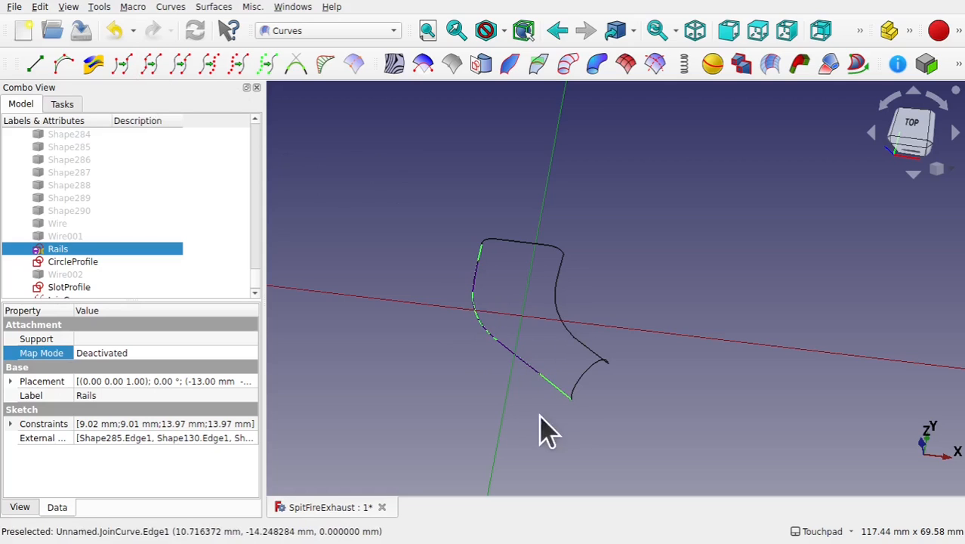
pyautogui.click(560, 390)
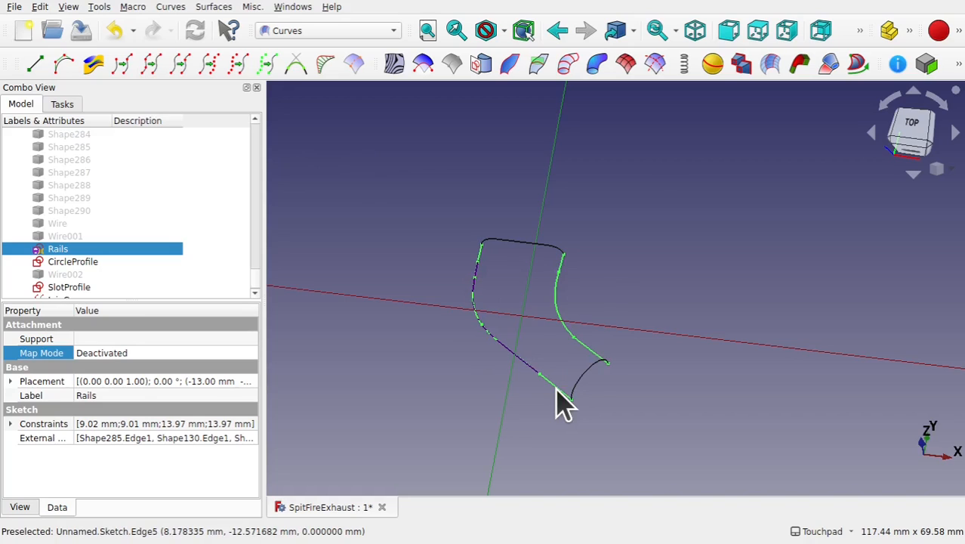
pyautogui.click(593, 281)
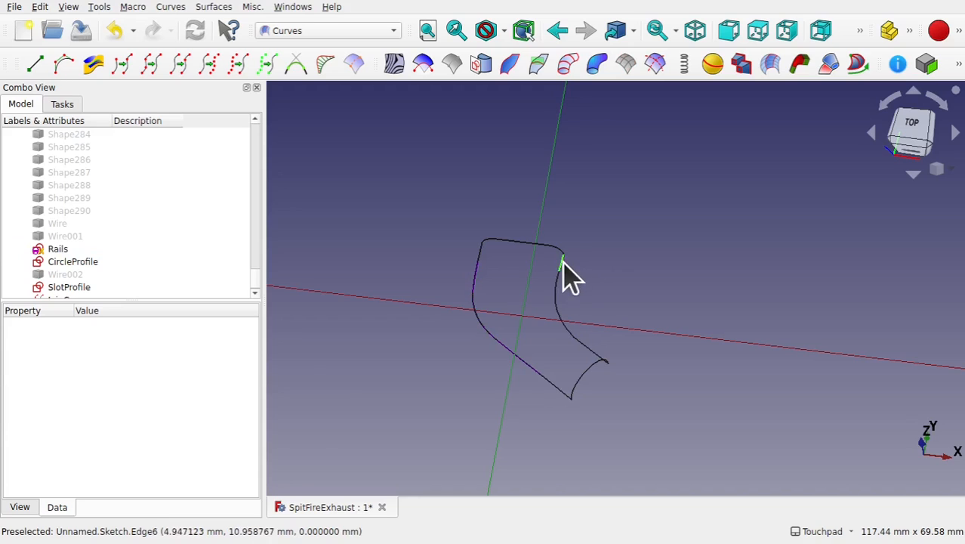
# - Join the right rail's edges into a single curve with the joinCurves tool
pyautogui.click(564, 265)
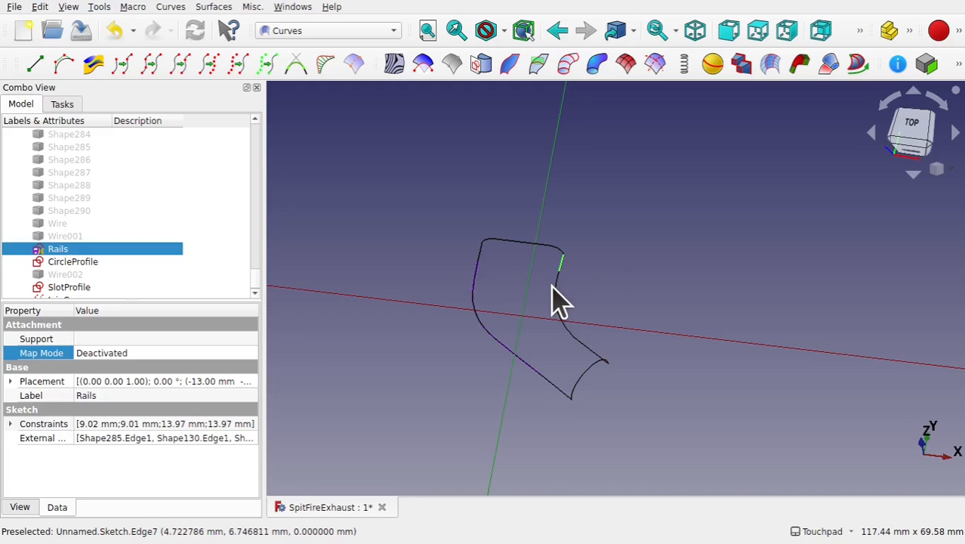
pyautogui.keyDown('ctrl'); pyautogui.click(591, 353); pyautogui.keyUp('ctrl')
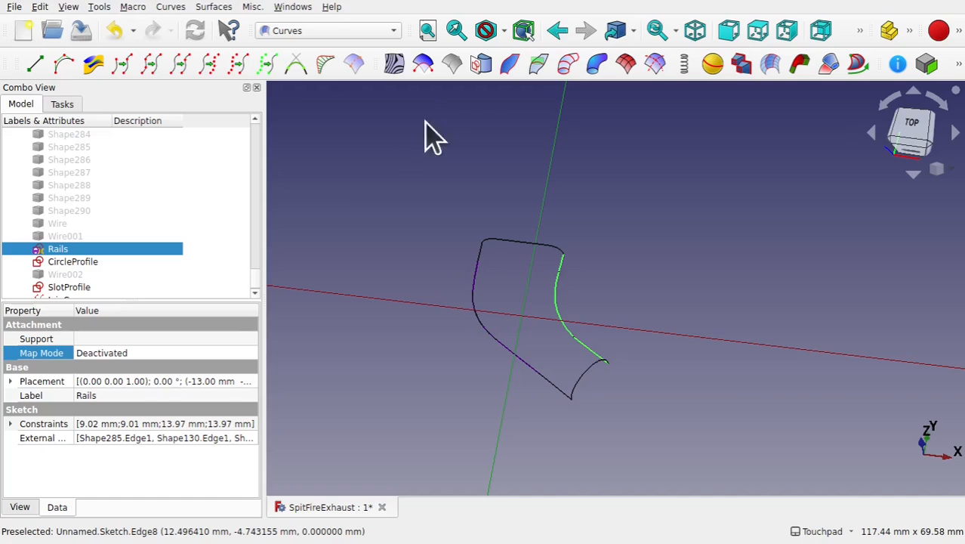
pyautogui.click(171, 7)
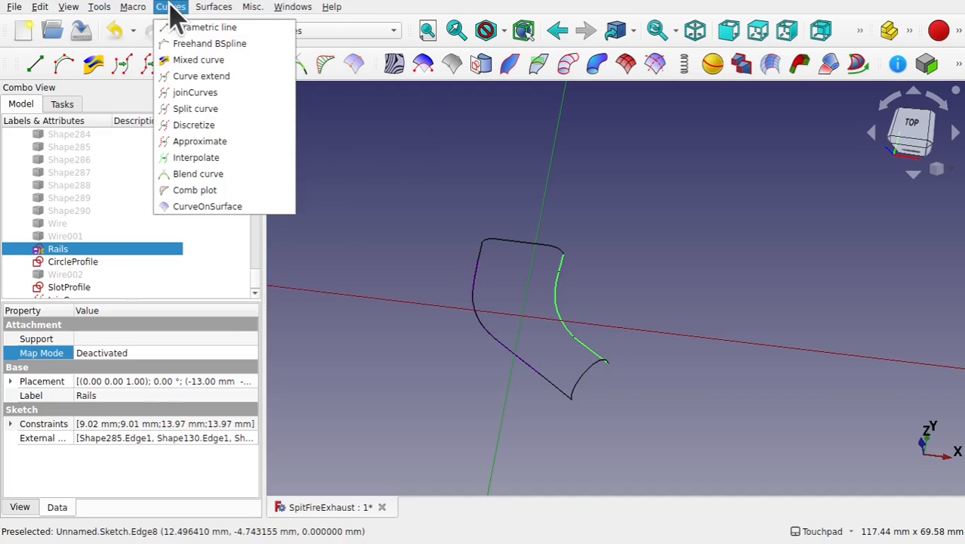
pyautogui.click(193, 93)
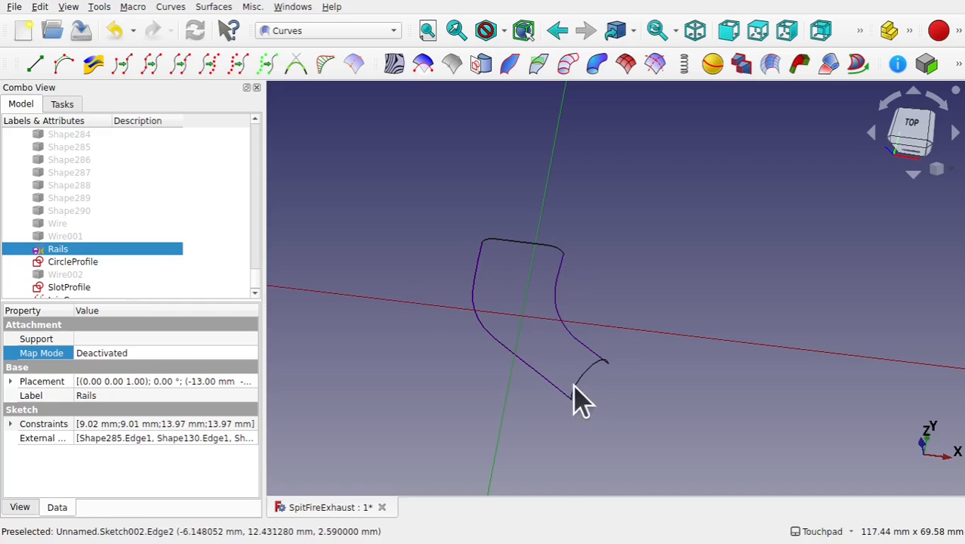
# - Join the slot profile's upper edges into a single curve
pyautogui.click(488, 242)
pyautogui.click(515, 242)
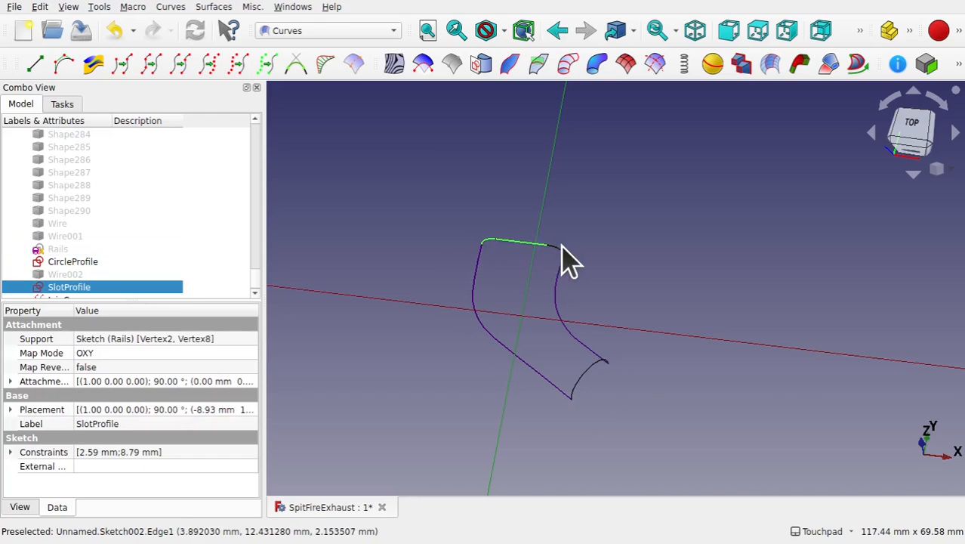
pyautogui.scroll(2, 566, 264)
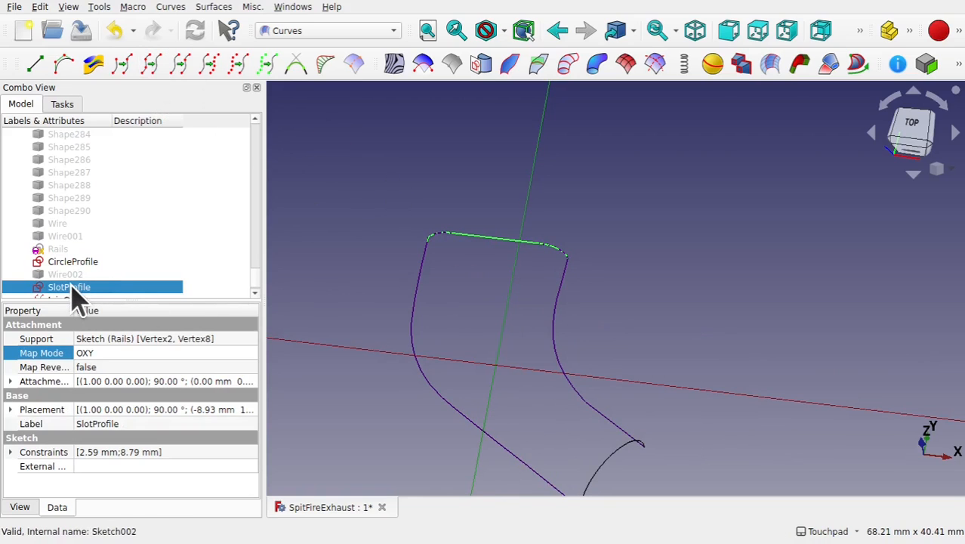
pyautogui.scroll(-5, 520, 323)
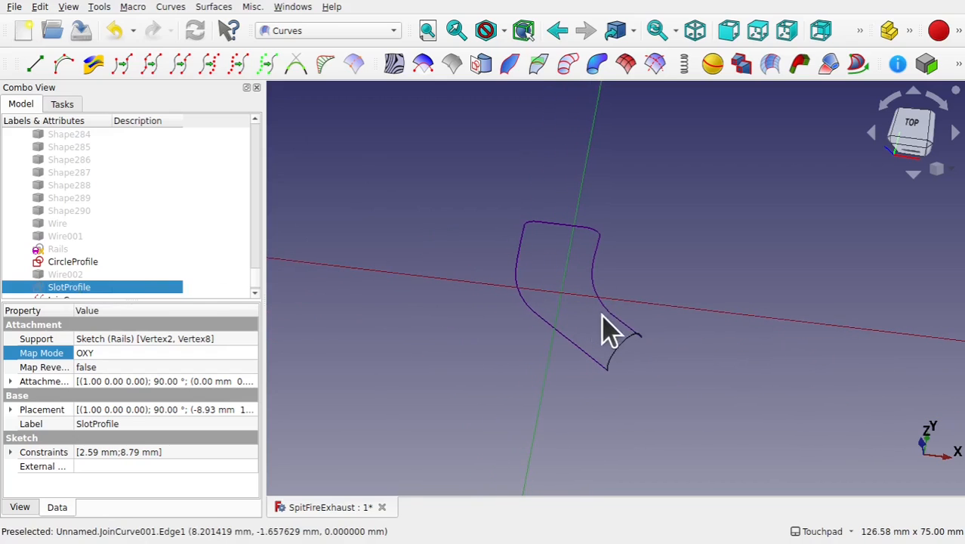
pyautogui.keyDown('alt'); pyautogui.moveTo(613, 344); pyautogui.dragTo(556, 280); pyautogui.keyUp('alt')
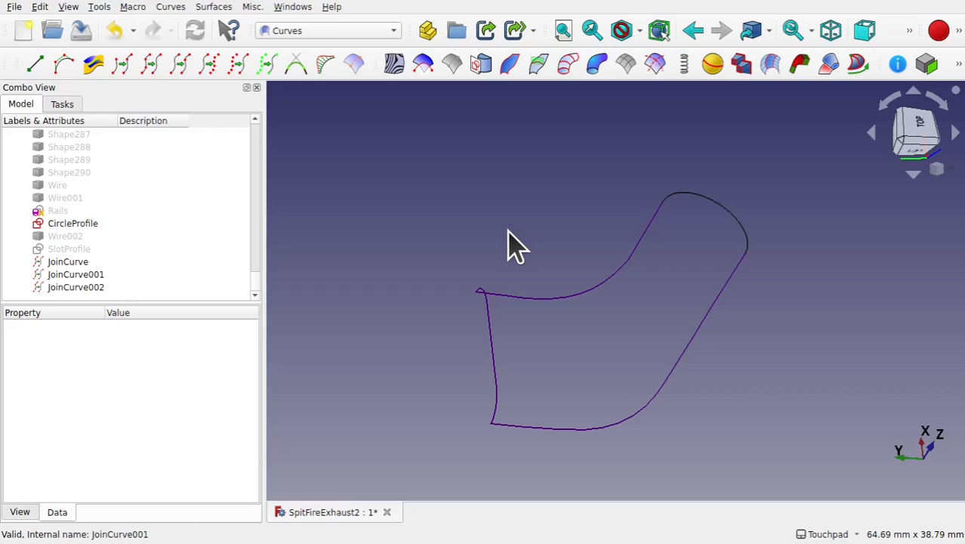
# - Create a Gordon surface from the slot profile curve, both rail curves and the circle profile
pyautogui.click(492, 362)
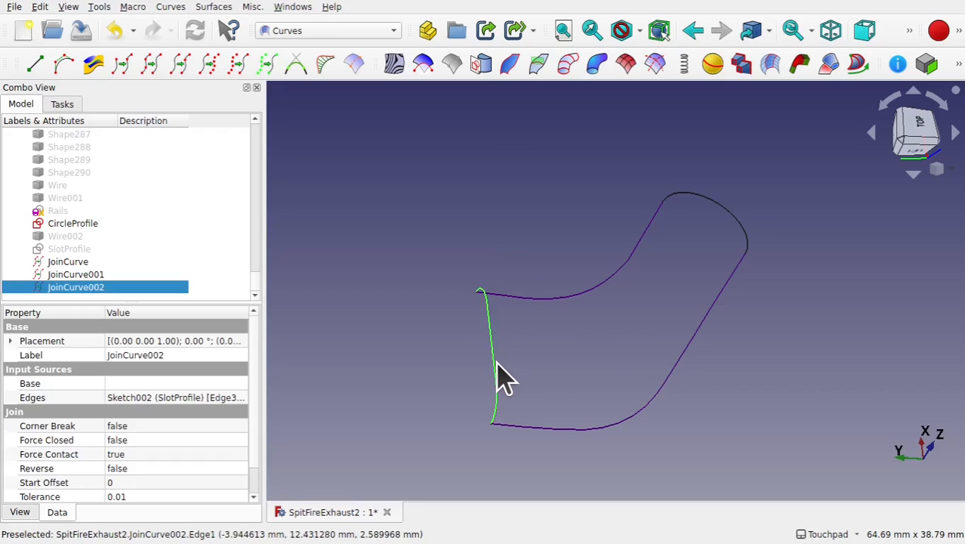
pyautogui.keyDown('ctrl'); pyautogui.click(548, 298); pyautogui.keyUp('ctrl')
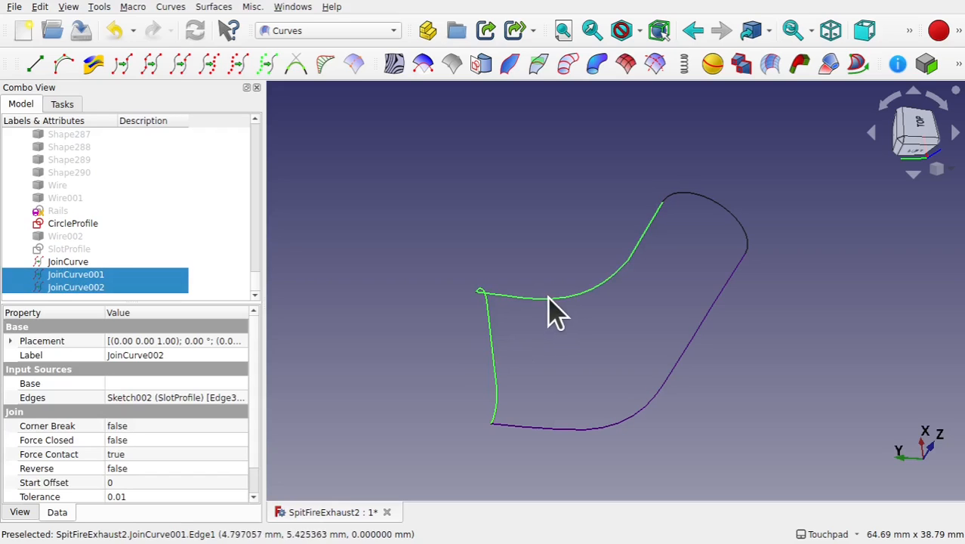
pyautogui.keyDown('ctrl'); pyautogui.click(555, 431); pyautogui.keyUp('ctrl')
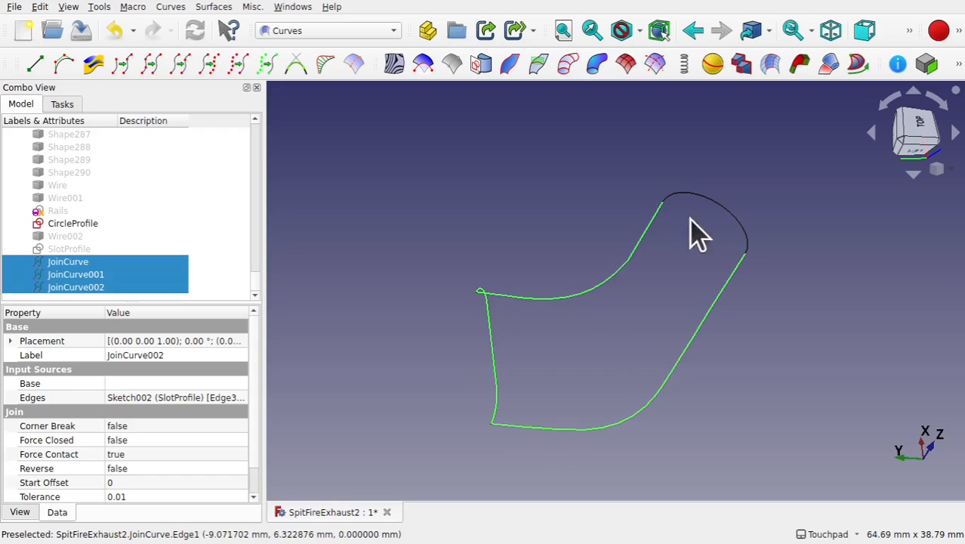
pyautogui.keyDown('ctrl'); pyautogui.click(720, 206); pyautogui.keyUp('ctrl')
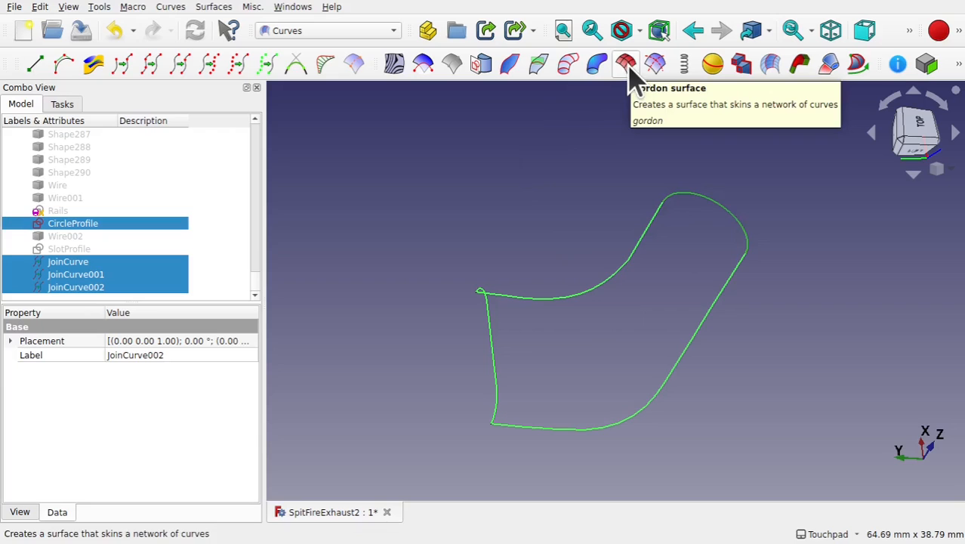
pyautogui.click(226, 9)
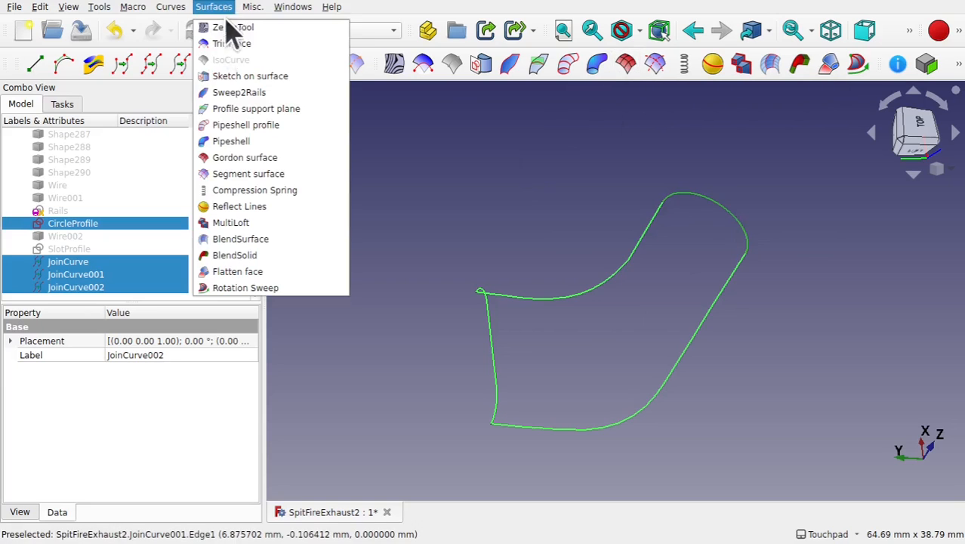
pyautogui.click(270, 158)
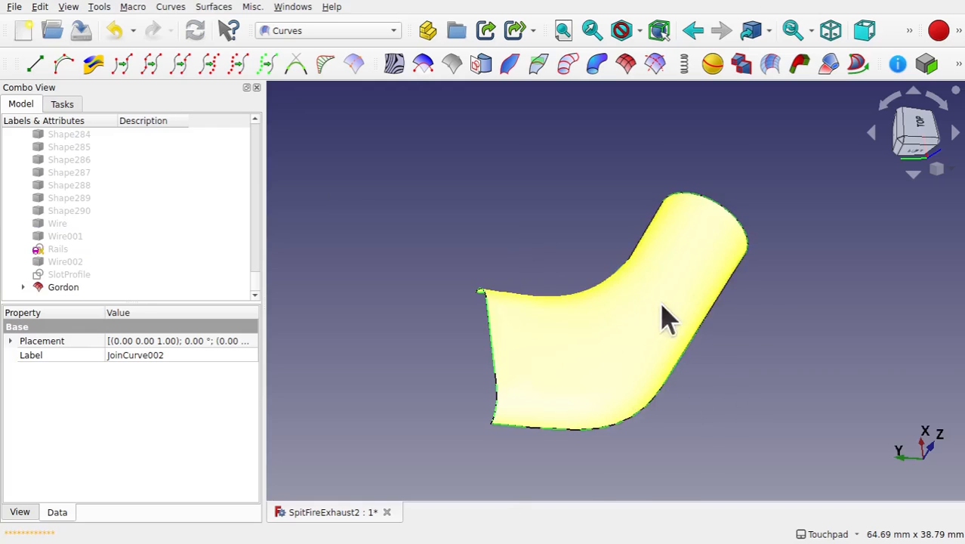
pyautogui.keyDown('alt'); pyautogui.moveTo(709, 389); pyautogui.dragTo(668, 390); pyautogui.keyUp('alt')
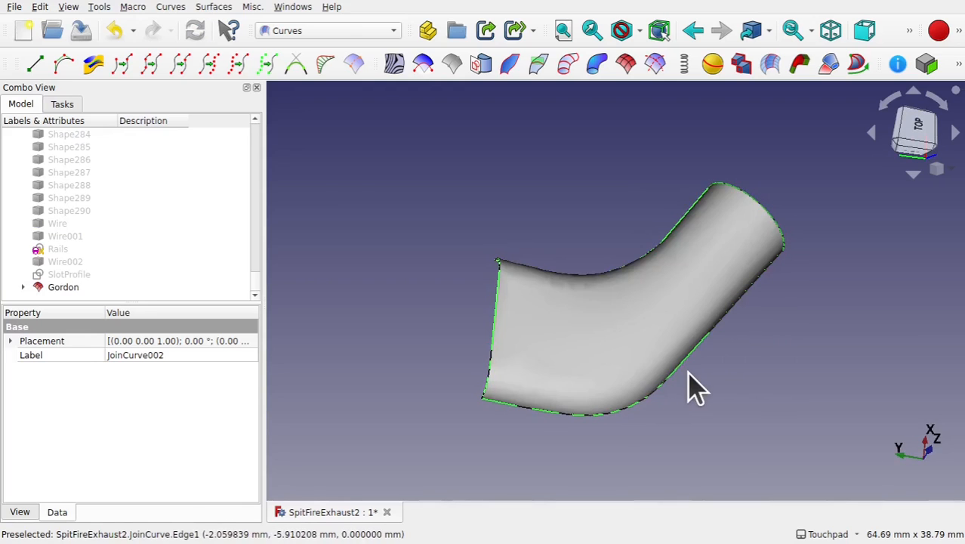
pyautogui.click(309, 32)
pyautogui.click(336, 286)
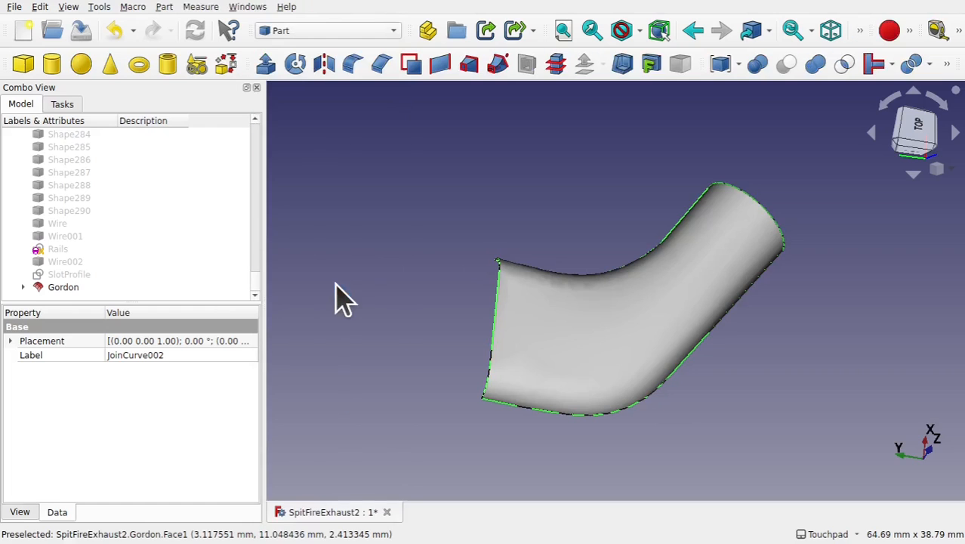
pyautogui.click(565, 350)
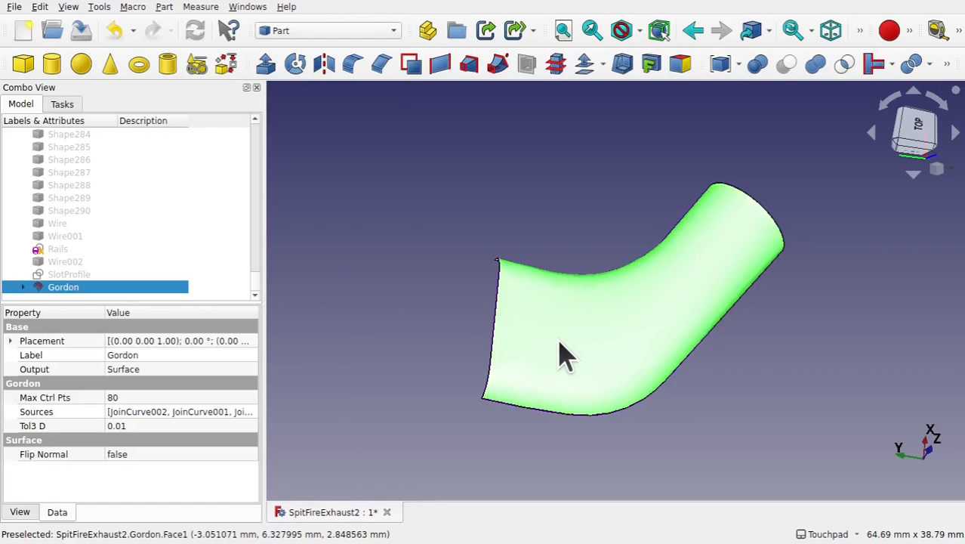
pyautogui.click(164, 7)
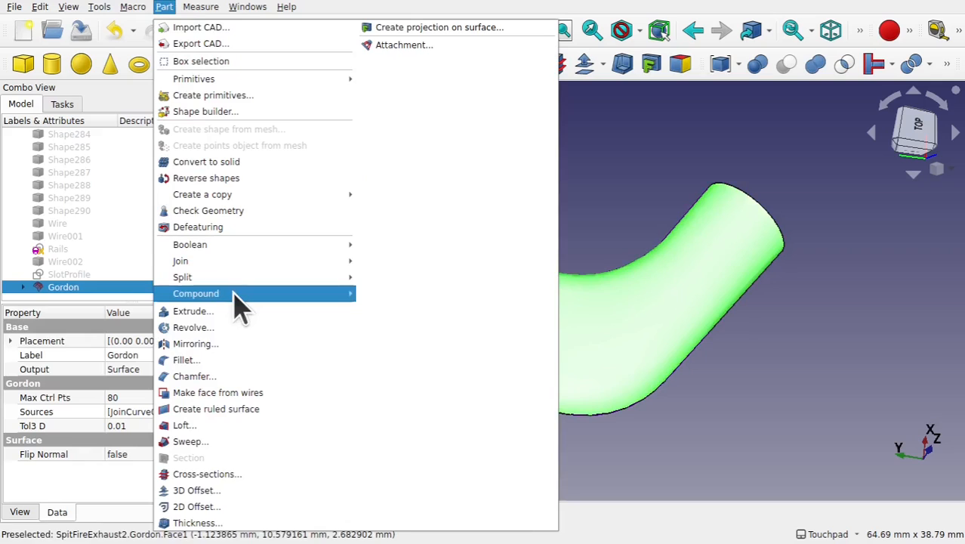
pyautogui.click(252, 491)
pyautogui.keyDown('alt'); pyautogui.moveTo(254, 496); pyautogui.dragTo(632, 334); pyautogui.keyUp('alt')
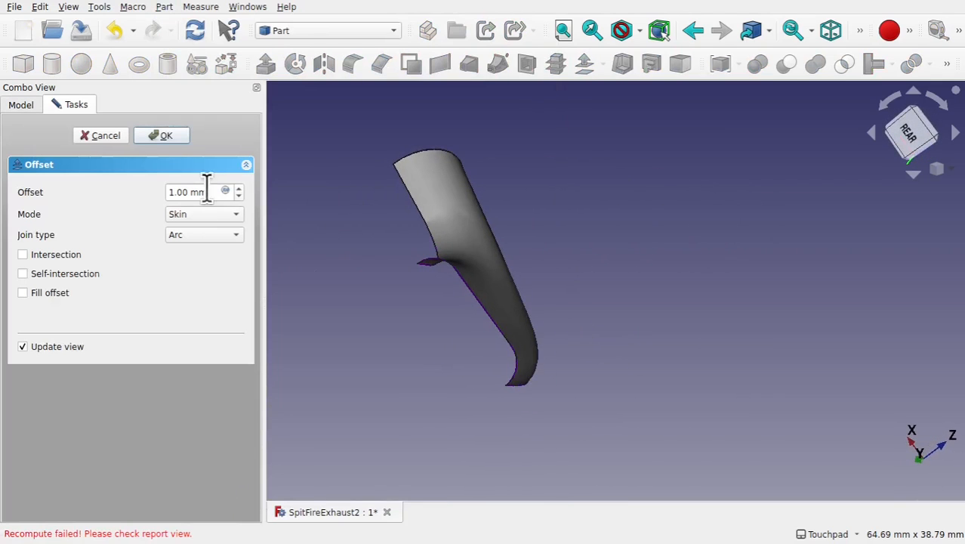
pyautogui.click(239, 189)
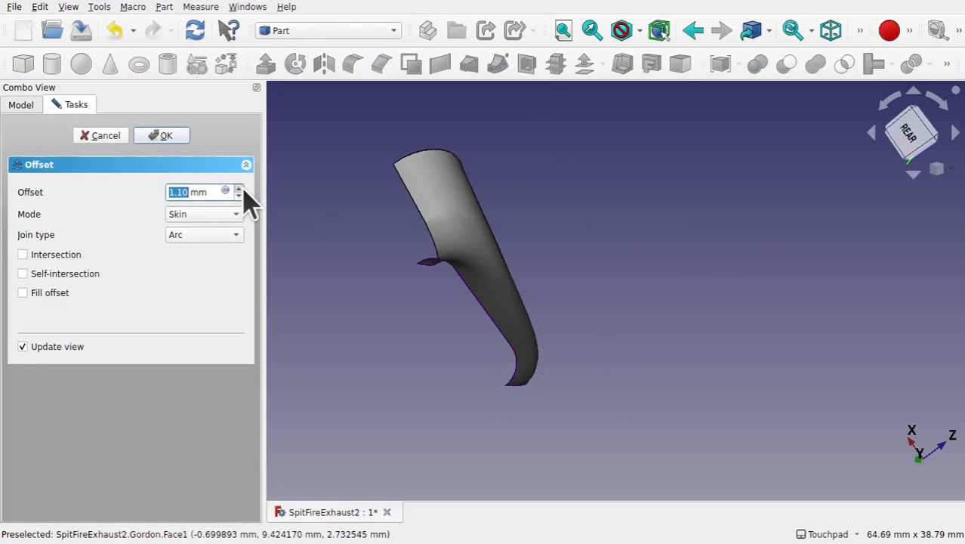
pyautogui.click(238, 189)
pyautogui.click(104, 135)
# - Delete the Gordon surface
pyautogui.keyDown('alt'); pyautogui.moveTo(442, 216); pyautogui.dragTo(480, 286); pyautogui.keyUp('alt')
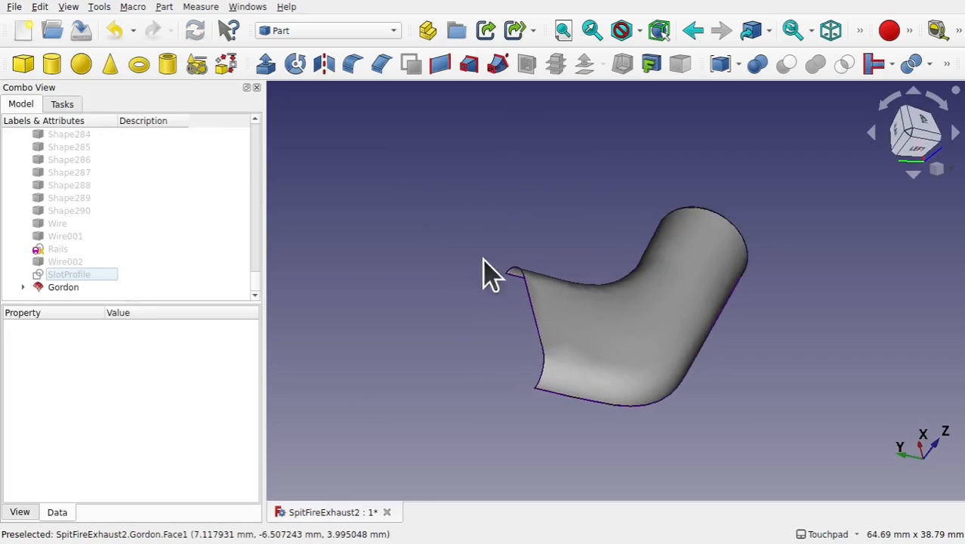
pyautogui.click(613, 328)
pyautogui.press('Delete')
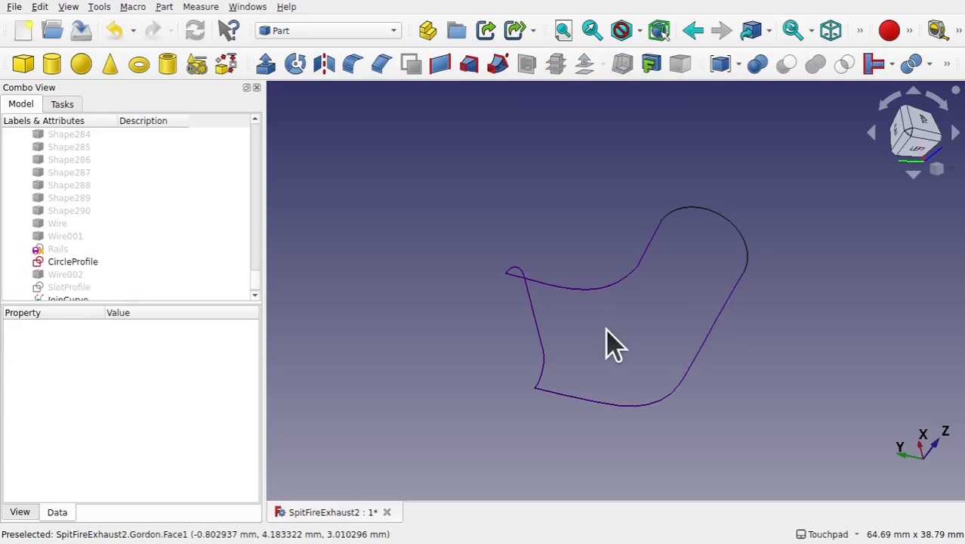
# - Switch to the Part workbench
pyautogui.click(310, 32)
pyautogui.click(302, 76)
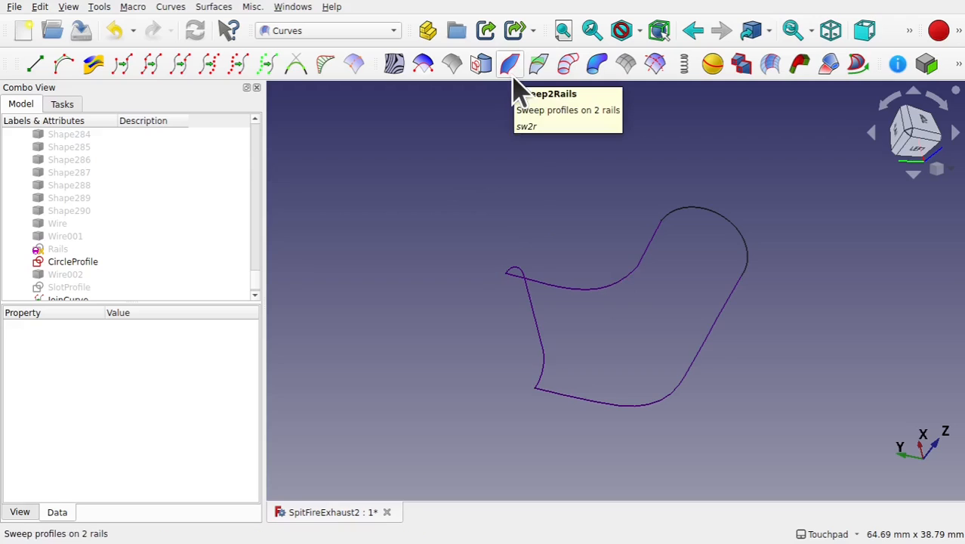
pyautogui.click(330, 30)
pyautogui.click(330, 285)
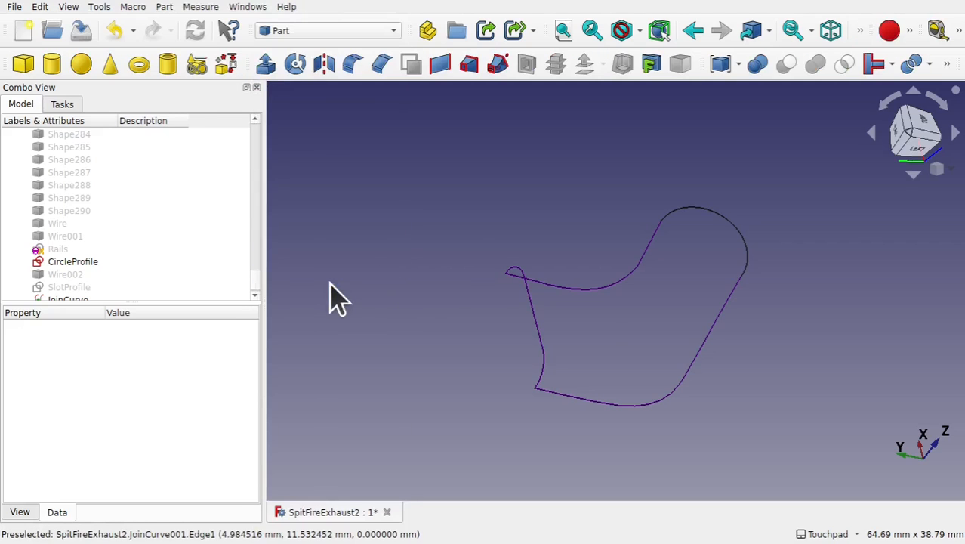
# - Create a ruled surface between the left and right rail curves
pyautogui.click(614, 285)
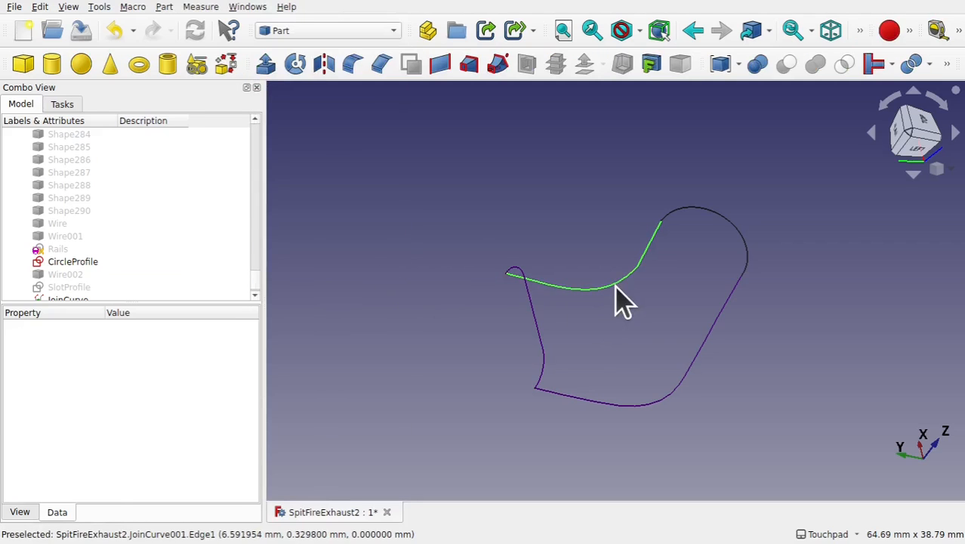
pyautogui.keyDown('ctrl'); pyautogui.click(669, 389); pyautogui.keyUp('ctrl')
pyautogui.click(444, 63)
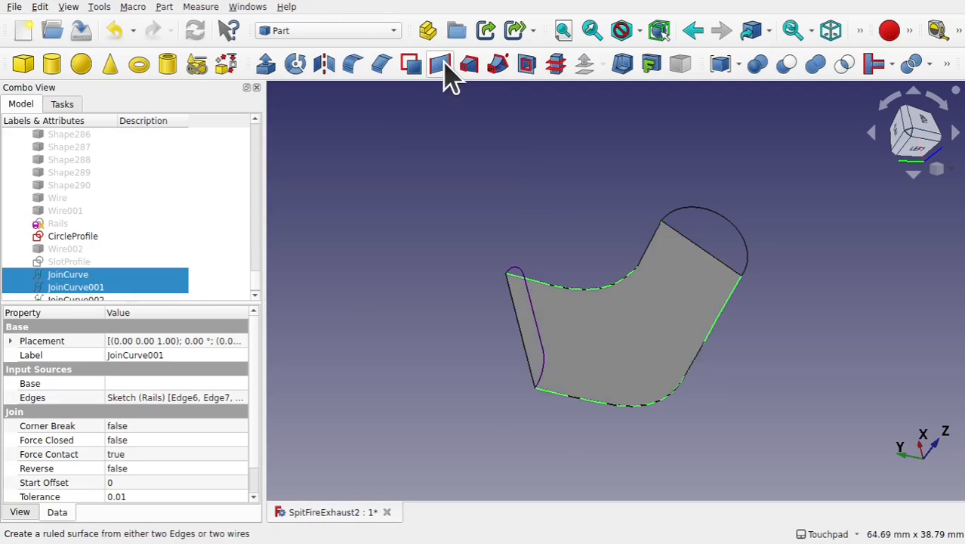
# - Sweep the slot profile curve and circle profile along the ruled surface with Sweep2Rails in the Curves workbench
pyautogui.click(338, 33)
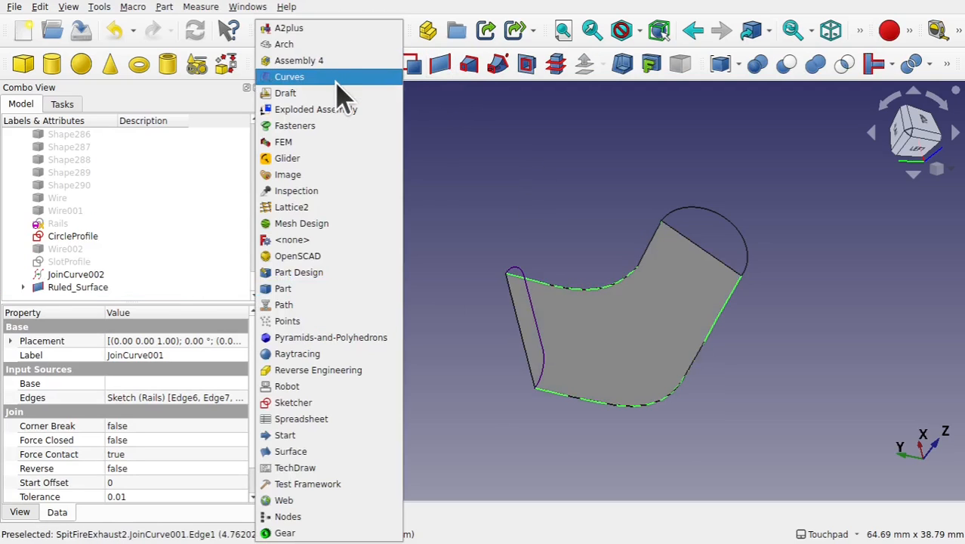
pyautogui.click(299, 76)
pyautogui.click(464, 227)
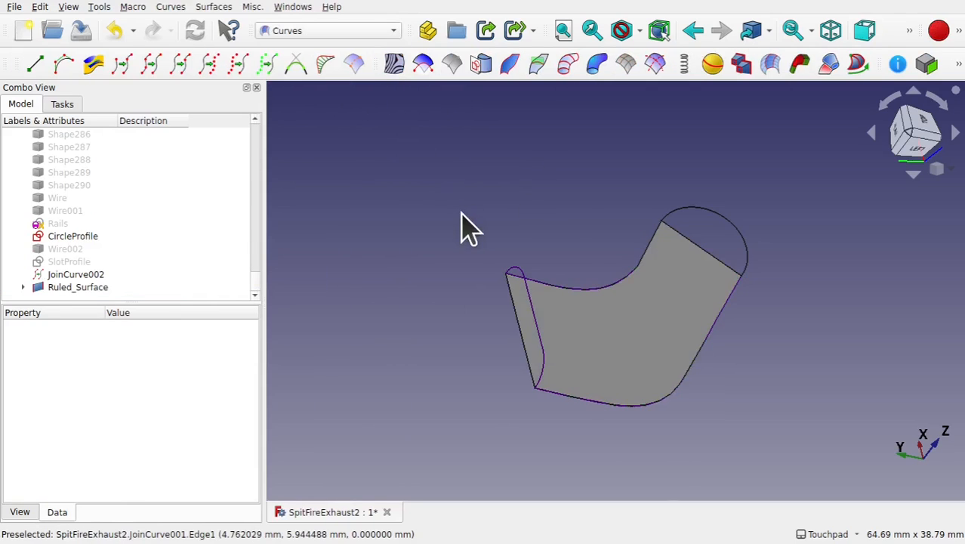
pyautogui.click(667, 344)
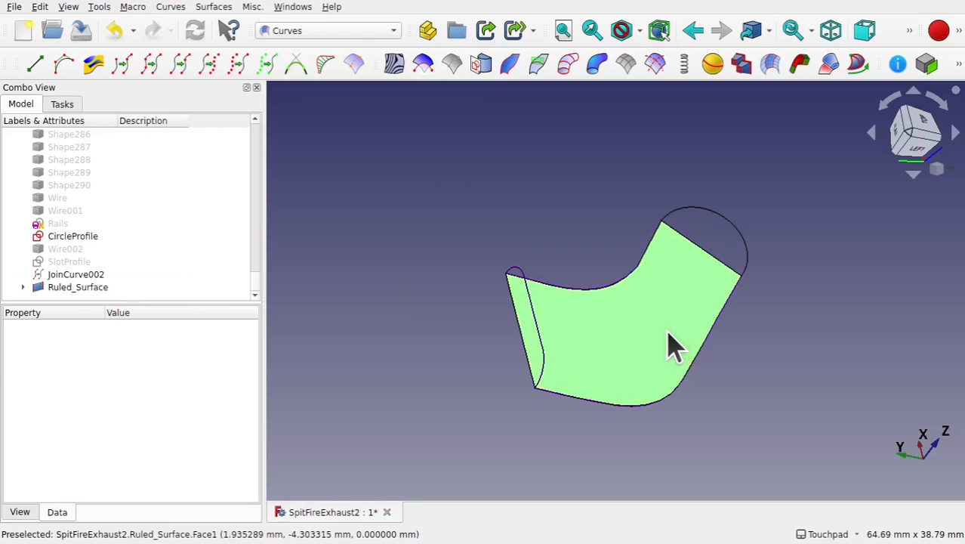
pyautogui.keyDown('ctrl'); pyautogui.click(537, 334); pyautogui.keyUp('ctrl')
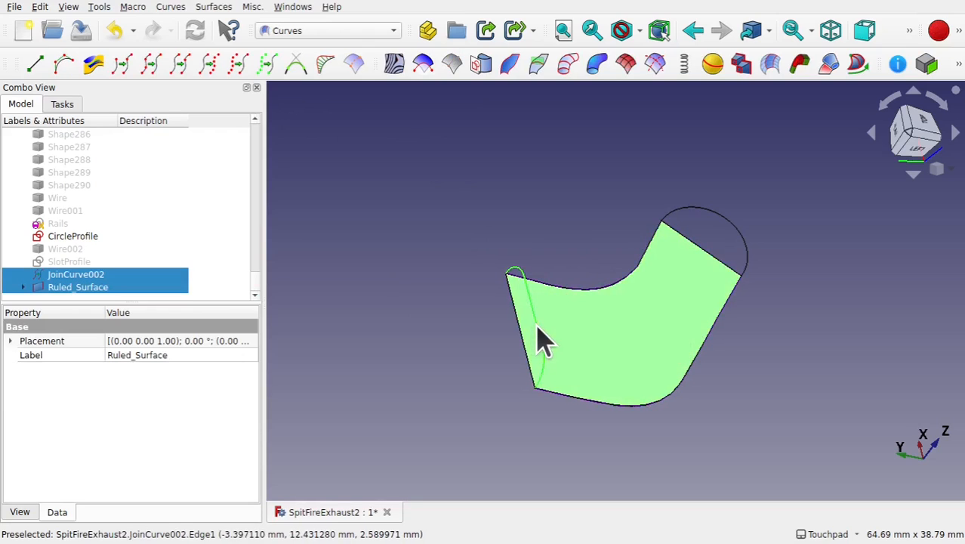
pyautogui.keyDown('ctrl'); pyautogui.click(733, 234); pyautogui.keyUp('ctrl')
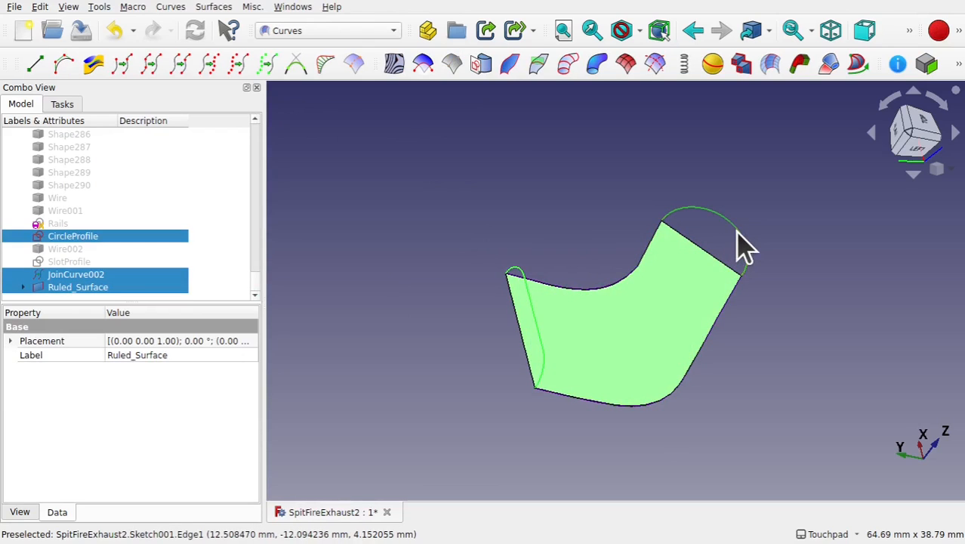
pyautogui.click(512, 72)
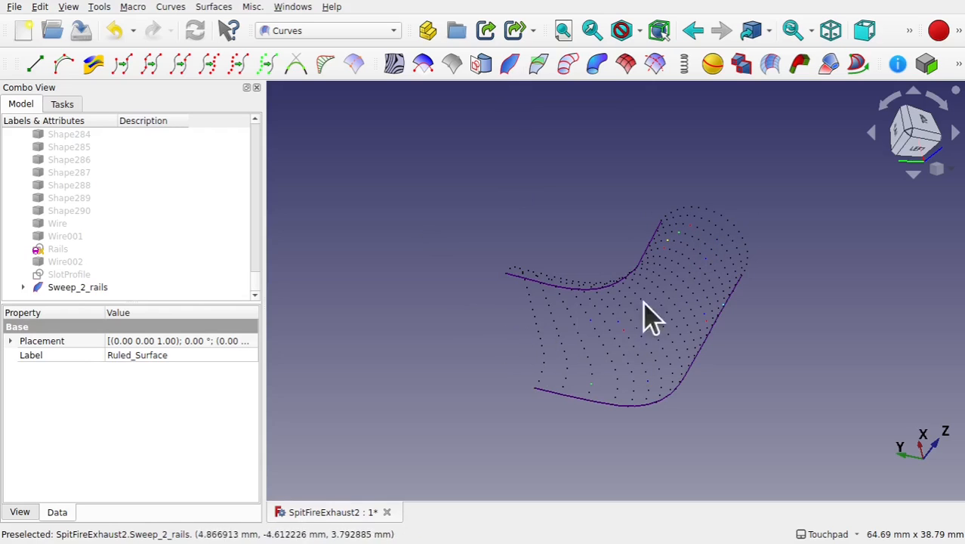
# - Approximate the Sweep_2_rails points into a NURBS surface with the Approximate tool
pyautogui.click(387, 208)
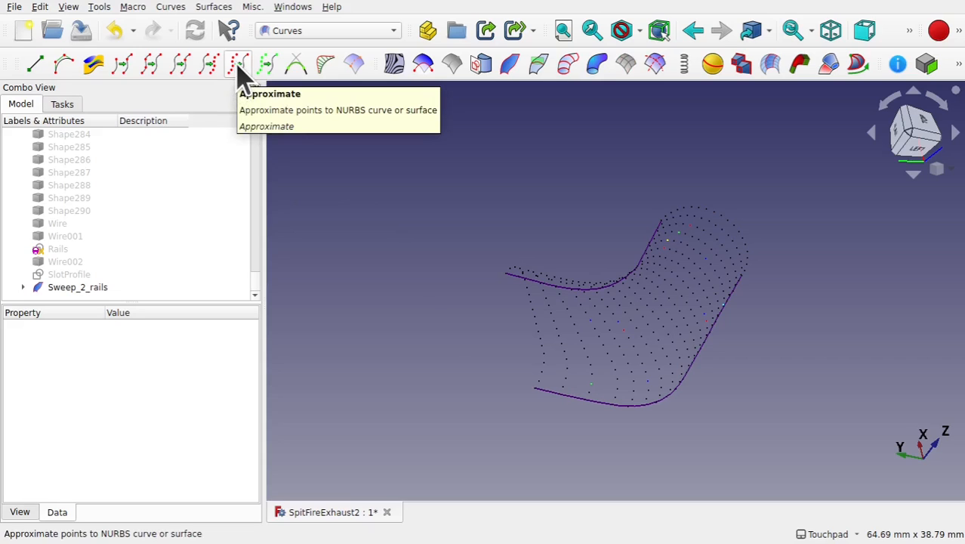
pyautogui.click(83, 288)
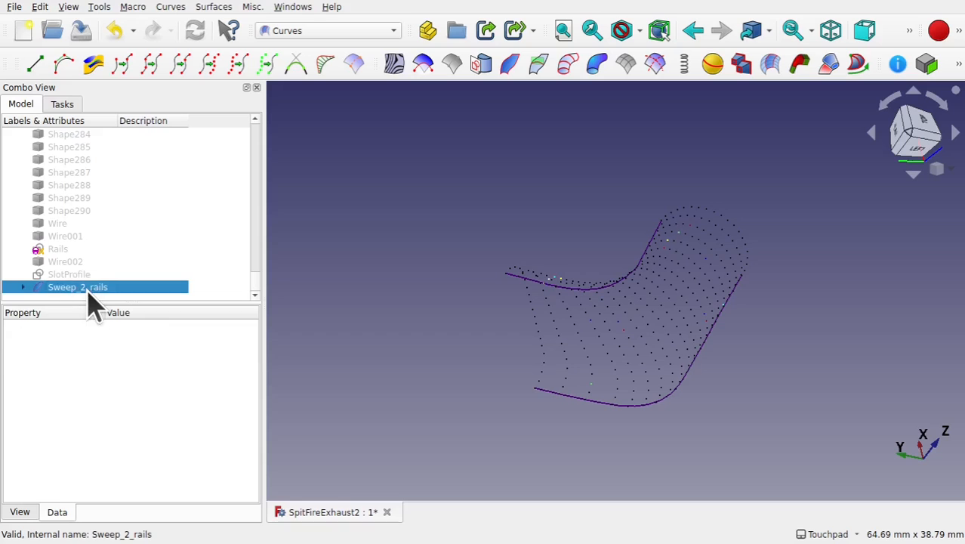
pyautogui.click(237, 65)
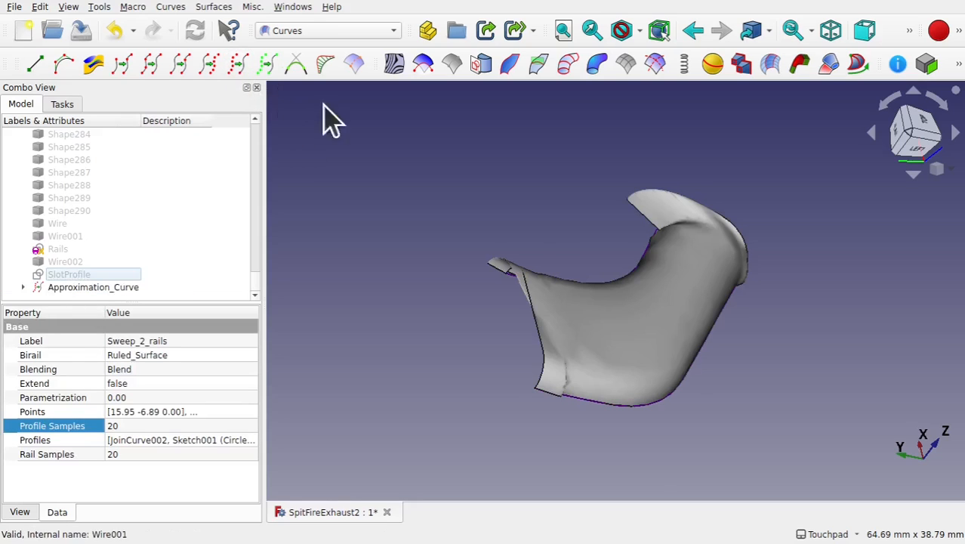
# - Set the Approximation_Curve surface's maximum degree to 3
pyautogui.click(636, 346)
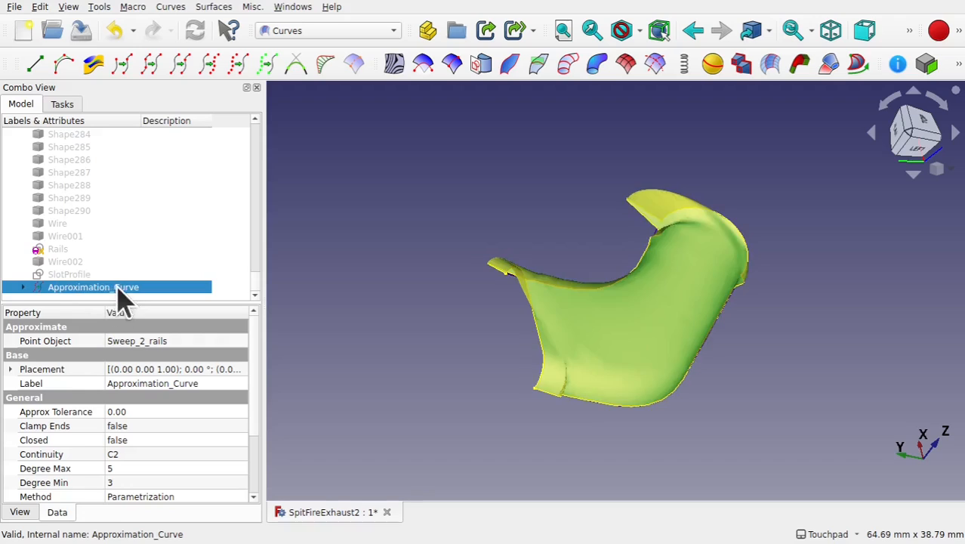
pyautogui.click(137, 468)
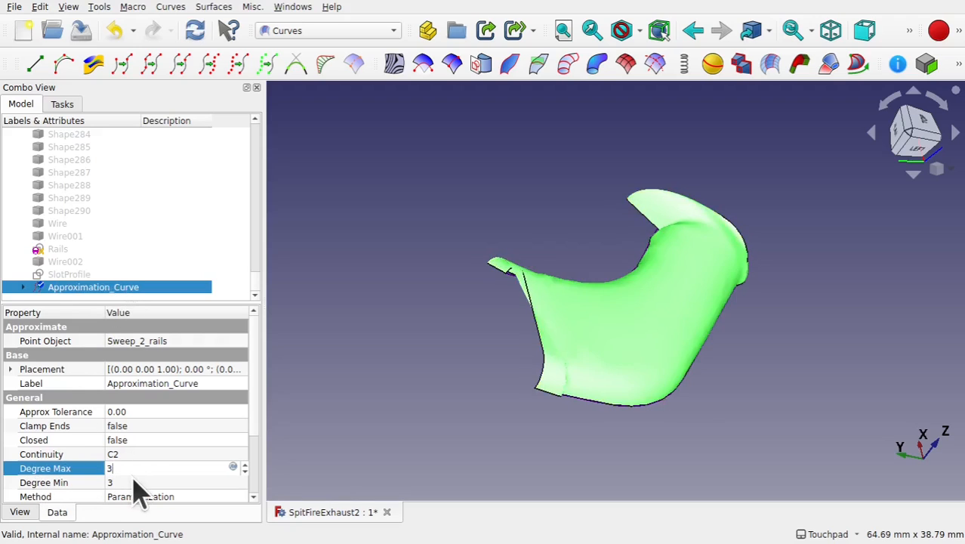
pyautogui.click(133, 481)
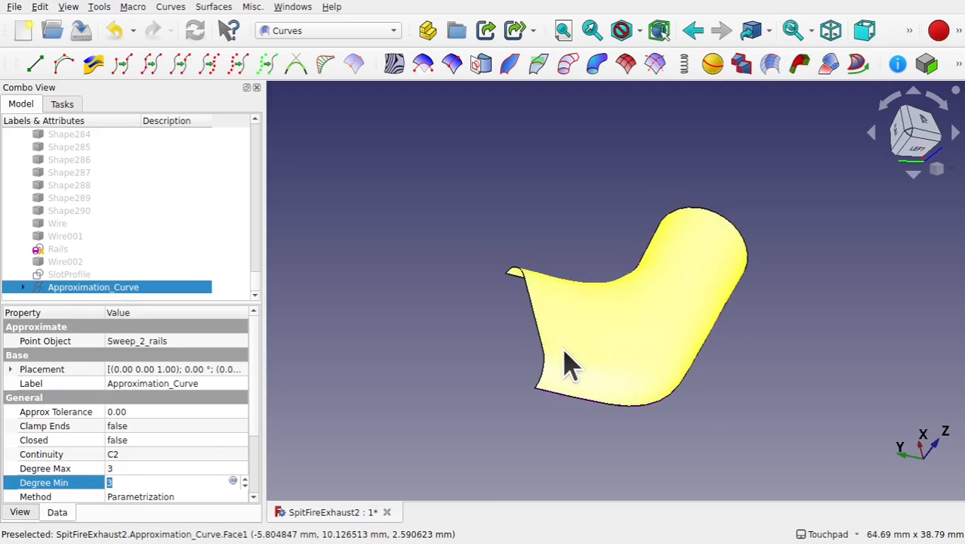
# - Orbit and zoom around the approximated surface to examine its smoothness
pyautogui.keyDown('alt'); pyautogui.moveTo(722, 285); pyautogui.dragTo(639, 300); pyautogui.keyUp('alt')
pyautogui.click(660, 399)
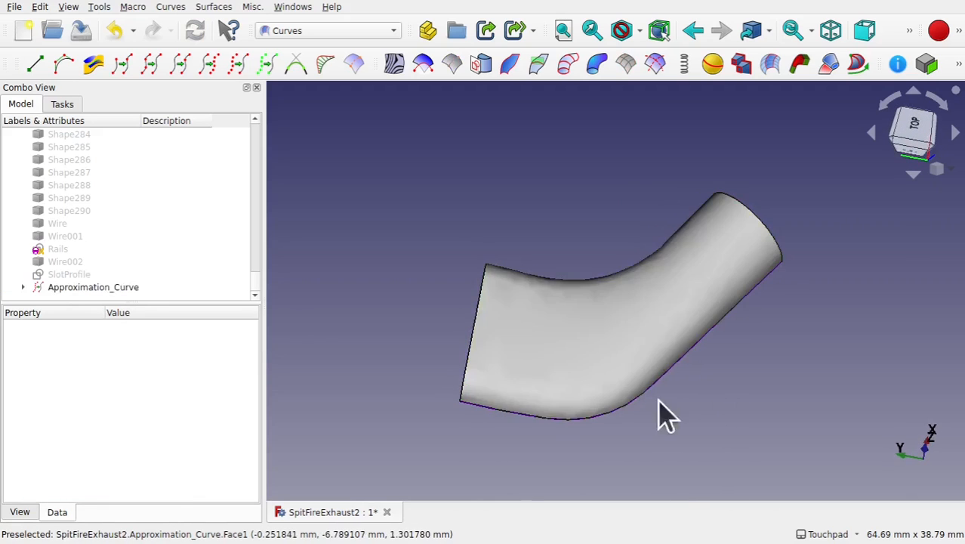
pyautogui.keyDown('alt'); pyautogui.moveTo(658, 399); pyautogui.dragTo(597, 337); pyautogui.keyUp('alt')
pyautogui.keyDown('alt'); pyautogui.moveTo(549, 459); pyautogui.dragTo(501, 287); pyautogui.keyUp('alt')
pyautogui.scroll(5, 424, 370)
pyautogui.scroll(-5, 498, 286)
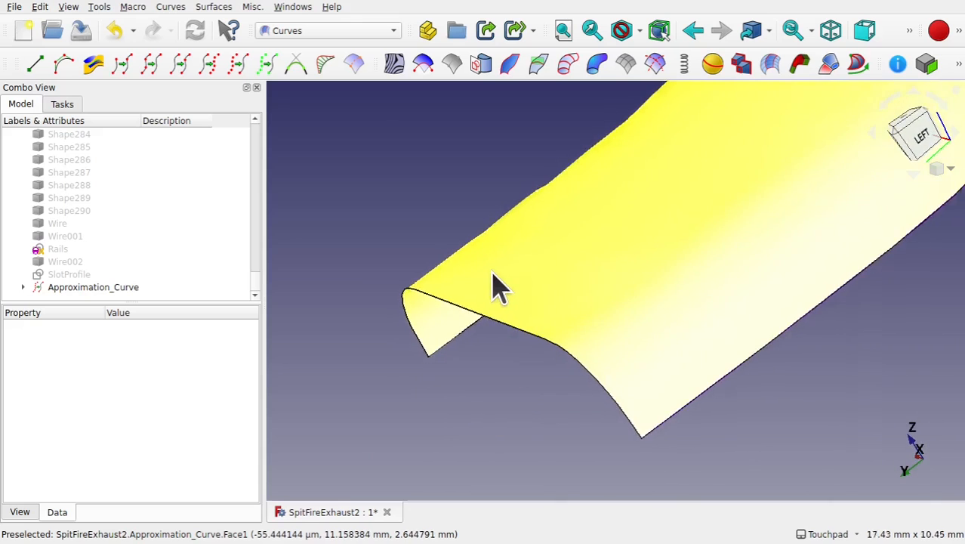
pyautogui.scroll(2, 498, 287)
pyautogui.keyDown('alt'); pyautogui.moveTo(592, 241); pyautogui.dragTo(658, 355); pyautogui.keyUp('alt')
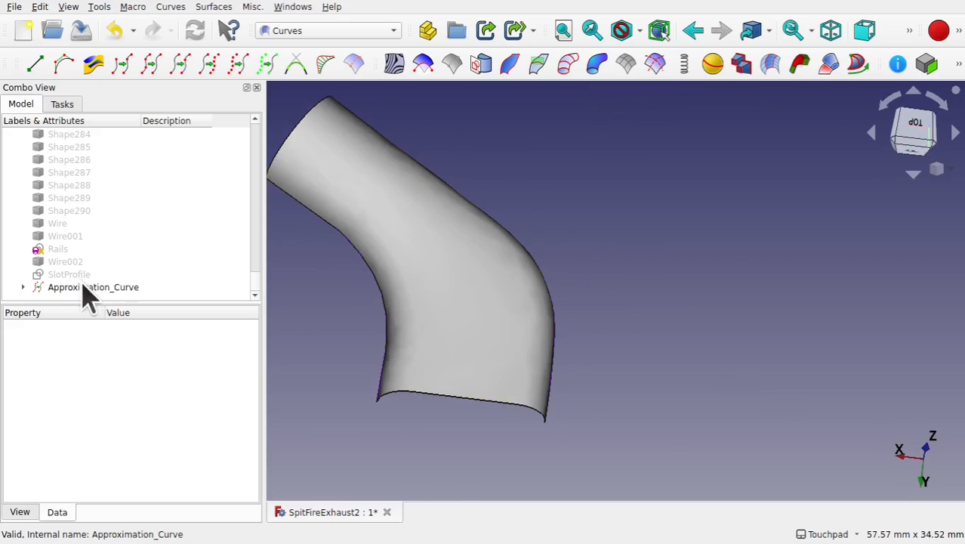
# - Expand the Approximation_Curve and open the Sweep_2_rails rail sample setting
pyautogui.click(23, 287)
pyautogui.scroll(-1, 106, 278)
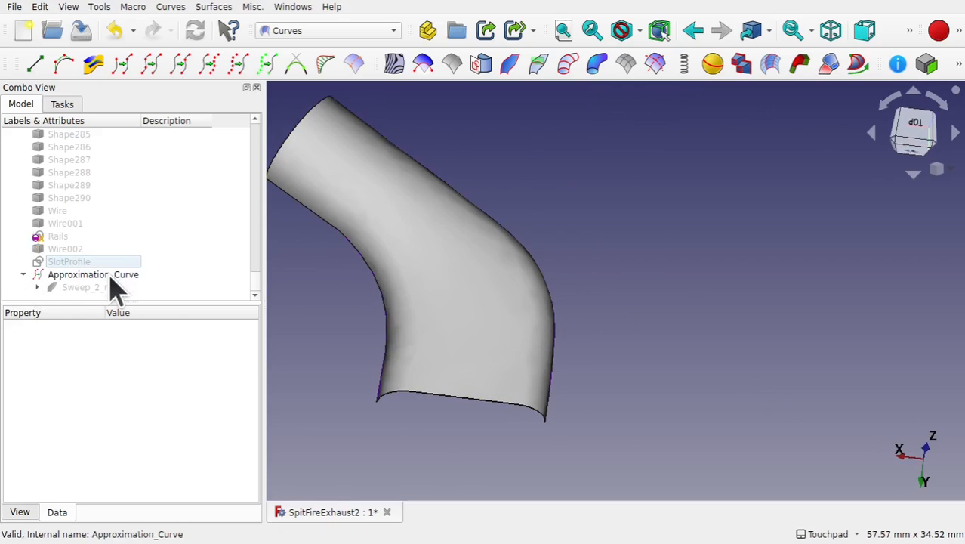
pyautogui.click(89, 288)
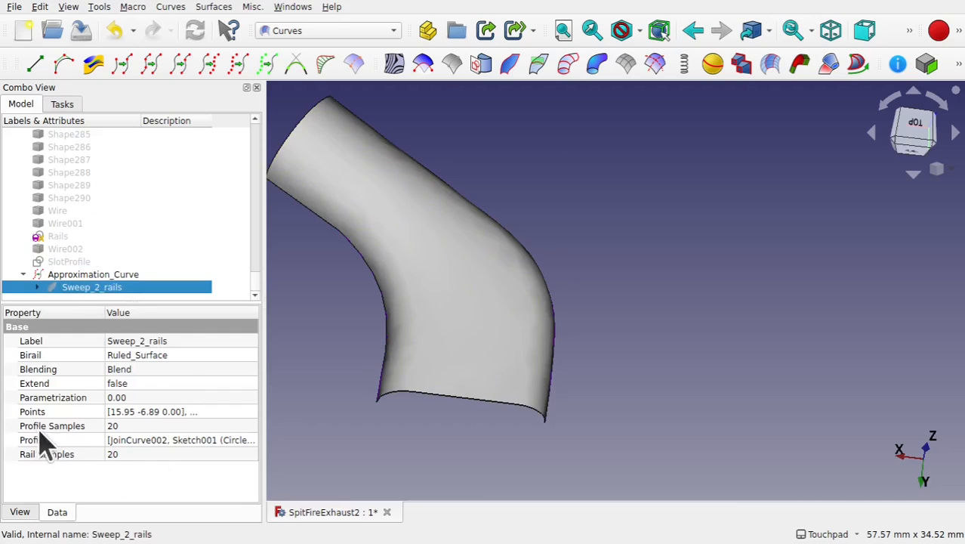
pyautogui.click(149, 454)
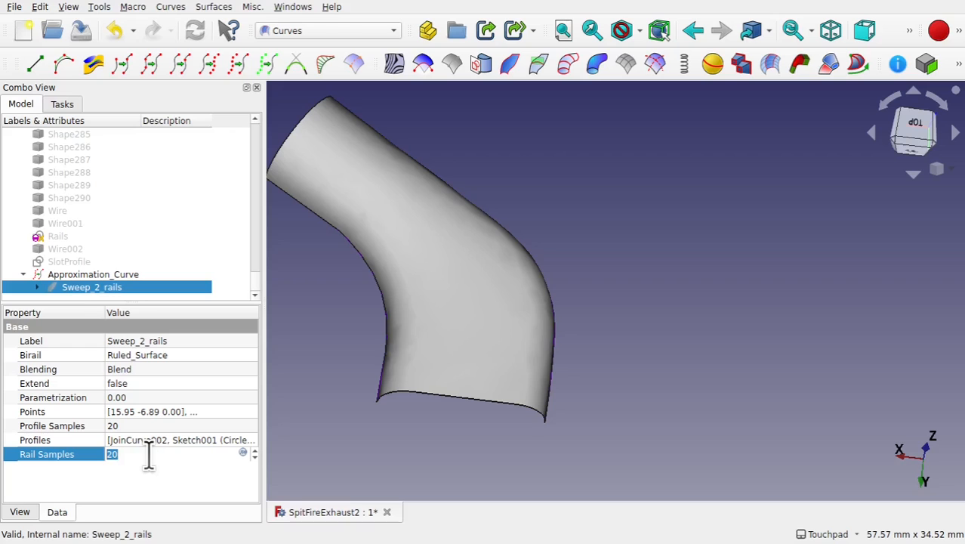
pyautogui.press('Return')
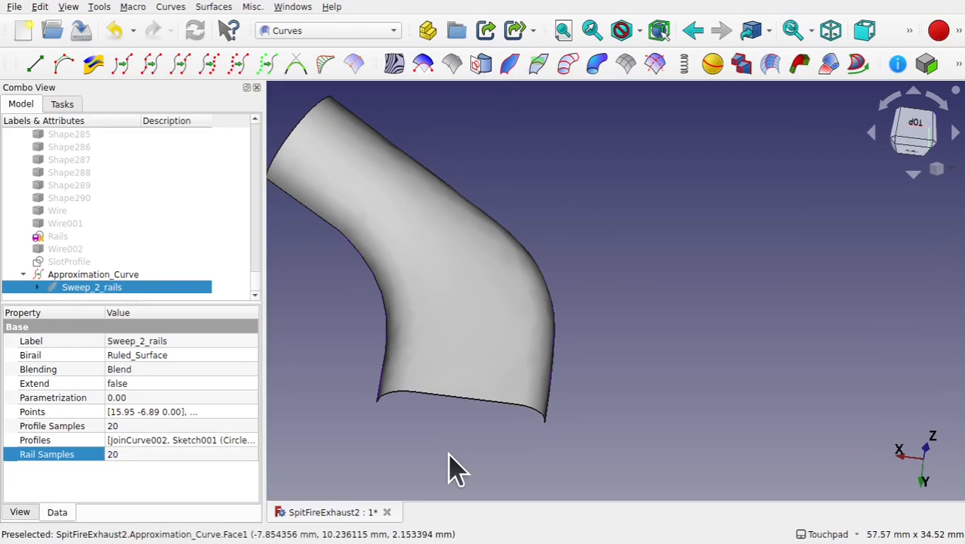
# - Switch to the Part workbench
pyautogui.click(314, 32)
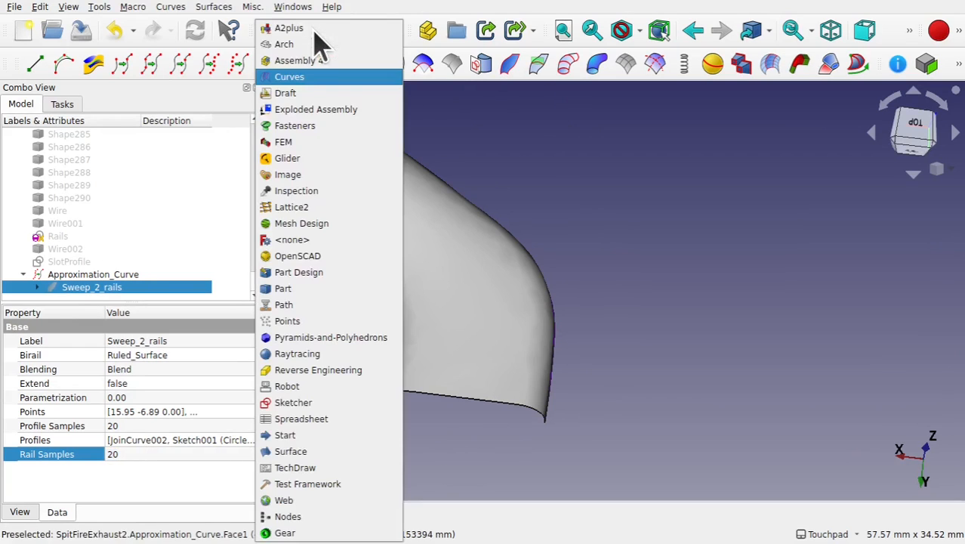
pyautogui.click(352, 291)
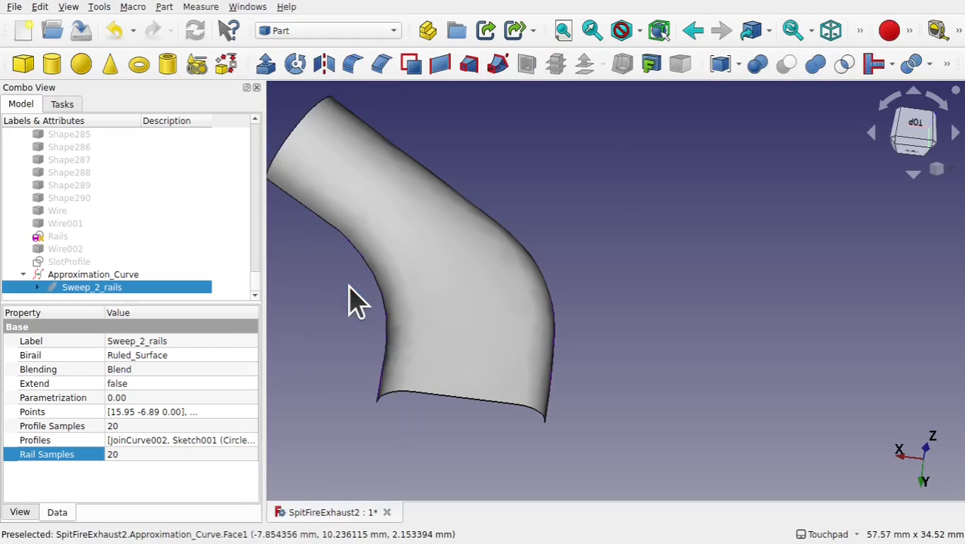
pyautogui.click(472, 330)
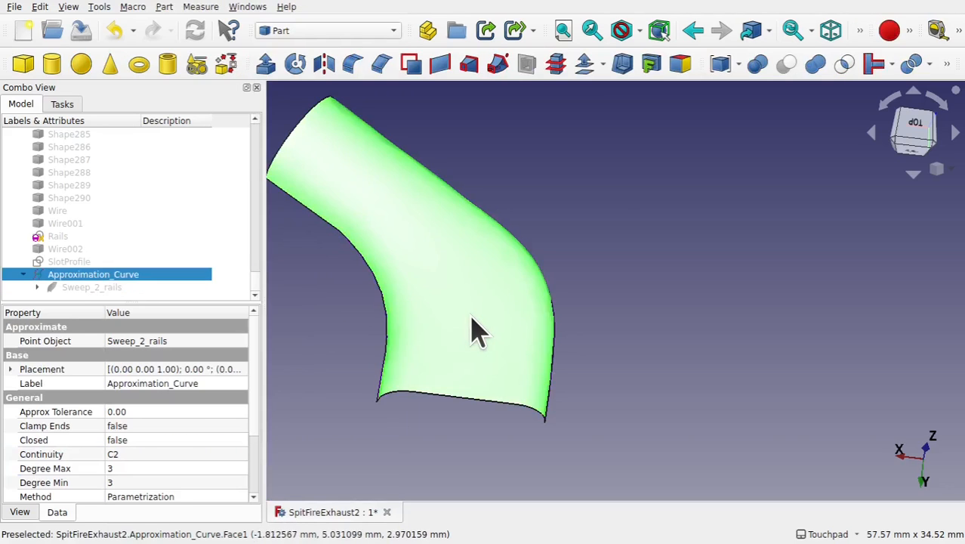
pyautogui.click(583, 60)
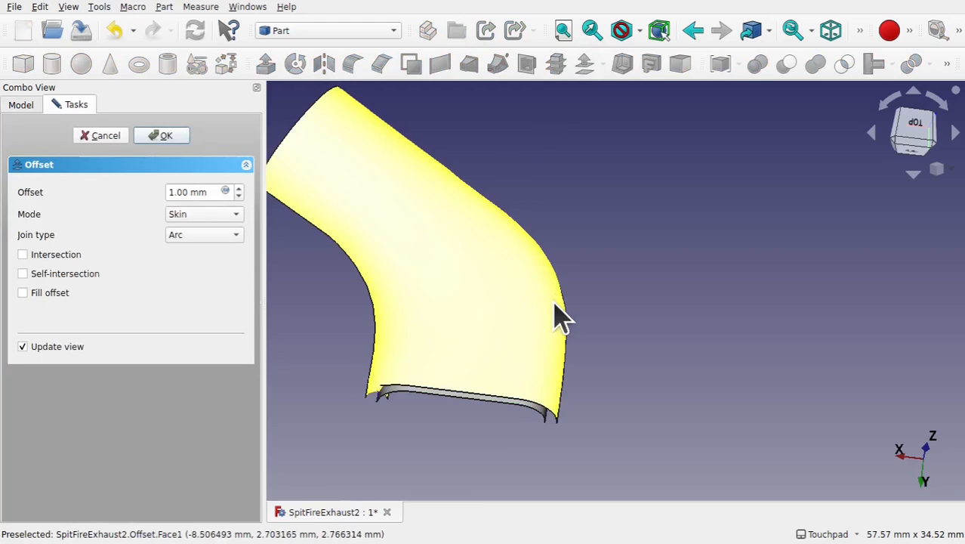
pyautogui.keyDown('shift'); pyautogui.moveTo(556, 298); pyautogui.dragTo(518, 252); pyautogui.keyUp('shift')
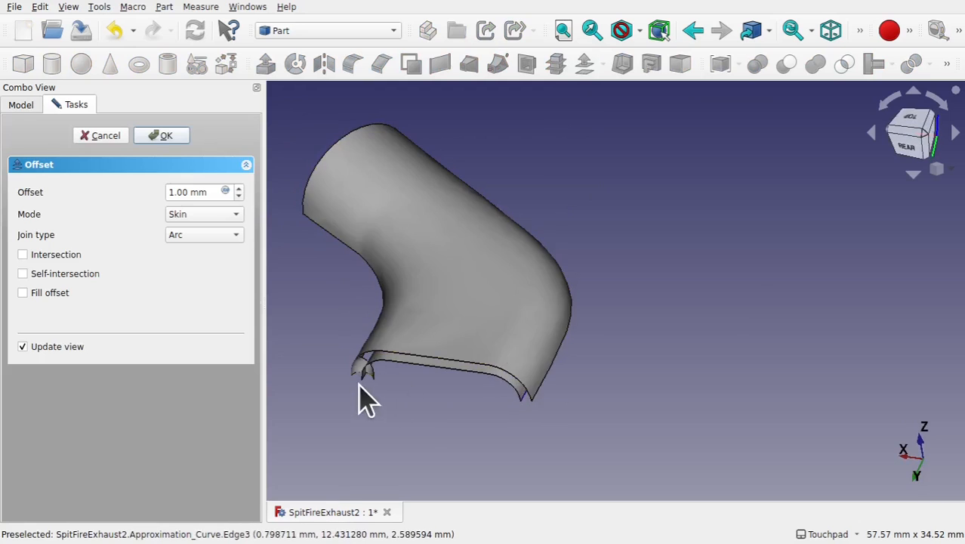
pyautogui.scroll(5, 371, 381)
pyautogui.scroll(-5, 487, 403)
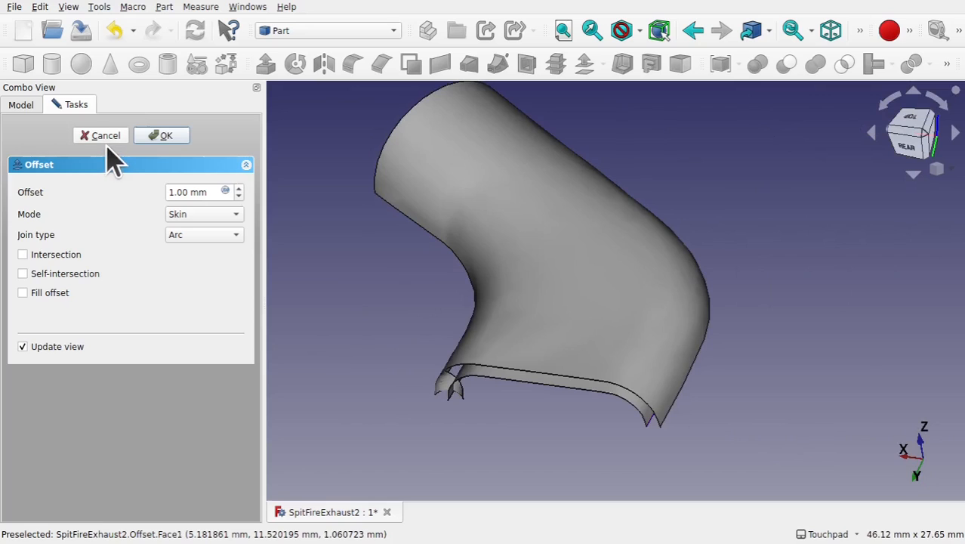
pyautogui.click(106, 136)
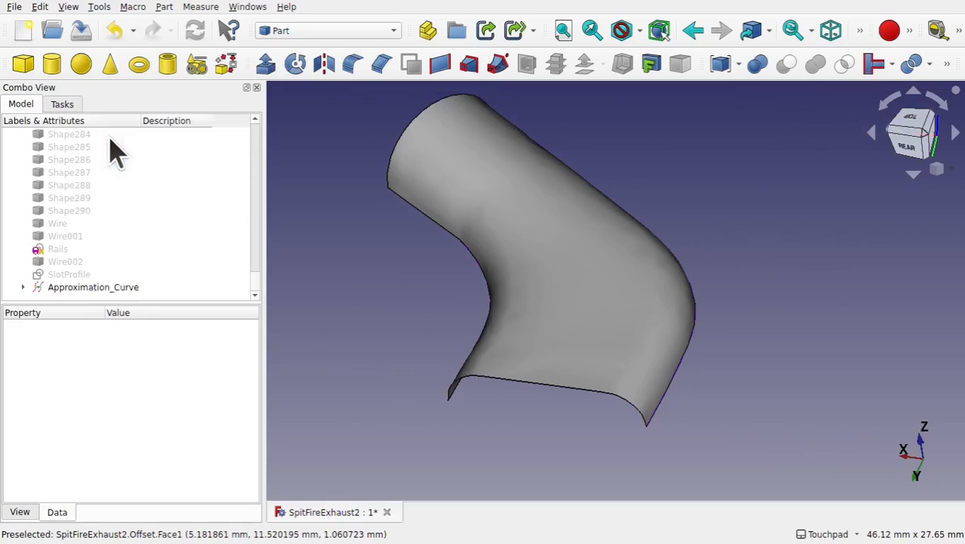
# - Set the Sweep_2_rails rail samples to 30
pyautogui.click(97, 289)
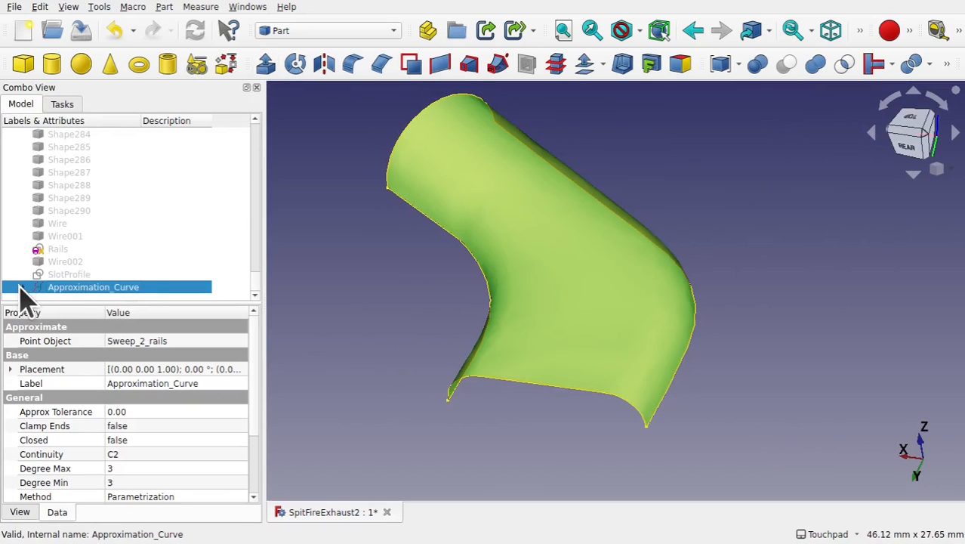
pyautogui.scroll(4, 257, 246)
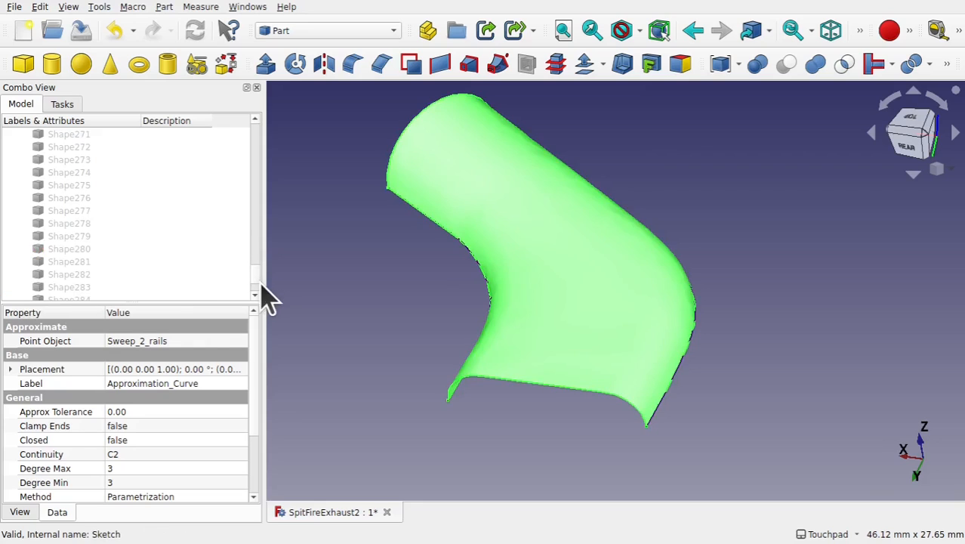
pyautogui.scroll(-4, 257, 294)
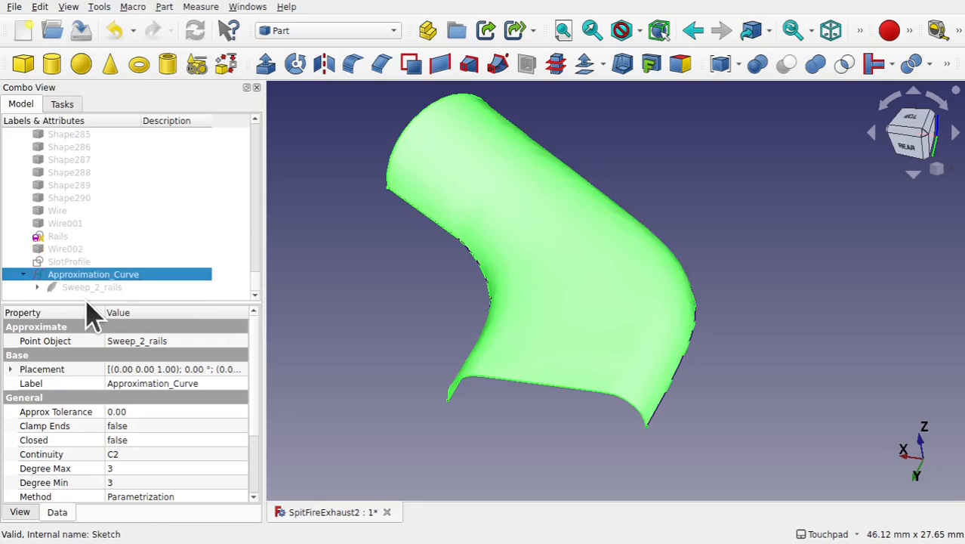
pyautogui.click(107, 287)
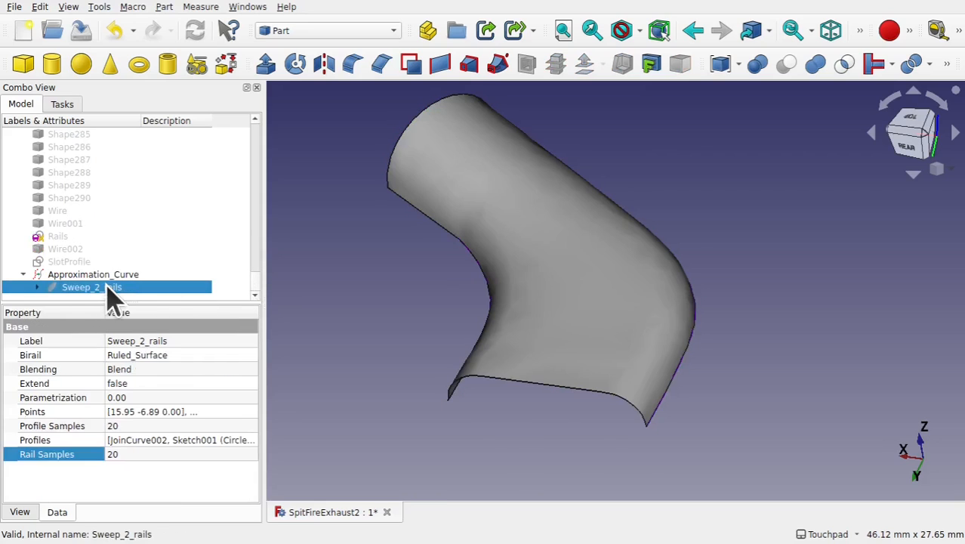
pyautogui.click(126, 454)
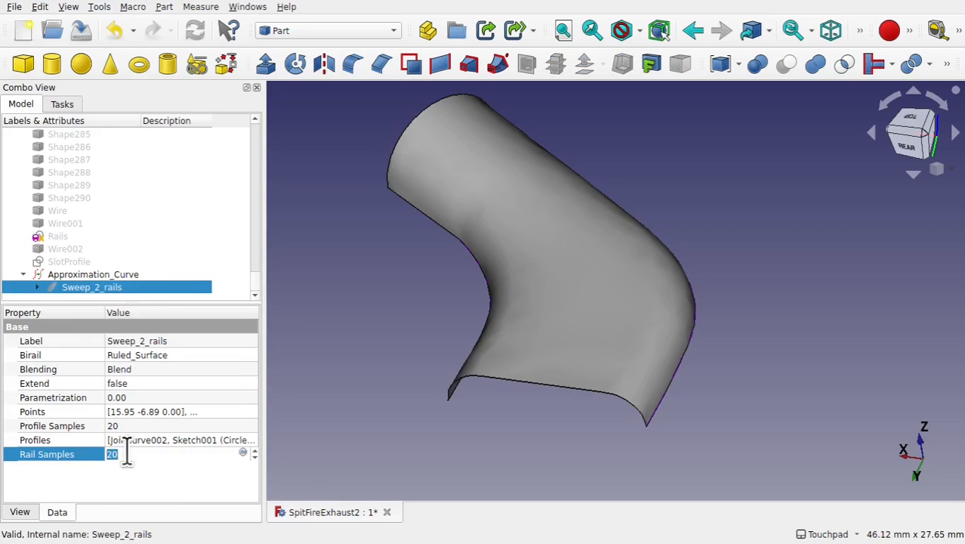
pyautogui.scroll(5, 446, 387)
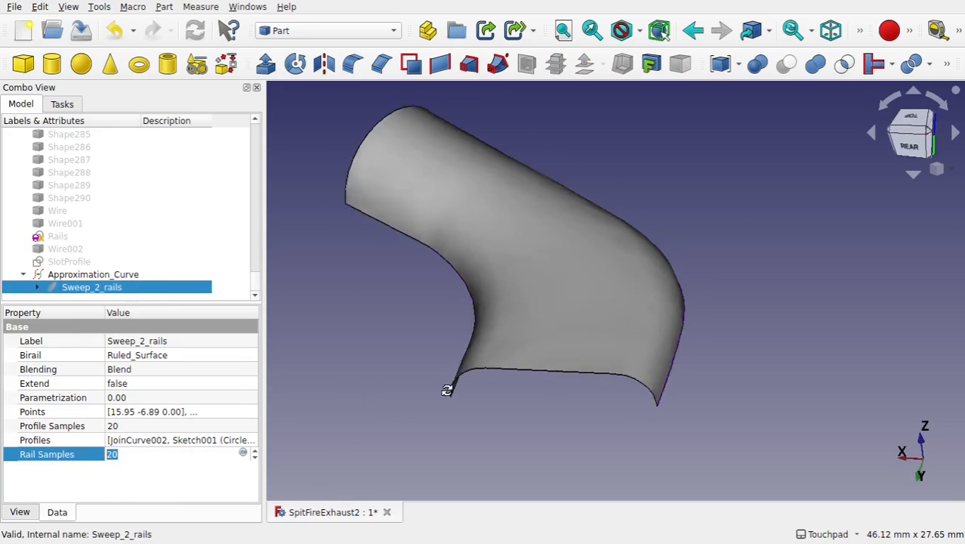
pyautogui.moveTo(453, 388); pyautogui.dragTo(448, 318, button='middle')
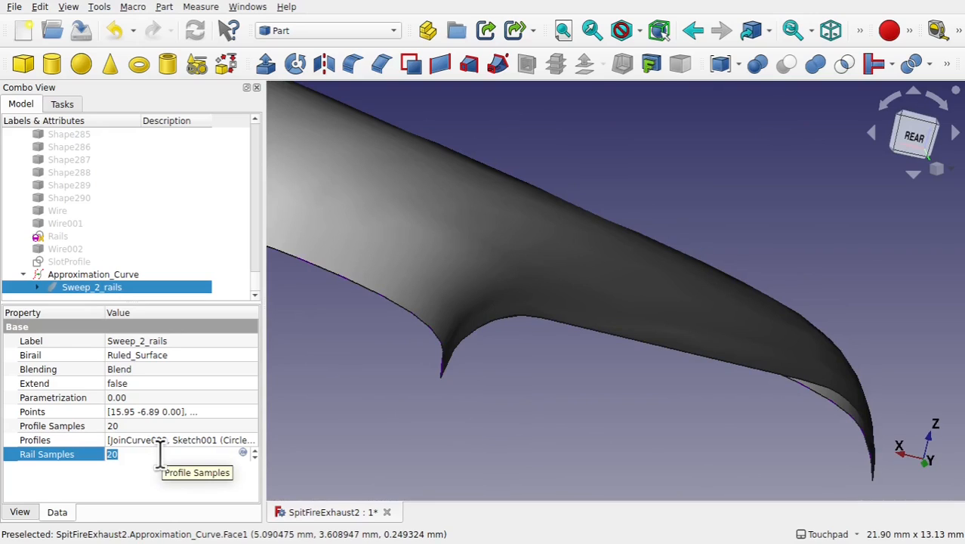
pyautogui.write('3')
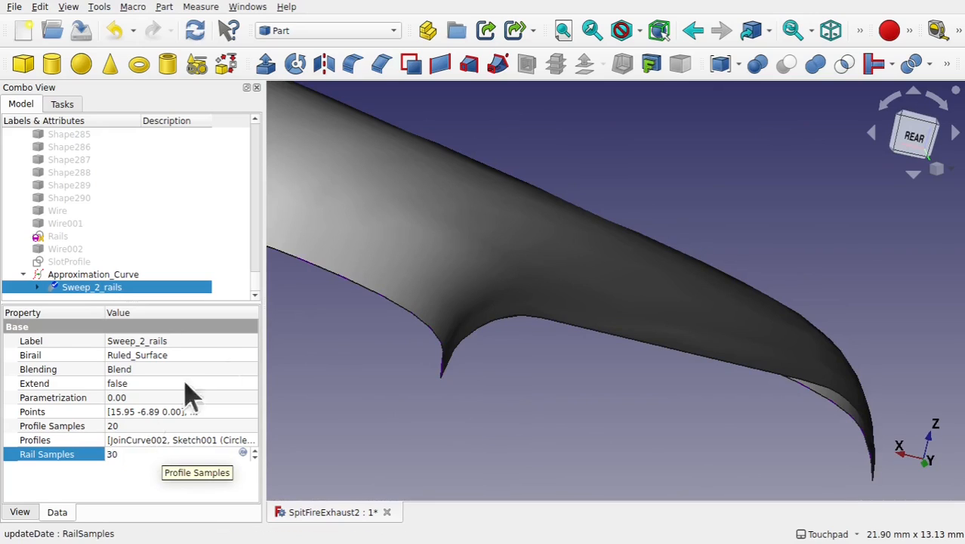
pyautogui.click(325, 351)
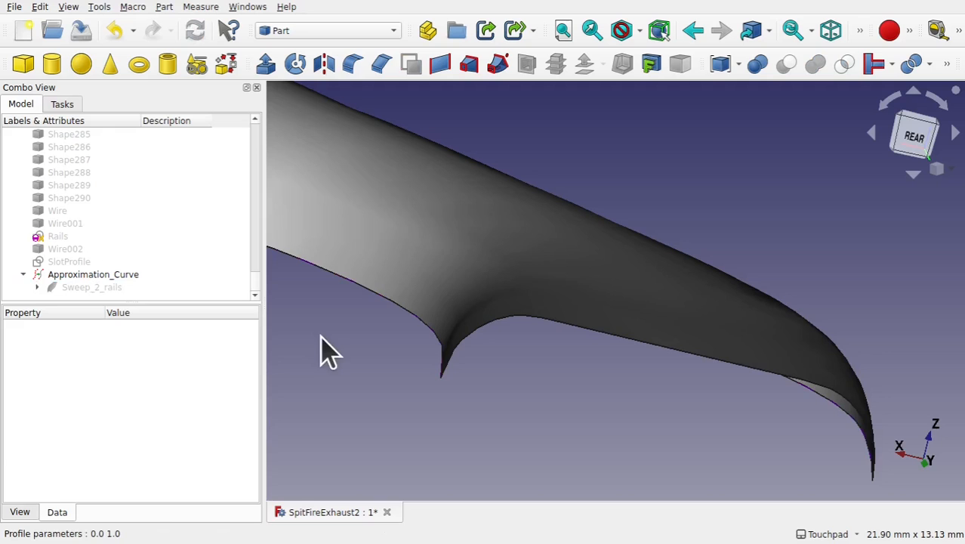
# - Offset the approximated surface by 1.00 mm in Skin mode with Fill offset enabled to form a solid shell
pyautogui.click(370, 229)
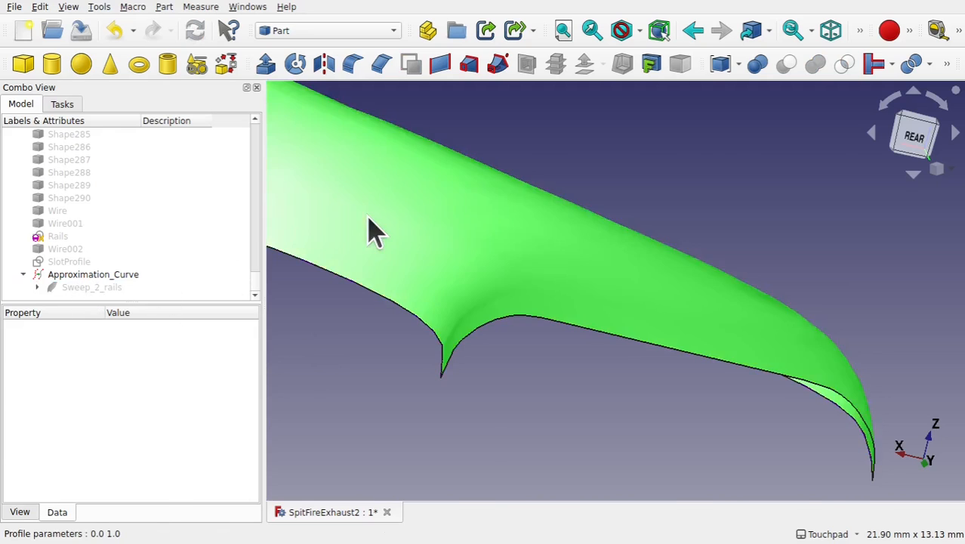
pyautogui.click(593, 73)
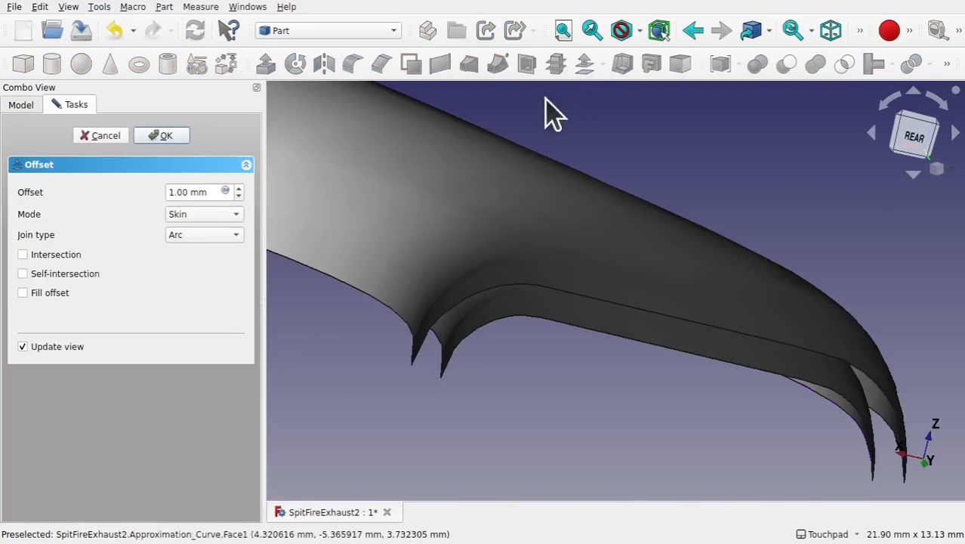
pyautogui.scroll(-5, 548, 327)
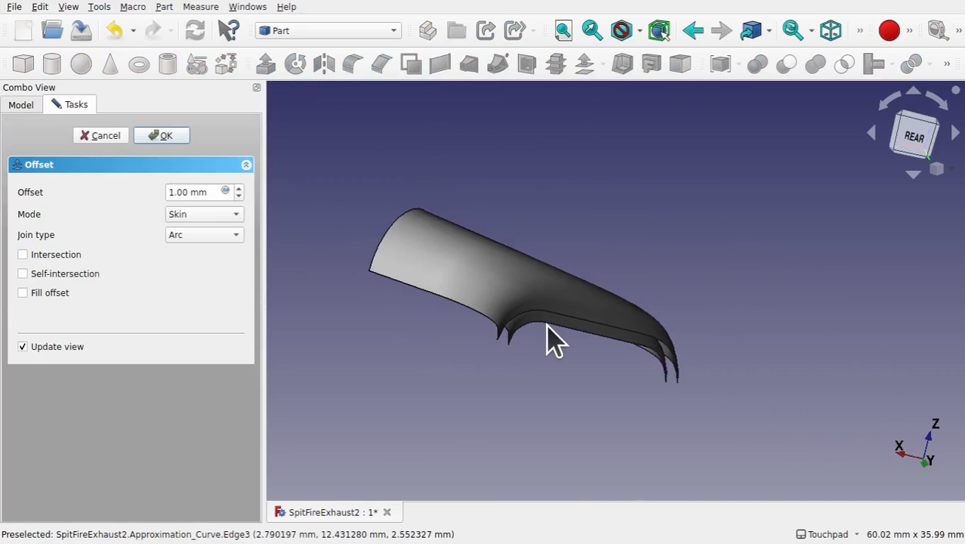
pyautogui.keyDown('alt'); pyautogui.moveTo(463, 273); pyautogui.dragTo(730, 330); pyautogui.keyUp('alt')
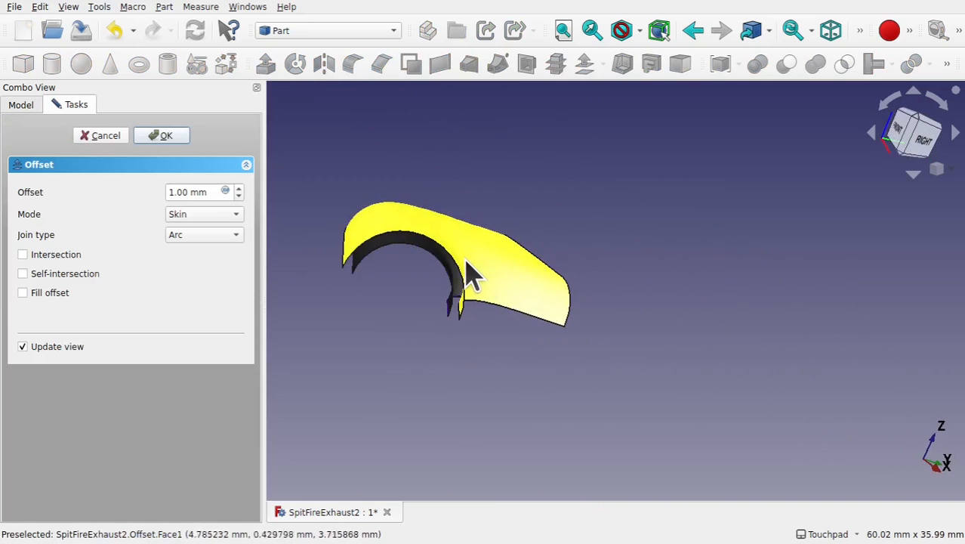
pyautogui.scroll(5, 467, 260)
pyautogui.keyDown('alt'); pyautogui.moveTo(408, 321); pyautogui.dragTo(460, 342); pyautogui.keyUp('alt')
pyautogui.scroll(-5, 452, 356)
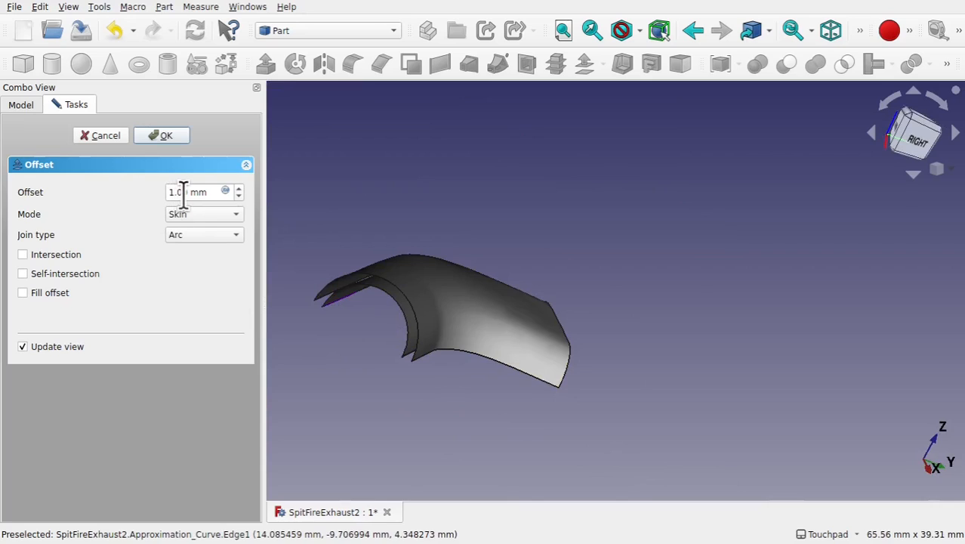
pyautogui.click(23, 293)
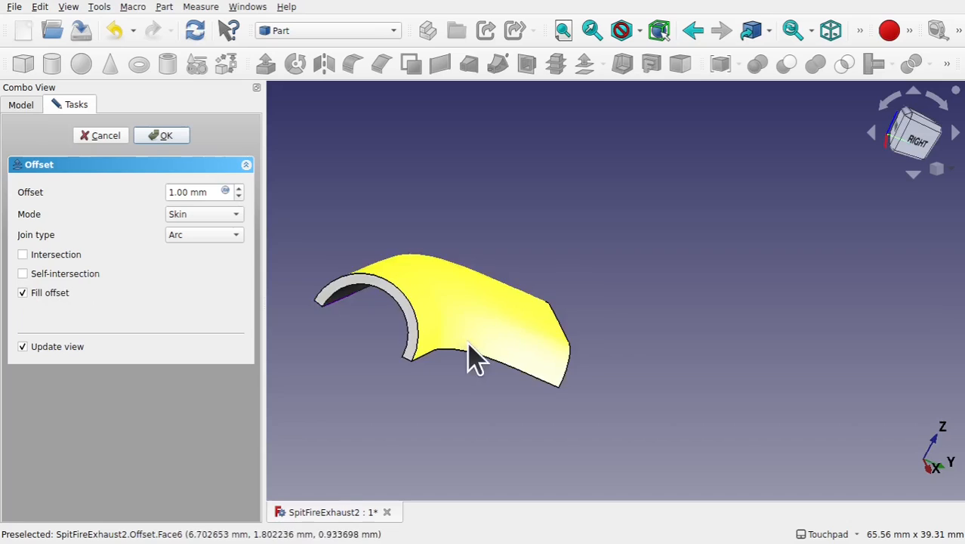
pyautogui.keyDown('shift'); pyautogui.moveTo(470, 356); pyautogui.dragTo(418, 356); pyautogui.keyUp('shift')
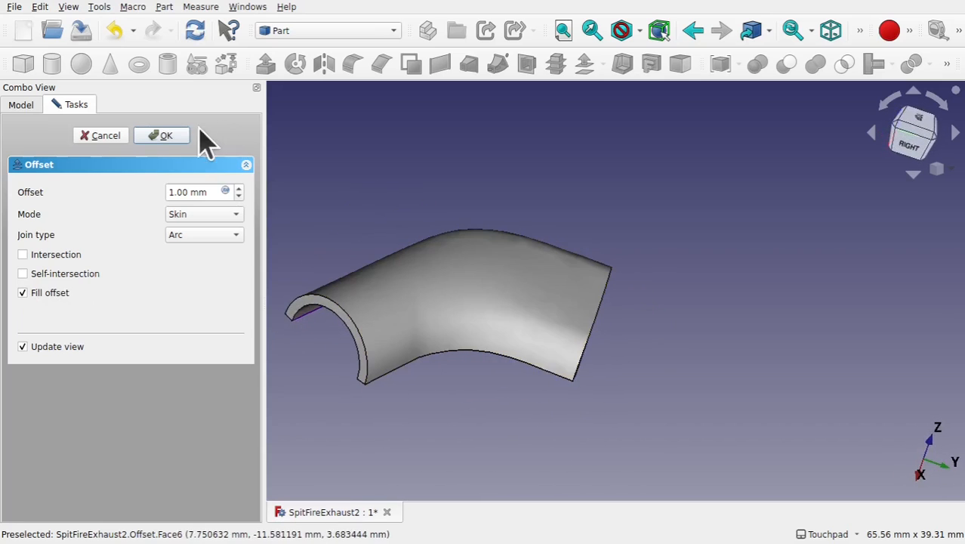
pyautogui.click(158, 137)
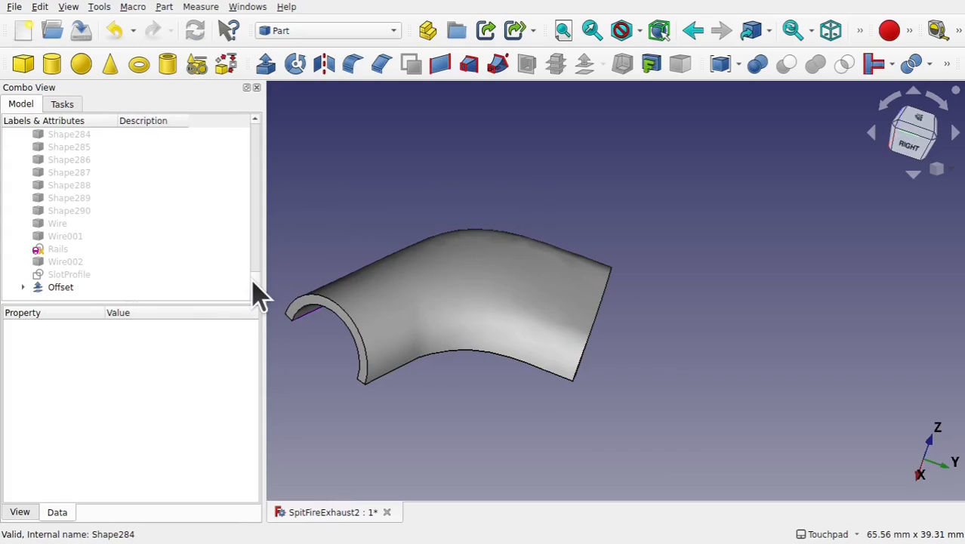
# - Show all the imported drawing shapes from the first Shape through SlotProfile in the 3D view
pyautogui.moveTo(255, 289); pyautogui.dragTo(263, 142)
pyautogui.click(65, 168)
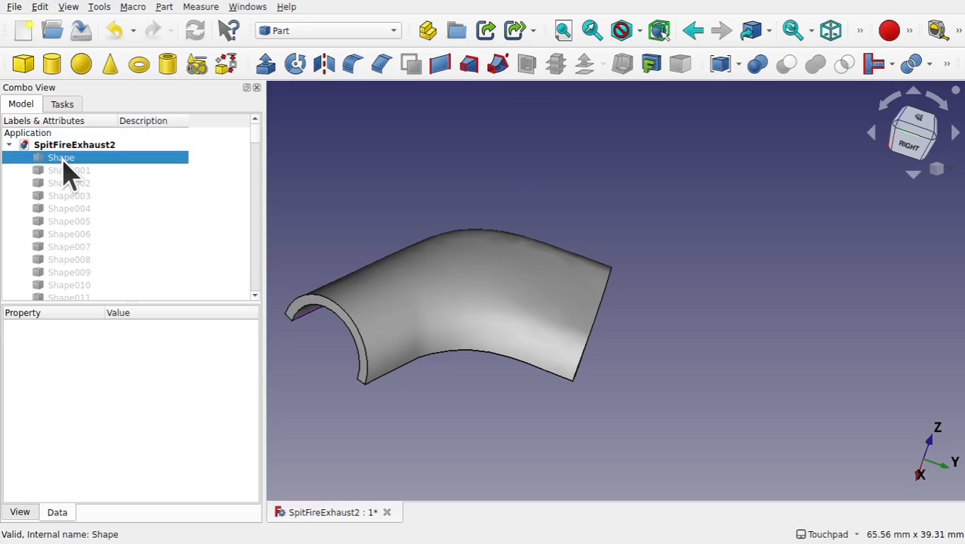
pyautogui.moveTo(260, 146); pyautogui.dragTo(255, 301)
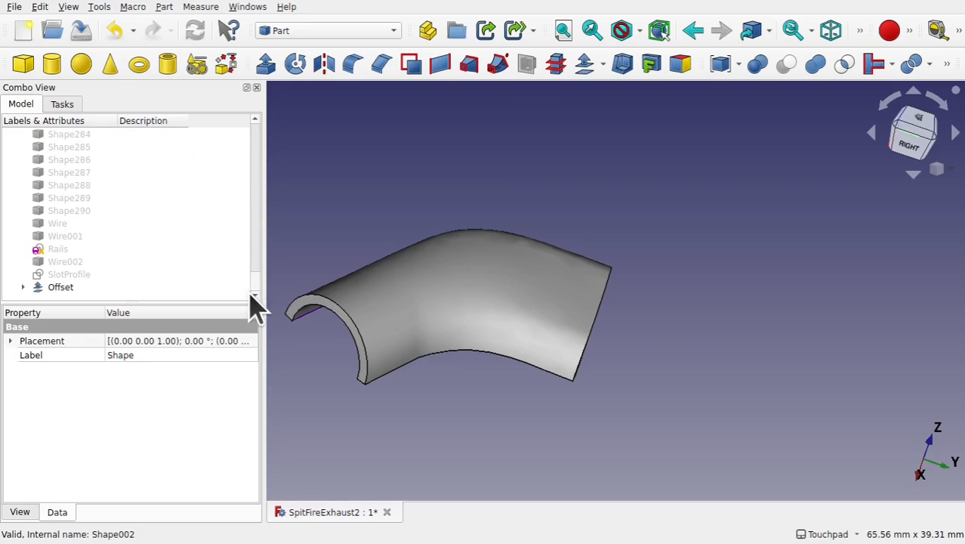
pyautogui.keyDown('shift'); pyautogui.click(82, 275); pyautogui.keyUp('shift')
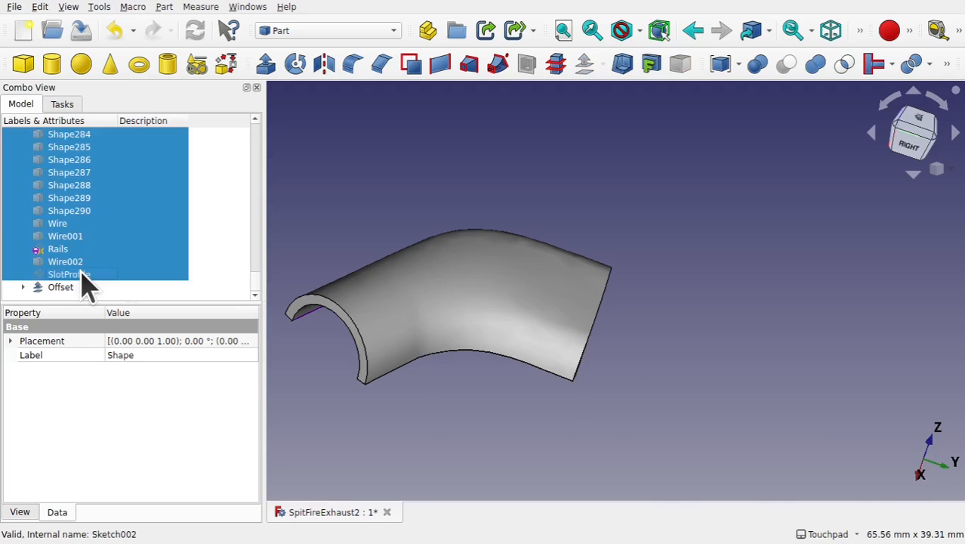
pyautogui.press('space')
pyautogui.click(676, 365)
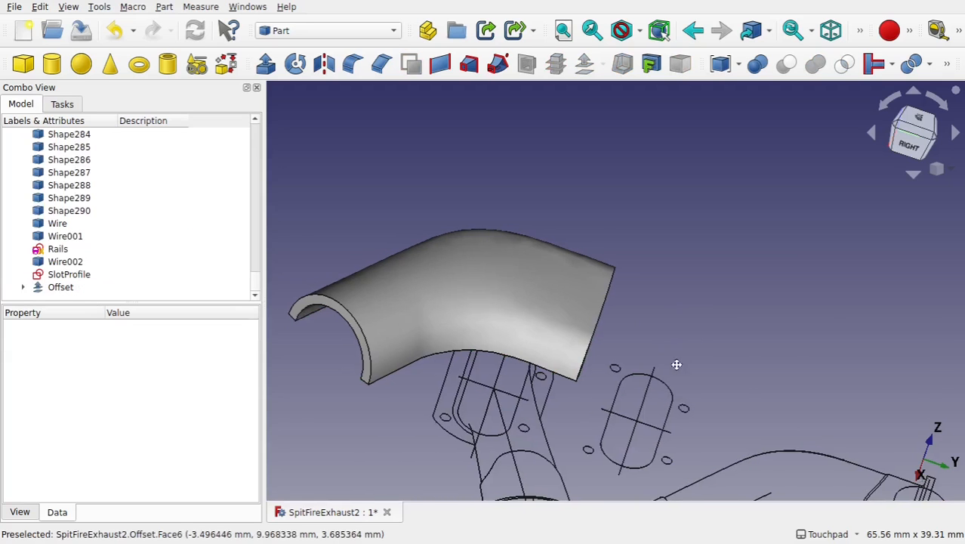
# - Switch to the Sketcher workbench while viewing the drawing from the top
pyautogui.keyDown('shift'); pyautogui.moveTo(677, 365); pyautogui.dragTo(662, 183, button='middle'); pyautogui.keyUp('shift')
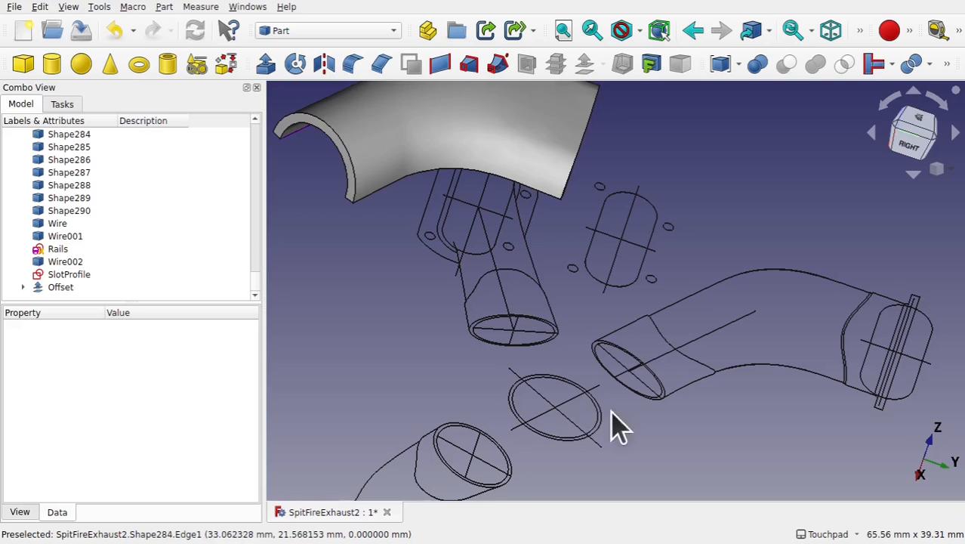
pyautogui.keyDown('alt'); pyautogui.moveTo(623, 410); pyautogui.dragTo(540, 419, button='middle'); pyautogui.keyUp('alt')
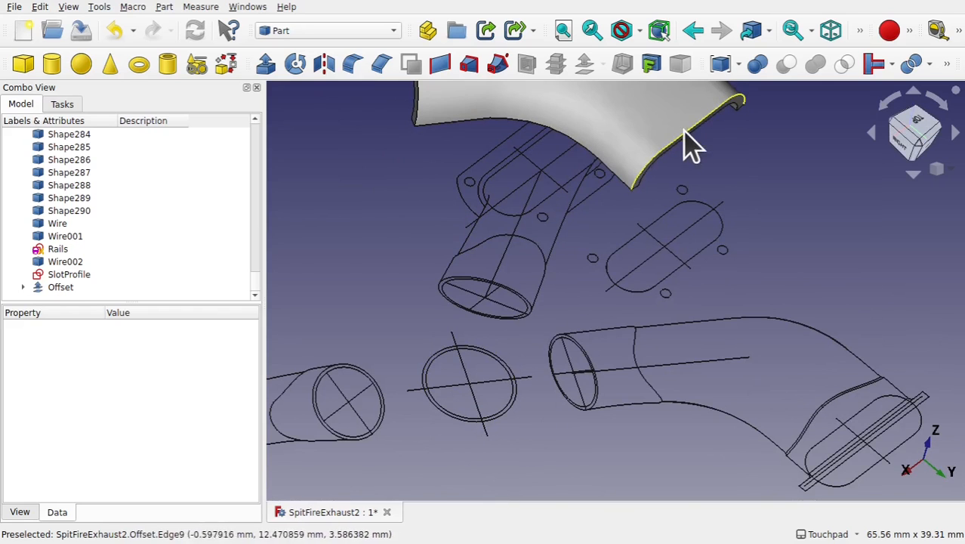
pyautogui.moveTo(682, 189)
pyautogui.keyDown('shift'); pyautogui.mouseDown()
pyautogui.moveTo(603, 132)
pyautogui.moveTo(616, 166)
pyautogui.moveTo(670, 203)
pyautogui.moveTo(682, 190)
pyautogui.mouseUp(); pyautogui.keyUp('shift')
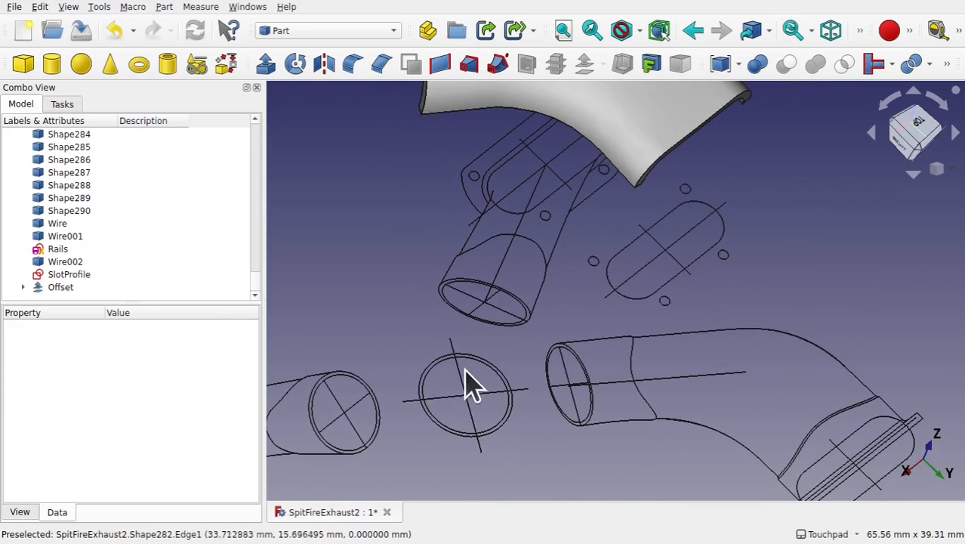
pyautogui.scroll(3, 479, 364)
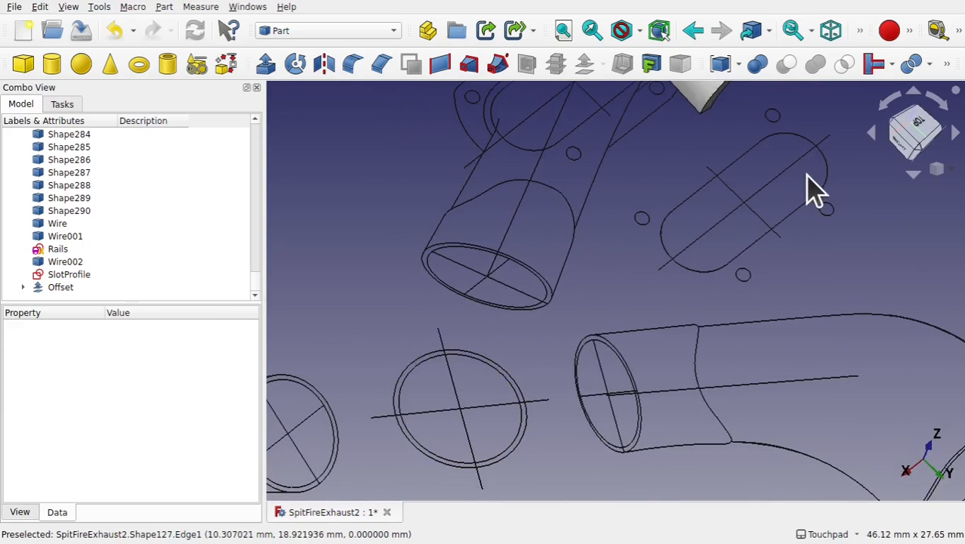
pyautogui.click(920, 125)
pyautogui.keyDown('shift'); pyautogui.moveTo(544, 273); pyautogui.dragTo(759, 260, button='middle'); pyautogui.keyUp('shift')
pyautogui.click(353, 34)
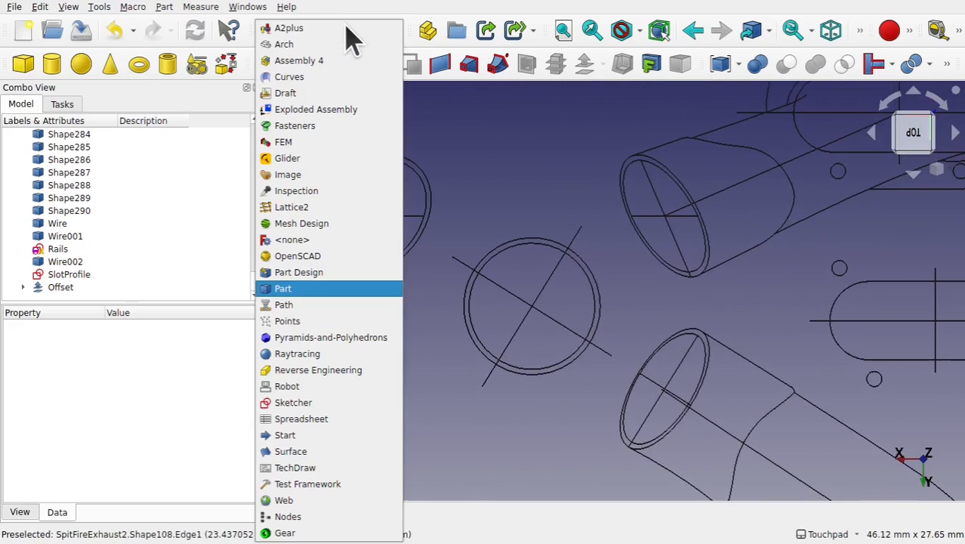
pyautogui.click(317, 408)
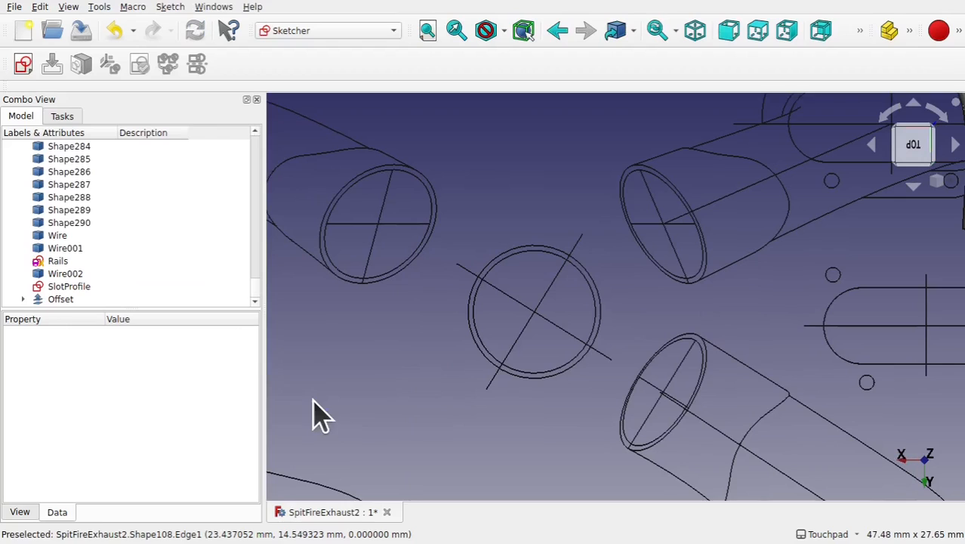
# - Create a new sketch and import the circle's outer edge as external geometry
pyautogui.click(24, 66)
pyautogui.click(526, 350)
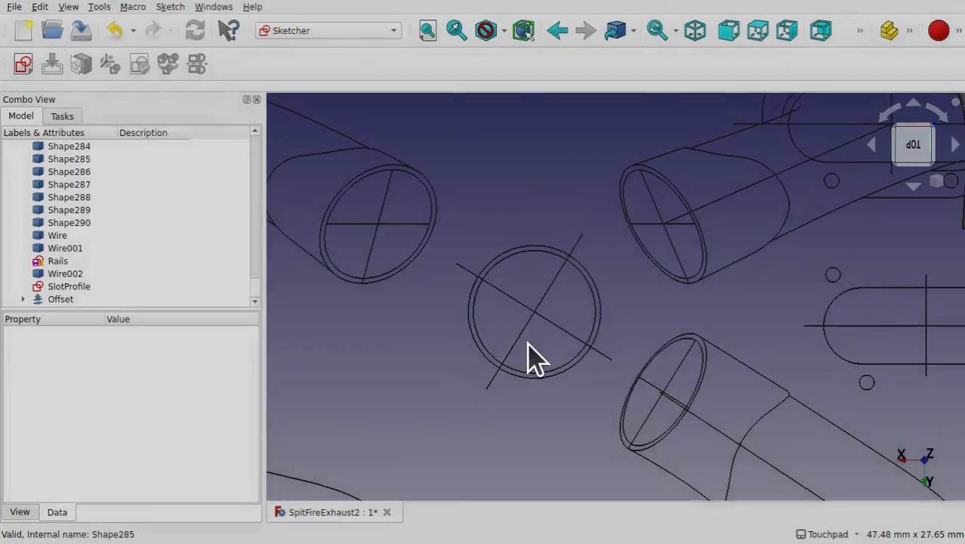
pyautogui.scroll(2, 700, 308)
pyautogui.keyDown('shift'); pyautogui.moveTo(640, 321); pyautogui.dragTo(632, 316, button='middle'); pyautogui.keyUp('shift')
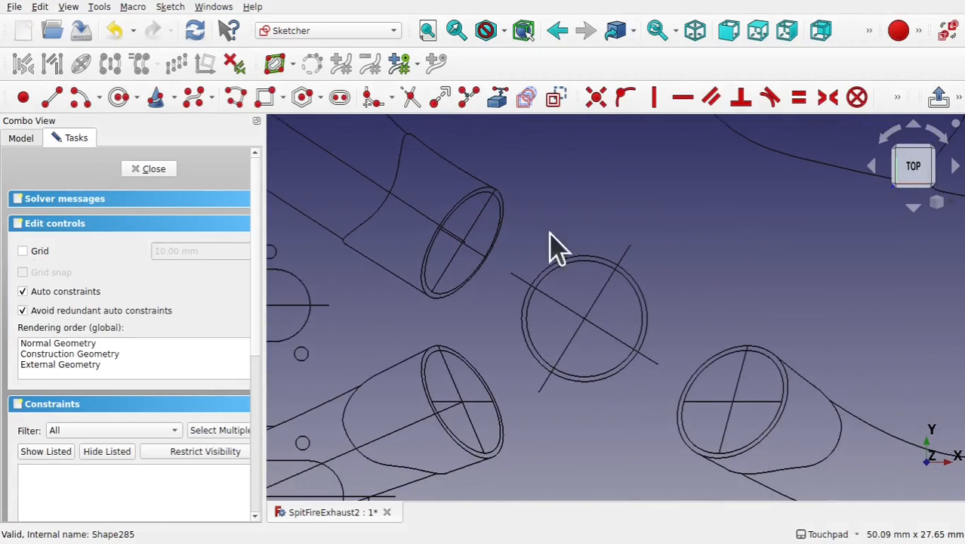
pyautogui.click(498, 100)
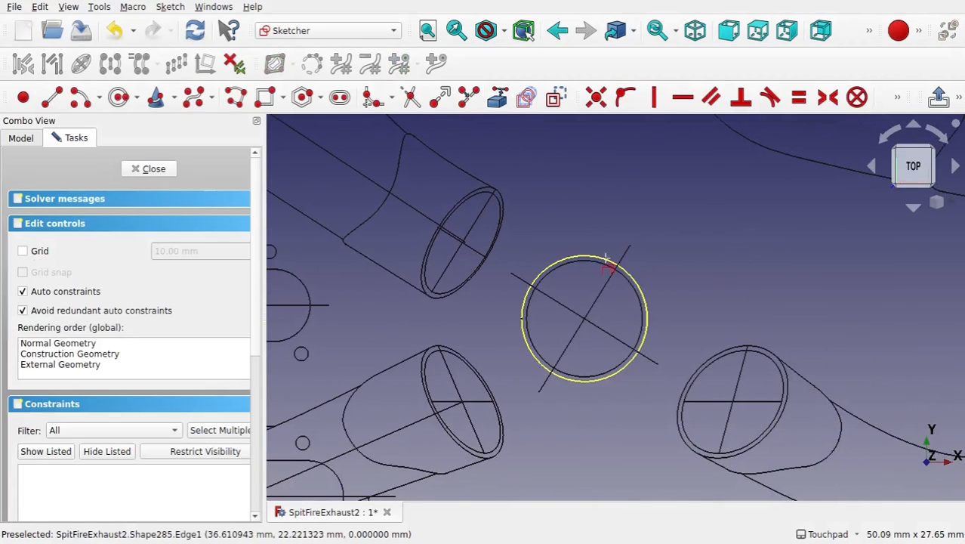
pyautogui.click(596, 261)
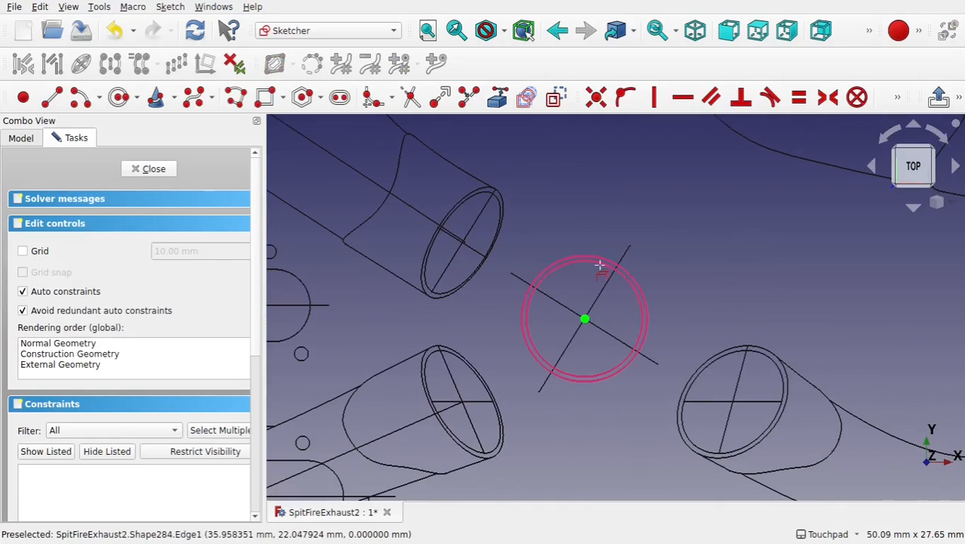
# - Place points on the outer and inner circle edges and constrain them vertically aligned
pyautogui.click(23, 98)
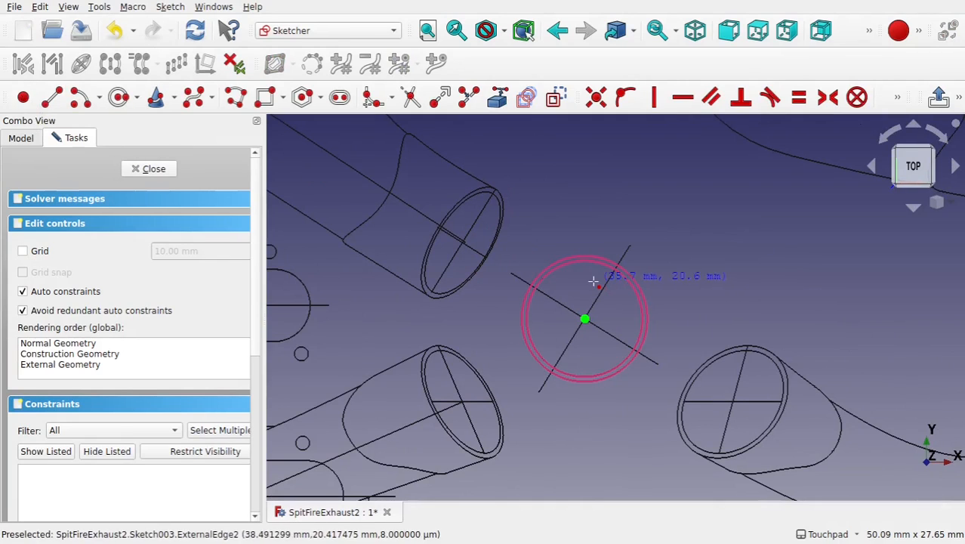
pyautogui.scroll(5, 594, 281)
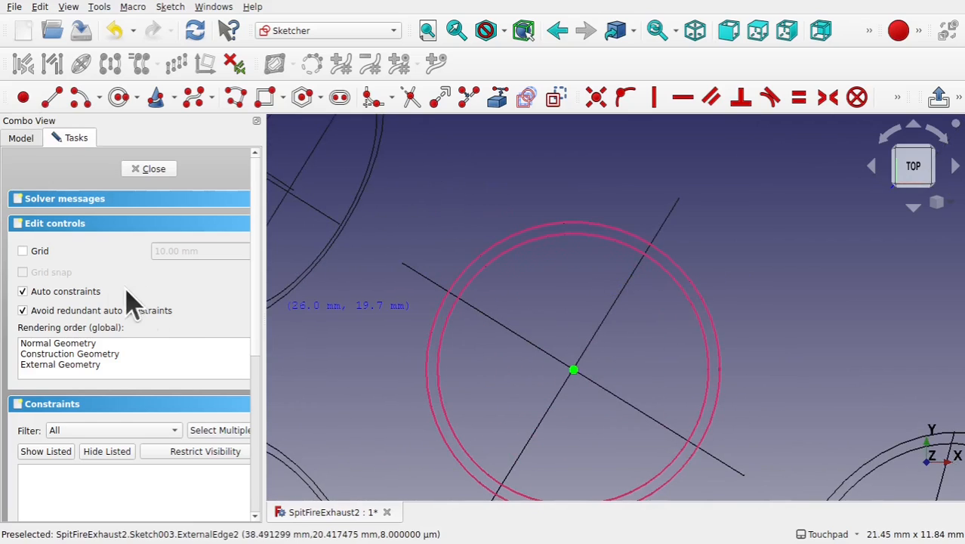
pyautogui.click(572, 223)
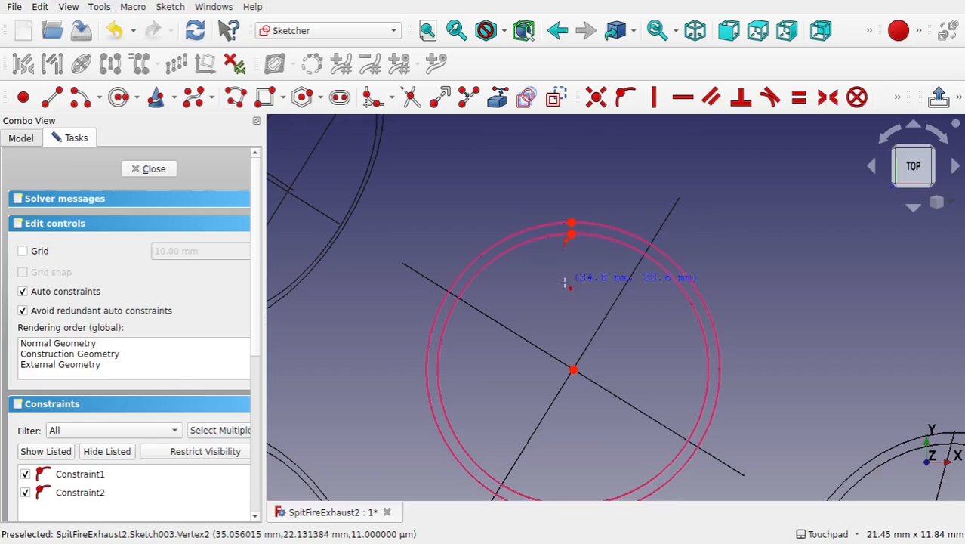
pyautogui.click(571, 224)
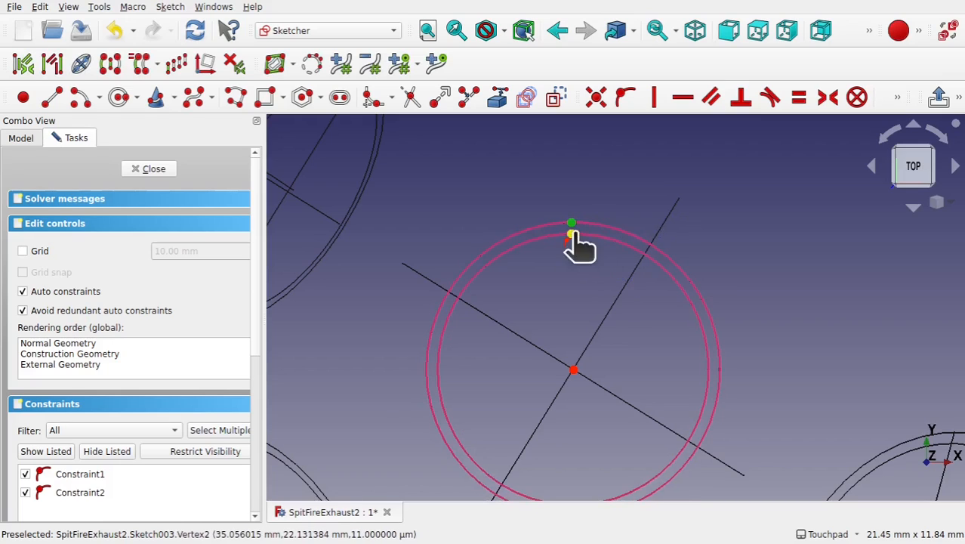
pyautogui.click(571, 234)
pyautogui.click(654, 99)
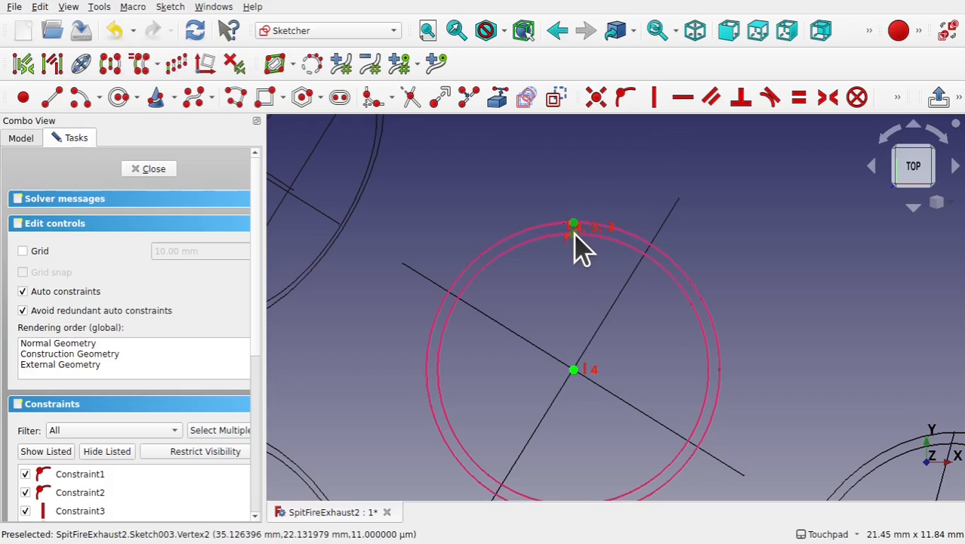
# - Dimension the distance between the two points as 0.35 mm
pyautogui.click(898, 99)
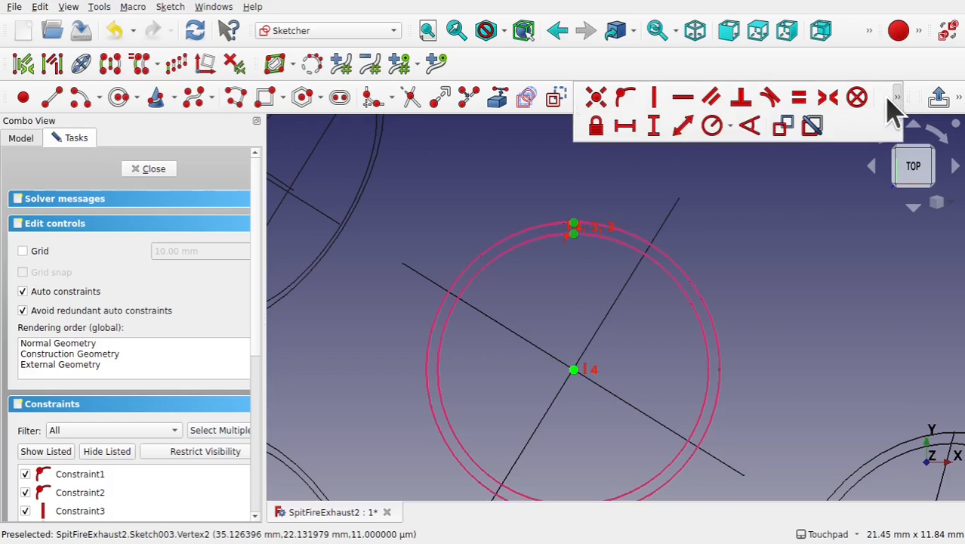
pyautogui.click(682, 129)
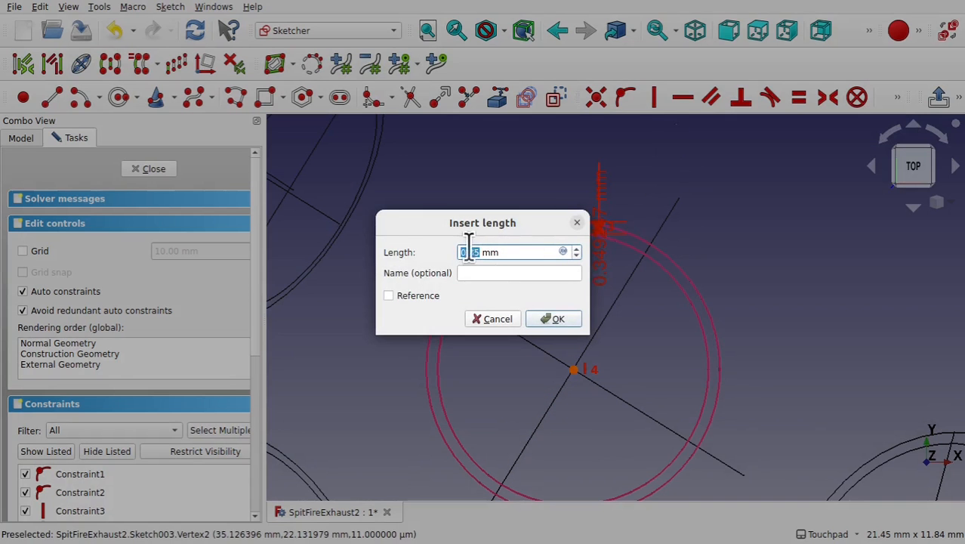
pyautogui.click(559, 323)
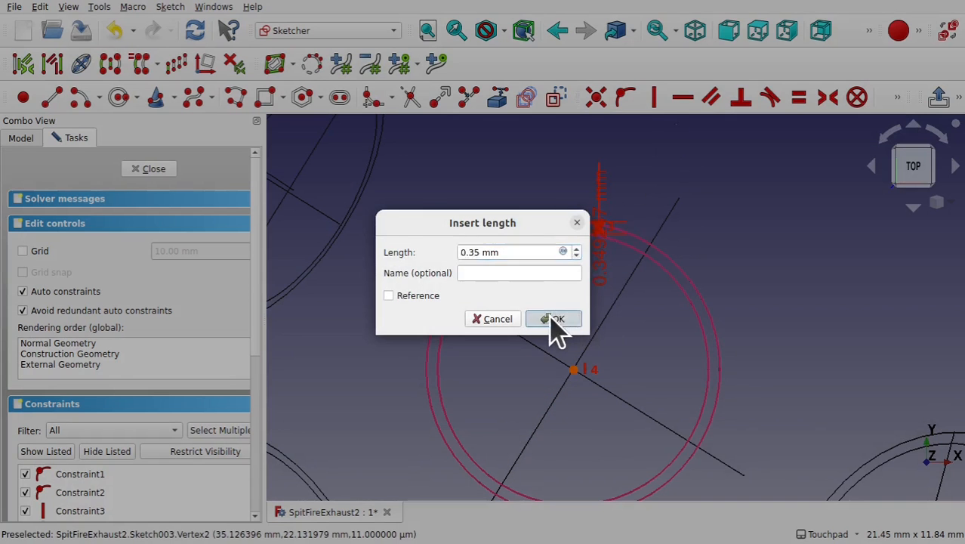
# - Measure the distance between the two points again, move its label aside, and close the sketch
pyautogui.click(612, 300)
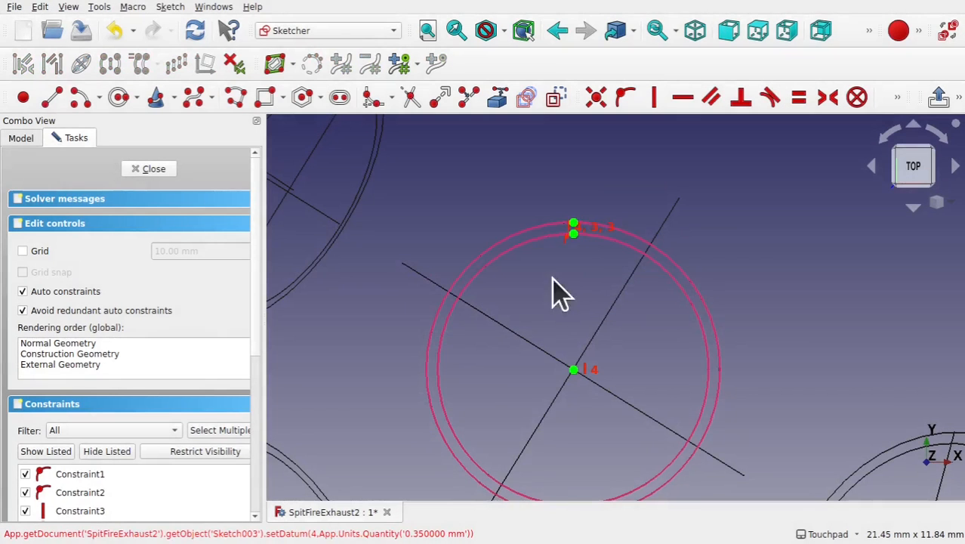
pyautogui.click(572, 225)
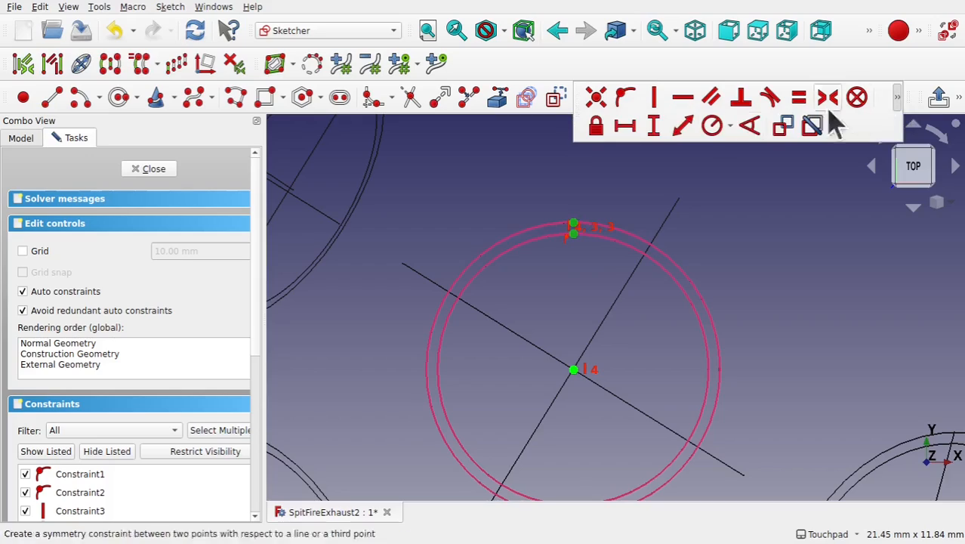
pyautogui.click(683, 127)
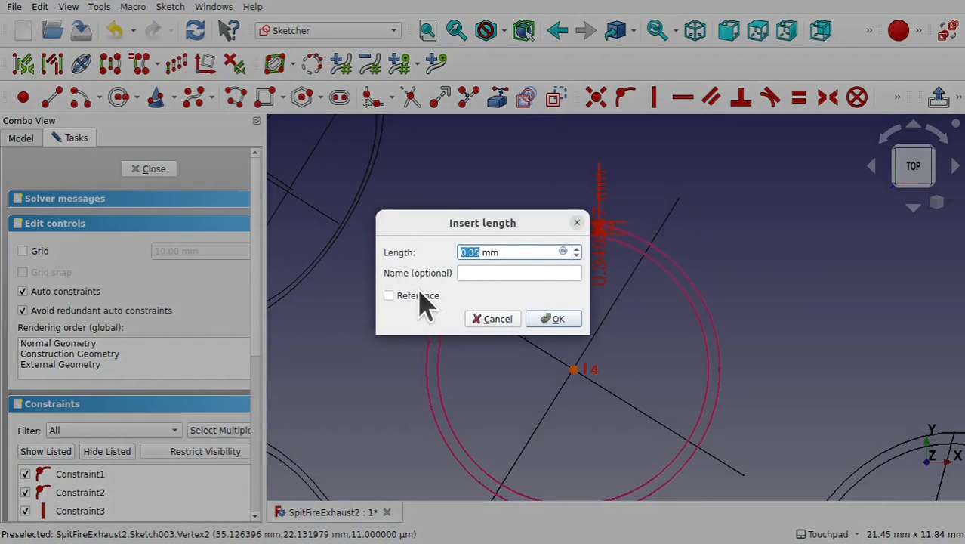
pyautogui.click(555, 318)
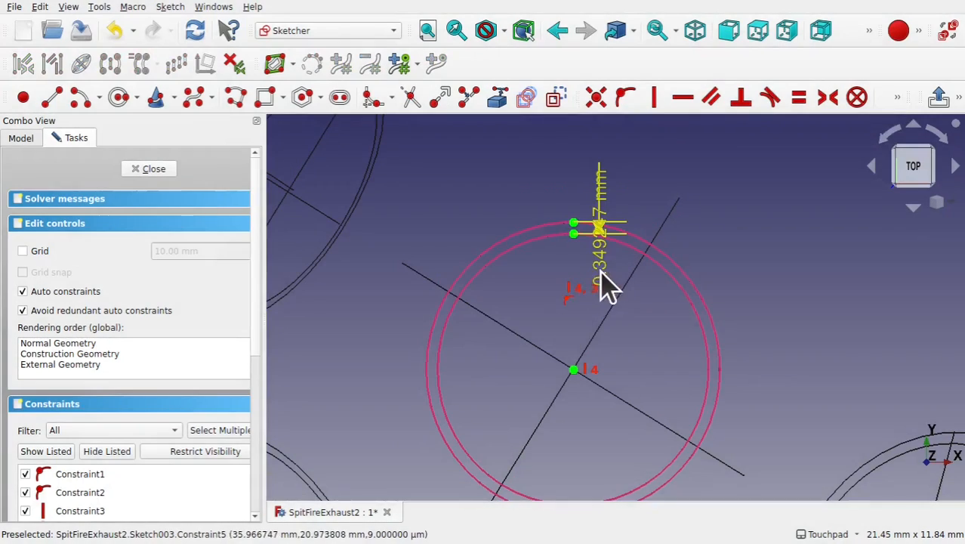
pyautogui.moveTo(614, 280); pyautogui.dragTo(662, 349)
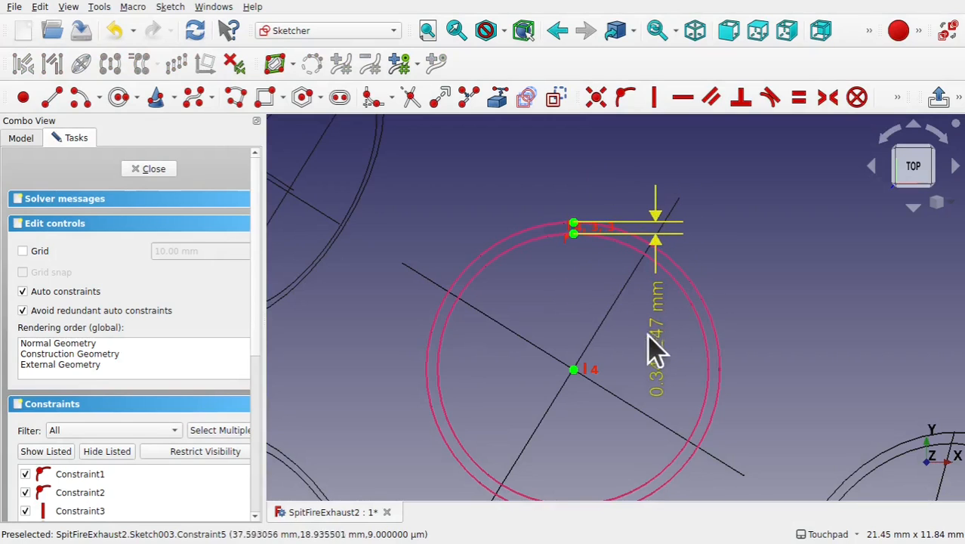
pyautogui.click(153, 169)
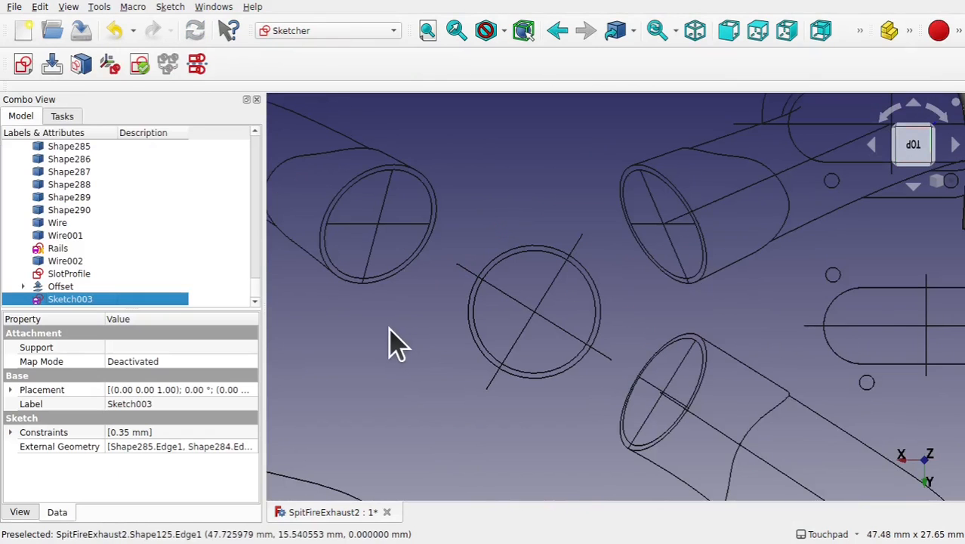
# - Set the Offset thickness value to 0.34 mm and inspect the thinner shell
pyautogui.scroll(-5, 398, 345)
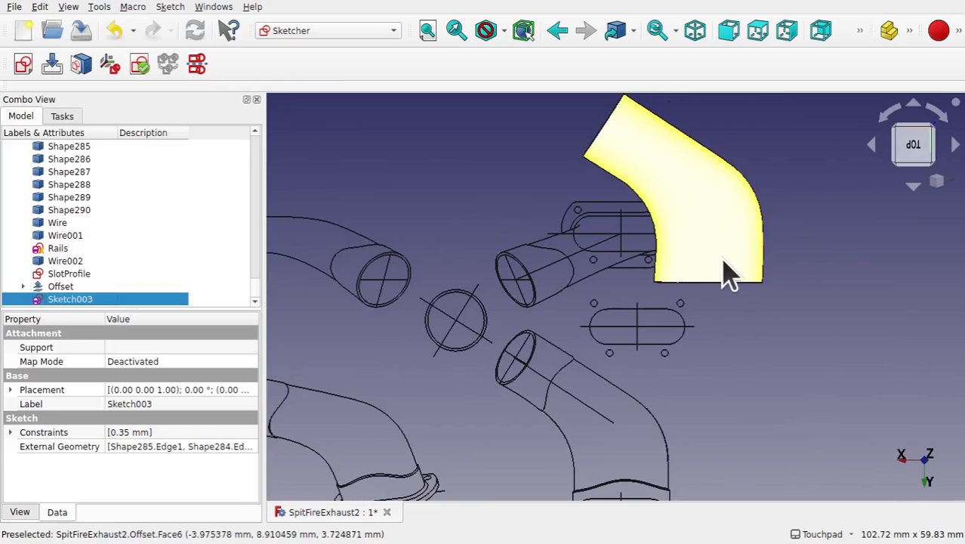
pyautogui.click(727, 273)
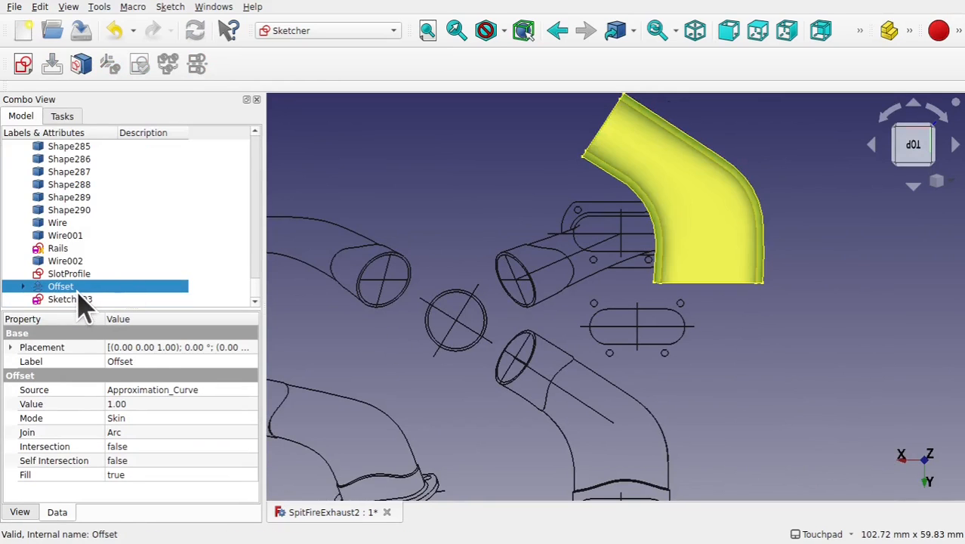
pyautogui.click(149, 405)
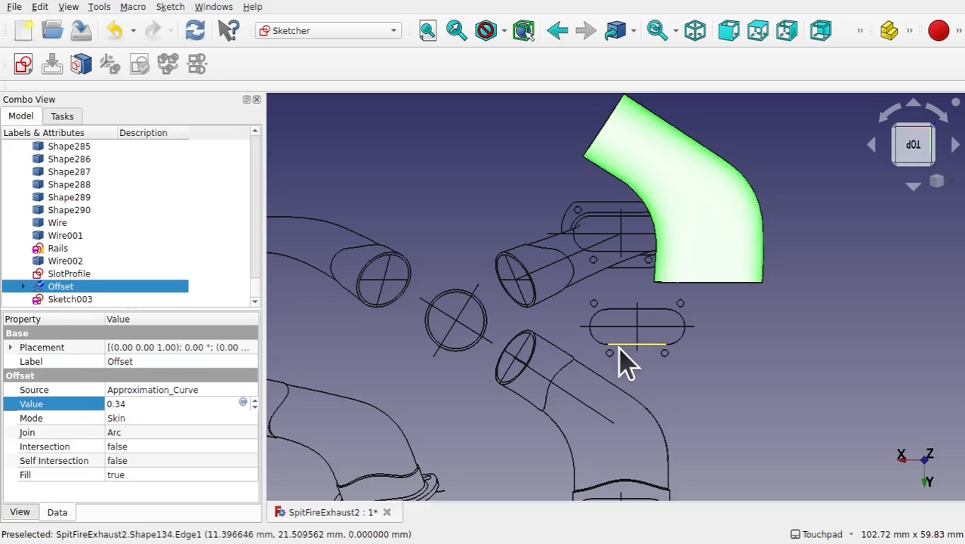
pyautogui.moveTo(636, 374)
pyautogui.mouseDown(button='middle')
pyautogui.moveTo(619, 254)
pyautogui.moveTo(631, 268)
pyautogui.mouseUp(button='middle')
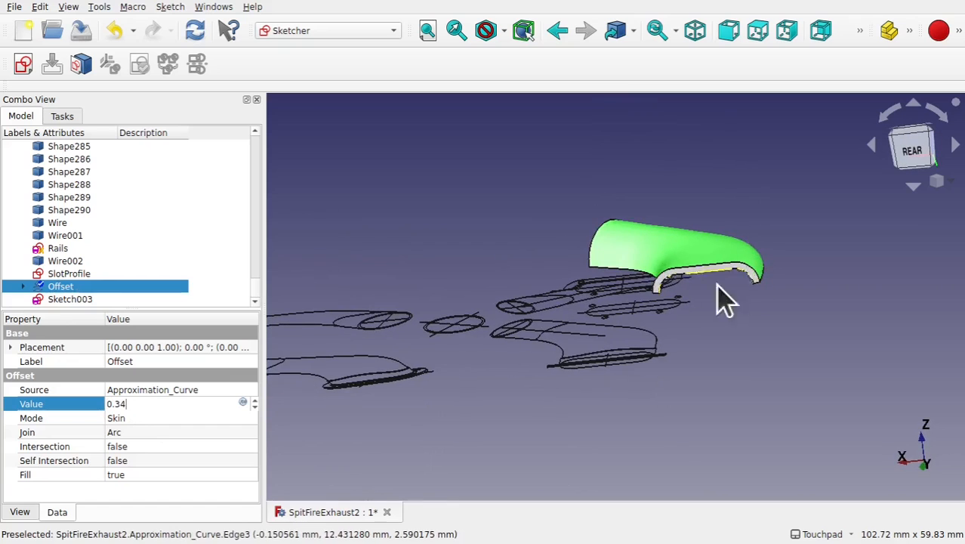
pyautogui.click(753, 310)
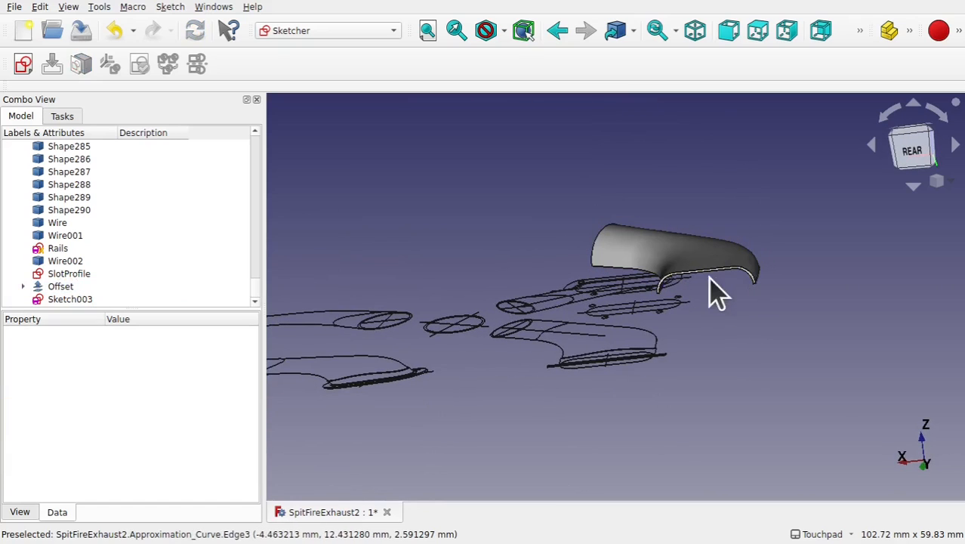
pyautogui.moveTo(753, 310); pyautogui.dragTo(732, 353, button='middle')
pyautogui.scroll(8, 710, 332)
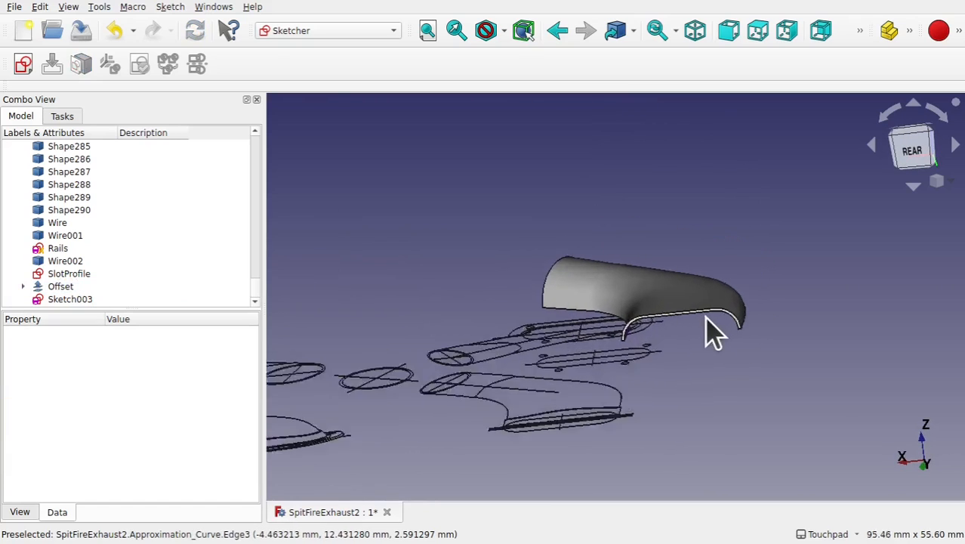
pyautogui.click(77, 288)
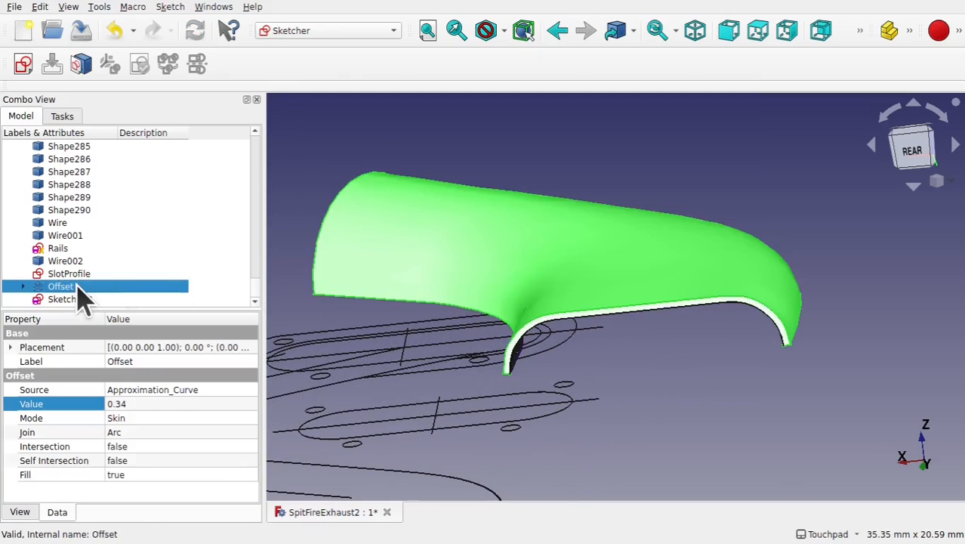
# - Set the Offset value to -0.34 mm so the shell thickens to the other side
pyautogui.click(111, 404)
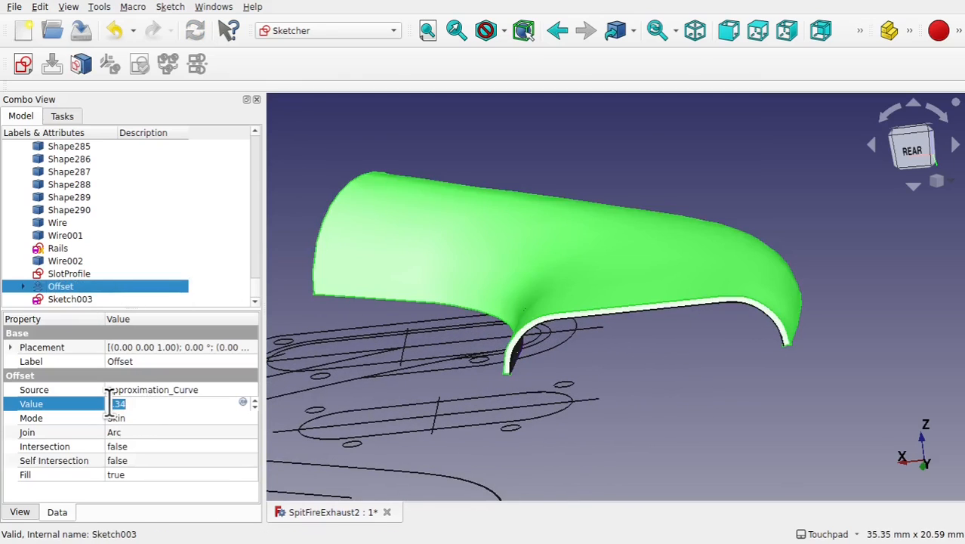
pyautogui.click(171, 419)
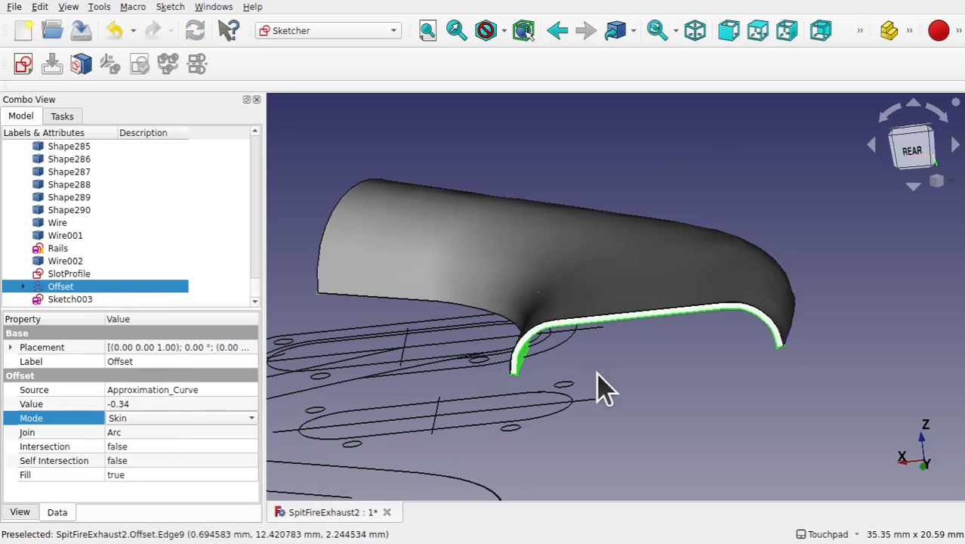
pyautogui.keyDown('alt'); pyautogui.moveTo(712, 272); pyautogui.dragTo(665, 342, button='middle'); pyautogui.keyUp('alt')
pyautogui.click(665, 341)
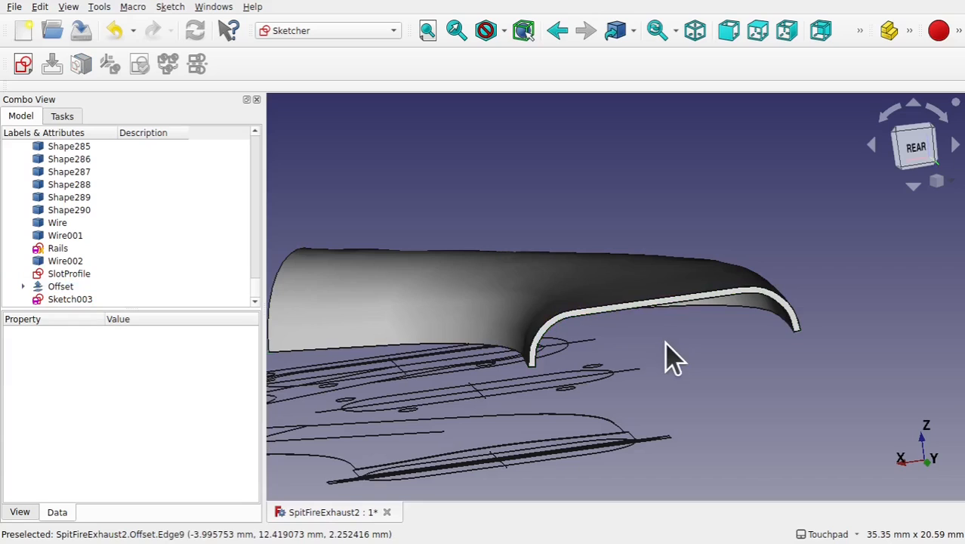
# - Hide the Approximation_Curve surface under Offset to view the thickened shell on its own
pyautogui.click(23, 288)
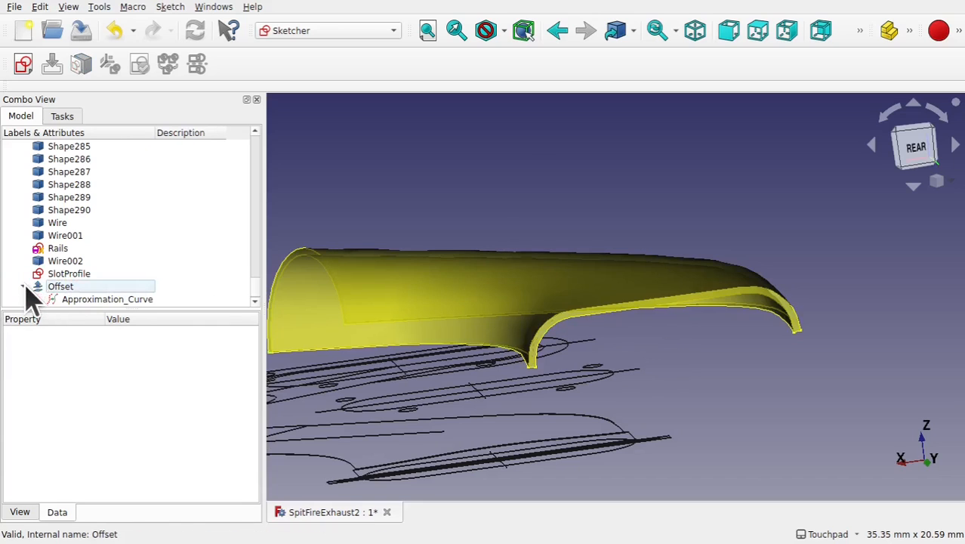
pyautogui.click(118, 302)
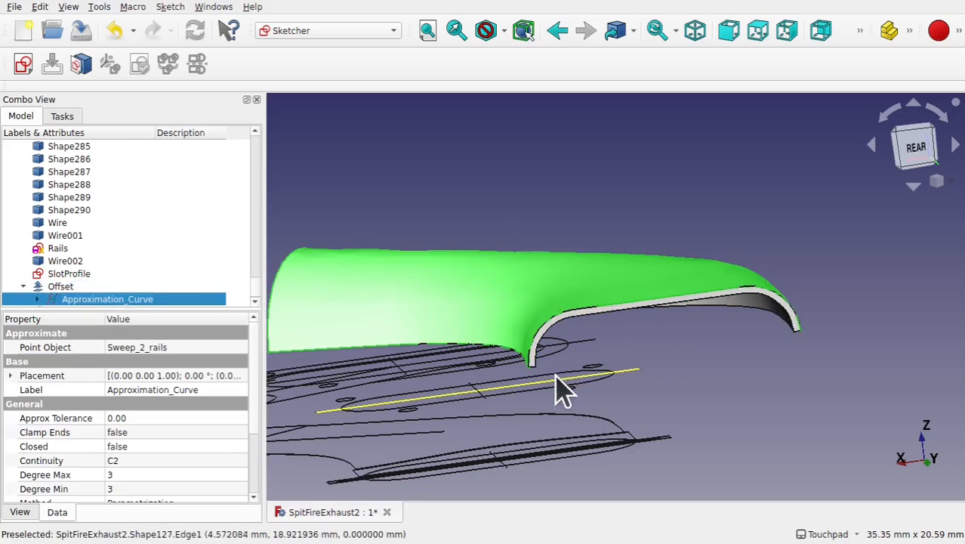
pyautogui.keyDown('alt'); pyautogui.moveTo(558, 388); pyautogui.dragTo(510, 332, button='middle'); pyautogui.keyUp('alt')
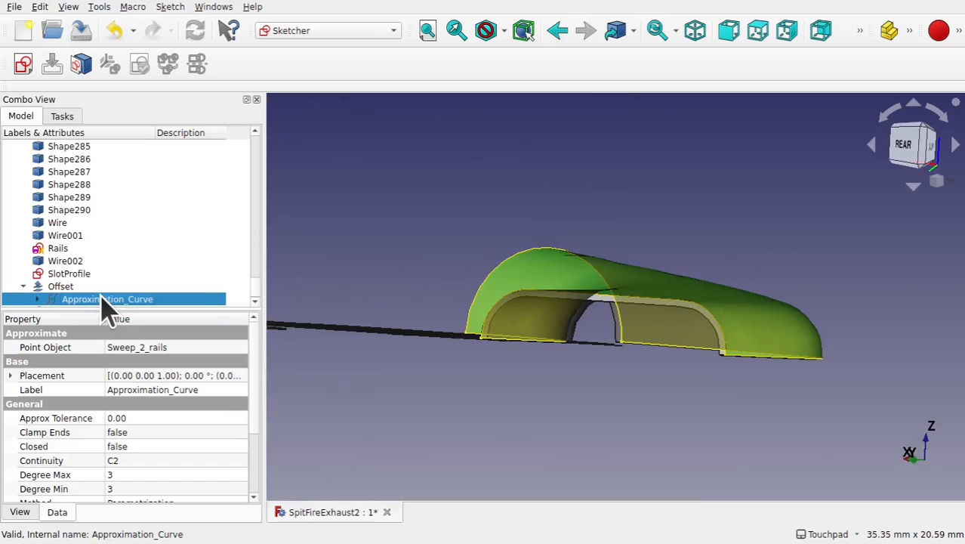
pyautogui.press('space')
pyautogui.keyDown('alt'); pyautogui.moveTo(562, 240); pyautogui.dragTo(635, 365, button='middle'); pyautogui.keyUp('alt')
pyautogui.scroll(-2, 543, 367)
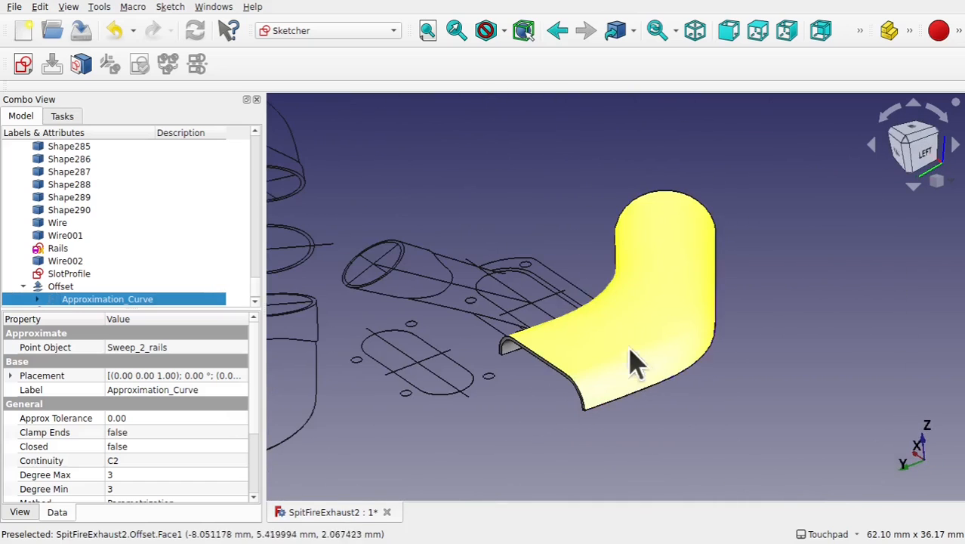
# - Switch to the Part workbench and mirror the offset shell across the XY plane
pyautogui.click(348, 34)
pyautogui.click(423, 286)
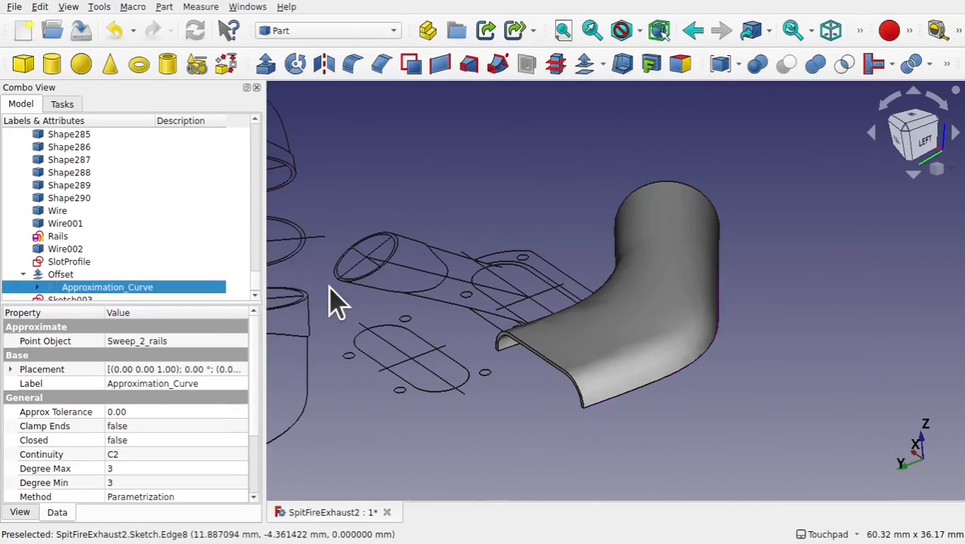
pyautogui.click(684, 302)
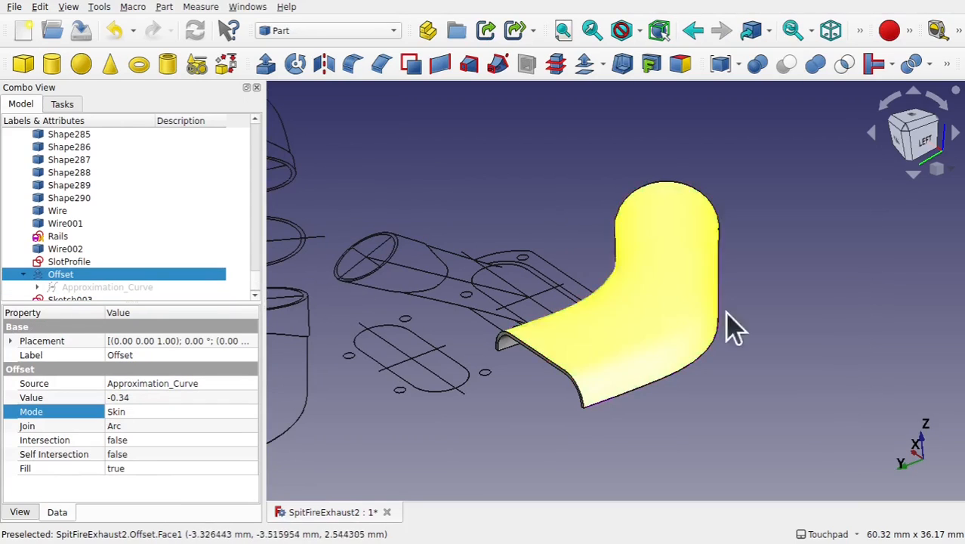
pyautogui.keyDown('alt'); pyautogui.moveTo(732, 323); pyautogui.dragTo(866, 434, button='middle'); pyautogui.keyUp('alt')
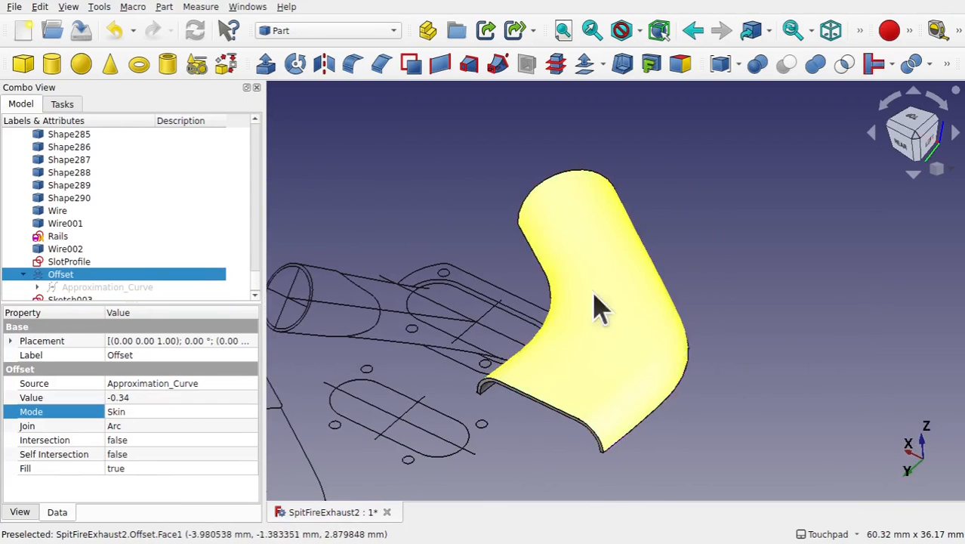
pyautogui.click(164, 6)
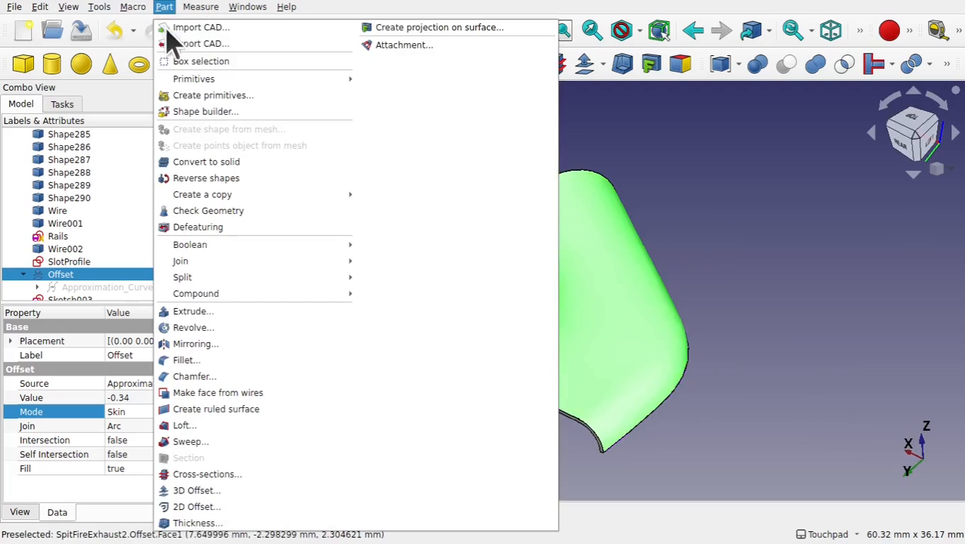
pyautogui.click(286, 343)
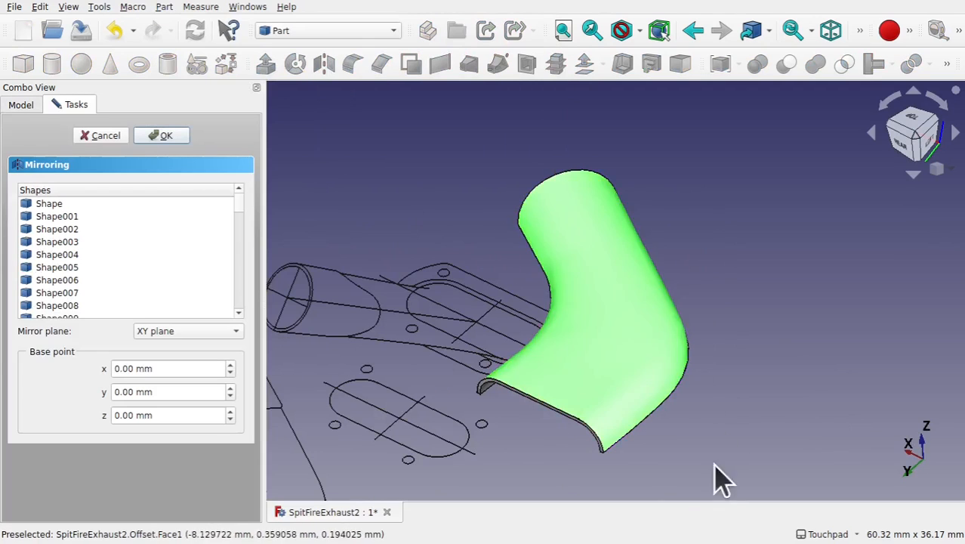
pyautogui.moveTo(871, 430)
pyautogui.keyDown('shift'); pyautogui.mouseDown()
pyautogui.moveTo(808, 416)
pyautogui.moveTo(791, 423)
pyautogui.mouseUp(); pyautogui.keyUp('shift')
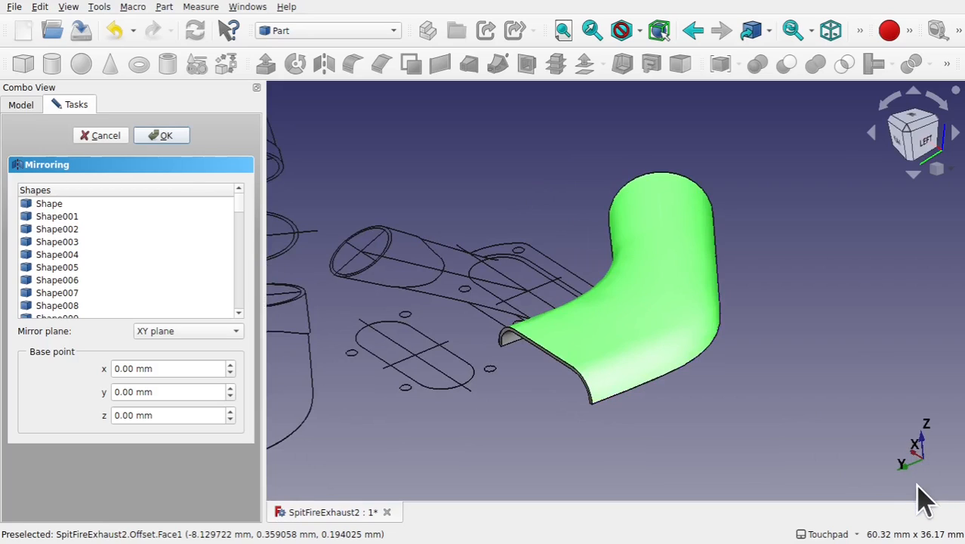
pyautogui.keyDown('shift'); pyautogui.moveTo(926, 473); pyautogui.dragTo(942, 479); pyautogui.keyUp('shift')
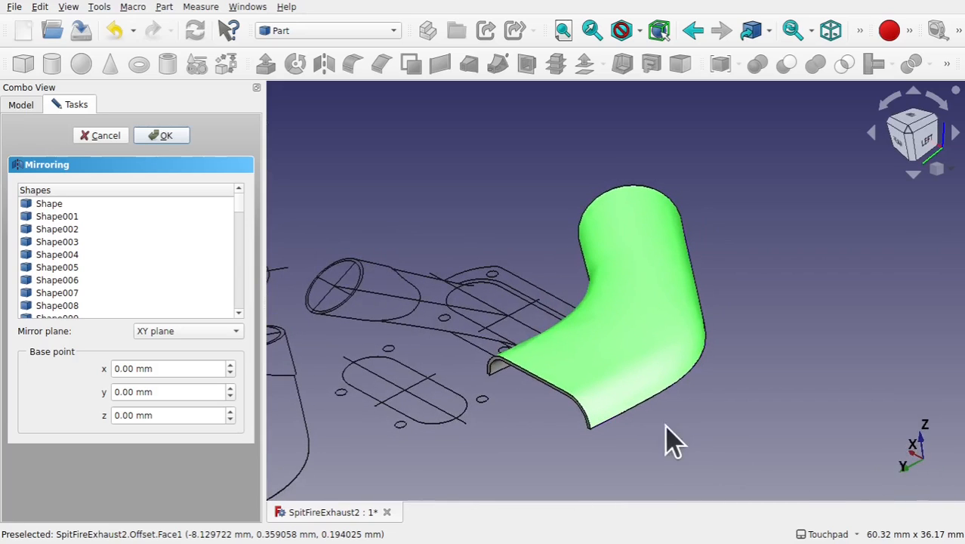
pyautogui.click(163, 137)
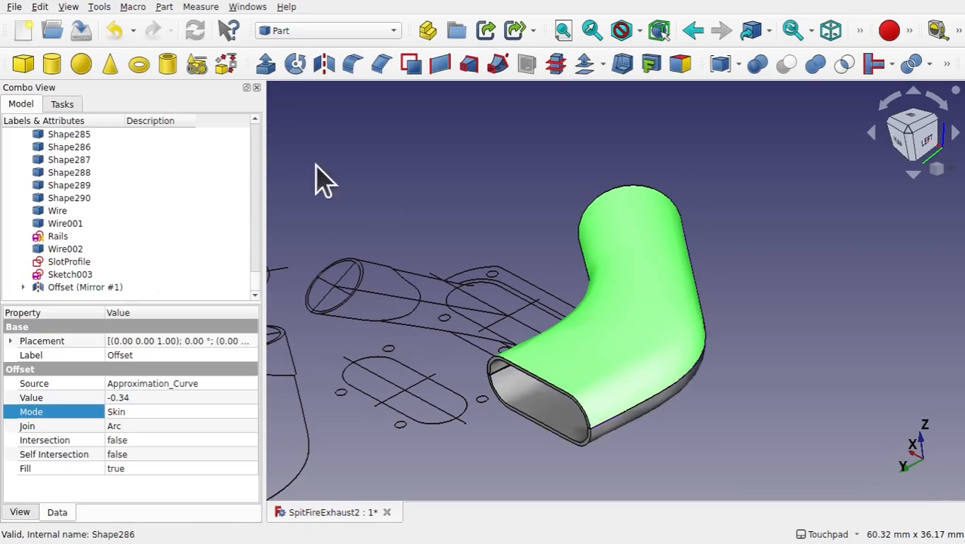
# - Fuse the mirrored copy and the original offset shell into one body with a Boolean Union
pyautogui.keyDown('shift'); pyautogui.moveTo(662, 339); pyautogui.dragTo(586, 283); pyautogui.keyUp('shift')
pyautogui.scroll(3, 606, 379)
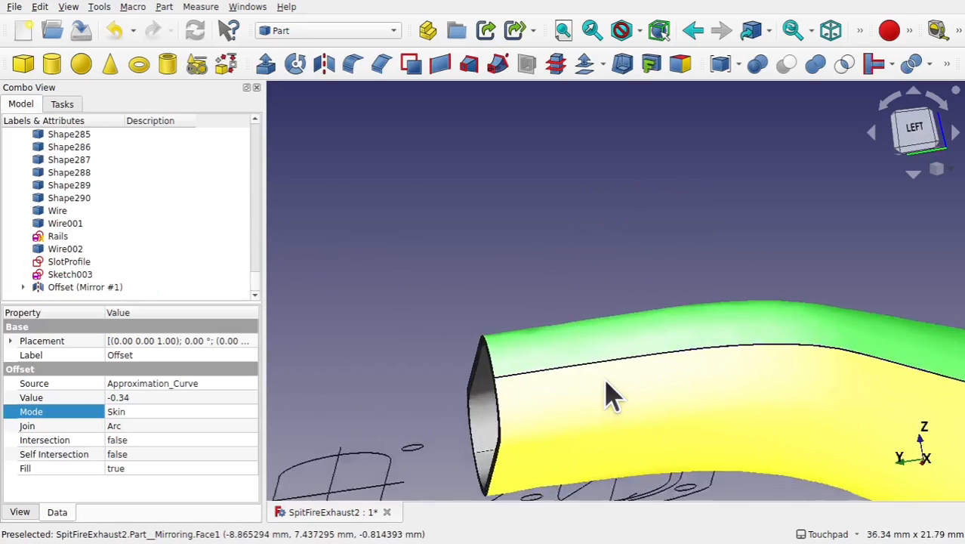
pyautogui.keyDown('shift'); pyautogui.moveTo(605, 392); pyautogui.dragTo(681, 371); pyautogui.keyUp('shift')
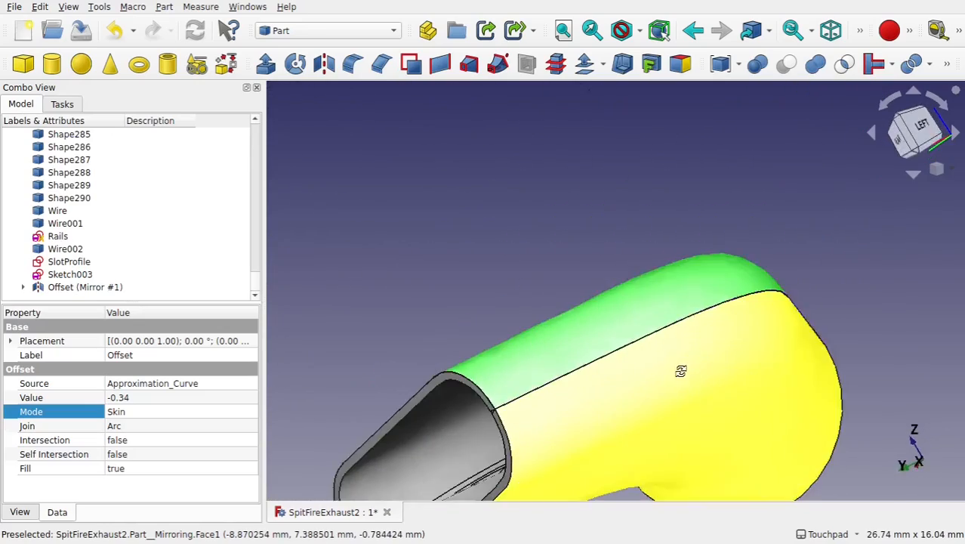
pyautogui.keyDown('shift'); pyautogui.moveTo(681, 371); pyautogui.dragTo(700, 379); pyautogui.keyUp('shift')
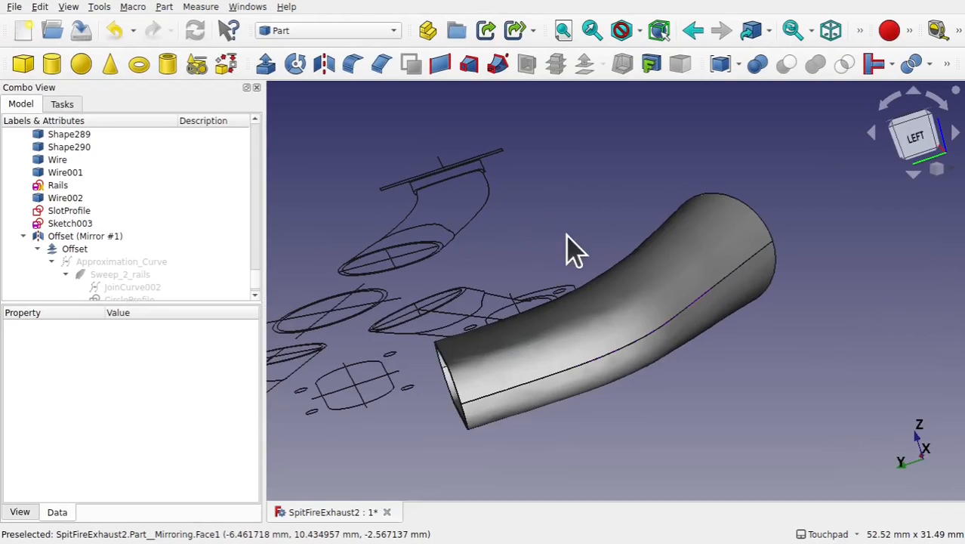
pyautogui.keyDown('shift'); pyautogui.moveTo(573, 249); pyautogui.dragTo(551, 243); pyautogui.keyUp('shift')
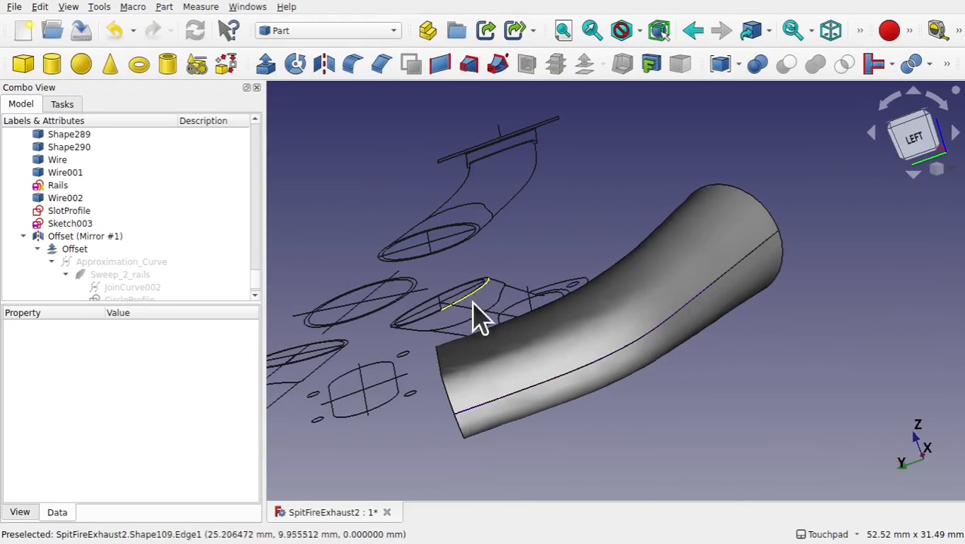
pyautogui.click(520, 357)
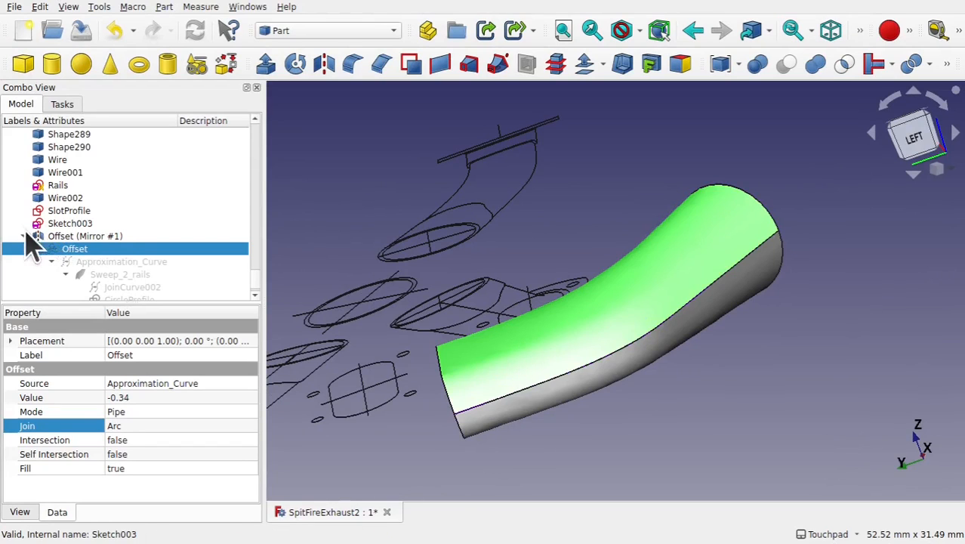
pyautogui.scroll(2, 25, 244)
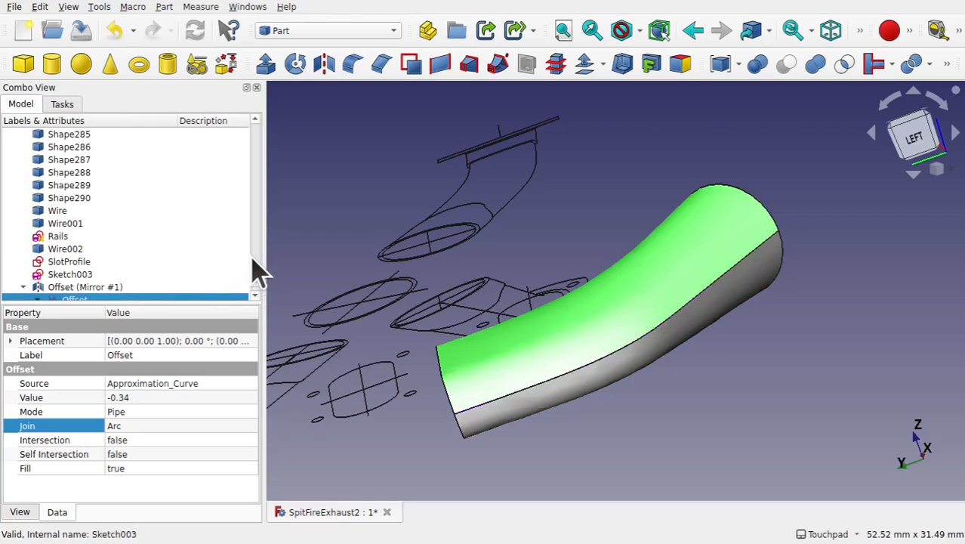
pyautogui.scroll(-3, 257, 291)
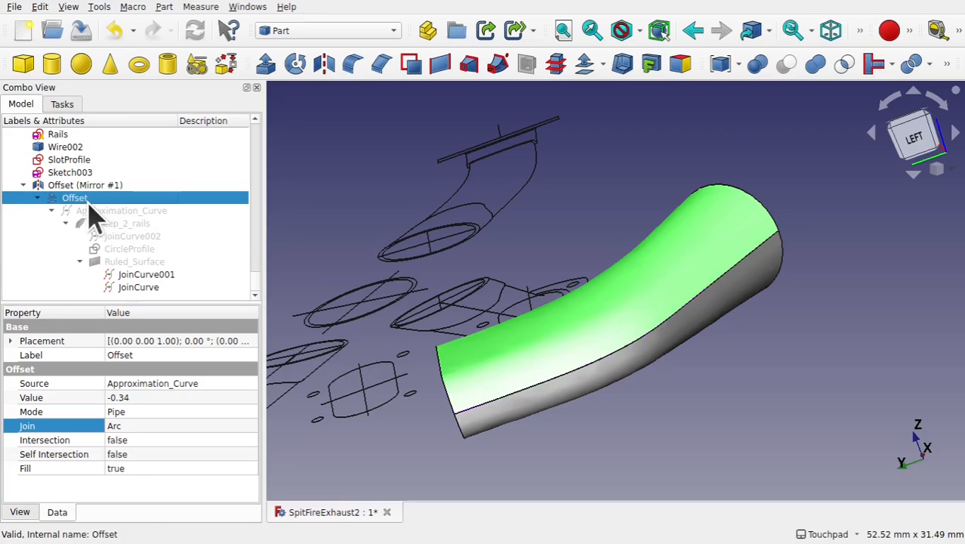
pyautogui.scroll(3, 39, 211)
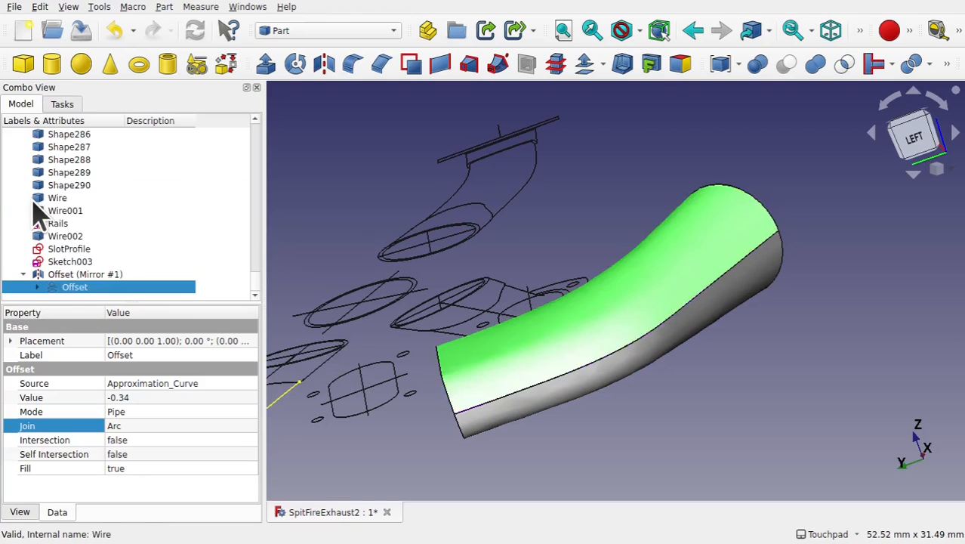
pyautogui.keyDown('ctrl'); pyautogui.click(74, 276); pyautogui.keyUp('ctrl')
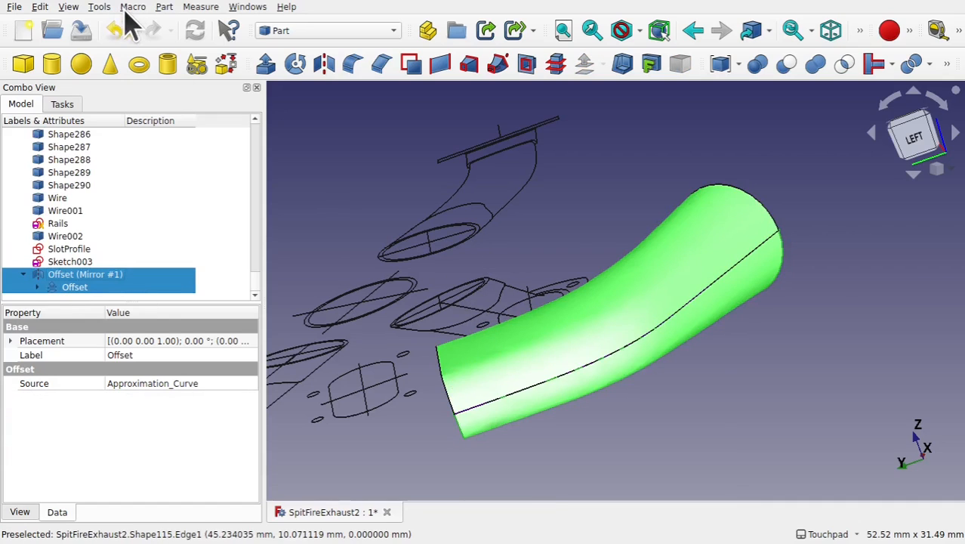
pyautogui.click(164, 6)
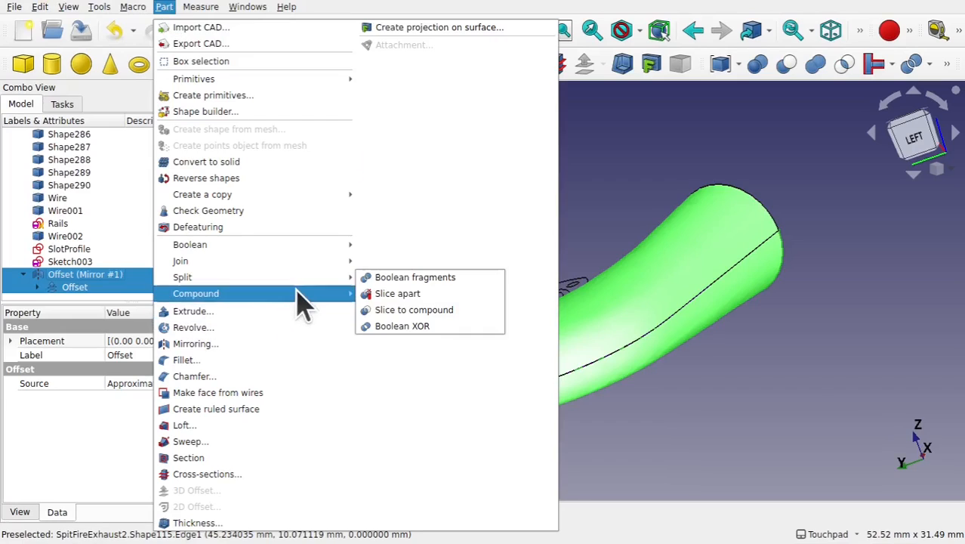
pyautogui.moveTo(341, 250)
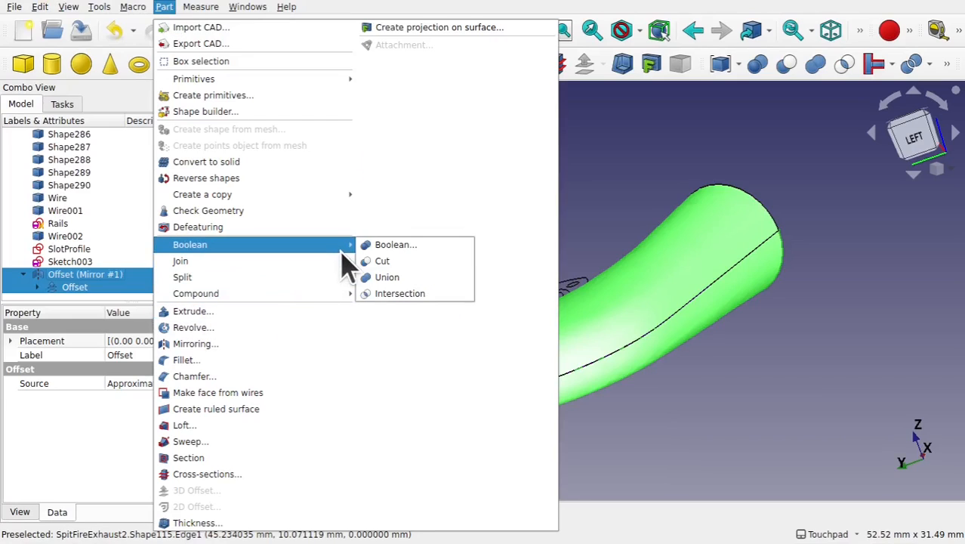
pyautogui.click(425, 277)
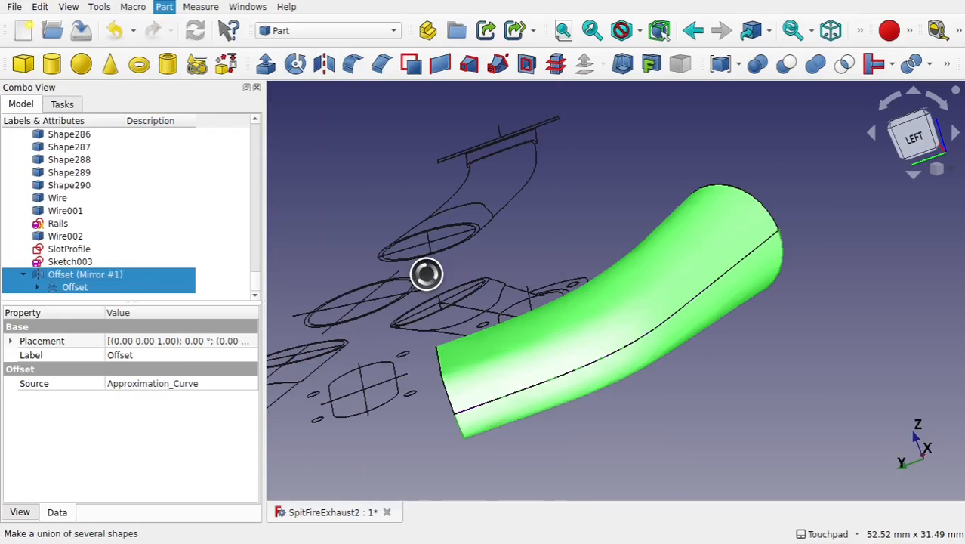
# - Orbit and zoom around the fused exhaust stub to compare it with the imported drawing
pyautogui.keyDown('alt'); pyautogui.moveTo(531, 264); pyautogui.dragTo(637, 323); pyautogui.keyUp('alt')
pyautogui.scroll(-3, 541, 357)
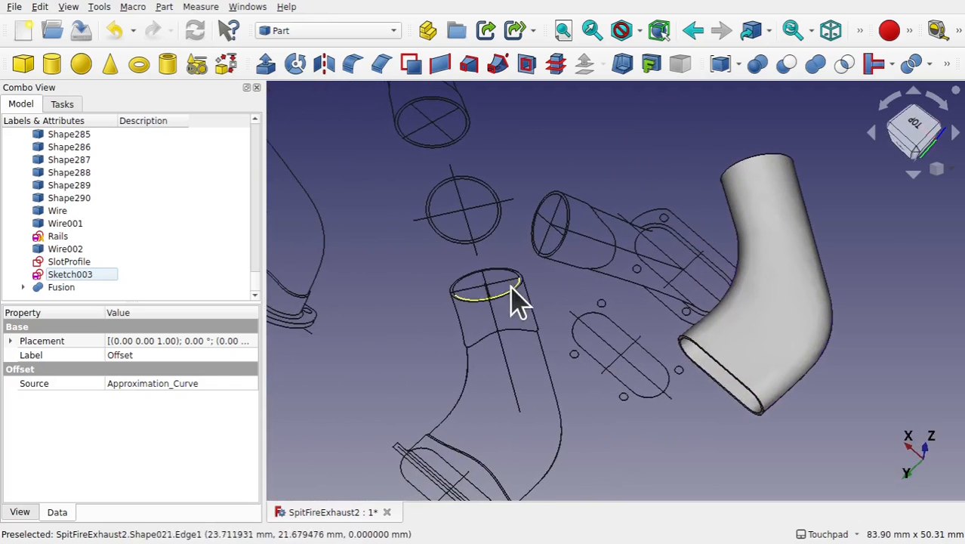
pyautogui.keyDown('alt'); pyautogui.moveTo(517, 414); pyautogui.dragTo(509, 313); pyautogui.keyUp('alt')
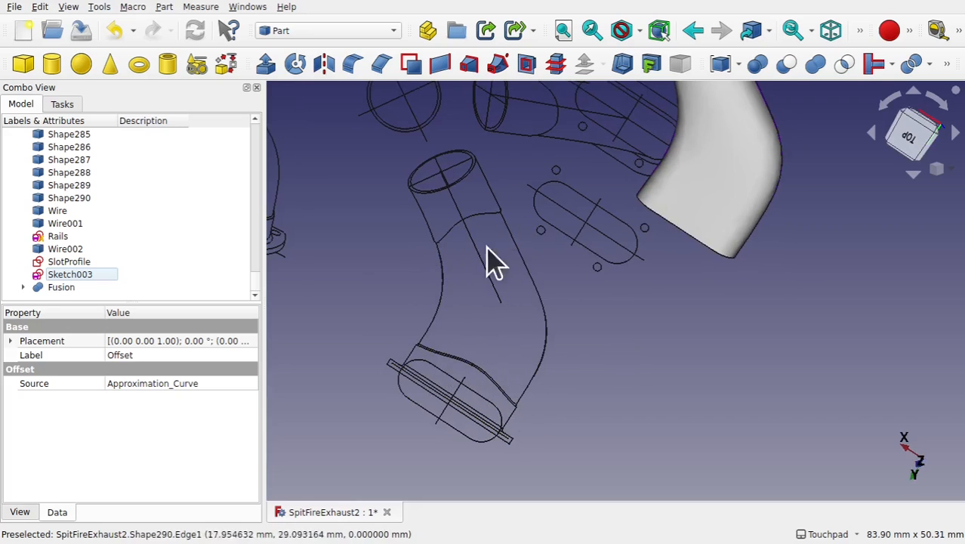
pyautogui.keyDown('shift'); pyautogui.moveTo(554, 151); pyautogui.dragTo(569, 190); pyautogui.keyUp('shift')
pyautogui.scroll(-4, 571, 205)
pyautogui.scroll(6, 394, 244)
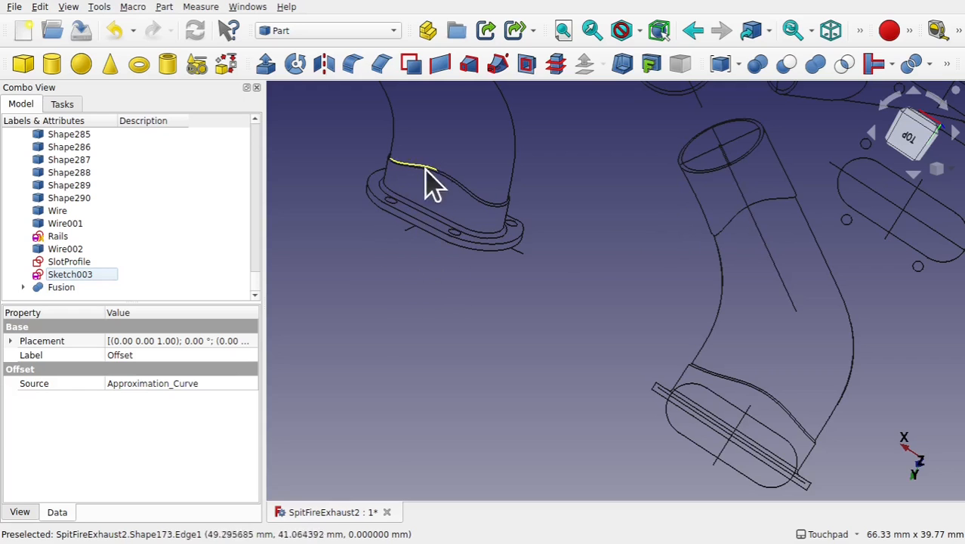
pyautogui.keyDown('alt'); pyautogui.moveTo(476, 240); pyautogui.dragTo(432, 315); pyautogui.keyUp('alt')
pyautogui.scroll(-3, 461, 196)
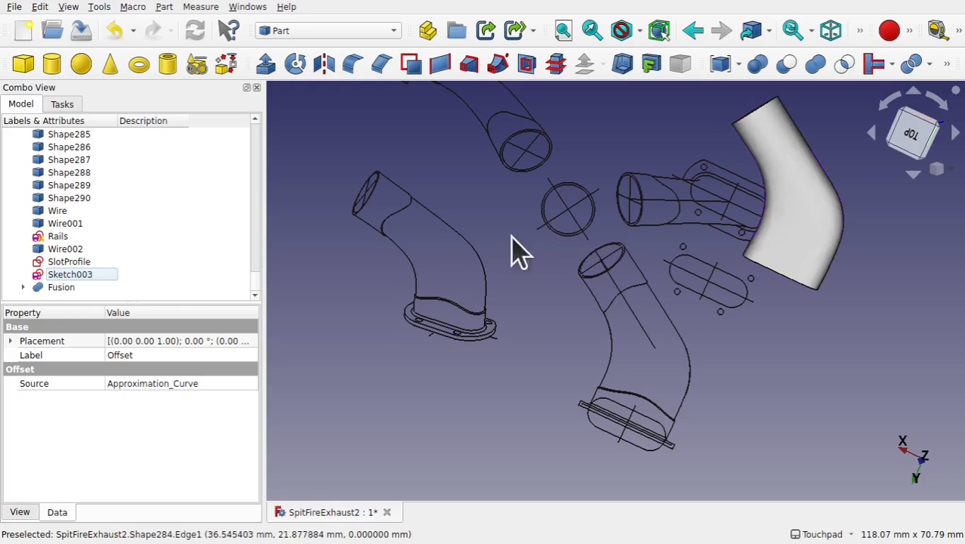
pyautogui.keyDown('alt'); pyautogui.moveTo(499, 261); pyautogui.dragTo(566, 327); pyautogui.keyUp('alt')
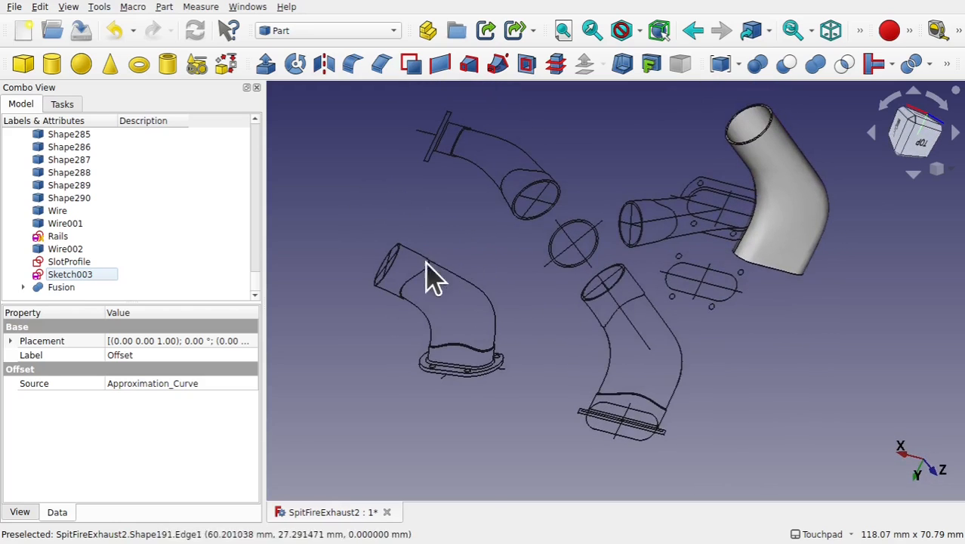
pyautogui.keyDown('alt'); pyautogui.moveTo(431, 276); pyautogui.dragTo(725, 144); pyautogui.keyUp('alt')
pyautogui.scroll(4, 714, 145)
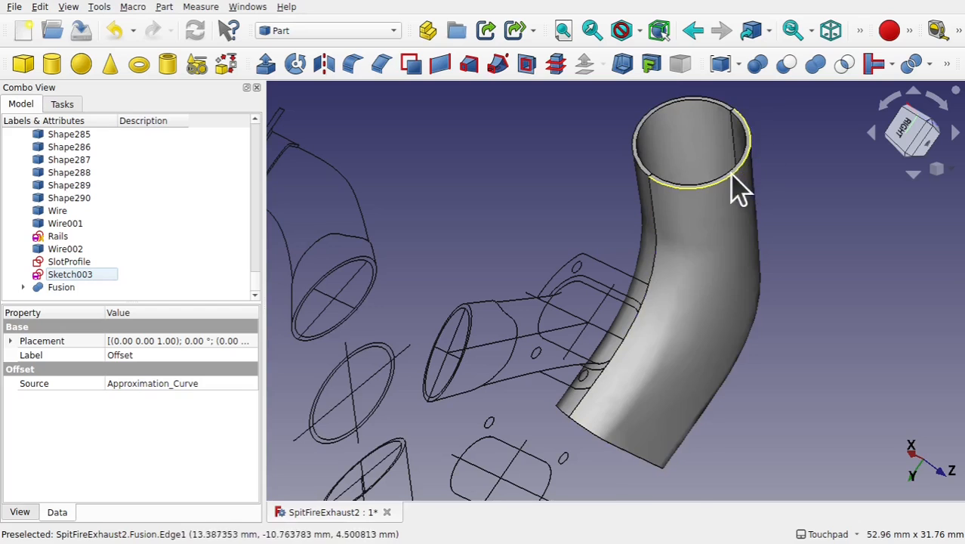
pyautogui.scroll(-5, 642, 272)
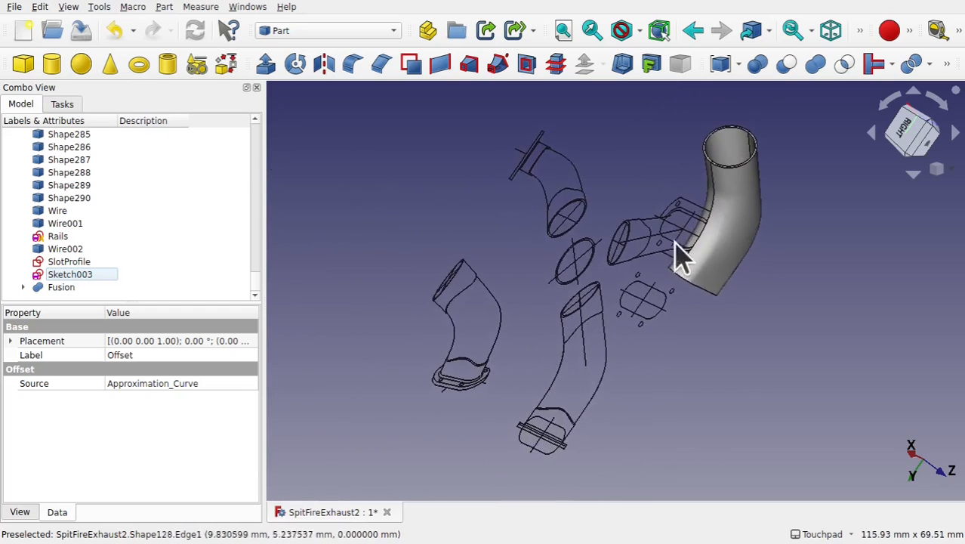
pyautogui.keyDown('alt'); pyautogui.moveTo(674, 242); pyautogui.dragTo(552, 227); pyautogui.keyUp('alt')
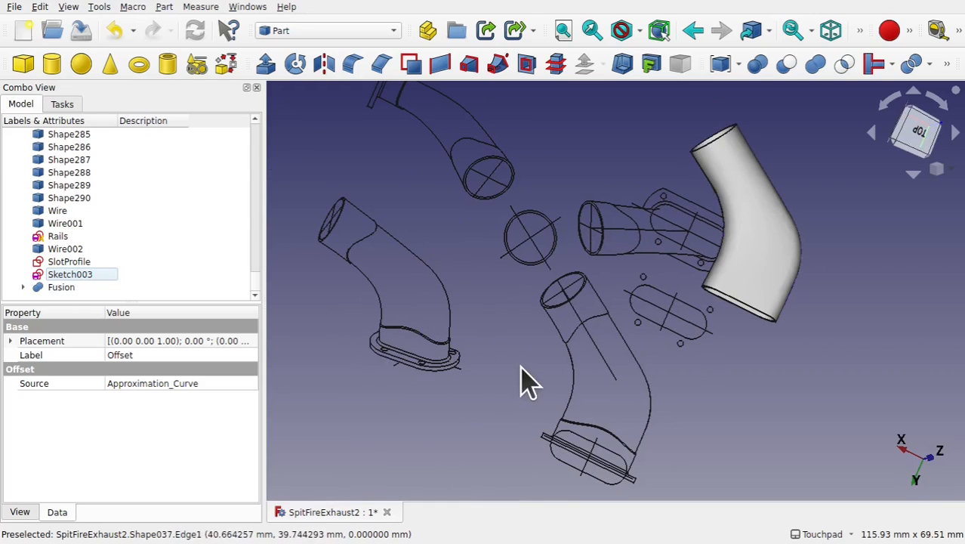
pyautogui.scroll(3, 386, 359)
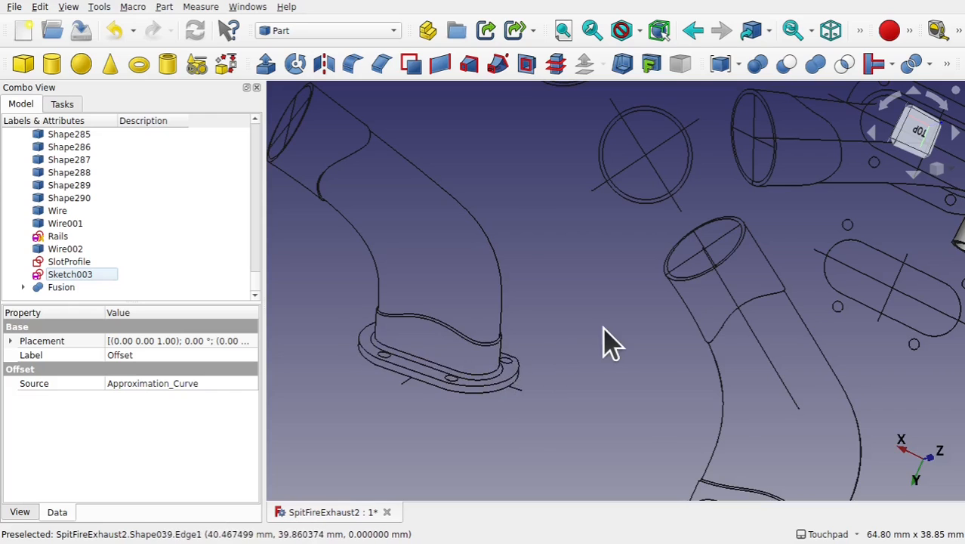
# - Switch to the Sketcher workbench
pyautogui.scroll(-3, 603, 340)
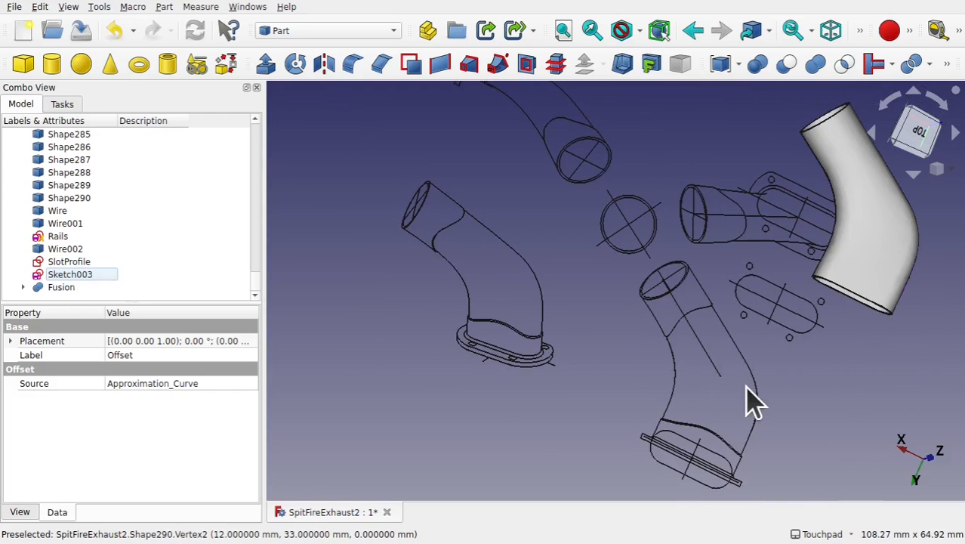
pyautogui.keyDown('shift'); pyautogui.moveTo(688, 327); pyautogui.dragTo(627, 320, button='middle'); pyautogui.keyUp('shift')
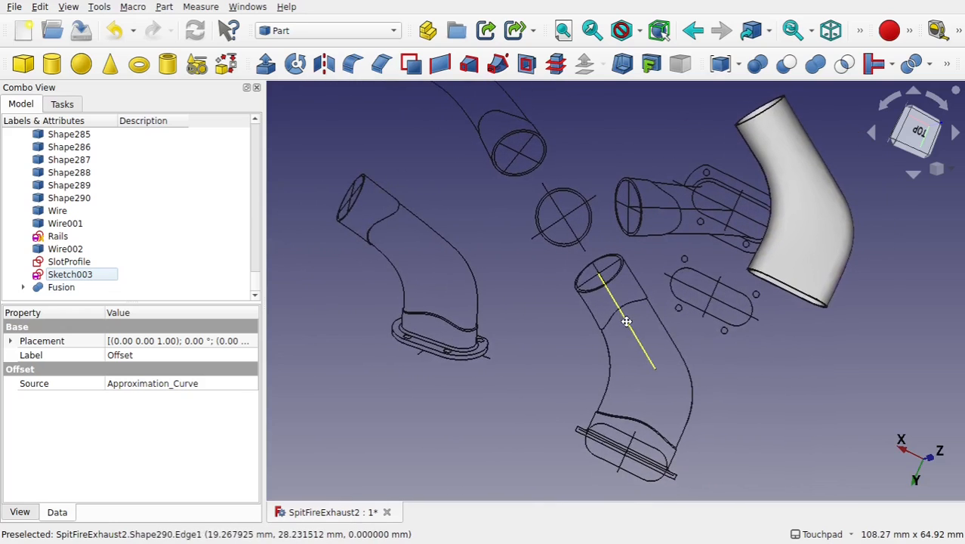
pyautogui.click(738, 377)
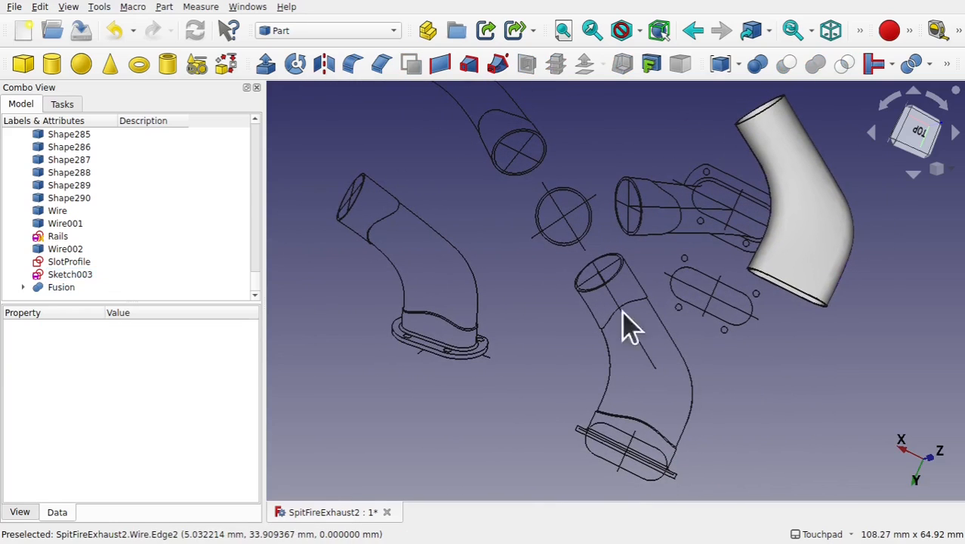
pyautogui.click(332, 33)
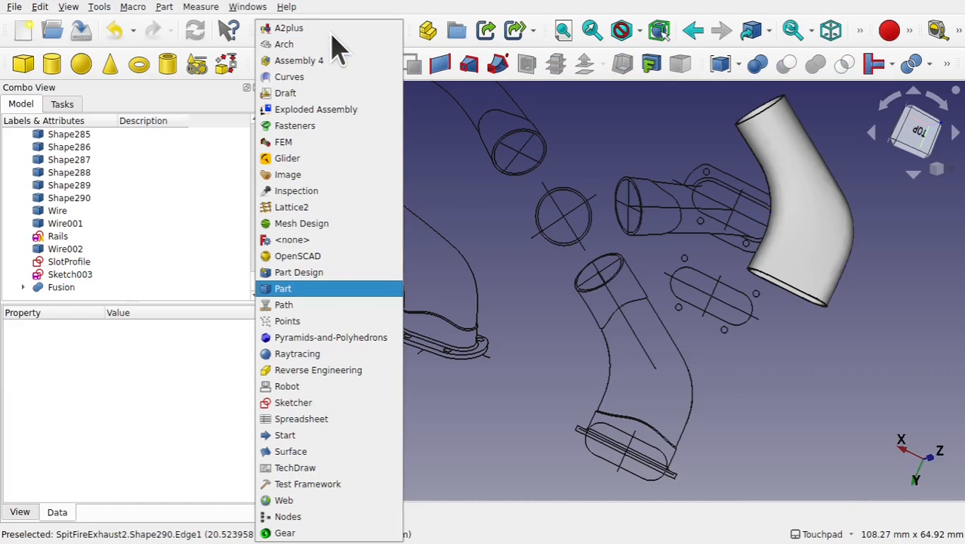
pyautogui.click(345, 403)
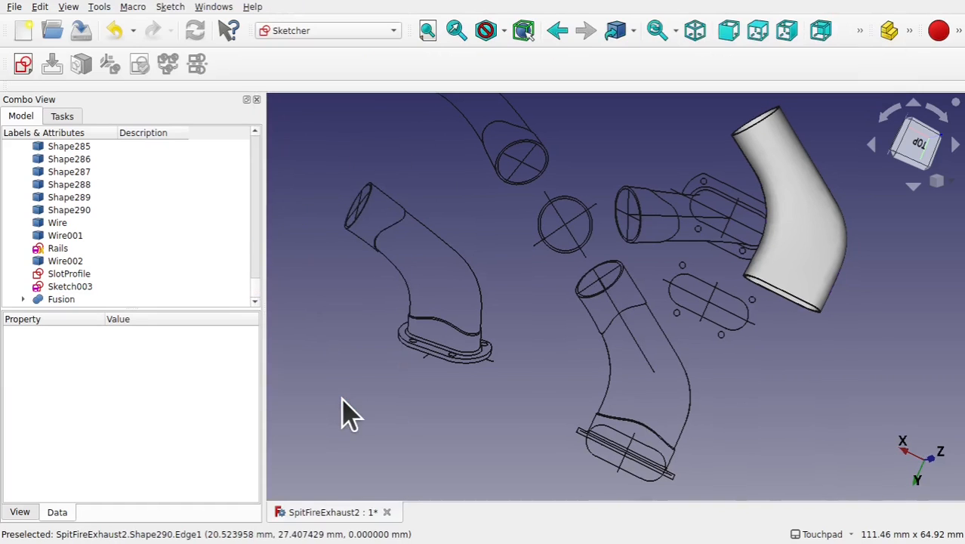
# - Set the top view and create a new sketch on the XY-Plane
pyautogui.click(910, 151)
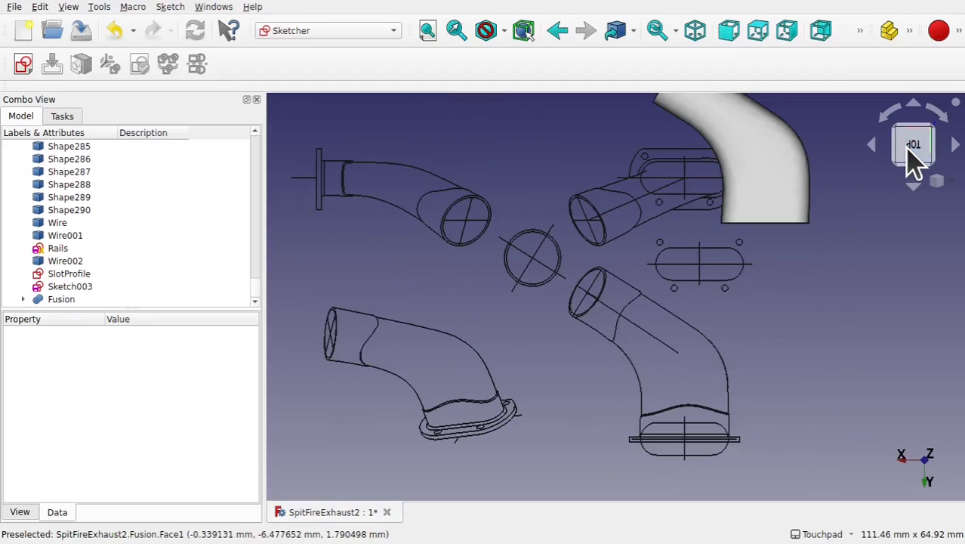
pyautogui.click(886, 115)
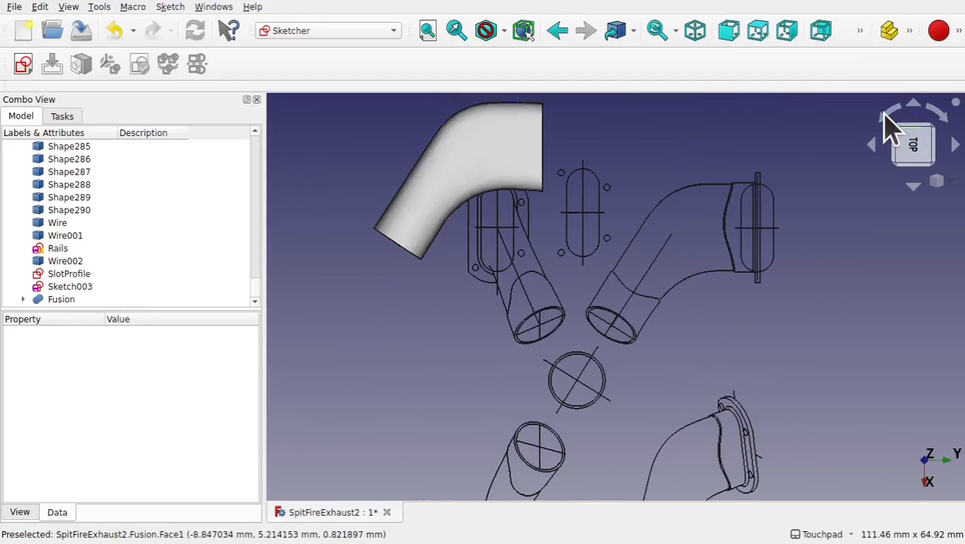
pyautogui.click(885, 115)
pyautogui.click(886, 116)
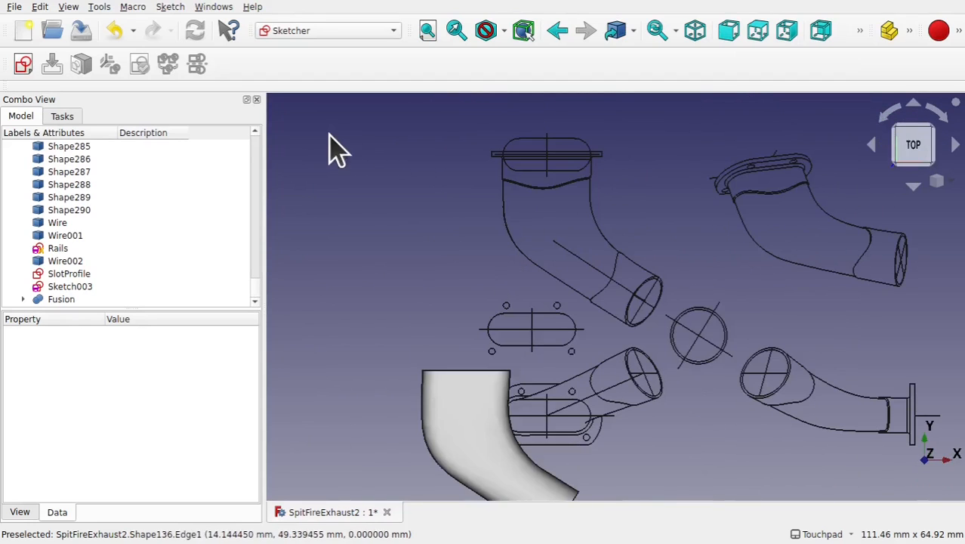
pyautogui.click(28, 64)
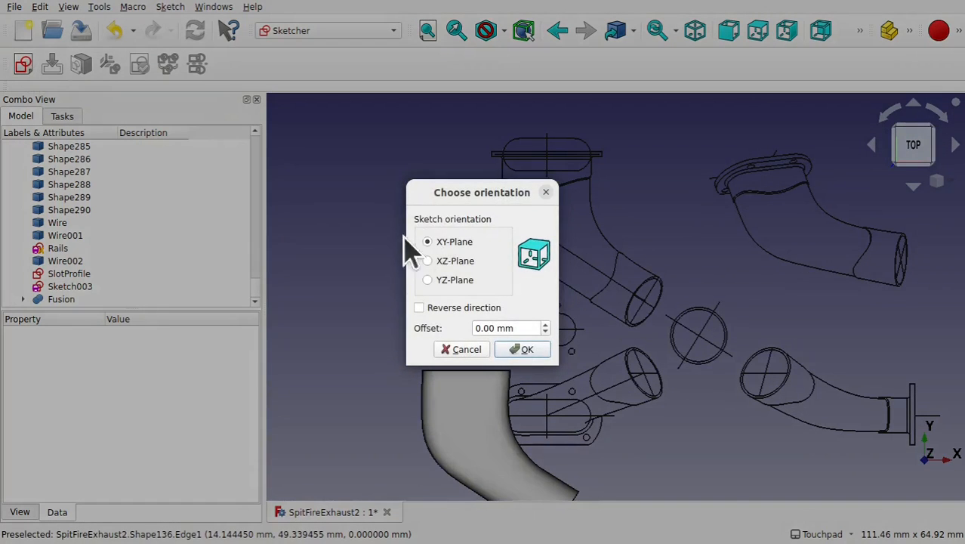
pyautogui.click(524, 349)
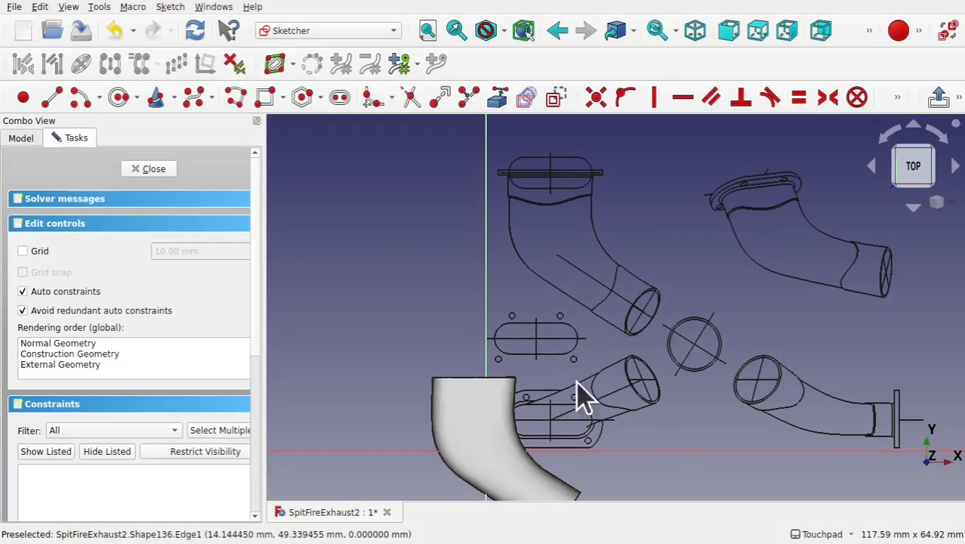
# - Link the end arcs of the two flange slots from the drawing as external geometry
pyautogui.scroll(5, 613, 420)
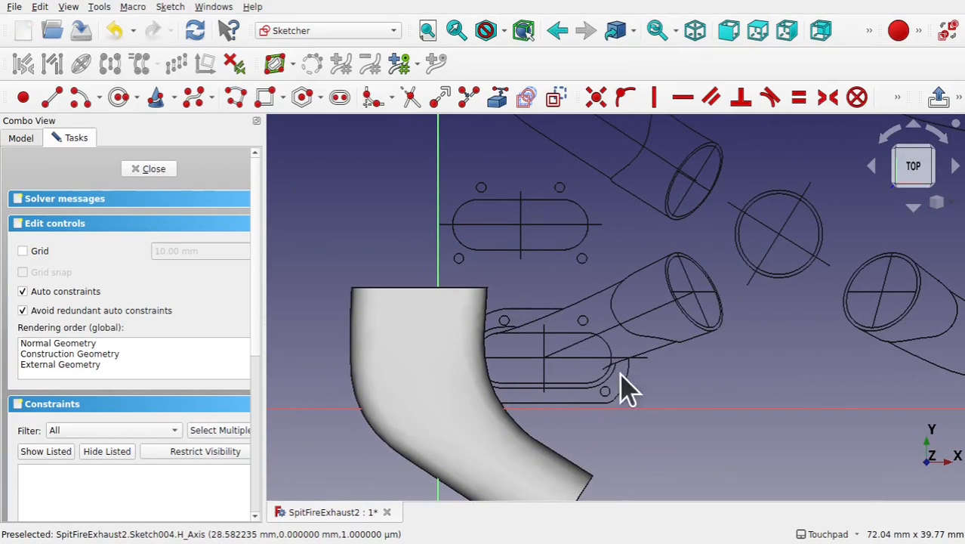
pyautogui.scroll(-3, 646, 321)
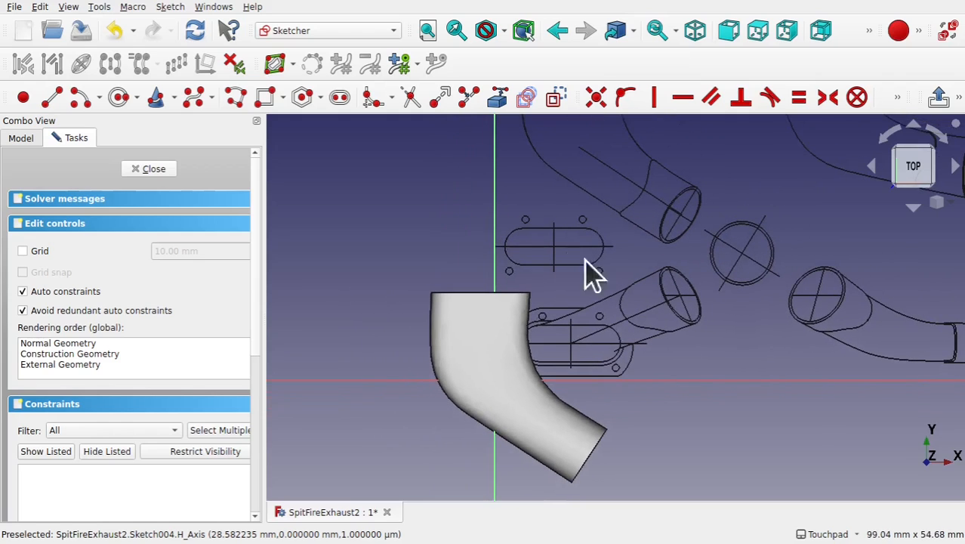
pyautogui.click(500, 100)
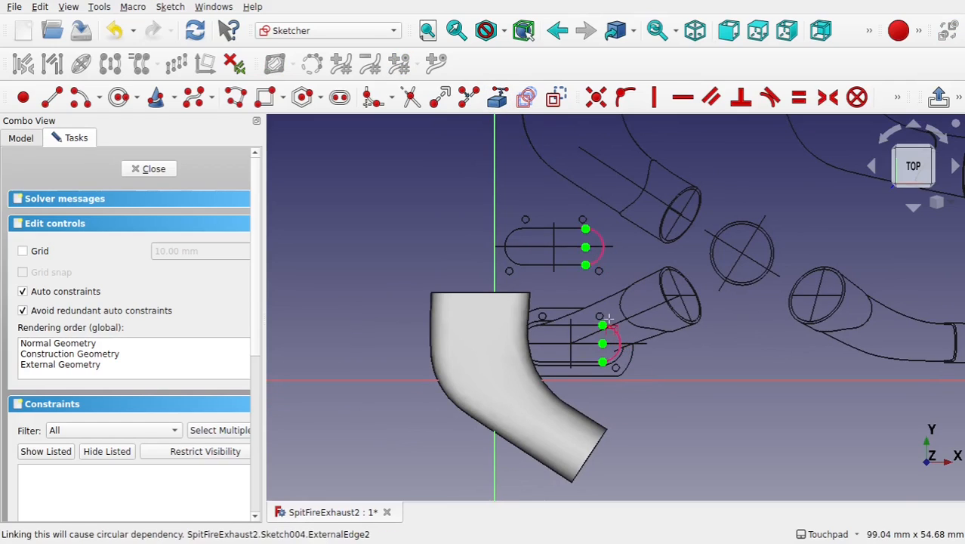
pyautogui.scroll(2, 607, 319)
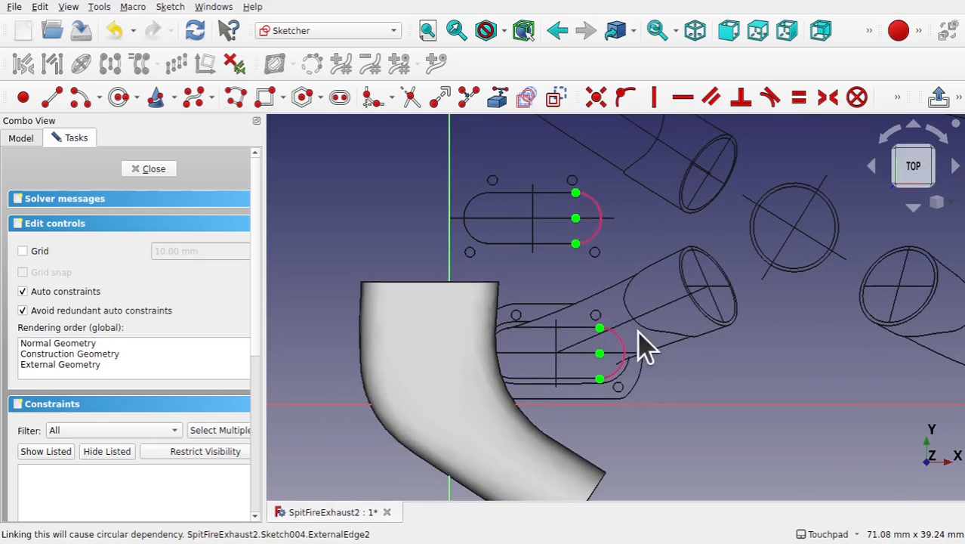
pyautogui.click(623, 349)
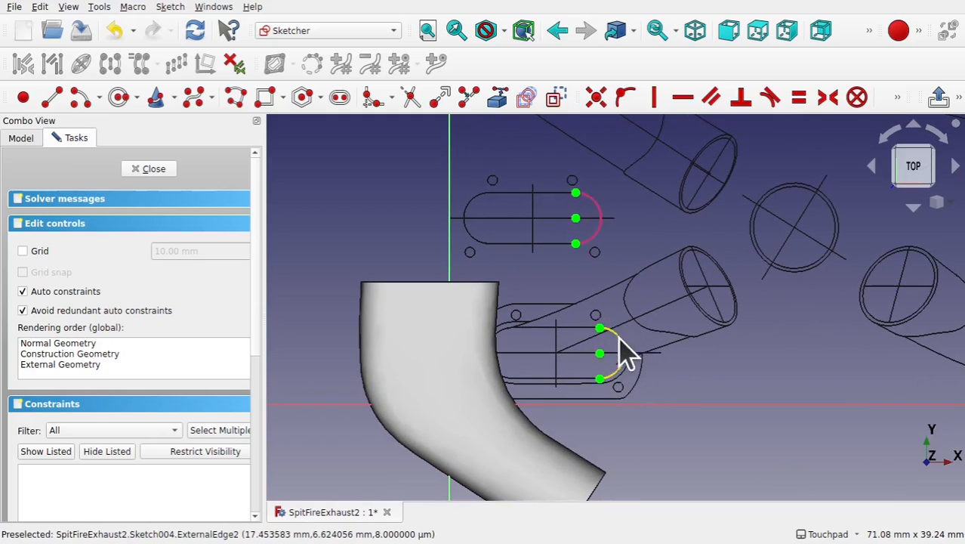
# - Add radius dimensions to both linked slot end arcs
pyautogui.click(897, 99)
pyautogui.click(712, 125)
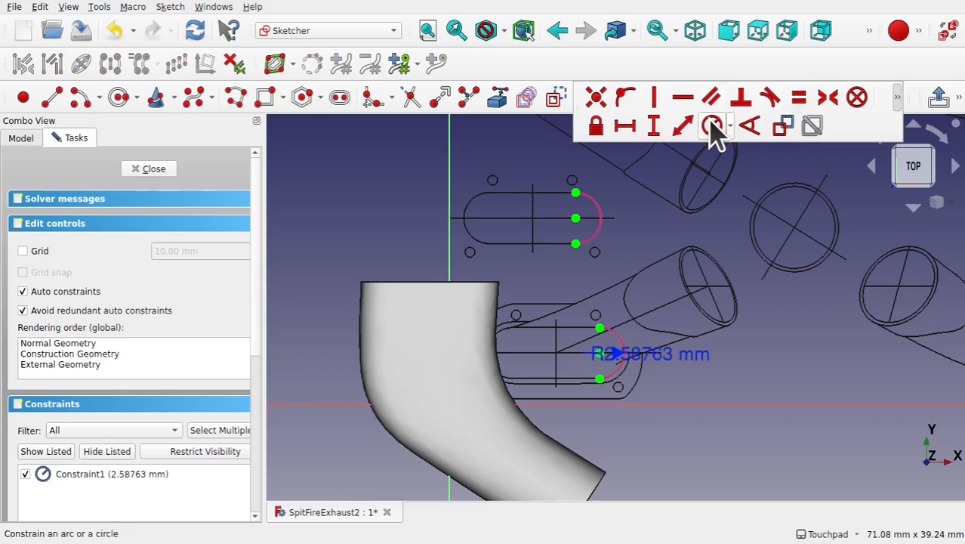
pyautogui.click(597, 224)
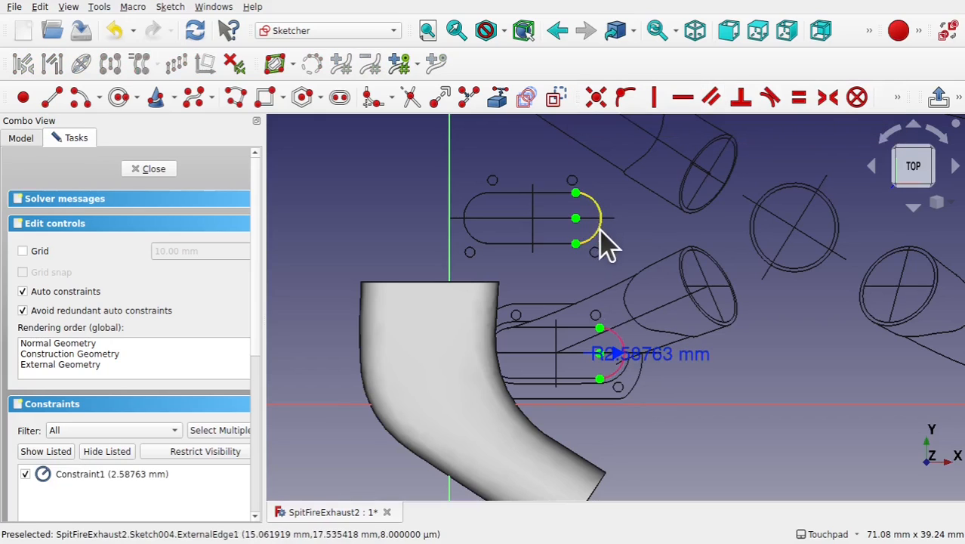
pyautogui.click(896, 99)
pyautogui.click(711, 127)
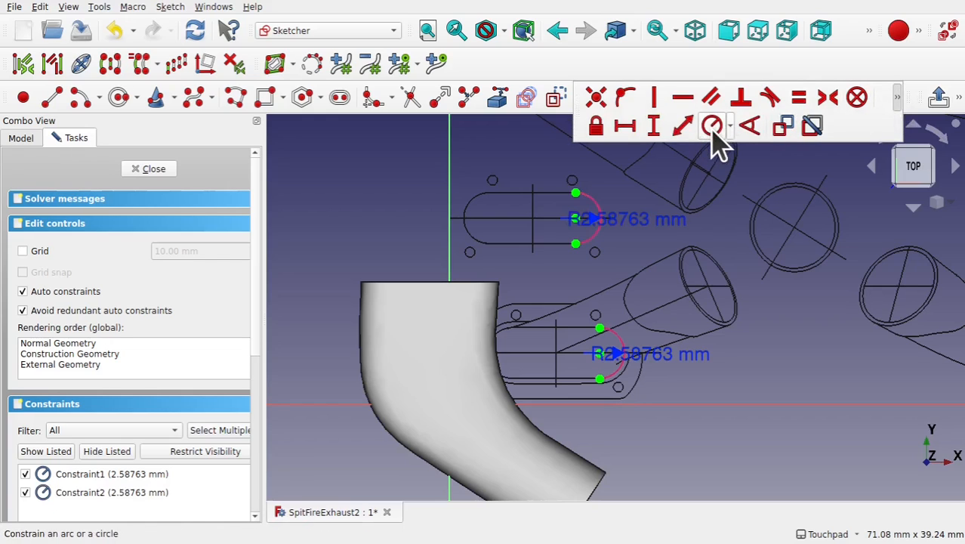
# - Move the two radius dimension labels away from the slot outlines
pyautogui.moveTo(657, 231); pyautogui.dragTo(715, 240)
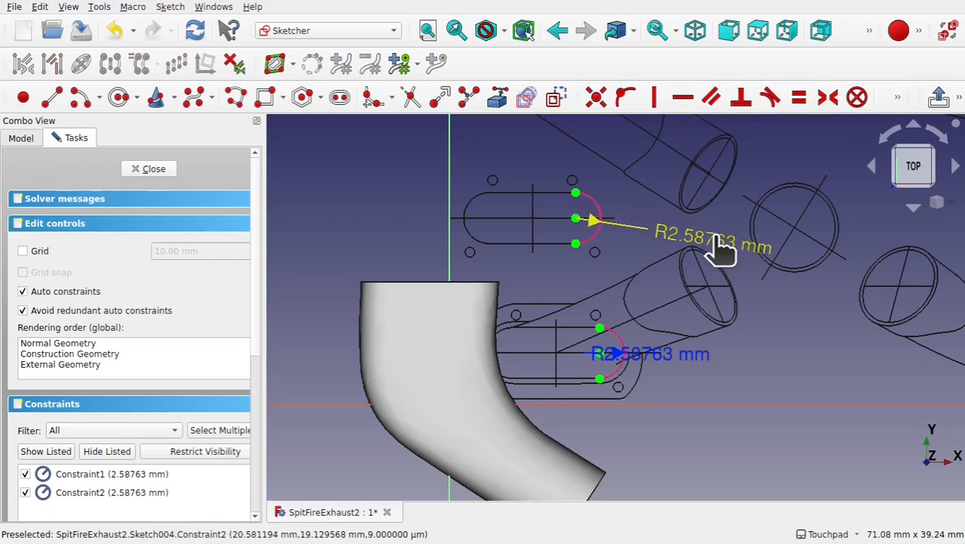
pyautogui.moveTo(679, 366); pyautogui.dragTo(756, 367)
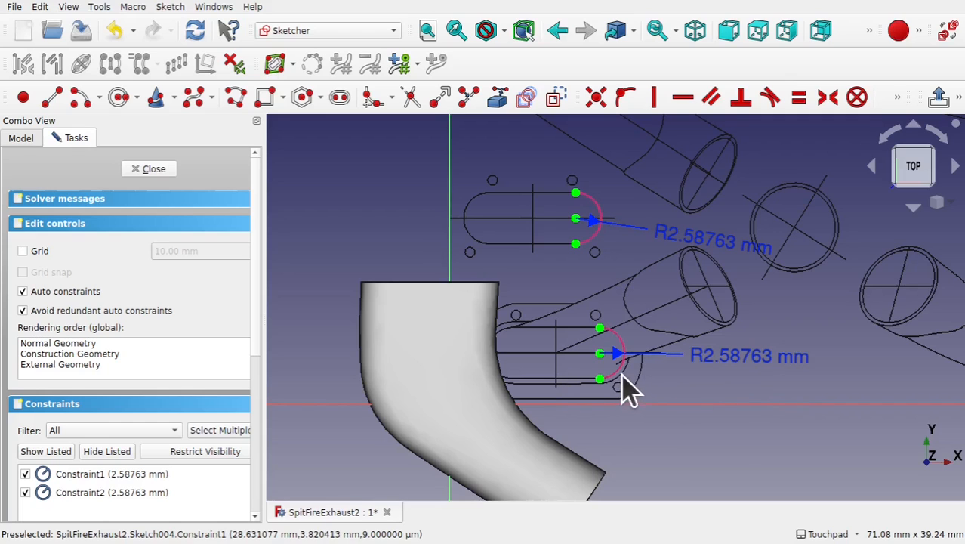
pyautogui.scroll(-3, 661, 261)
pyautogui.scroll(1, 661, 261)
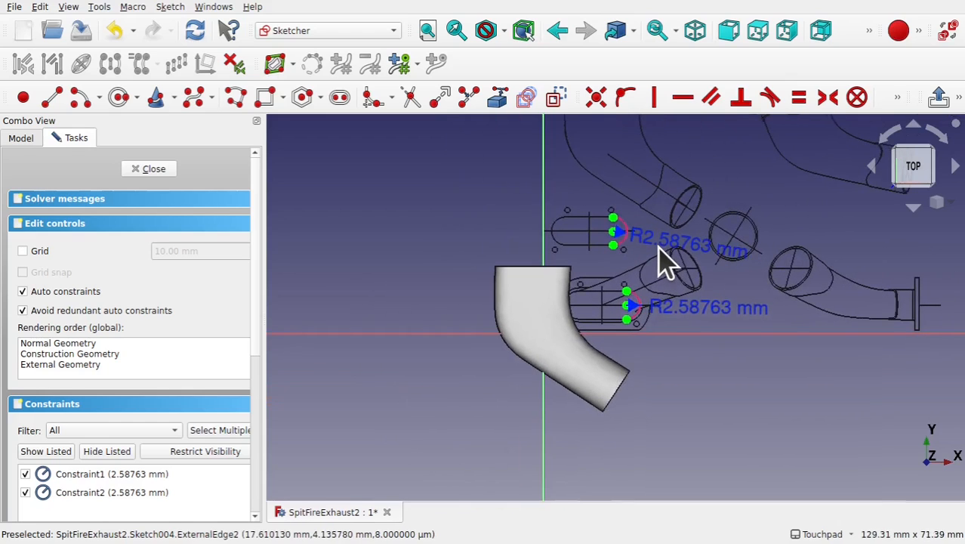
pyautogui.keyDown('shift'); pyautogui.moveTo(659, 271); pyautogui.dragTo(653, 394, button='middle'); pyautogui.keyUp('shift')
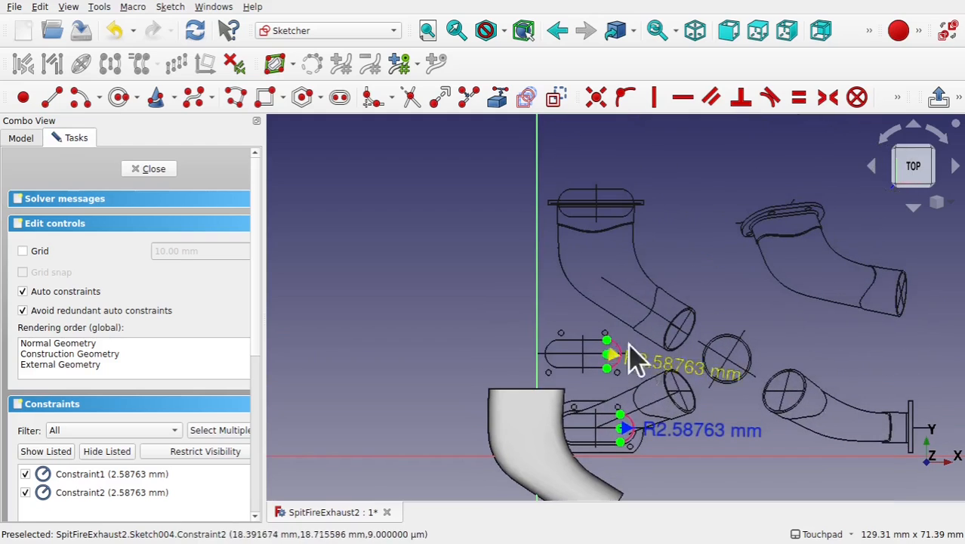
pyautogui.scroll(5, 616, 224)
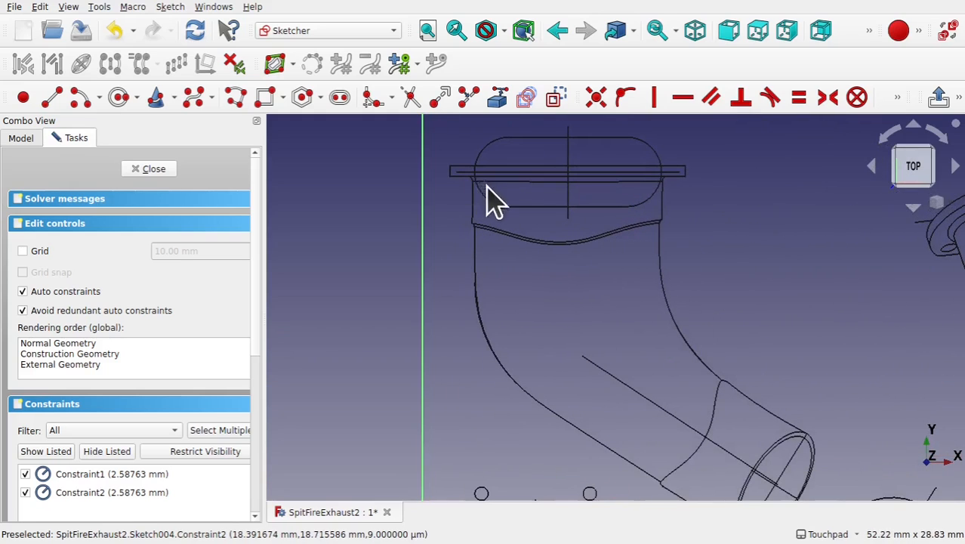
pyautogui.scroll(-5, 559, 288)
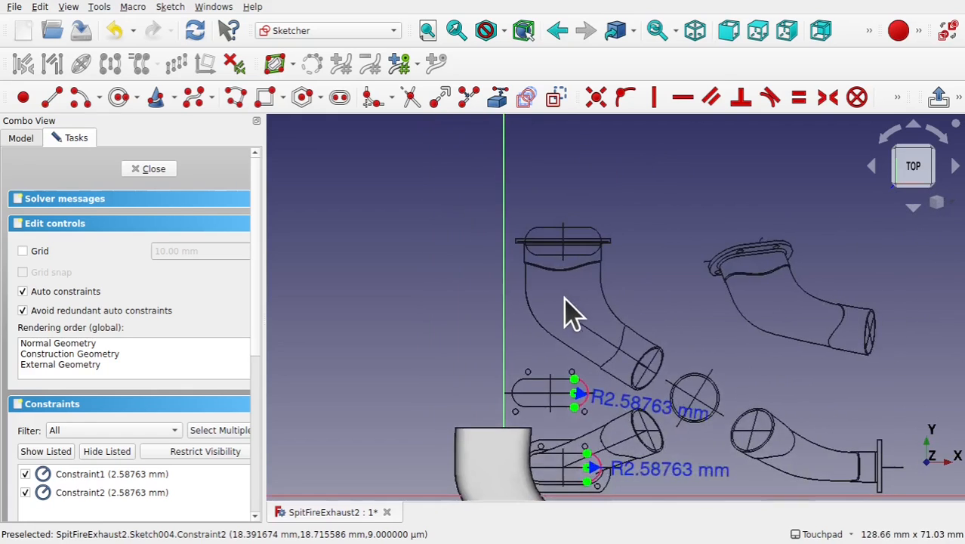
pyautogui.keyDown('shift'); pyautogui.moveTo(606, 246); pyautogui.dragTo(590, 224, button='middle'); pyautogui.keyUp('shift')
pyautogui.scroll(5, 559, 302)
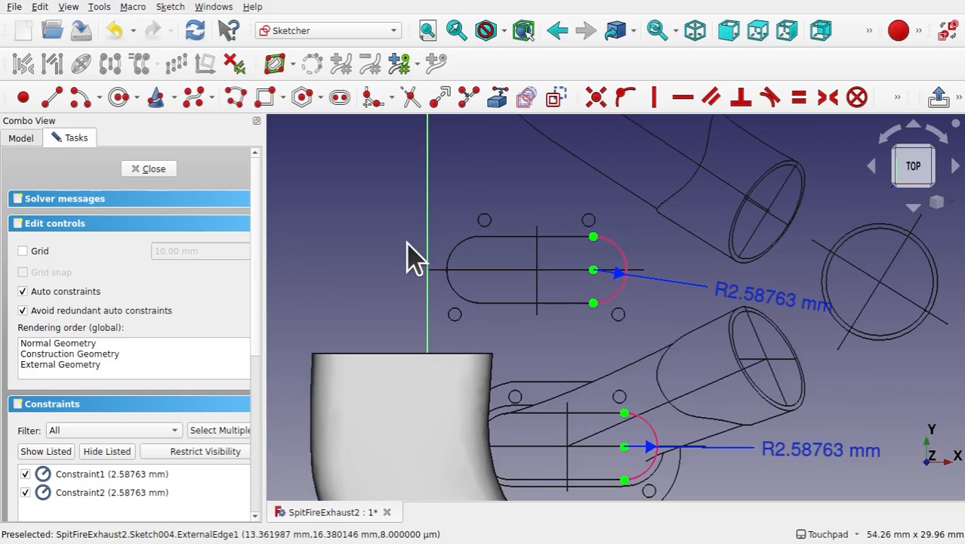
# - Hide the Fusion body to see the sketch geometry clearly
pyautogui.click(20, 139)
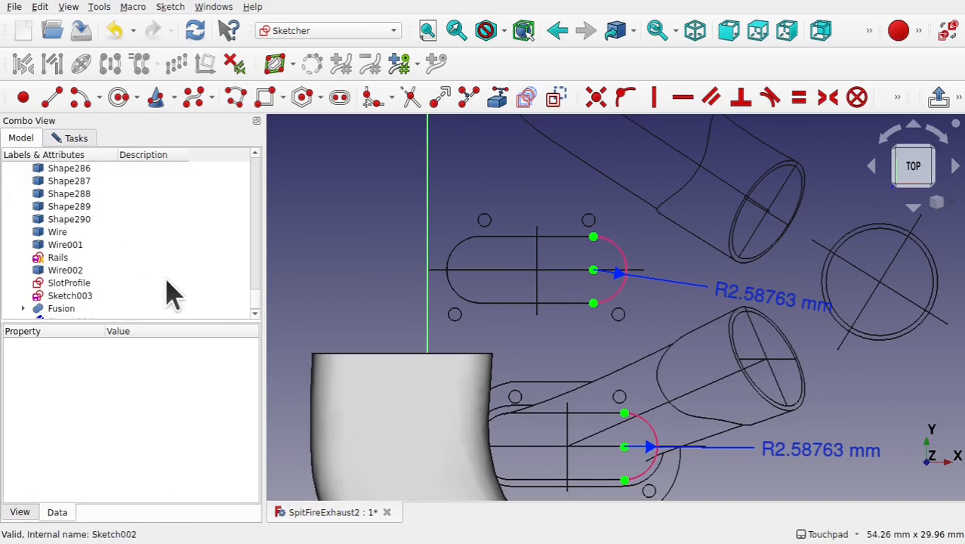
pyautogui.scroll(-1, 178, 278)
pyautogui.click(61, 297)
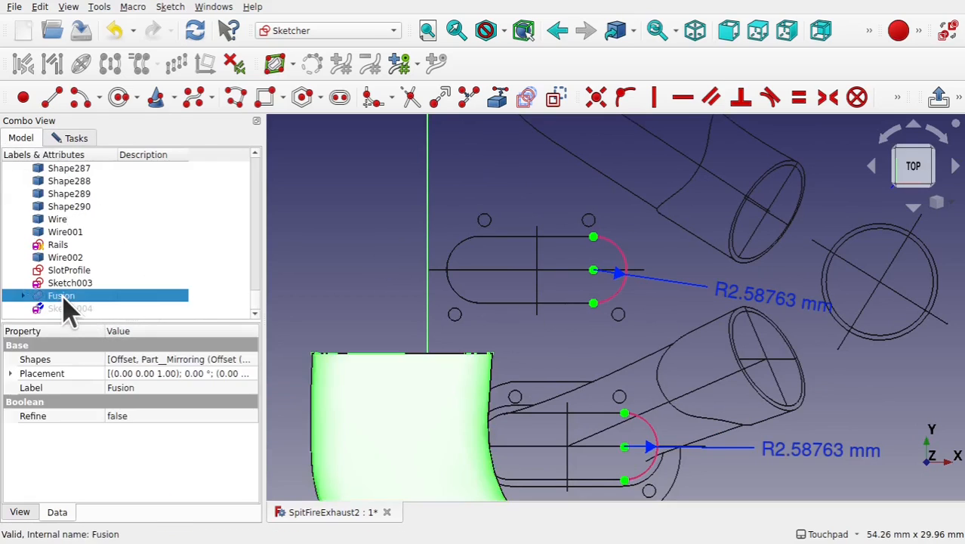
pyautogui.press('space')
pyautogui.moveTo(656, 432)
pyautogui.keyDown('shift'); pyautogui.mouseDown(button='middle')
pyautogui.moveTo(622, 252)
pyautogui.moveTo(664, 281)
pyautogui.moveTo(706, 353)
pyautogui.mouseUp(button='middle'); pyautogui.keyUp('shift')
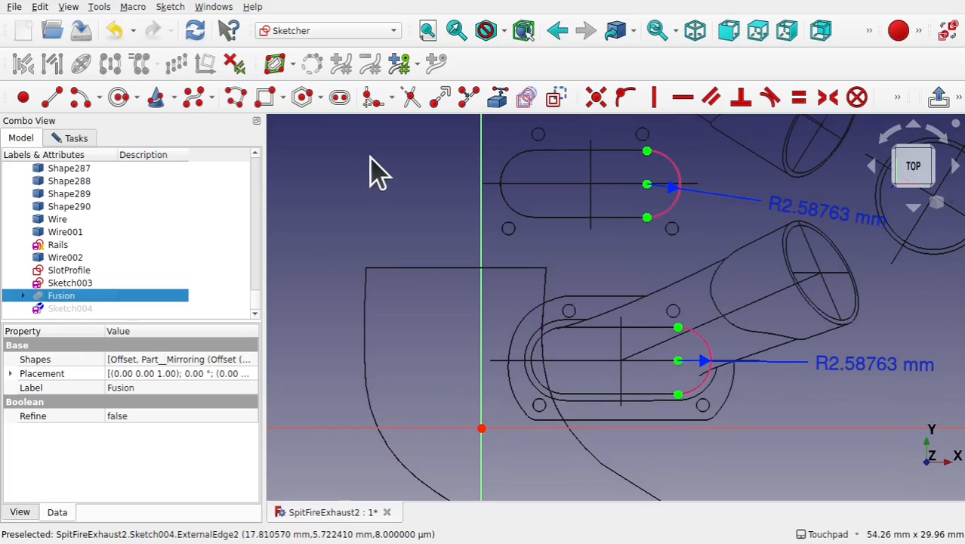
# - Sketch a horizontal slot on the X axis around the origin, about 13 mm between arc centres
pyautogui.click(342, 99)
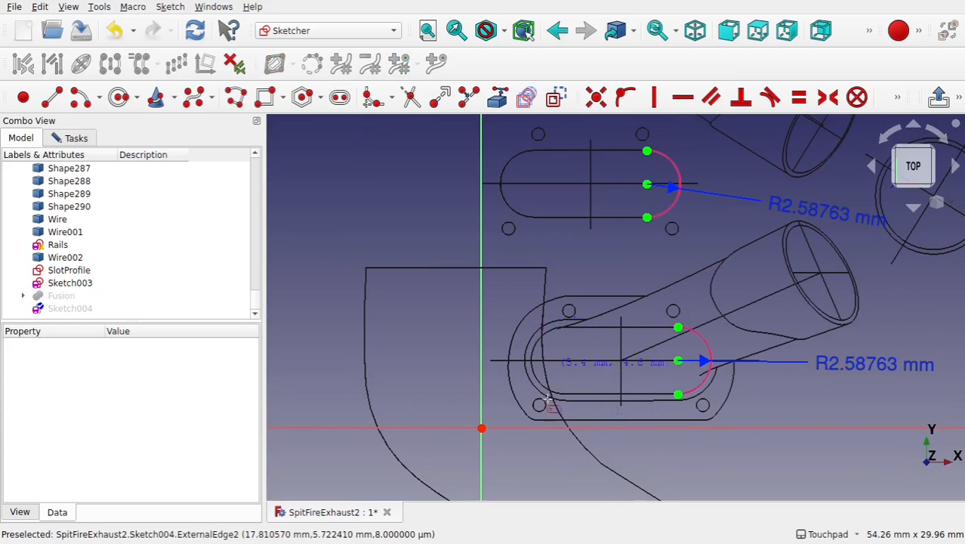
pyautogui.click(398, 428)
pyautogui.click(559, 429)
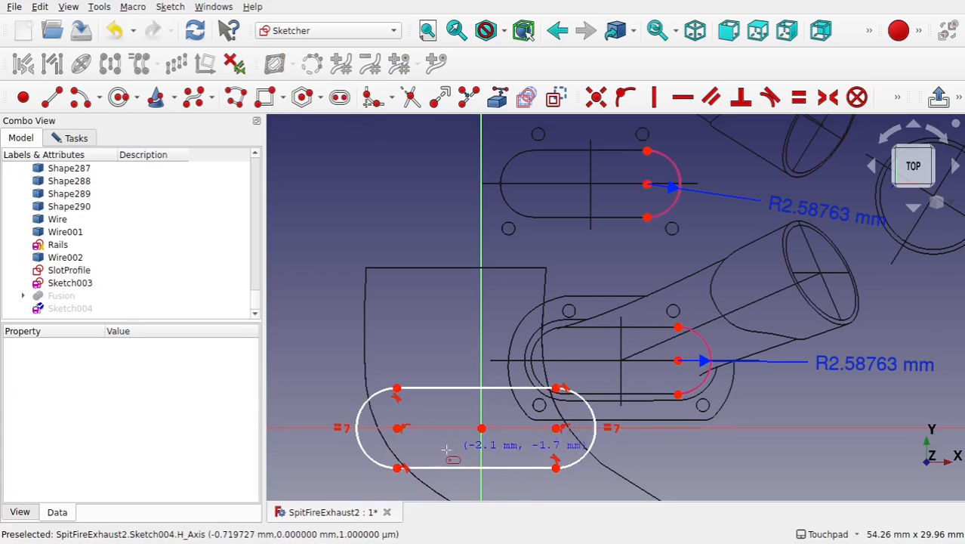
pyautogui.press('Escape')
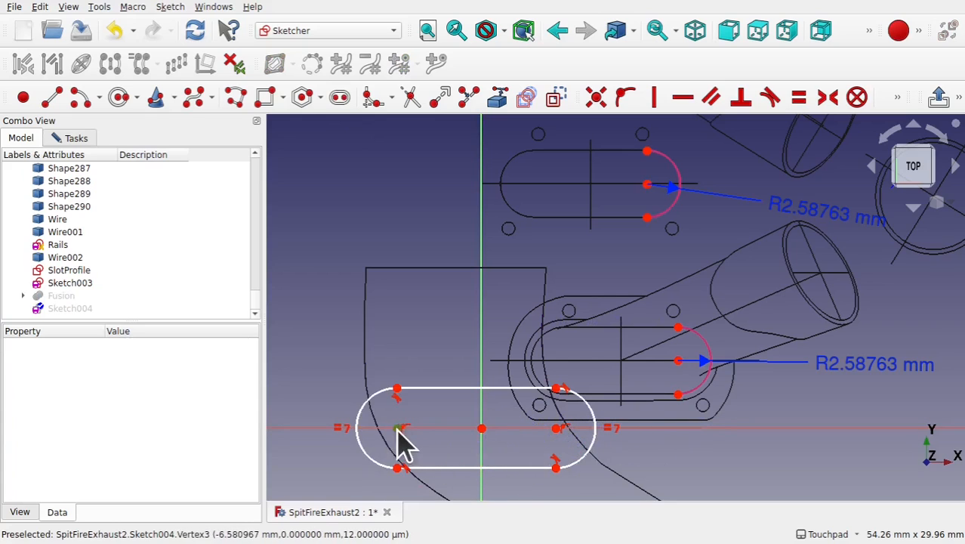
# - Make the slot's two arc centres symmetric about the sketch origin
pyautogui.click(401, 430)
pyautogui.click(556, 430)
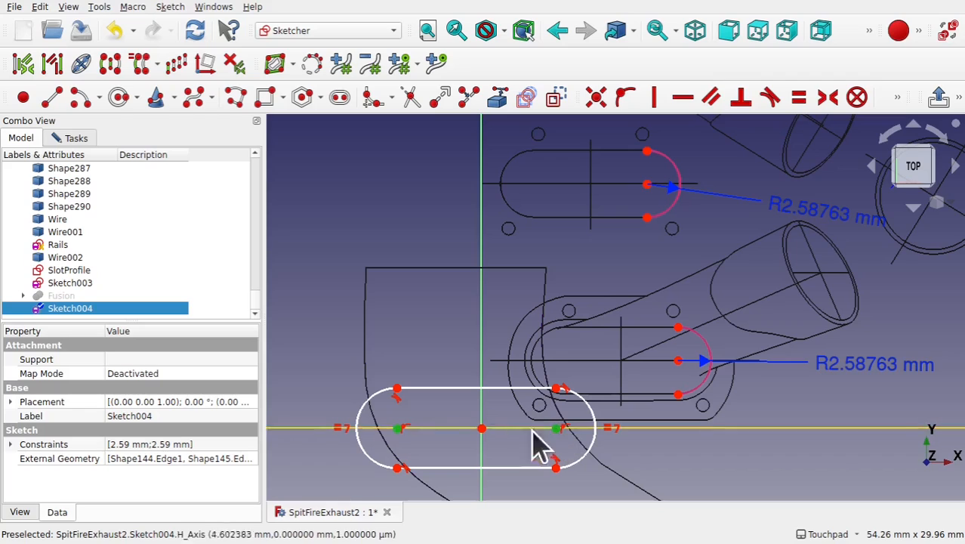
pyautogui.click(481, 428)
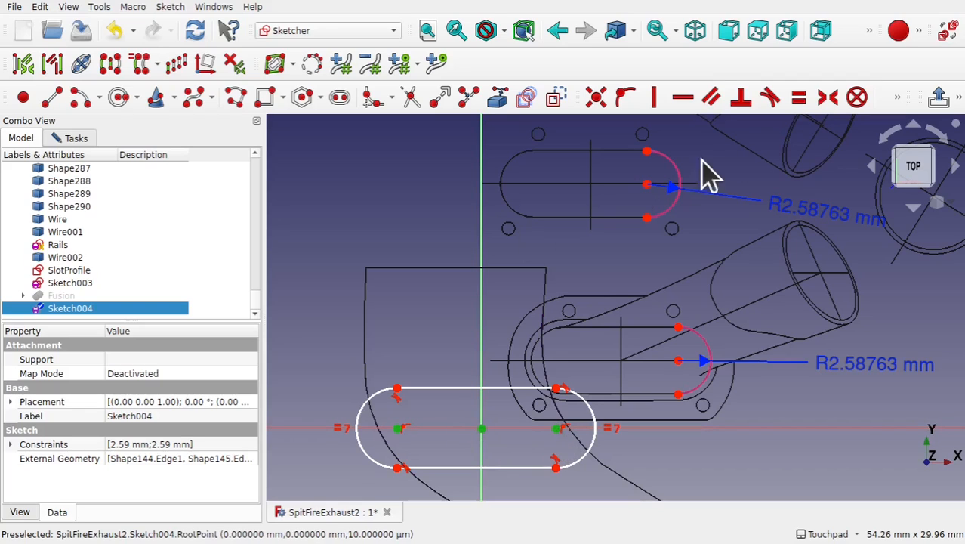
pyautogui.click(829, 102)
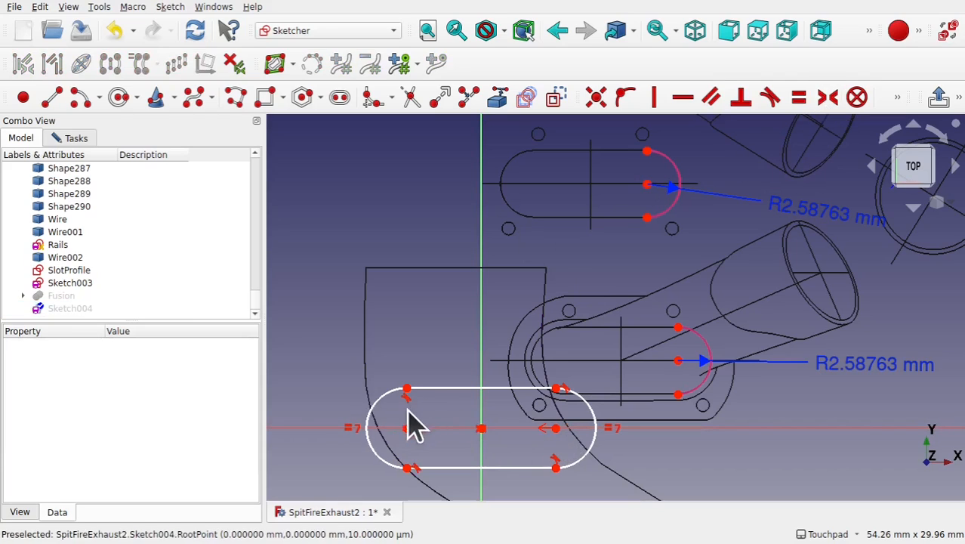
# - Make the slot's left end arc equal in radius to the drawing's slot end arc
pyautogui.click(380, 417)
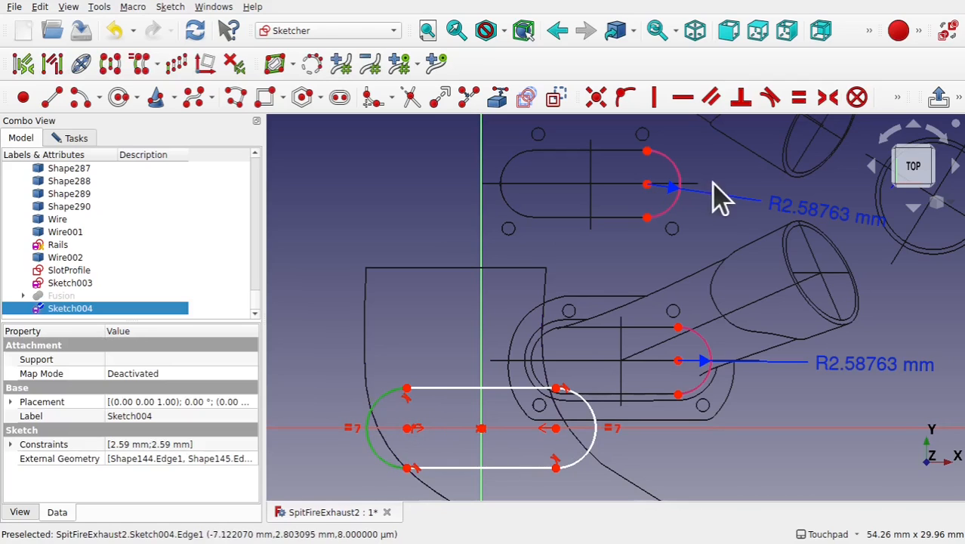
pyautogui.click(674, 204)
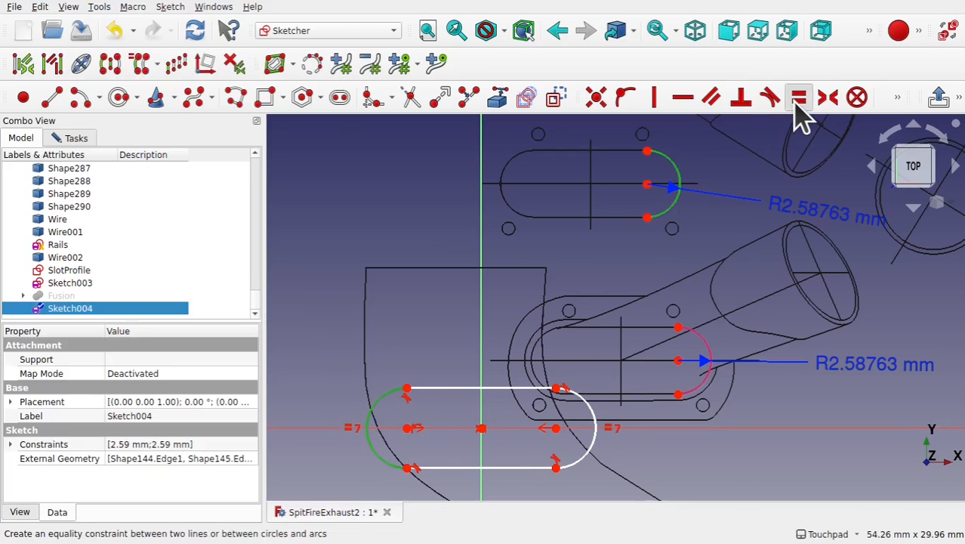
pyautogui.click(797, 102)
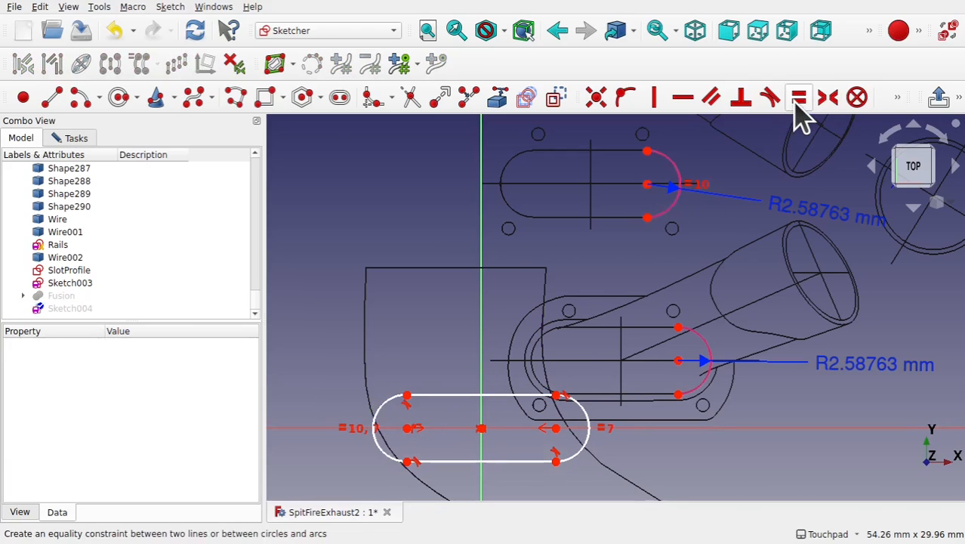
# - Link the drawing slot's top straight edge as external geometry and make the sketch slot's top edge equal to it
pyautogui.click(496, 106)
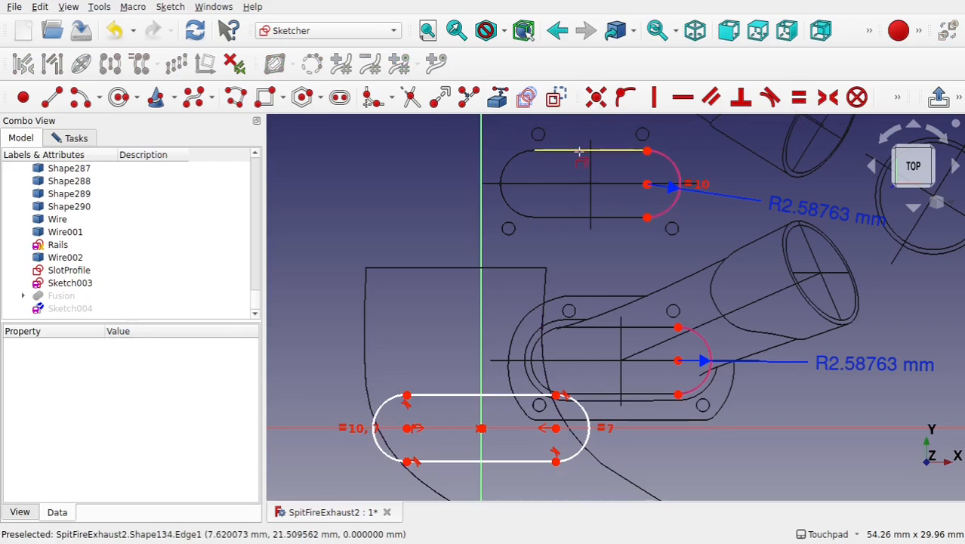
pyautogui.click(580, 151)
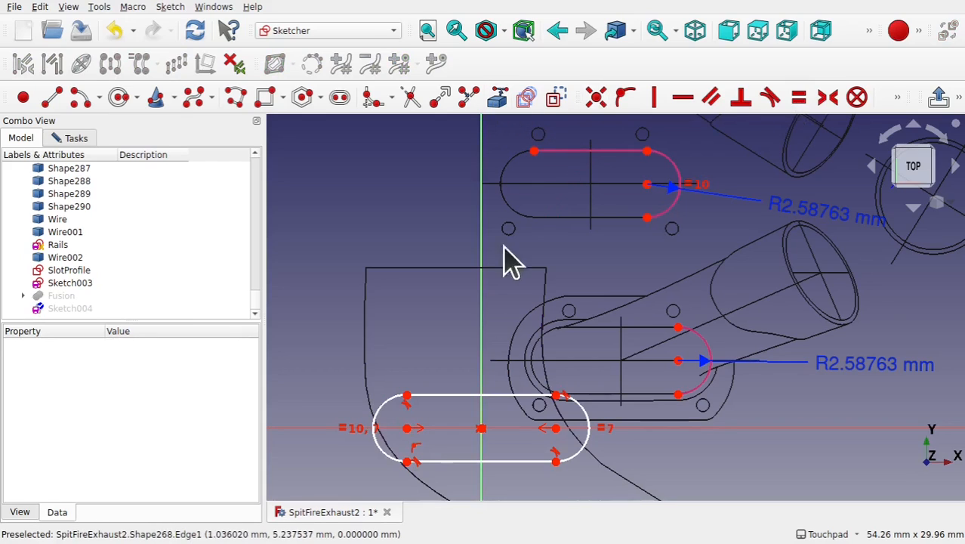
pyautogui.click(590, 151)
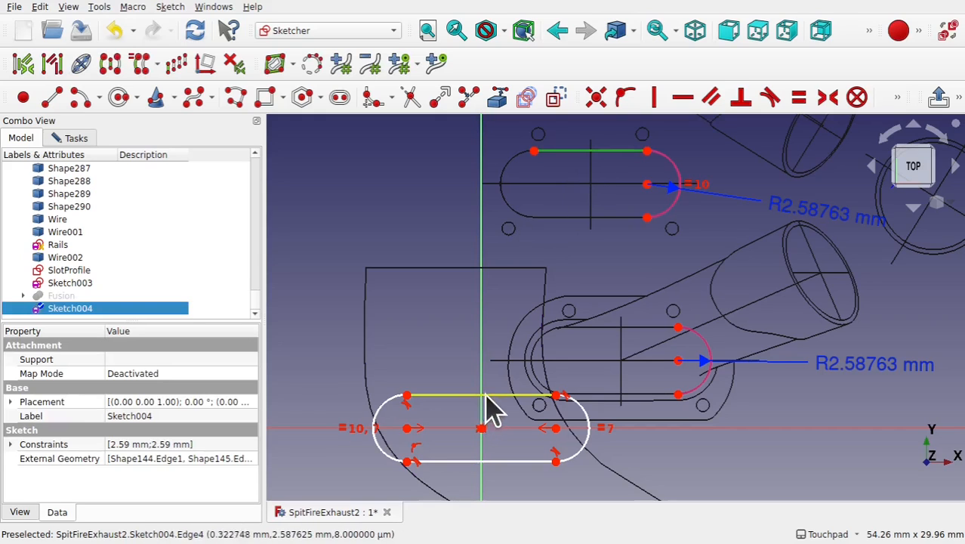
pyautogui.click(488, 395)
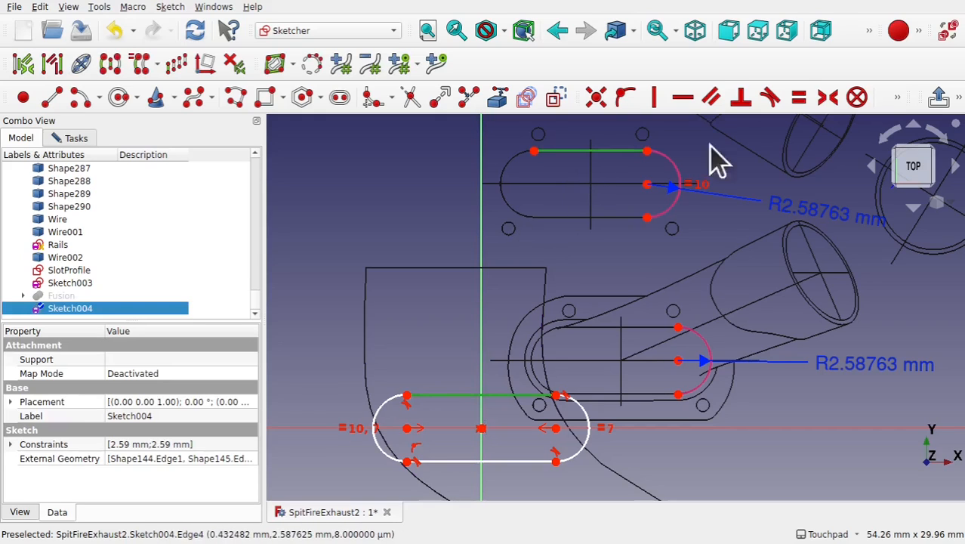
pyautogui.click(799, 98)
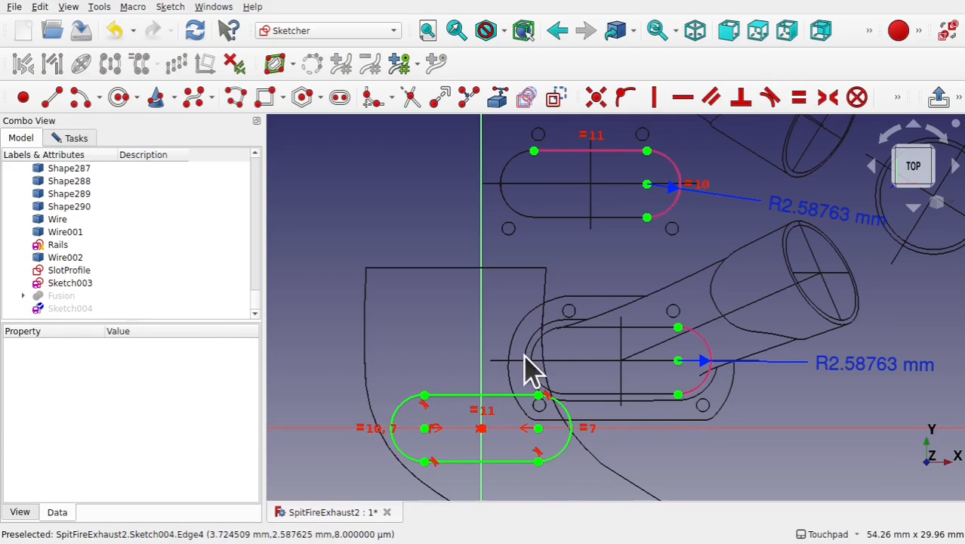
# - Link the flange's outer rounded edge from the drawing as external geometry
pyautogui.click(498, 102)
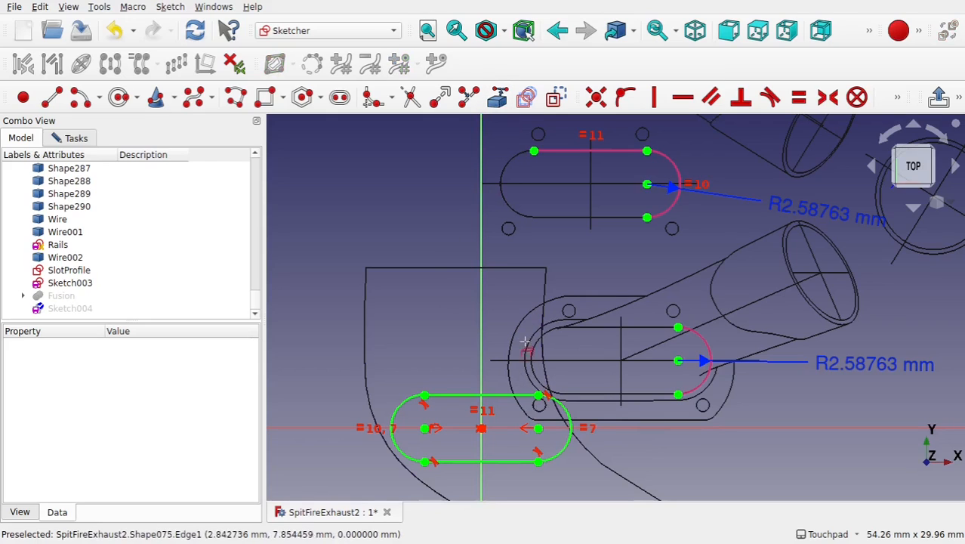
pyautogui.click(529, 346)
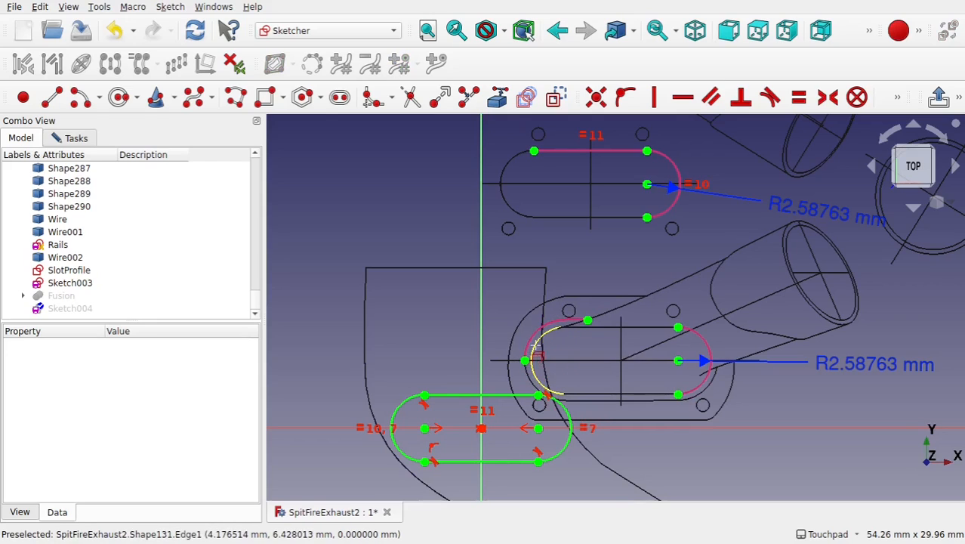
pyautogui.click(538, 349)
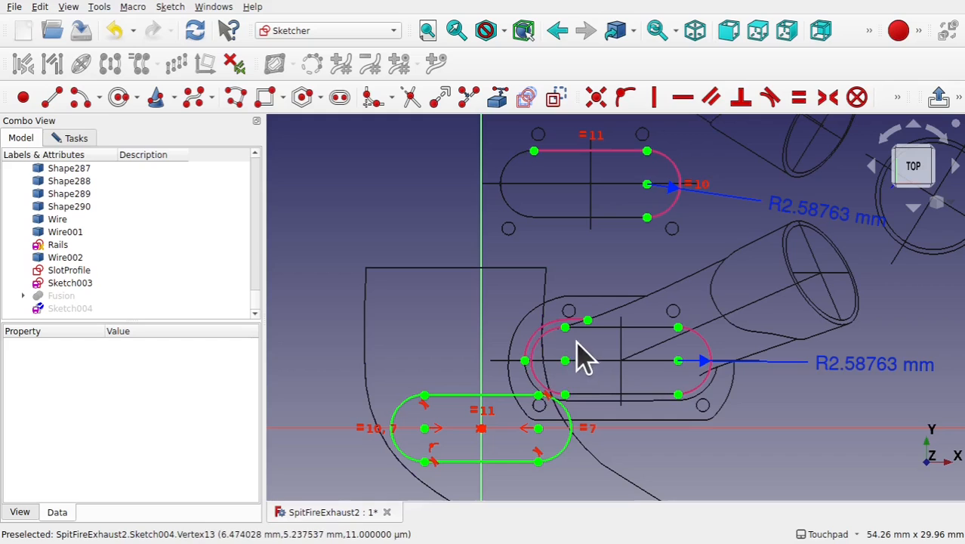
# - Draw a short horizontal line from the drawing slot's left end to the flange's outer edge
pyautogui.scroll(3, 521, 388)
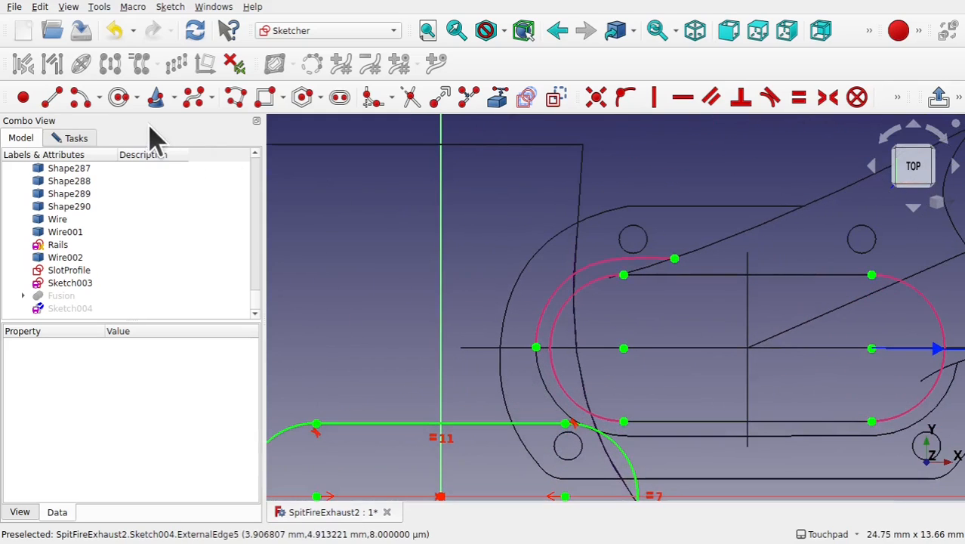
pyautogui.click(51, 96)
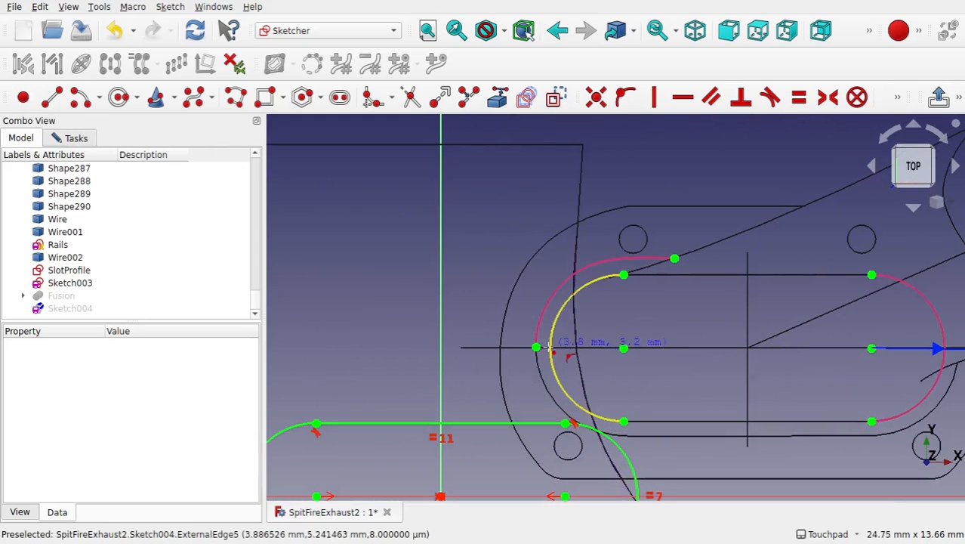
pyautogui.click(551, 348)
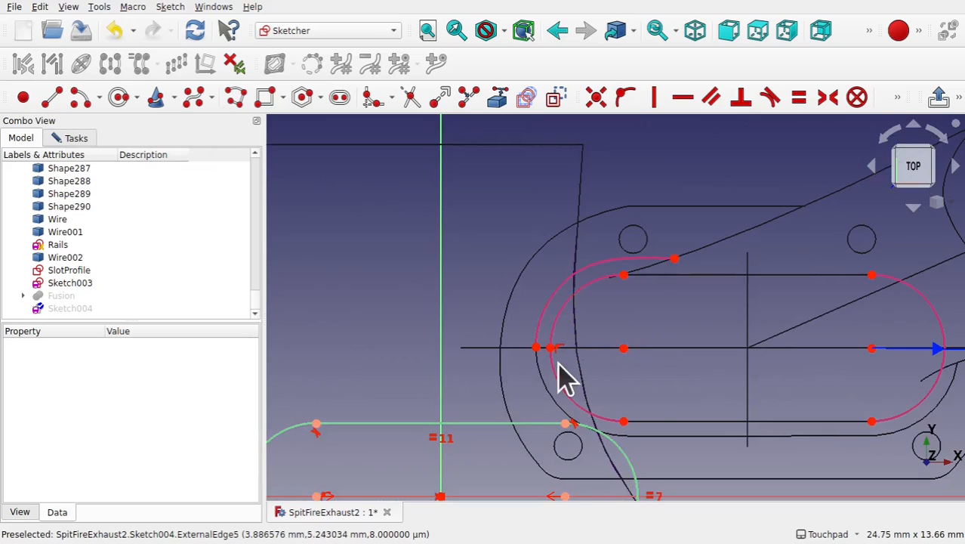
pyautogui.click(537, 348)
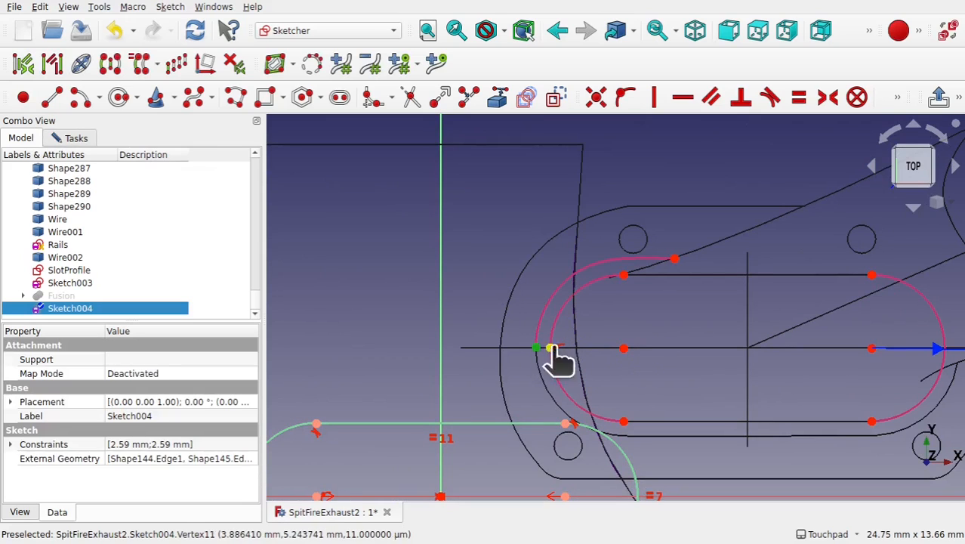
pyautogui.click(552, 348)
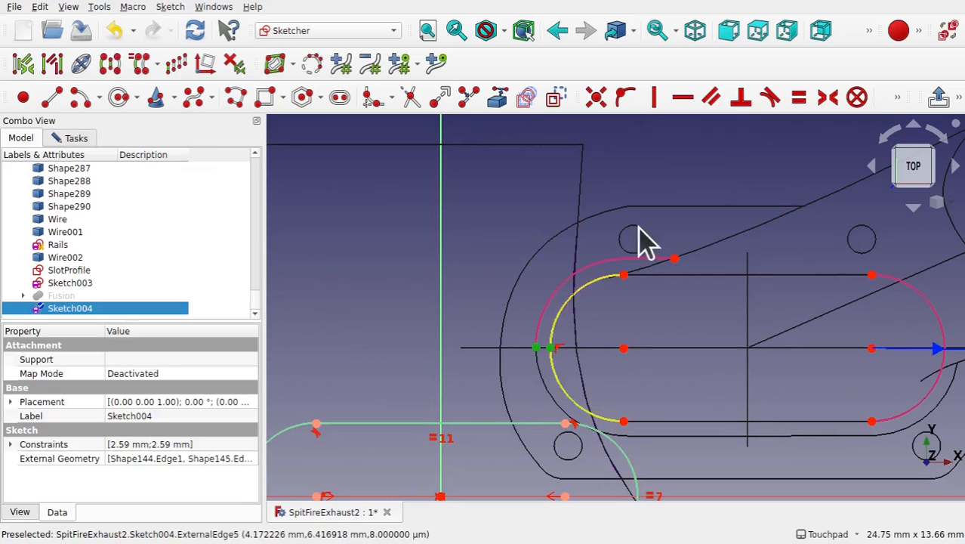
pyautogui.click(682, 105)
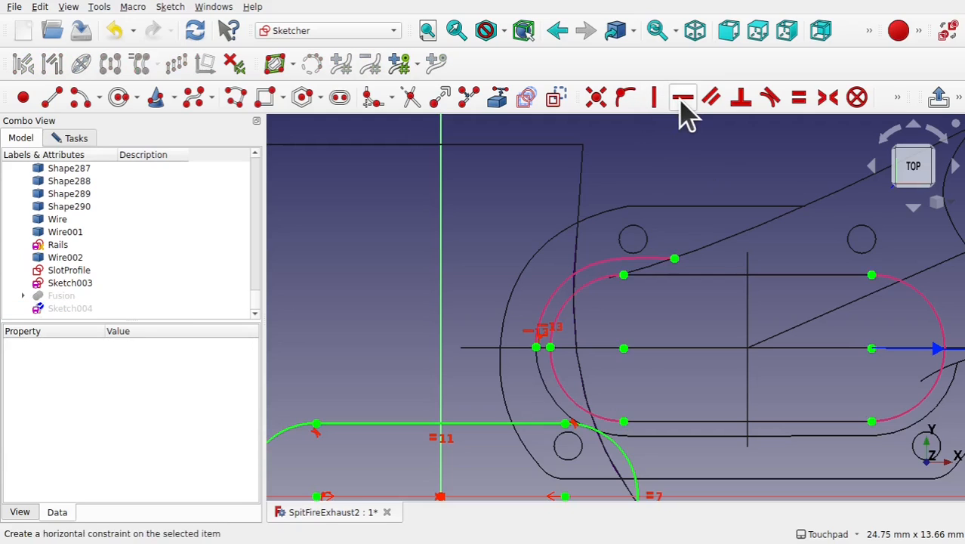
# - Add a reference horizontal distance dimension between the short line's two endpoints
pyautogui.click(536, 349)
pyautogui.click(550, 349)
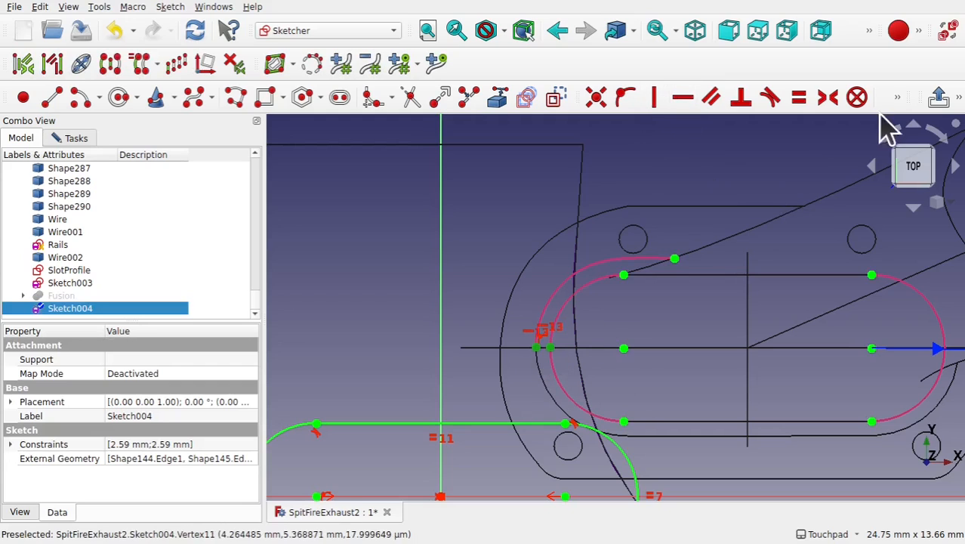
pyautogui.click(898, 98)
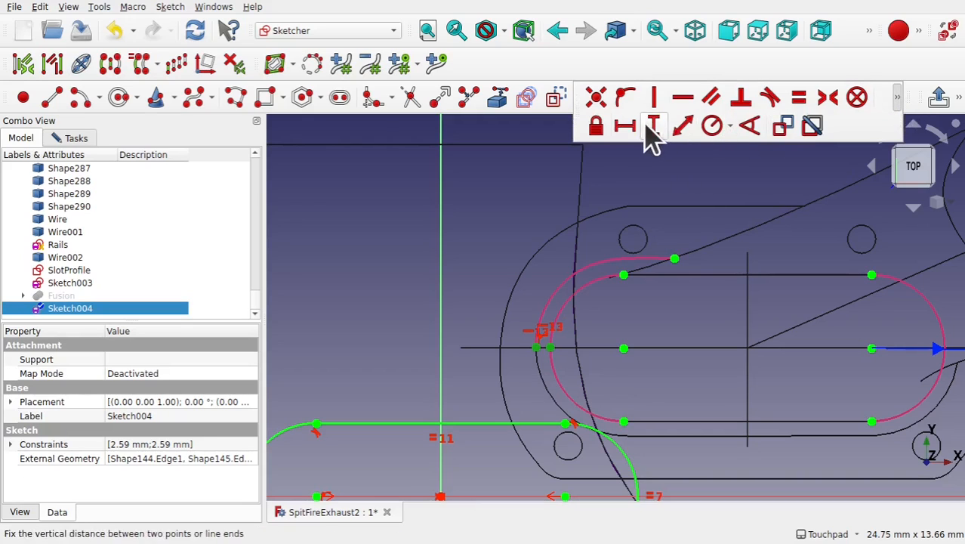
pyautogui.click(626, 125)
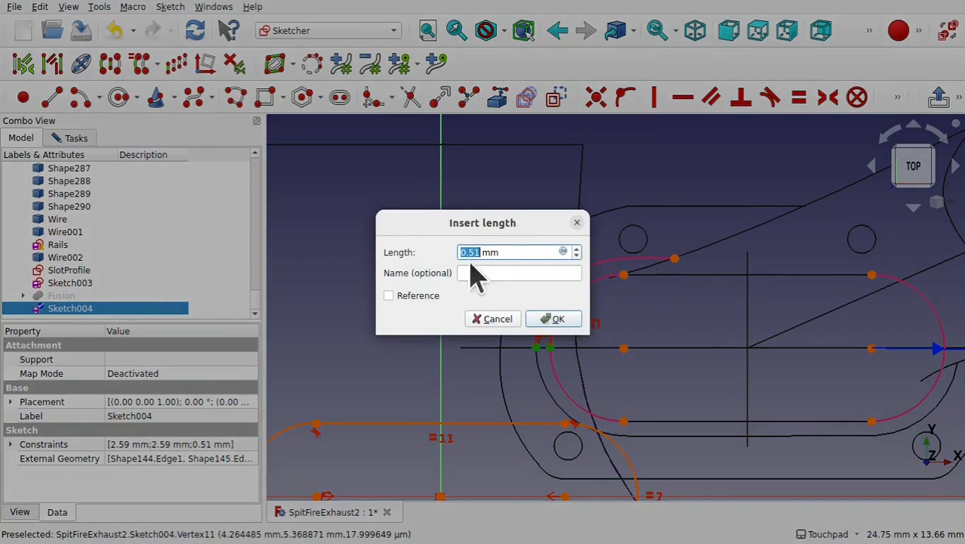
pyautogui.click(415, 303)
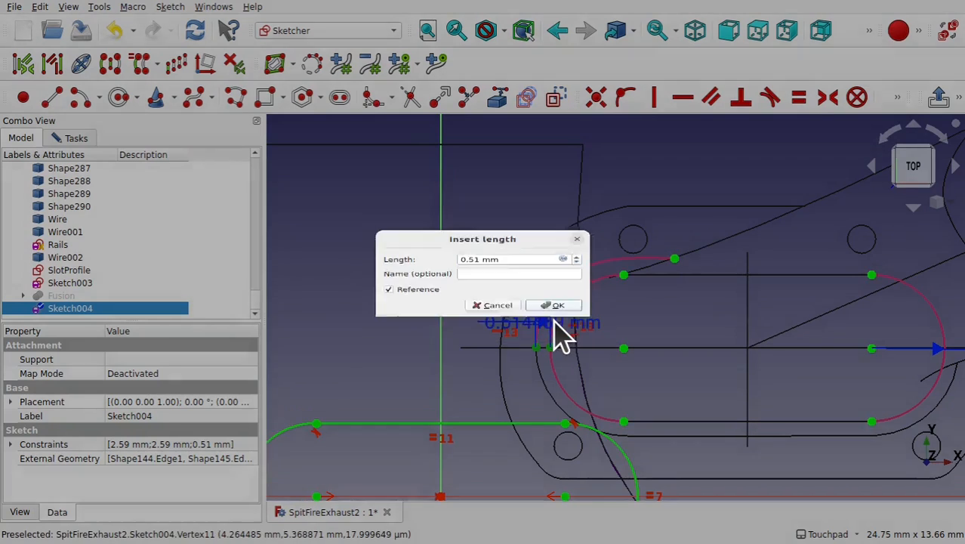
pyautogui.click(554, 320)
# - Sketch a larger slot along the X axis enclosing the first slot
pyautogui.scroll(-3, 554, 322)
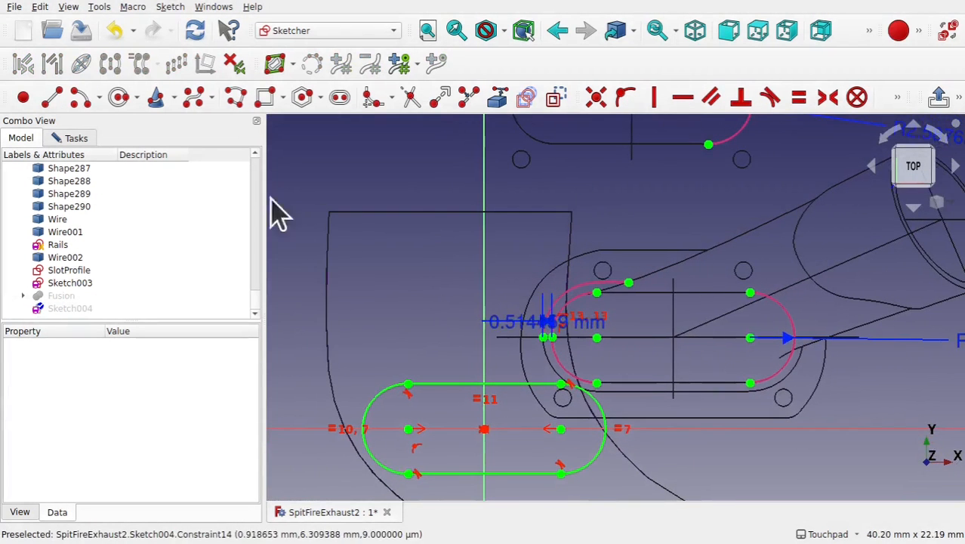
pyautogui.click(339, 96)
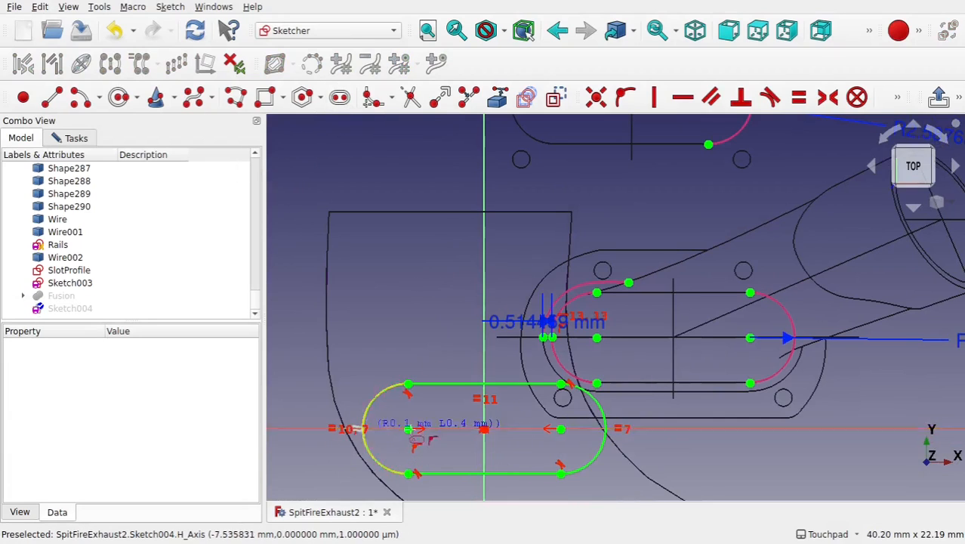
pyautogui.click(353, 429)
pyautogui.click(636, 429)
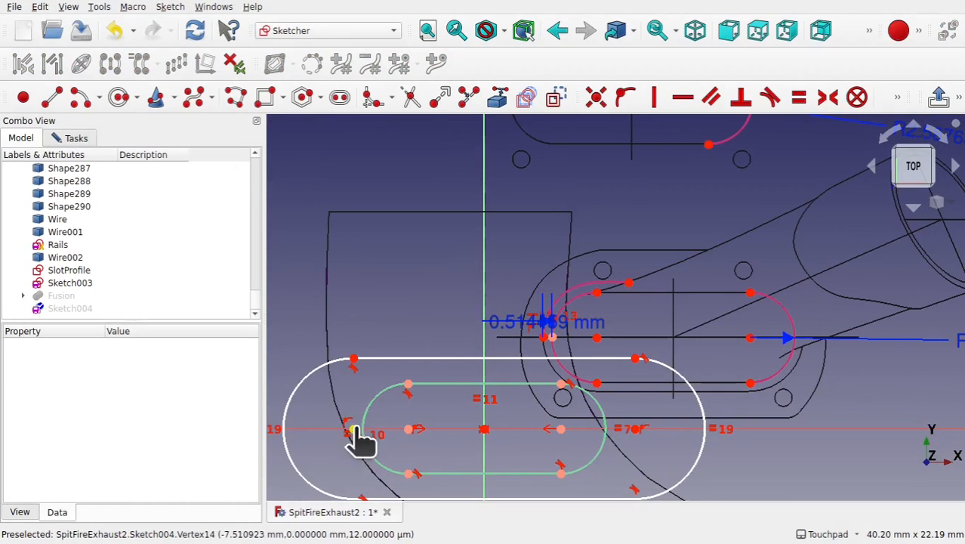
# - Make the outer slot's left arc centre coincident with the inner slot's left arc centre
pyautogui.moveTo(354, 428); pyautogui.dragTo(387, 429)
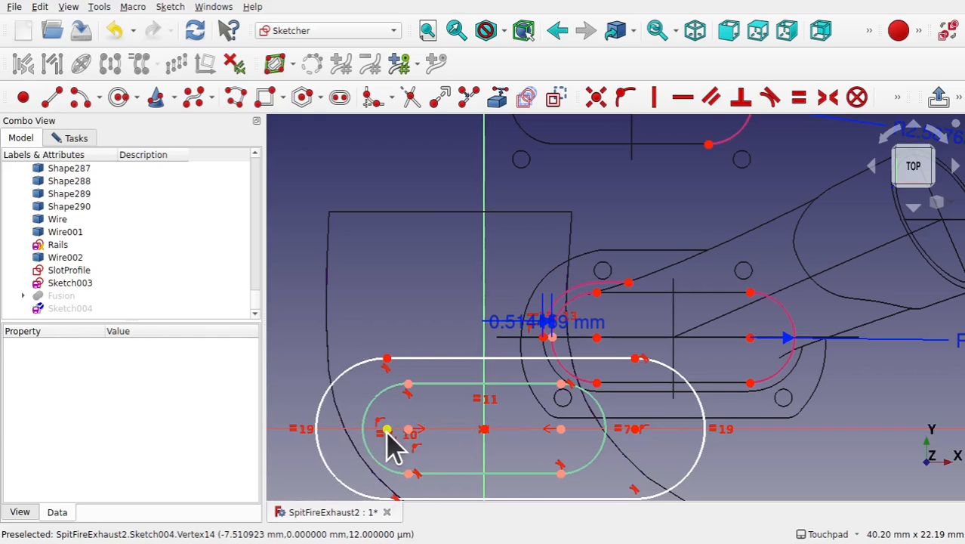
pyautogui.click(387, 430)
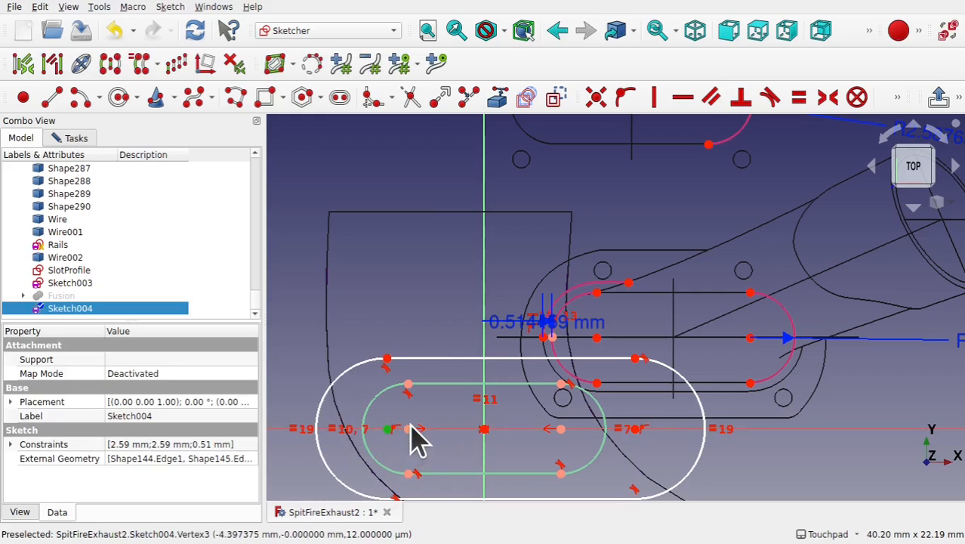
pyautogui.click(408, 430)
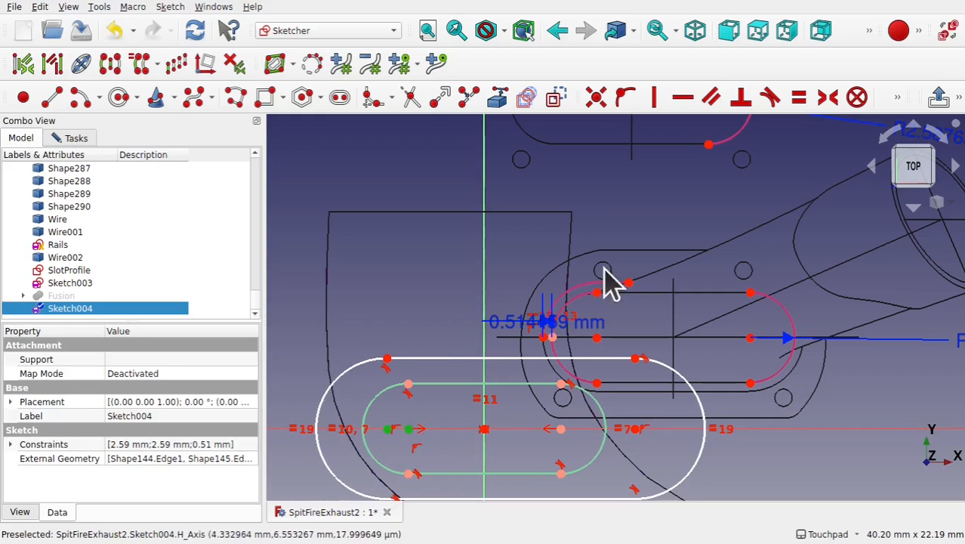
pyautogui.click(596, 97)
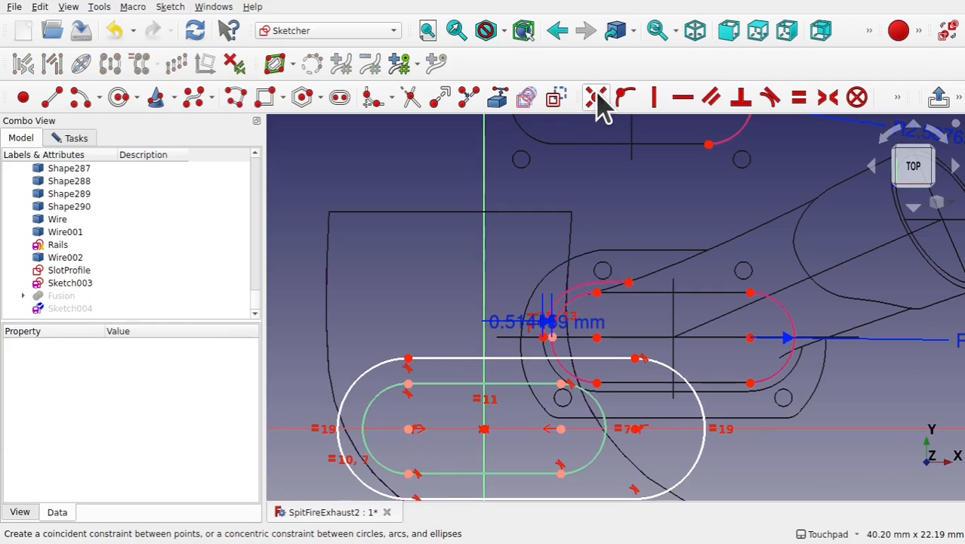
# - Set the vertical distance between the inner and outer slots' top-left points to 0.51 mm
pyautogui.click(408, 386)
pyautogui.click(409, 360)
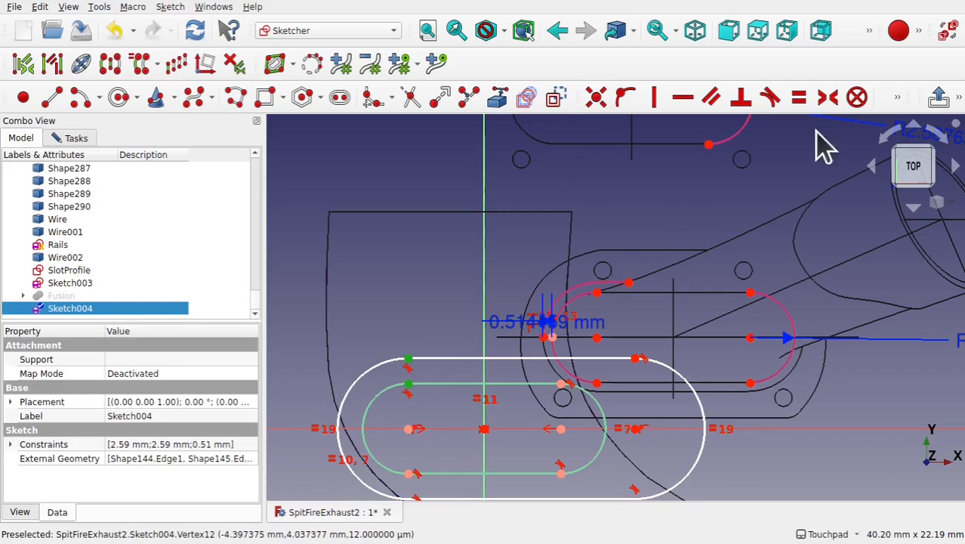
pyautogui.click(898, 99)
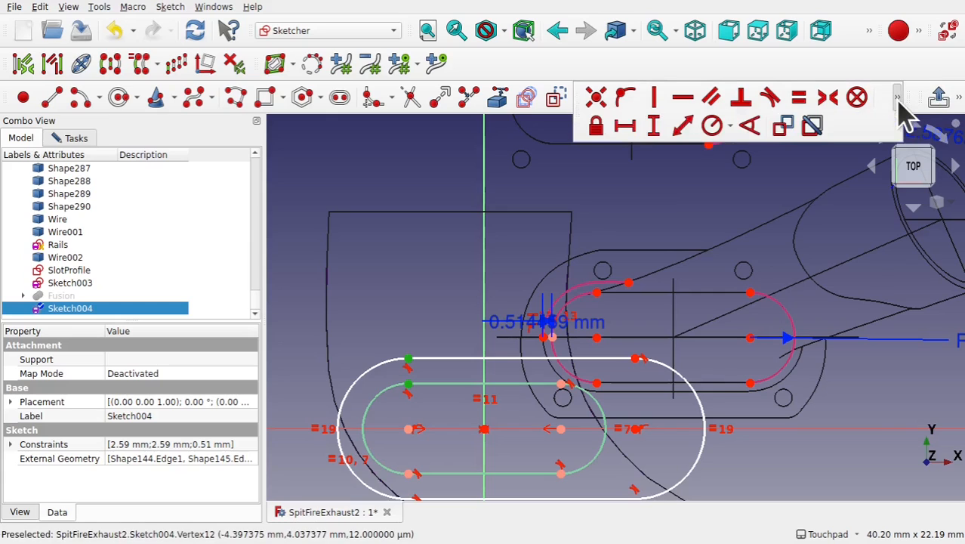
pyautogui.click(656, 127)
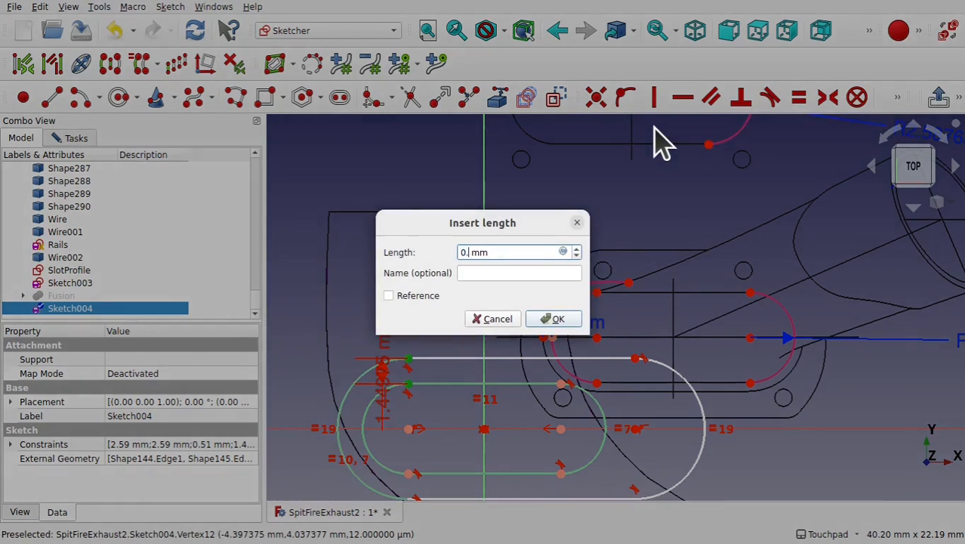
pyautogui.write('0.51')
pyautogui.press('Return')
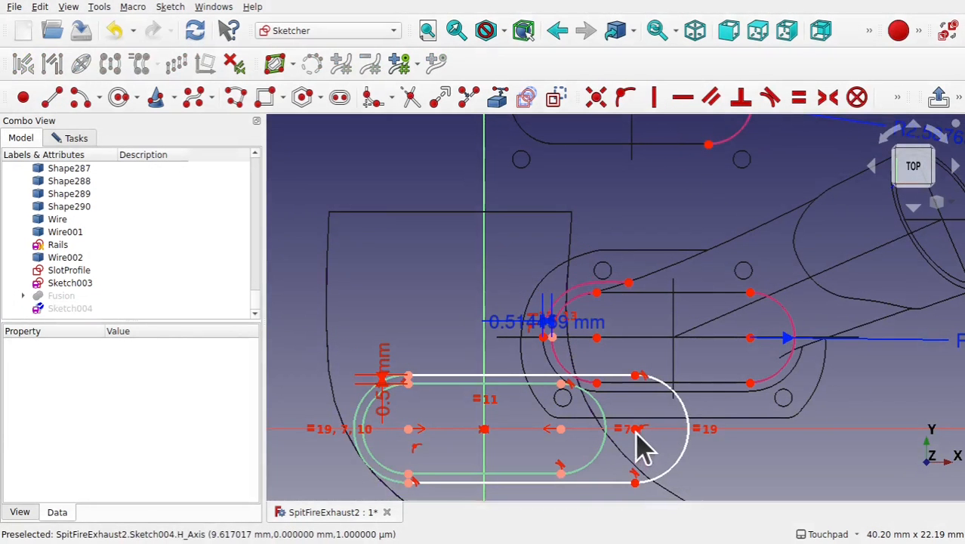
# - Make the outer slot's right arc centre coincident with the inner slot's right arc centre
pyautogui.click(636, 428)
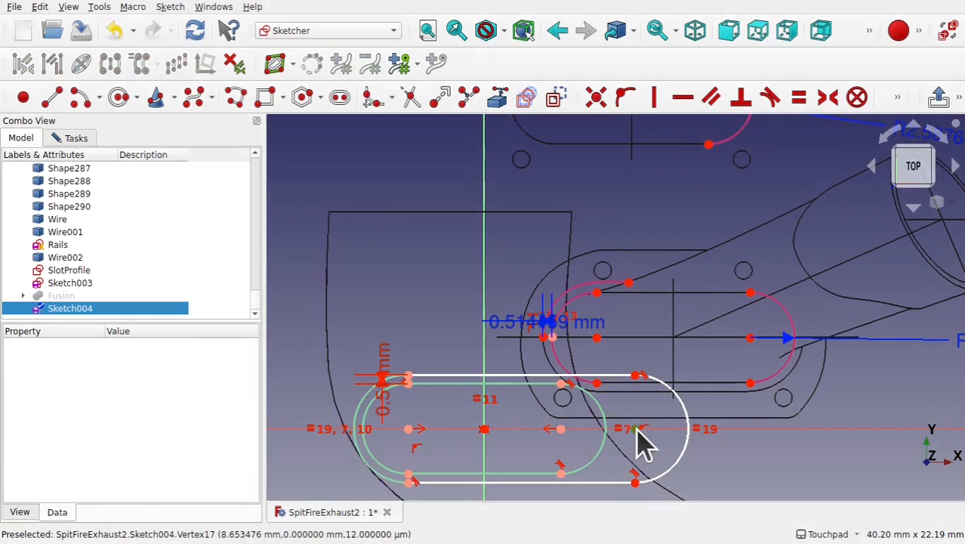
pyautogui.click(561, 430)
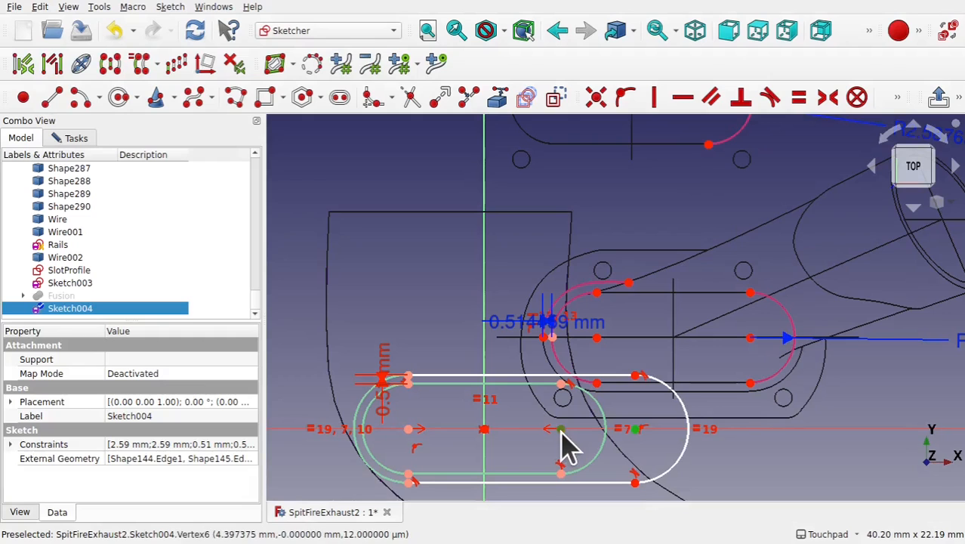
pyautogui.click(597, 98)
pyautogui.scroll(4, 469, 489)
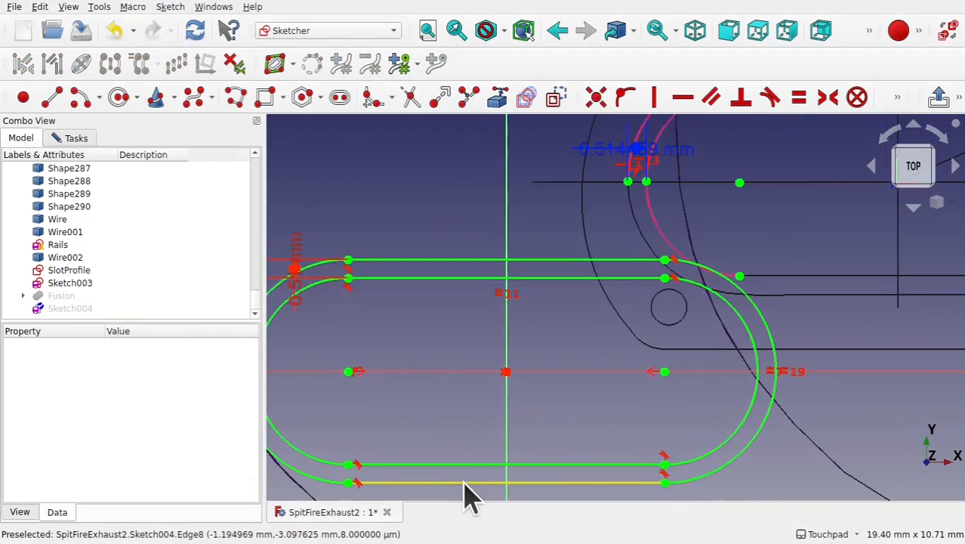
# - Close the slot sketch after zooming out to check it against the drawing
pyautogui.scroll(-1, 468, 494)
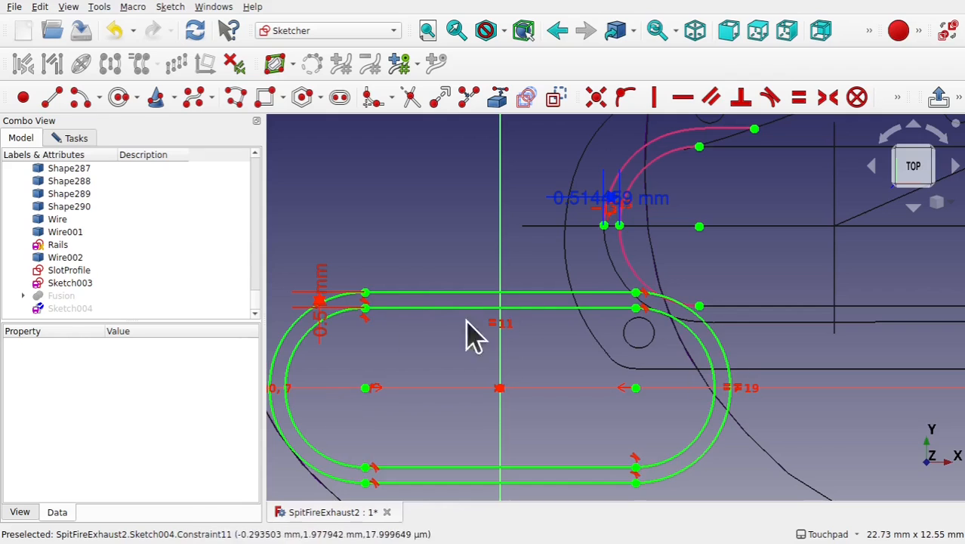
pyautogui.scroll(-5, 404, 215)
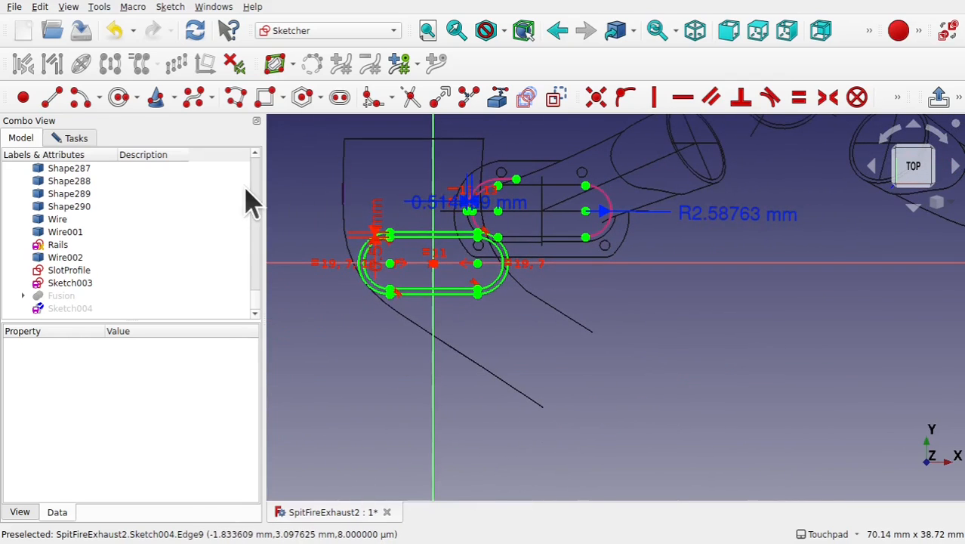
pyautogui.click(81, 138)
pyautogui.click(156, 171)
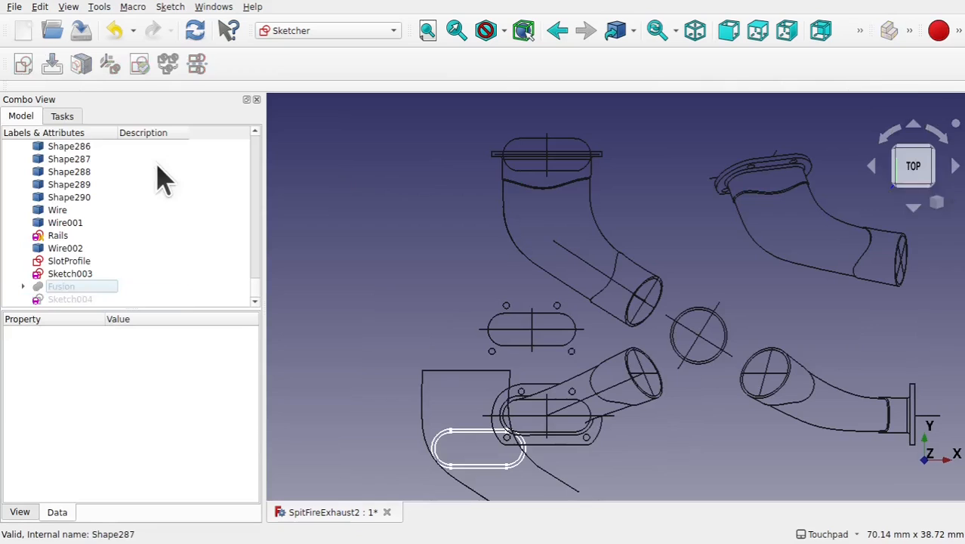
pyautogui.keyDown('shift'); pyautogui.moveTo(688, 436); pyautogui.dragTo(639, 360, button='middle'); pyautogui.keyUp('shift')
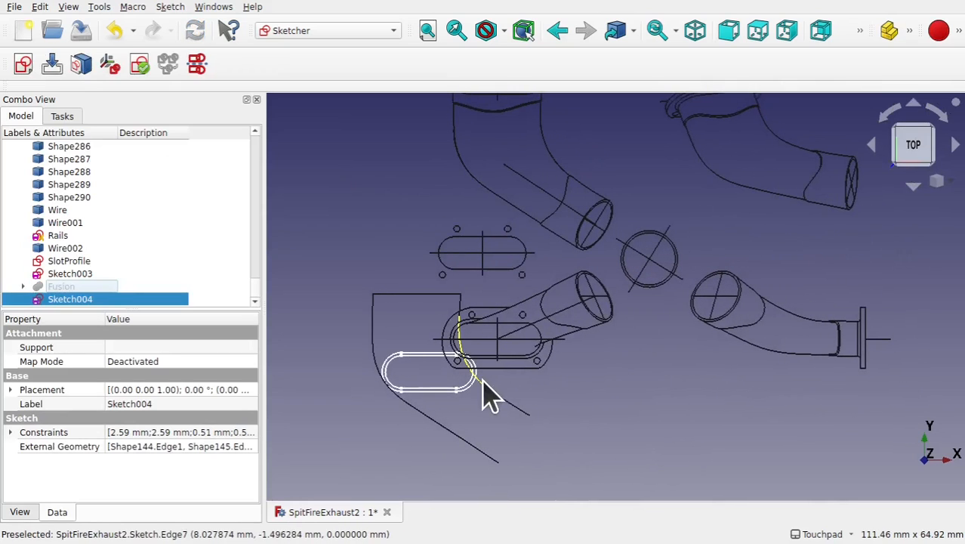
pyautogui.moveTo(520, 369)
pyautogui.keyDown('alt'); pyautogui.mouseDown(button='middle')
pyautogui.moveTo(536, 319)
pyautogui.moveTo(516, 365)
pyautogui.mouseUp(button='middle'); pyautogui.keyUp('alt')
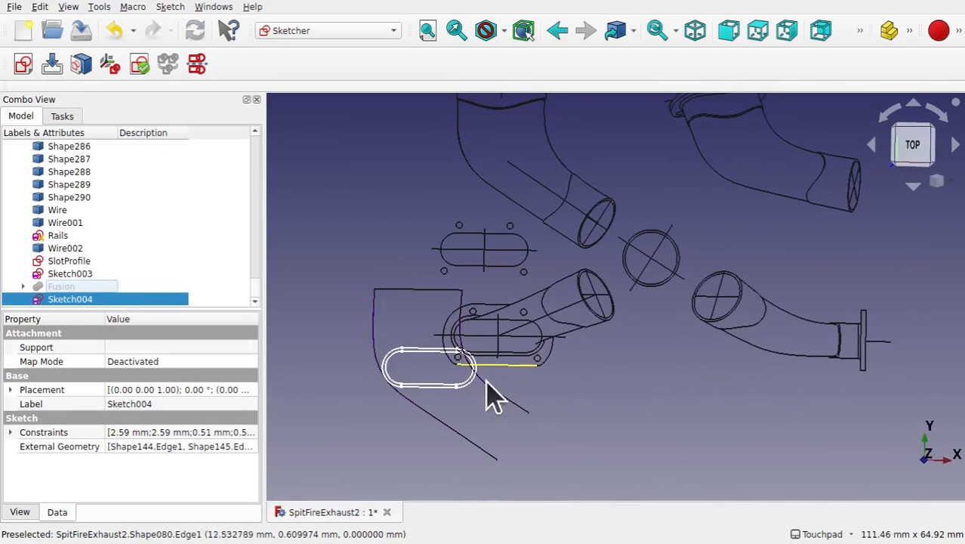
pyautogui.keyDown('alt'); pyautogui.moveTo(581, 325); pyautogui.dragTo(570, 422, button='middle'); pyautogui.keyUp('alt')
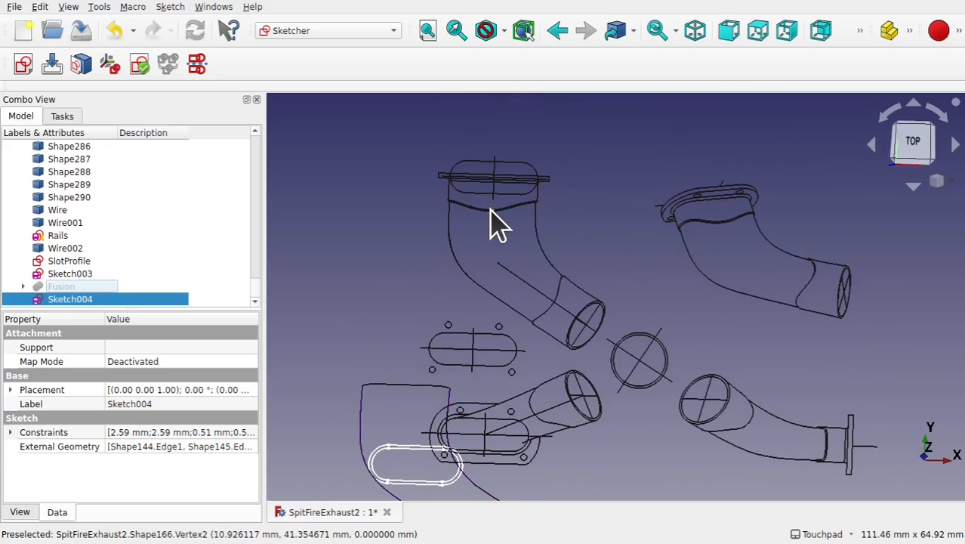
pyautogui.scroll(5, 491, 209)
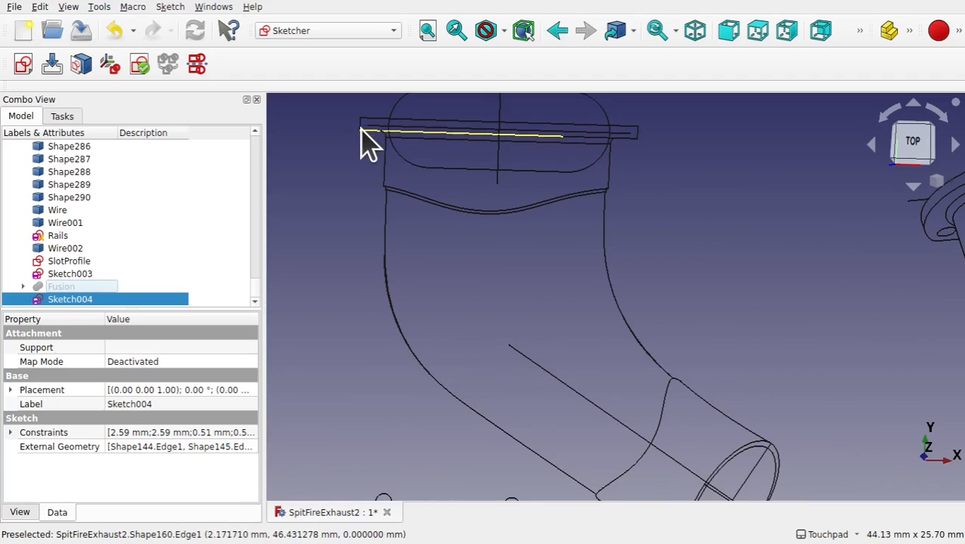
pyautogui.scroll(-5, 451, 215)
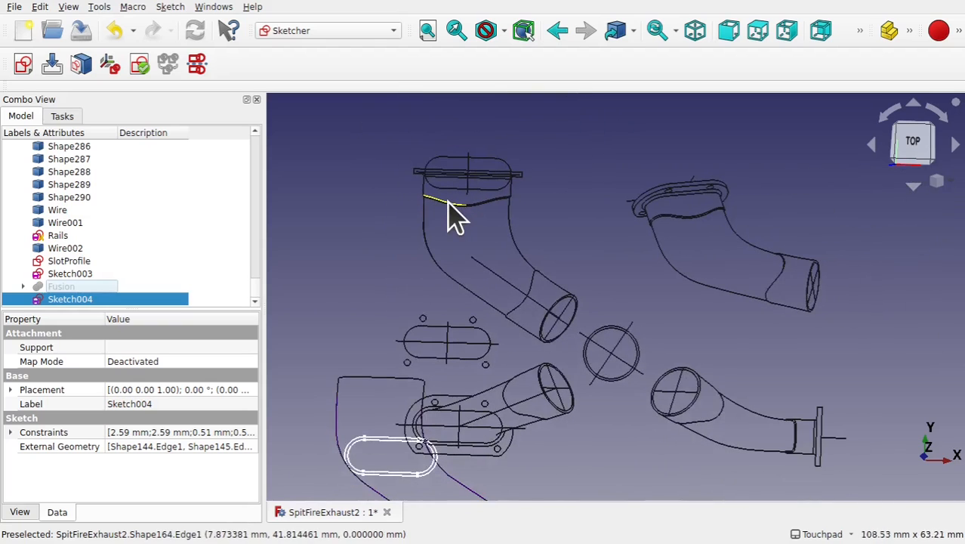
# - Reopen the slot sketch and import the flange's top line and the tube's lower curved edge as external geometry
pyautogui.doubleClick(160, 300)
pyautogui.scroll(2, 502, 273)
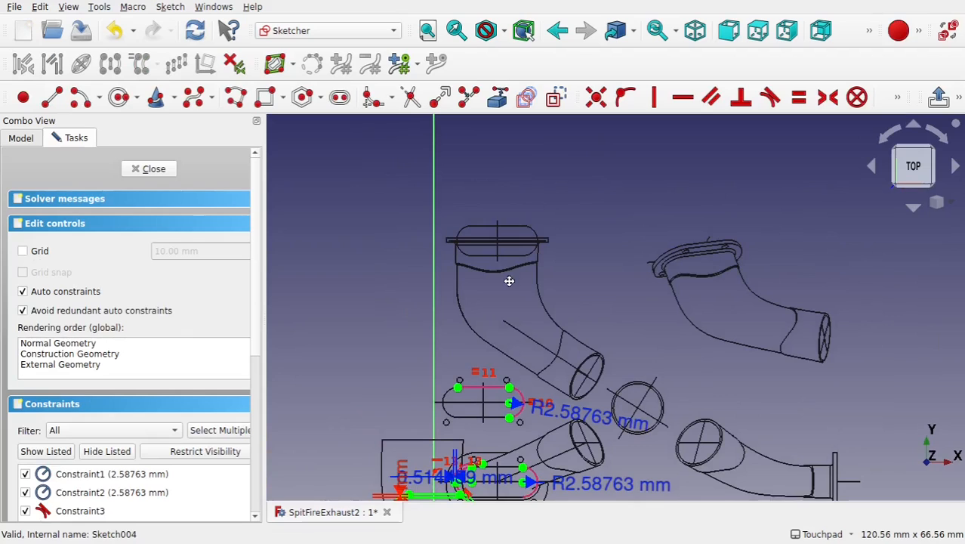
pyautogui.scroll(3, 500, 261)
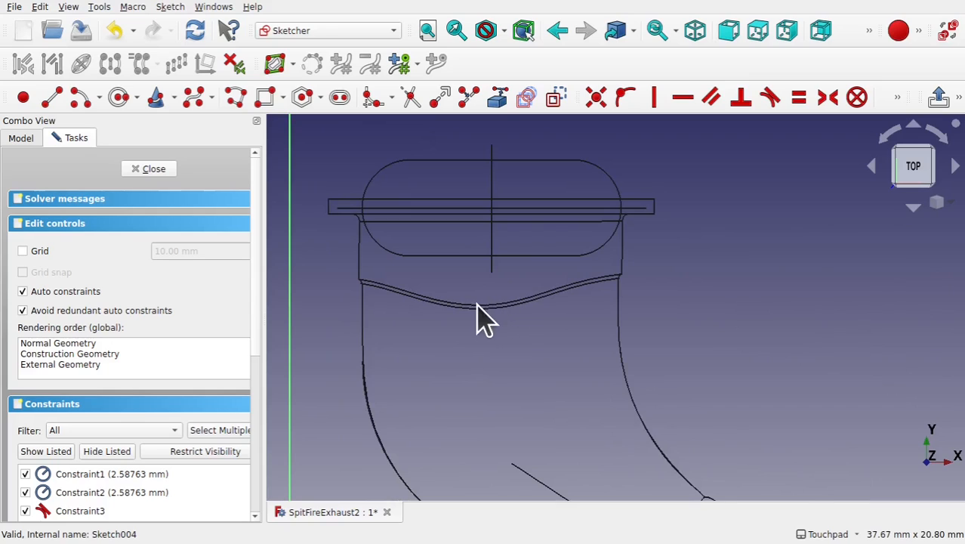
pyautogui.click(495, 104)
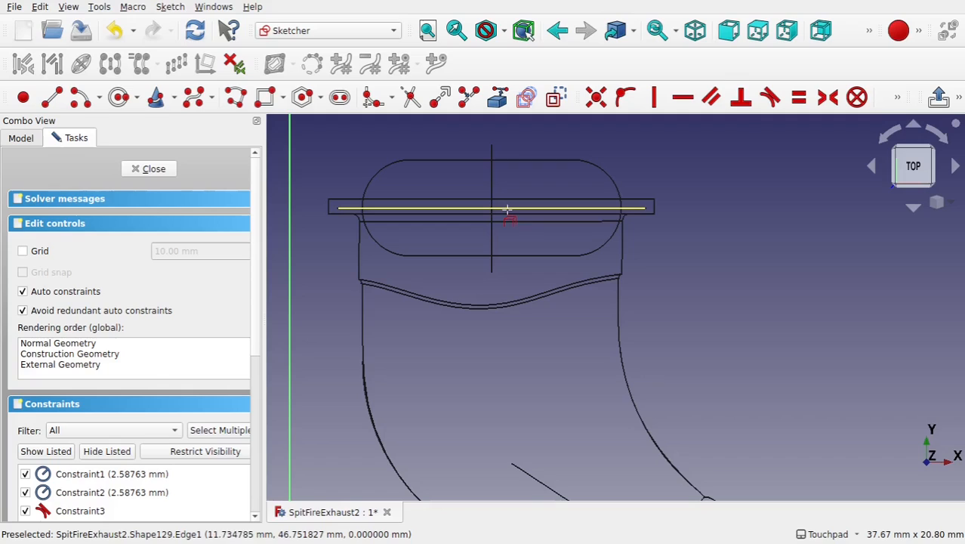
pyautogui.click(507, 210)
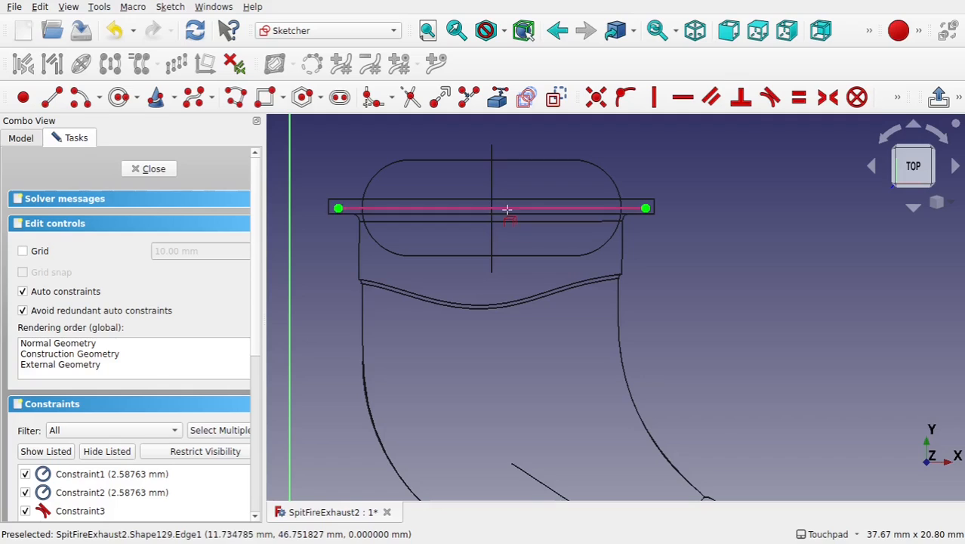
pyautogui.click(489, 309)
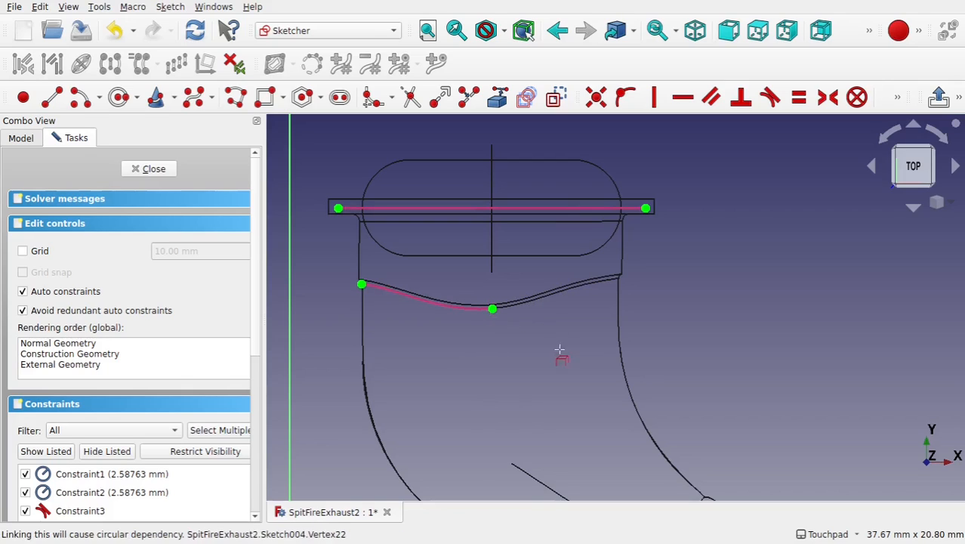
# - Add a vertical distance dimension between the curved edge's midpoint and the flange line's left end
pyautogui.click(492, 309)
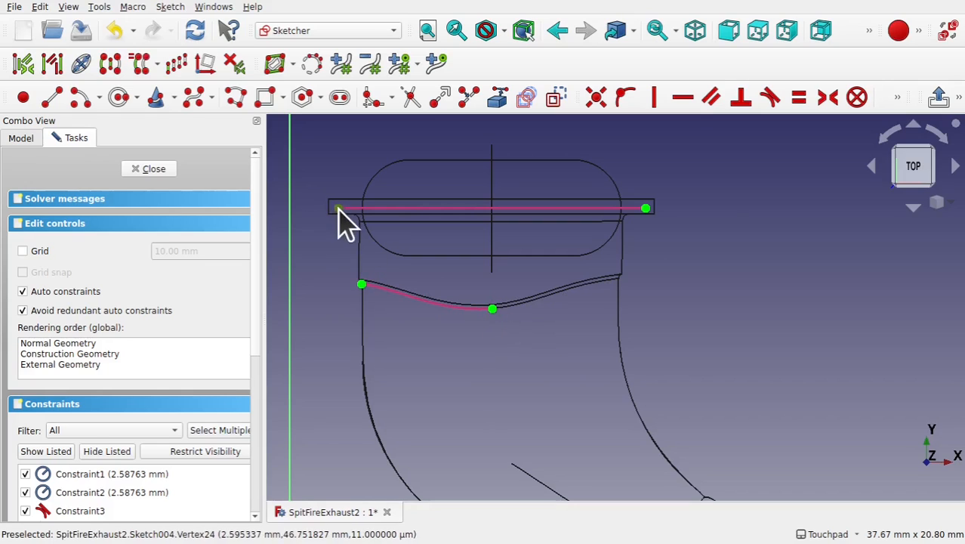
pyautogui.click(338, 211)
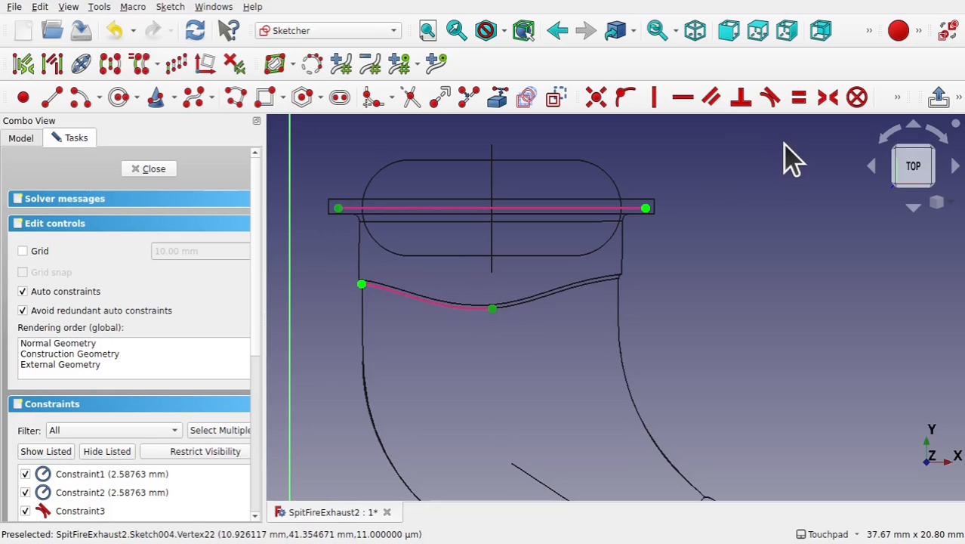
pyautogui.click(898, 97)
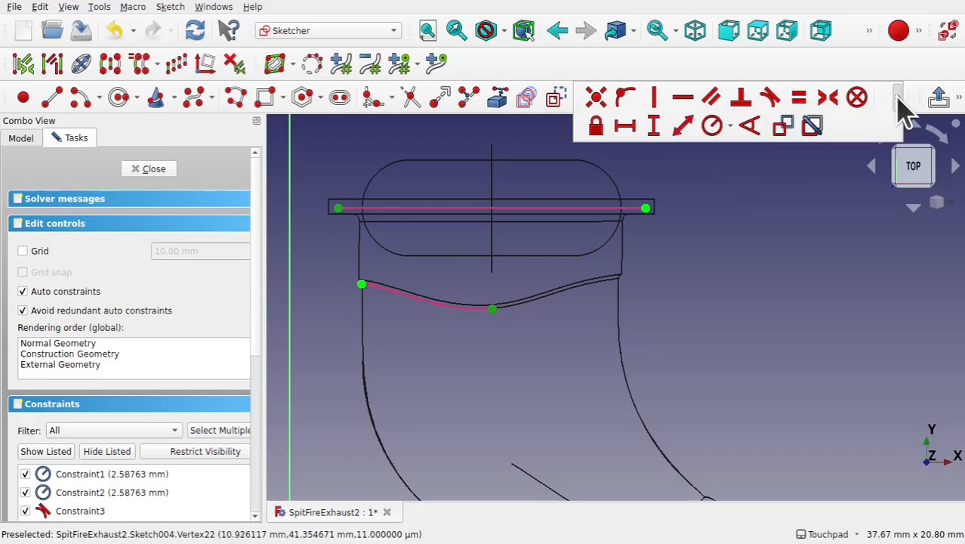
pyautogui.click(654, 129)
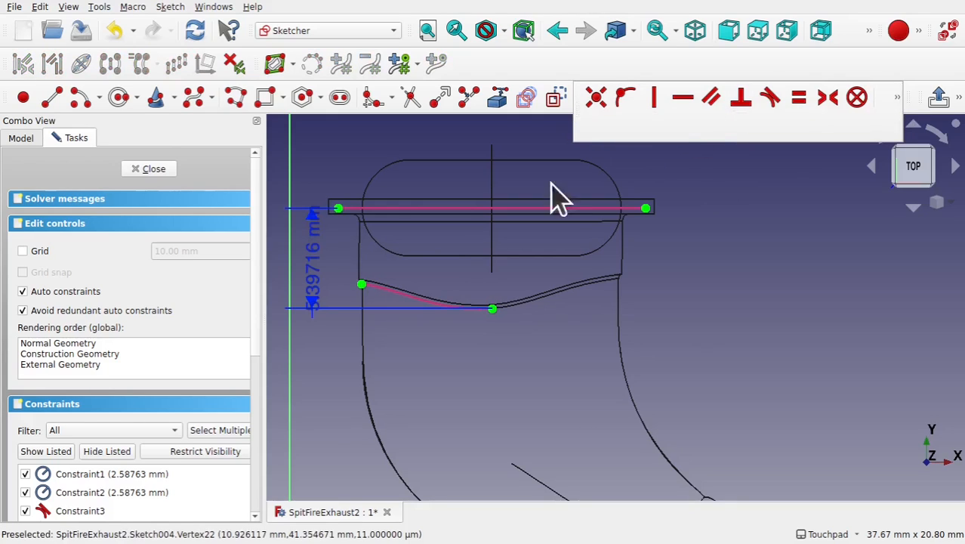
pyautogui.moveTo(323, 283); pyautogui.dragTo(333, 389)
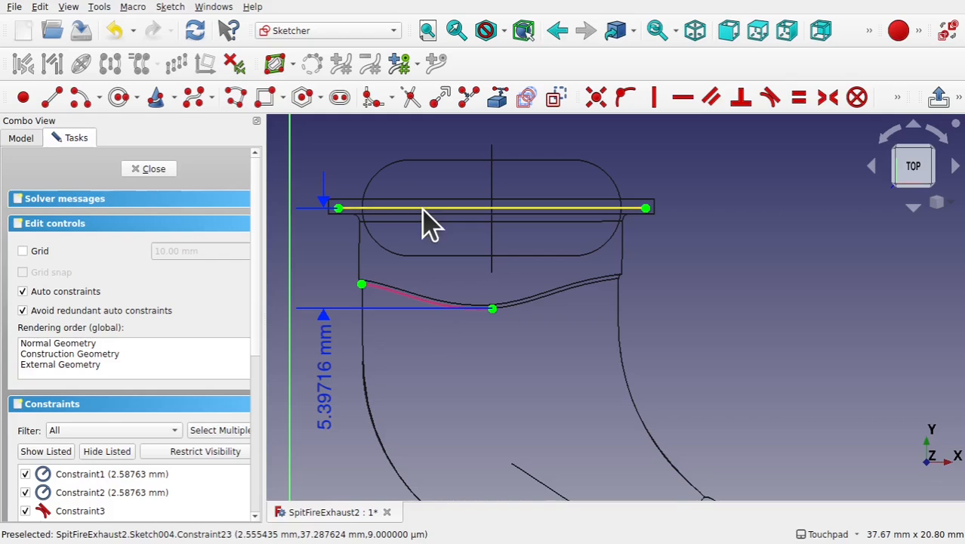
# - Close the sketch and extrude it 5.4 mm along its normal as a solid in the Part workbench
pyautogui.click(154, 170)
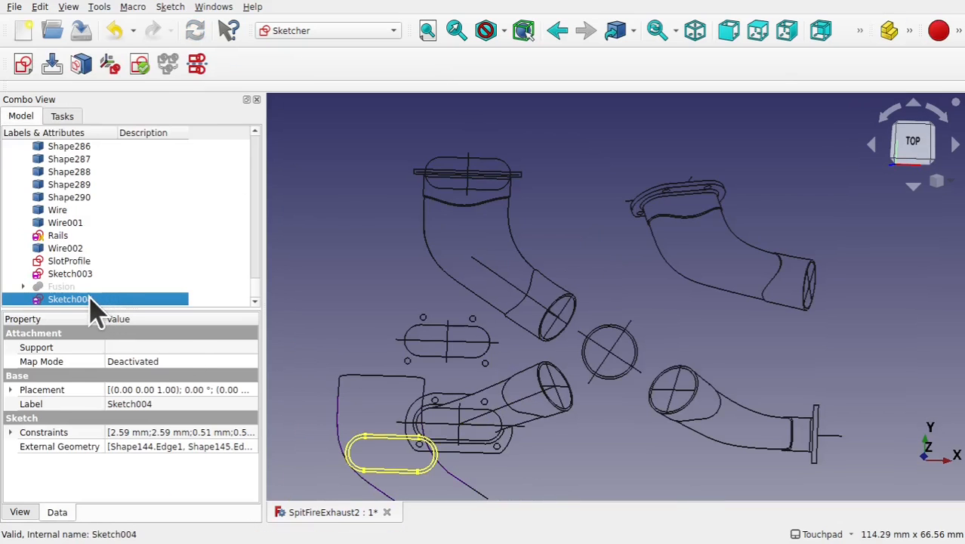
pyautogui.click(332, 32)
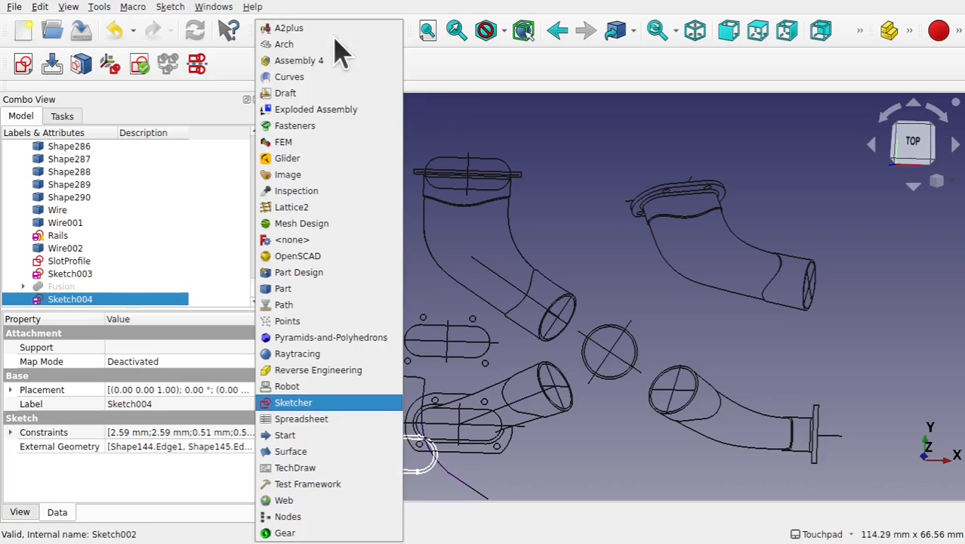
pyautogui.click(320, 289)
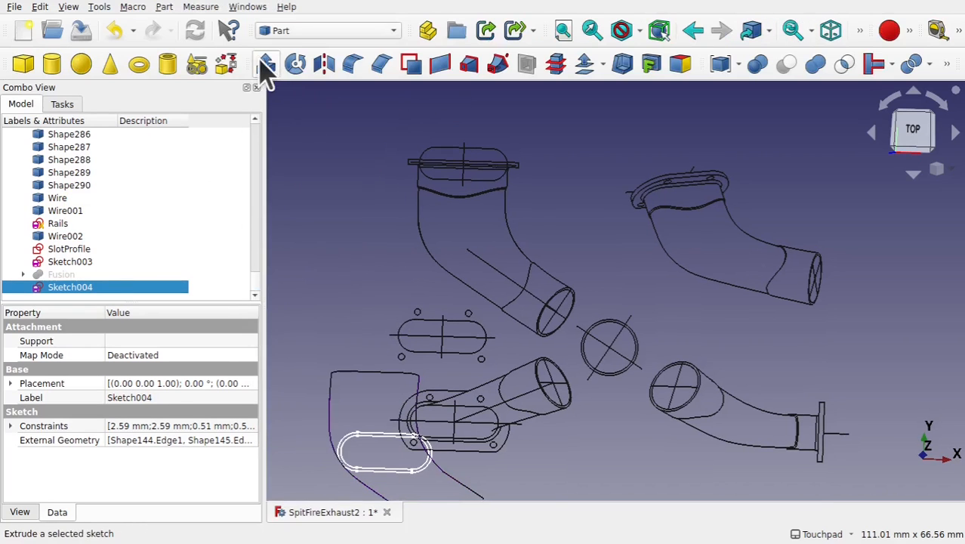
pyautogui.click(266, 66)
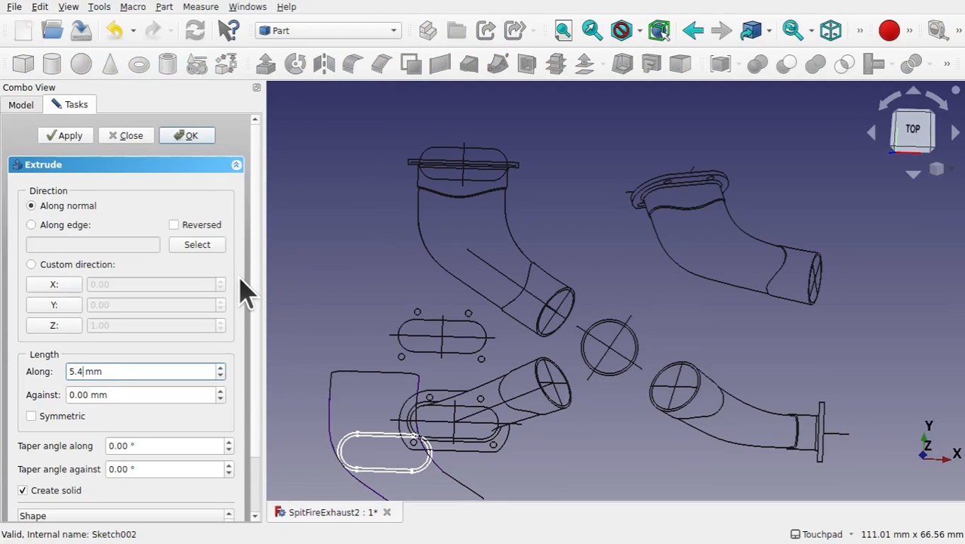
pyautogui.press('Return')
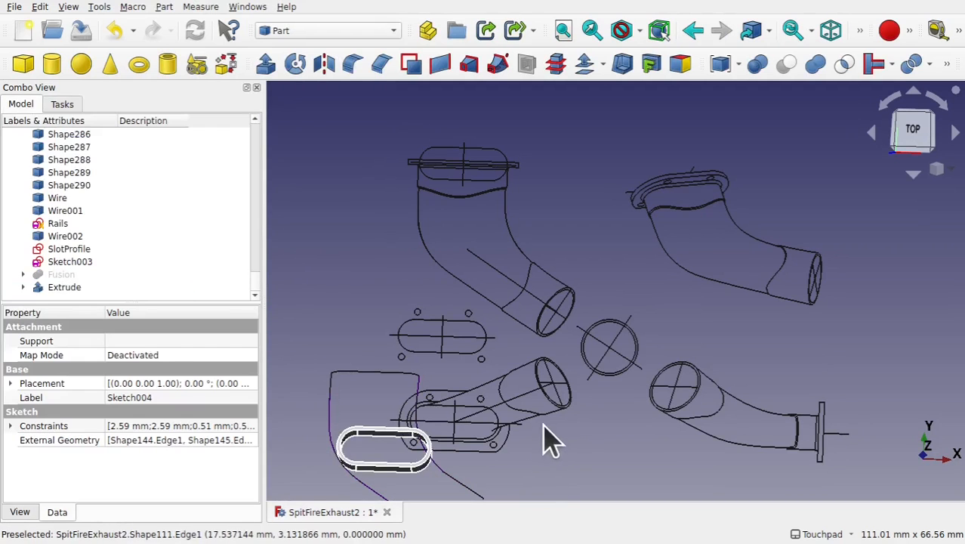
# - Orbit around the extruded slot to inspect it against the drawing
pyautogui.keyDown('shift'); pyautogui.moveTo(547, 425); pyautogui.dragTo(625, 325, button='middle'); pyautogui.keyUp('shift')
pyautogui.keyDown('alt'); pyautogui.moveTo(563, 333); pyautogui.dragTo(560, 258, button='middle'); pyautogui.keyUp('alt')
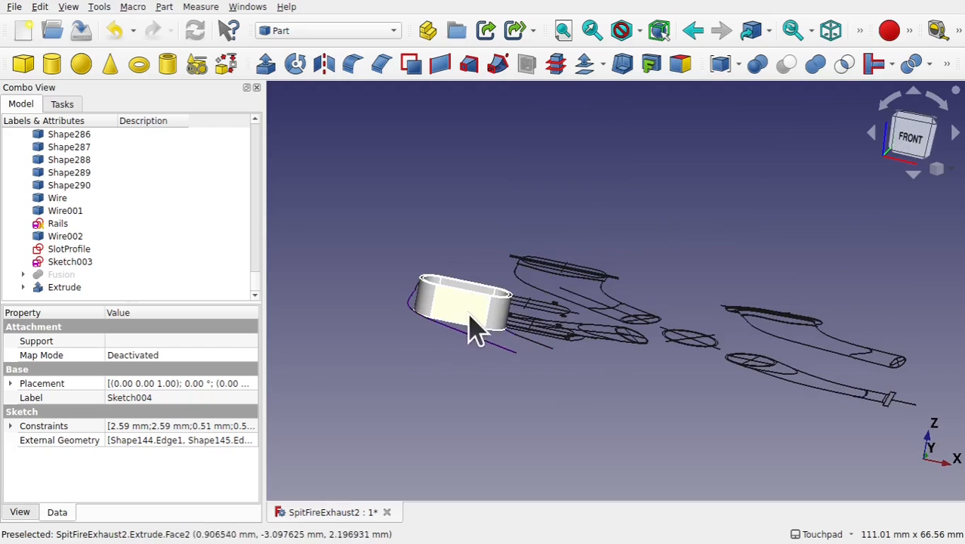
pyautogui.keyDown('alt'); pyautogui.moveTo(452, 329); pyautogui.dragTo(425, 339, button='middle'); pyautogui.keyUp('alt')
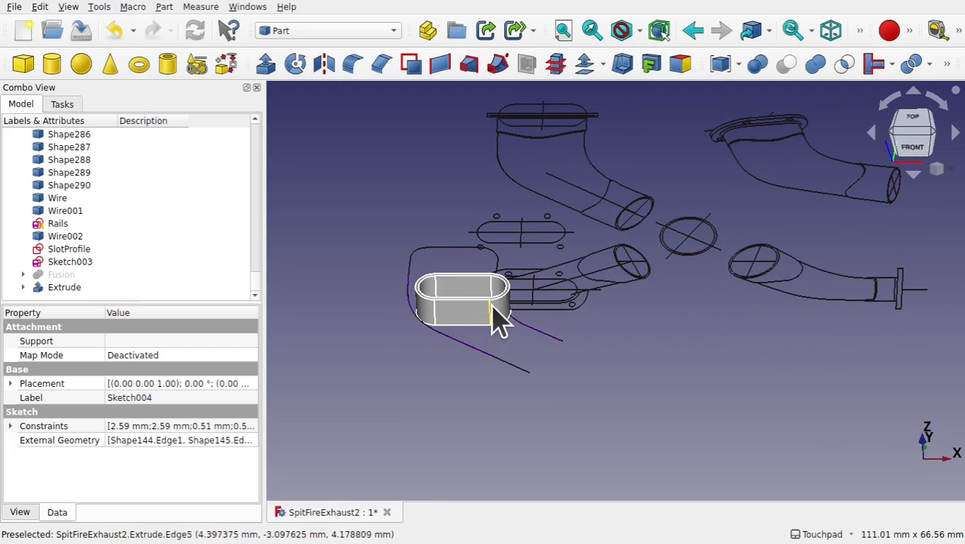
pyautogui.moveTo(445, 318)
pyautogui.keyDown('shift'); pyautogui.mouseDown(button='middle')
pyautogui.moveTo(556, 248)
pyautogui.moveTo(546, 290)
pyautogui.mouseUp(button='middle'); pyautogui.keyUp('shift')
pyautogui.keyDown('alt'); pyautogui.moveTo(543, 239); pyautogui.dragTo(555, 296, button='middle'); pyautogui.keyUp('alt')
pyautogui.keyDown('shift'); pyautogui.moveTo(578, 257); pyautogui.dragTo(606, 397, button='middle'); pyautogui.keyUp('shift')
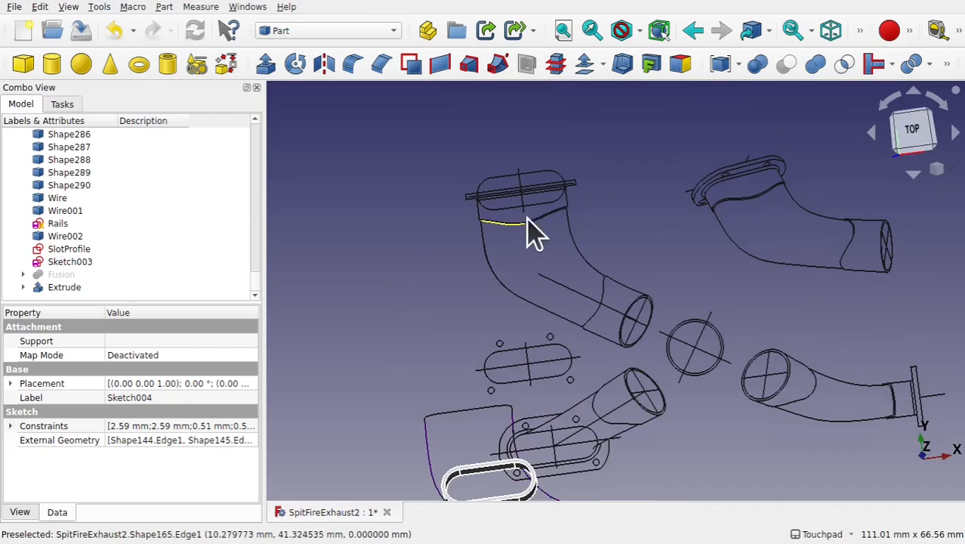
pyautogui.keyDown('shift'); pyautogui.moveTo(482, 230); pyautogui.dragTo(440, 270, button='middle'); pyautogui.keyUp('shift')
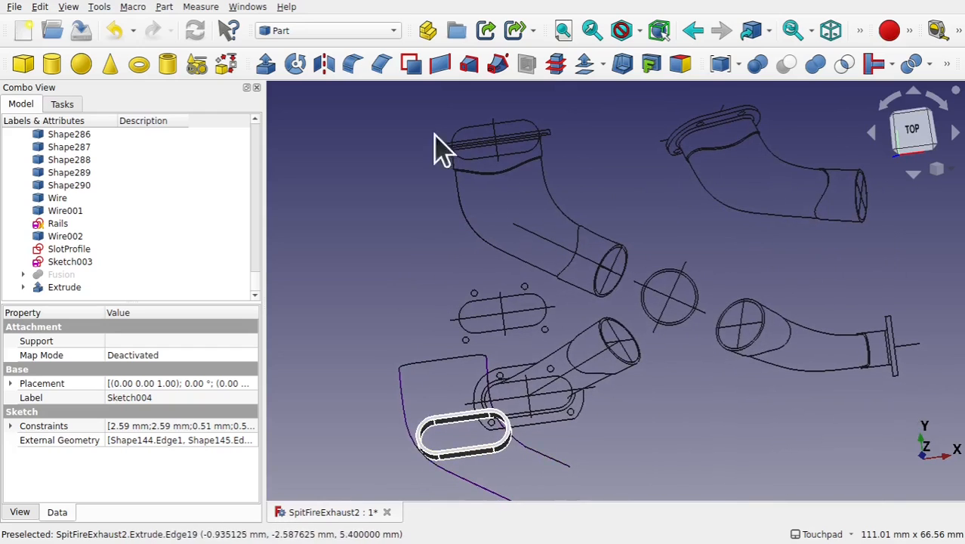
# - Switch to the Draft workbench and view the extruded slot from several angles
pyautogui.click(306, 32)
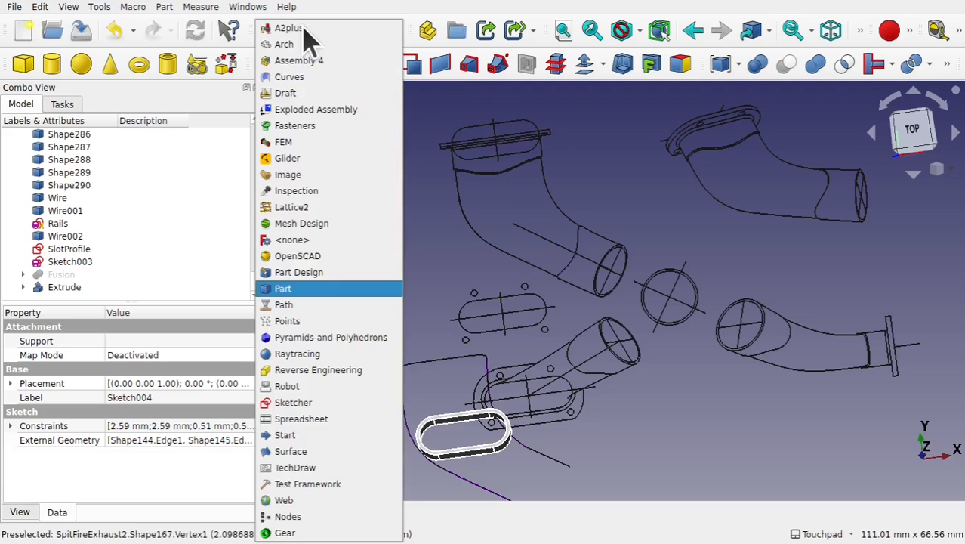
pyautogui.click(295, 94)
pyautogui.scroll(3, 306, 108)
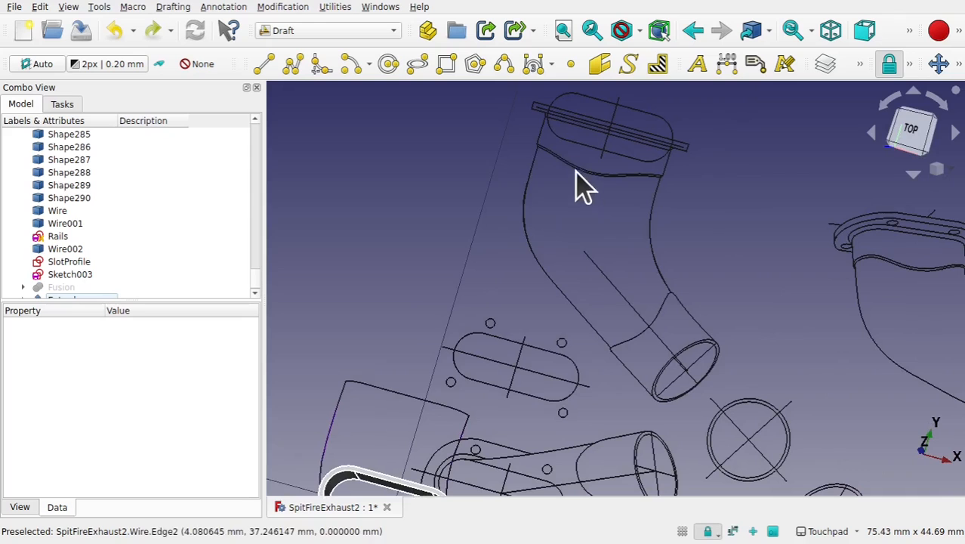
pyautogui.keyDown('shift'); pyautogui.moveTo(575, 384); pyautogui.dragTo(655, 228, button='middle'); pyautogui.keyUp('shift')
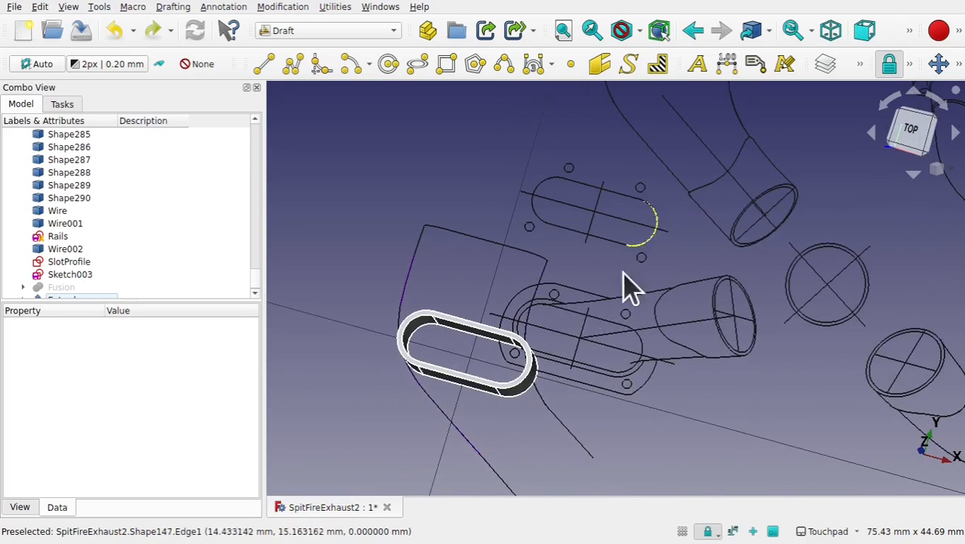
pyautogui.keyDown('shift'); pyautogui.moveTo(597, 241); pyautogui.dragTo(574, 393, button='middle'); pyautogui.keyUp('shift')
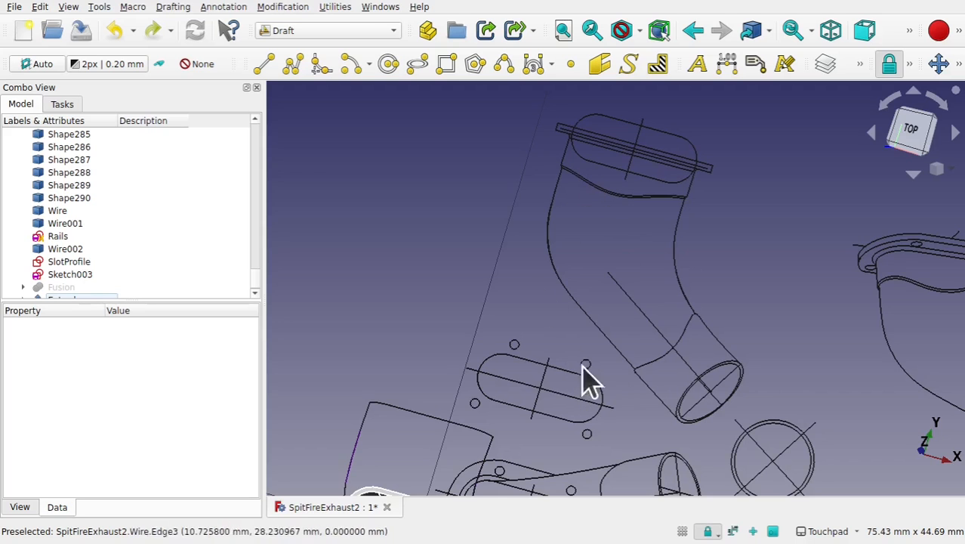
pyautogui.scroll(-4, 624, 341)
pyautogui.keyDown('shift'); pyautogui.moveTo(624, 334); pyautogui.dragTo(660, 257, button='middle'); pyautogui.keyUp('shift')
pyautogui.scroll(4, 555, 389)
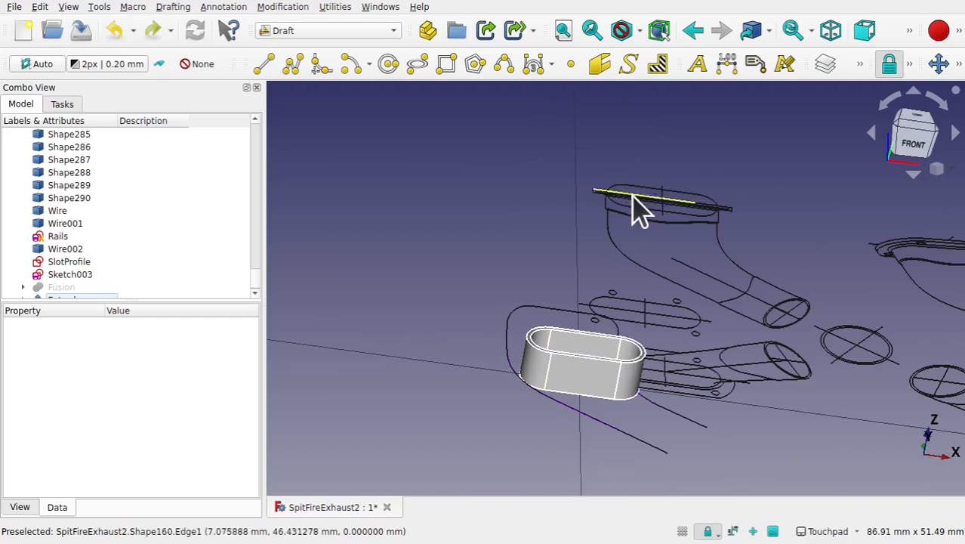
# - Select the extrusion and switch to the Sketcher workbench
pyautogui.click(578, 386)
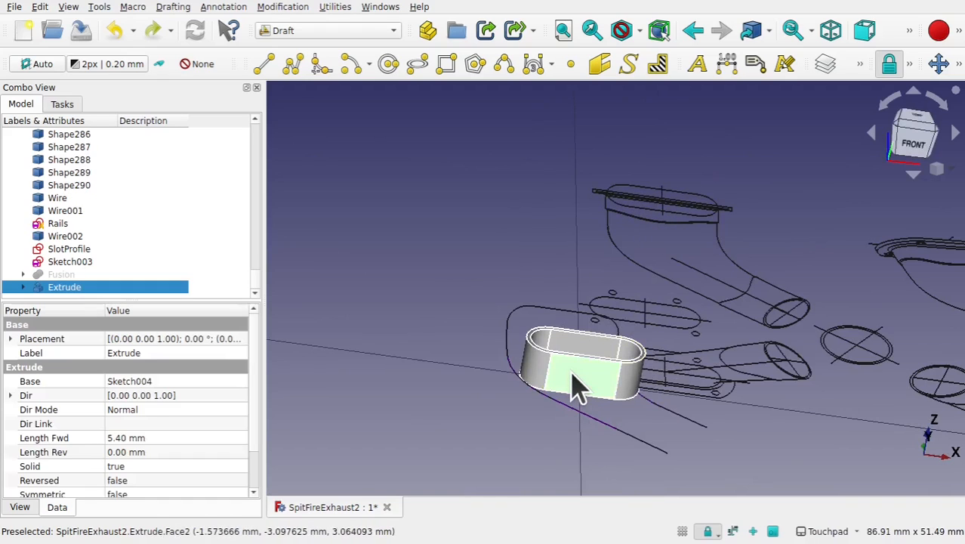
pyautogui.click(313, 32)
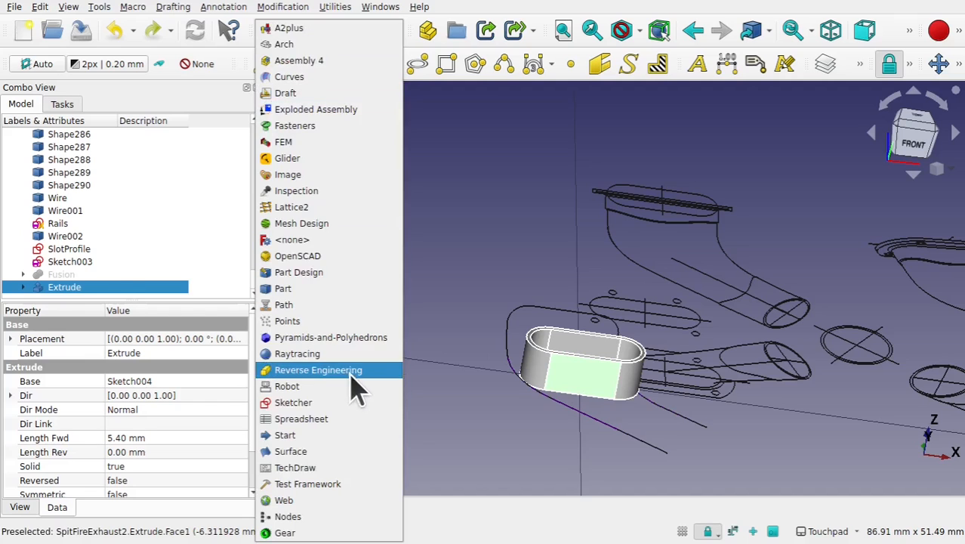
pyautogui.click(338, 404)
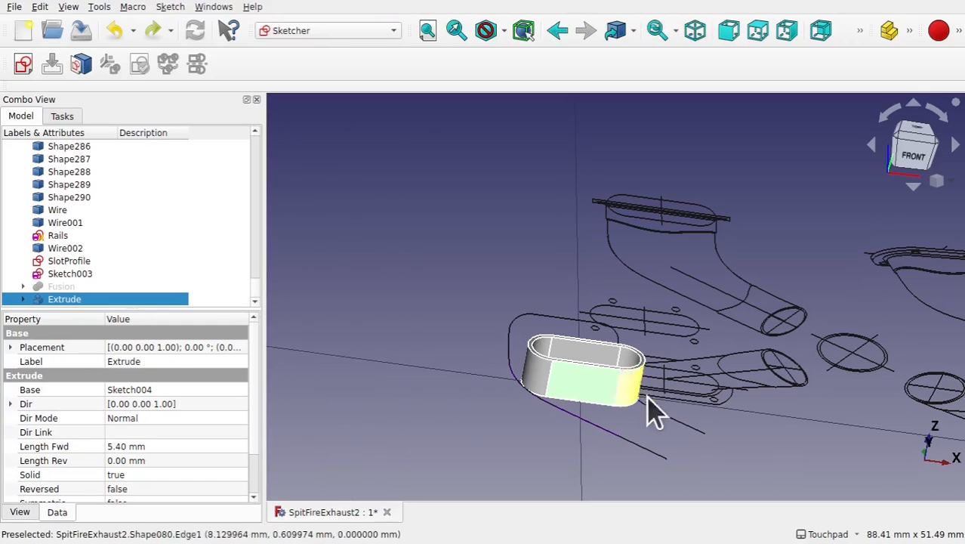
# - Create a new sketch attached to the flat side face of the extruded slot using the FlatFace attachment
pyautogui.click(593, 401)
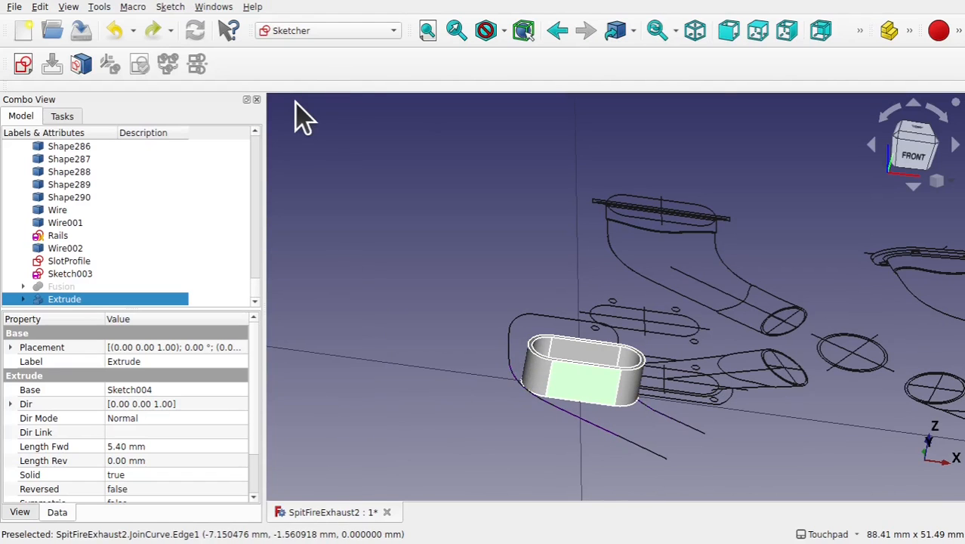
pyautogui.click(23, 65)
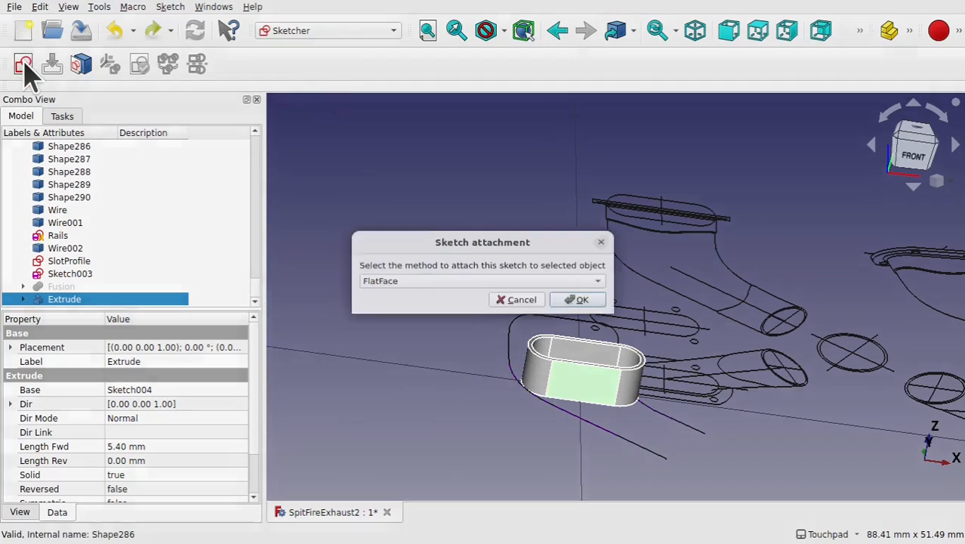
pyautogui.click(580, 301)
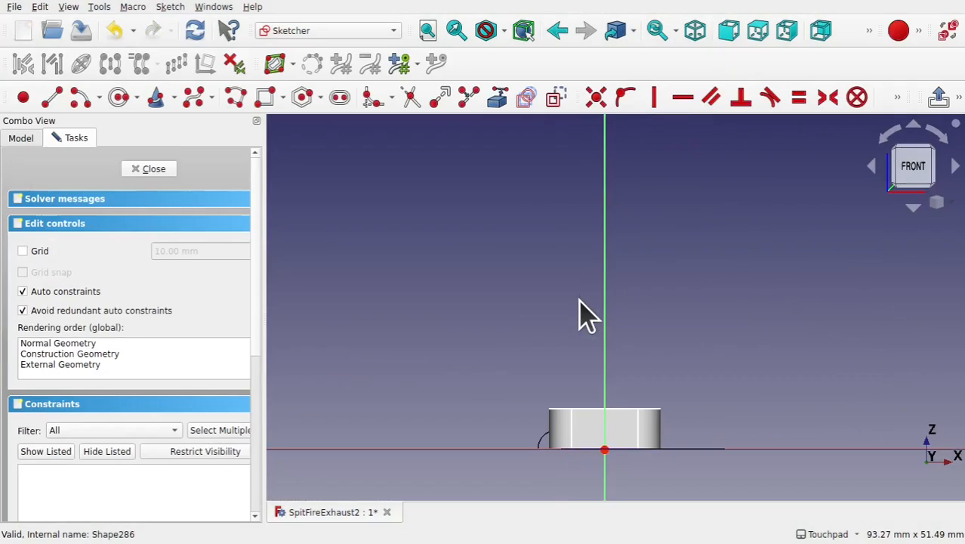
# - Start the External Geometry tool to bring edges of the extruded slot into the new sketch
pyautogui.keyDown('alt'); pyautogui.moveTo(633, 378); pyautogui.dragTo(632, 327, button='middle'); pyautogui.keyUp('alt')
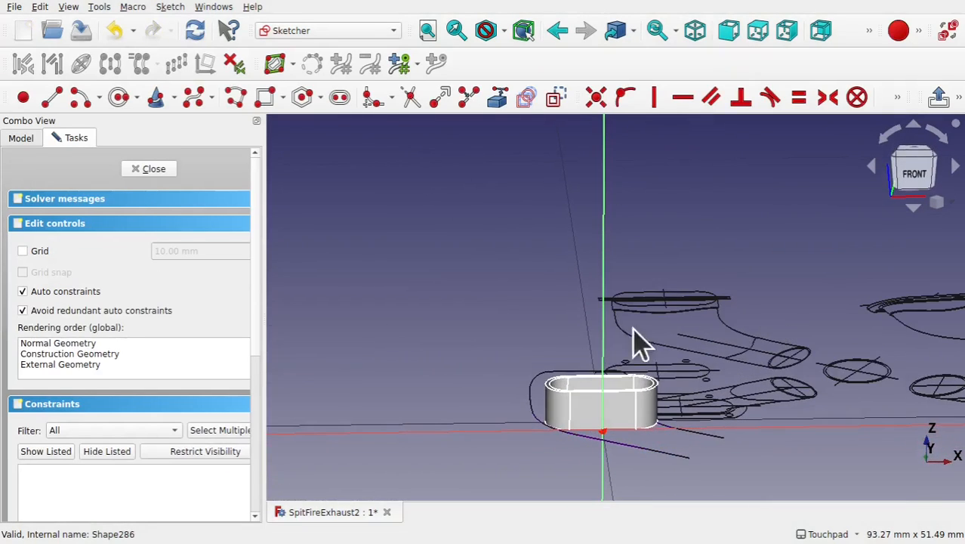
pyautogui.scroll(4, 678, 306)
pyautogui.moveTo(678, 306)
pyautogui.keyDown('alt'); pyautogui.mouseDown(button='middle')
pyautogui.moveTo(688, 362)
pyautogui.moveTo(692, 314)
pyautogui.moveTo(681, 280)
pyautogui.moveTo(686, 294)
pyautogui.mouseUp(button='middle'); pyautogui.keyUp('alt')
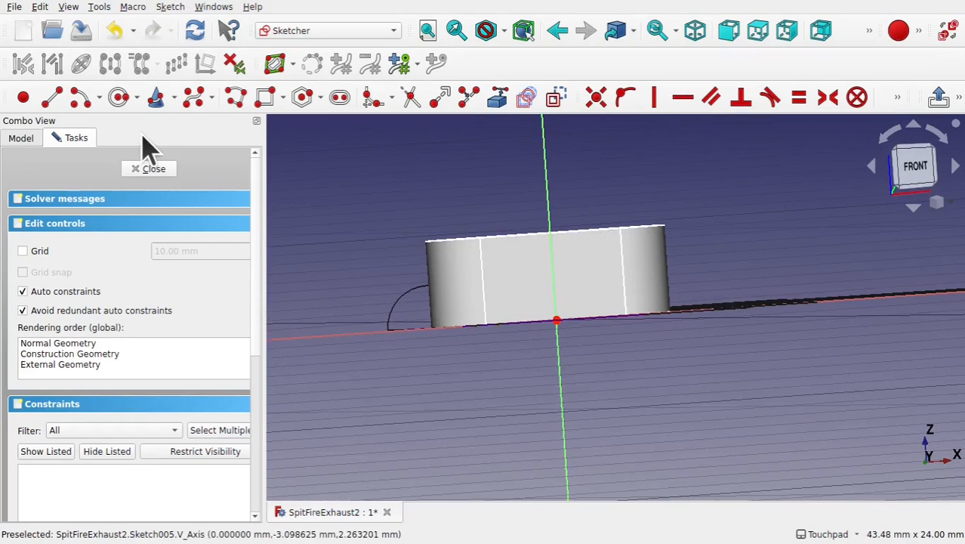
pyautogui.click(497, 98)
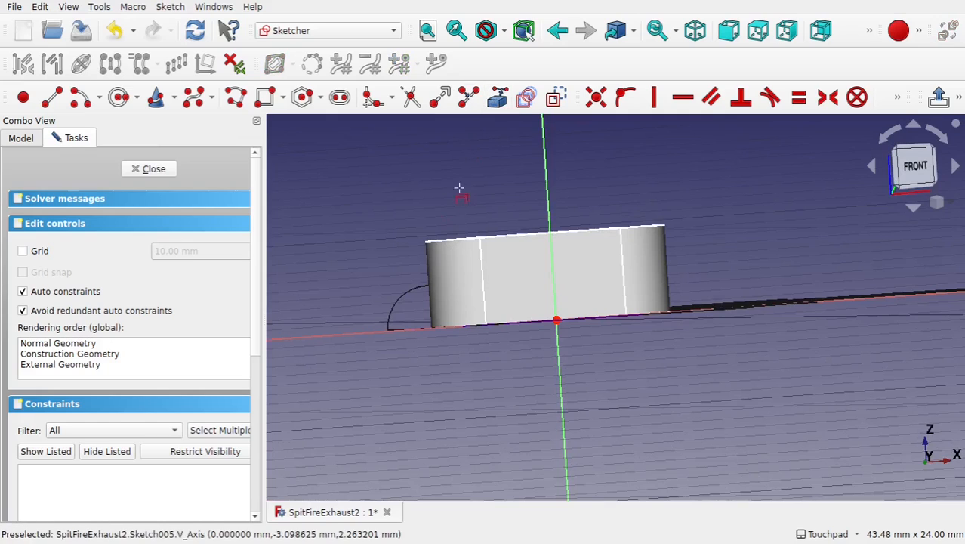
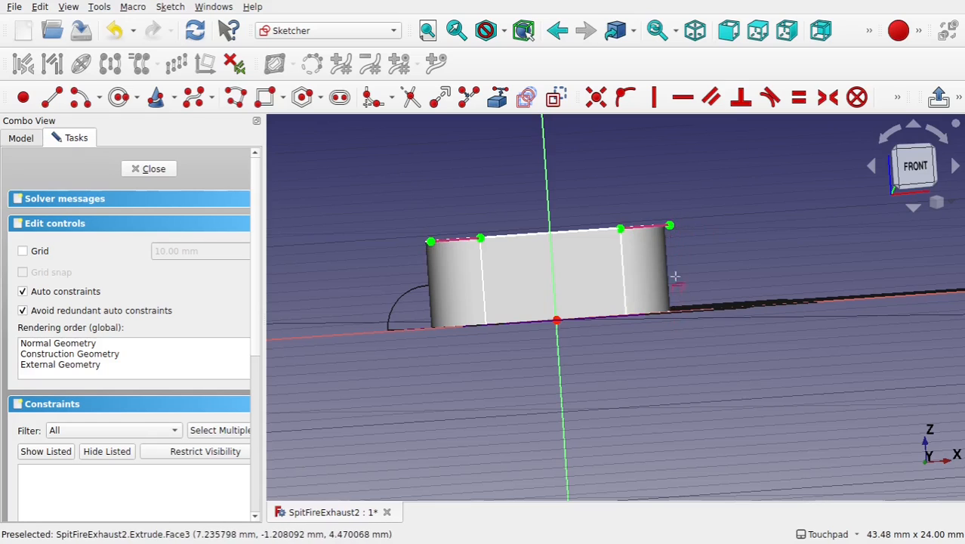
# - Sketch a three-point arc across the middle of the slot's face using the end points and rim point arc tool
pyautogui.click(99, 97)
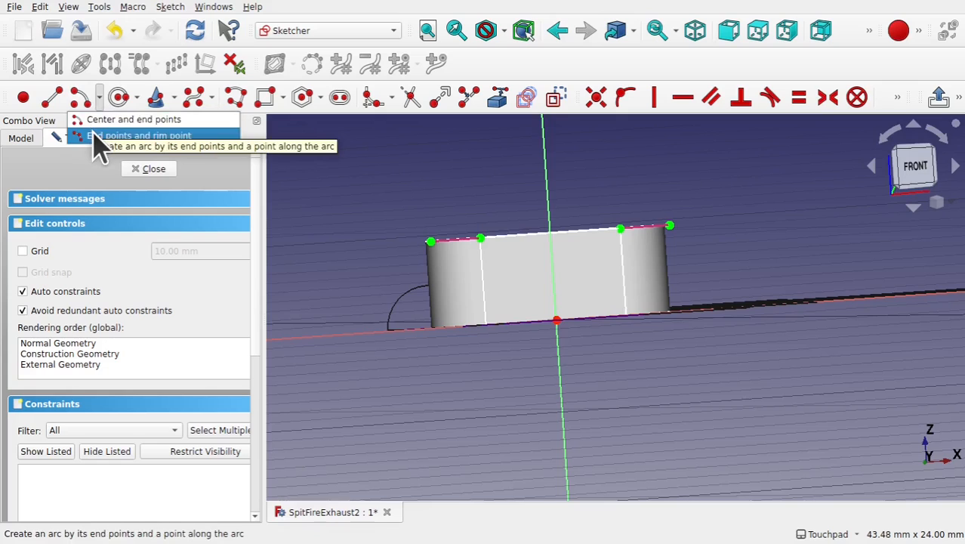
pyautogui.click(94, 136)
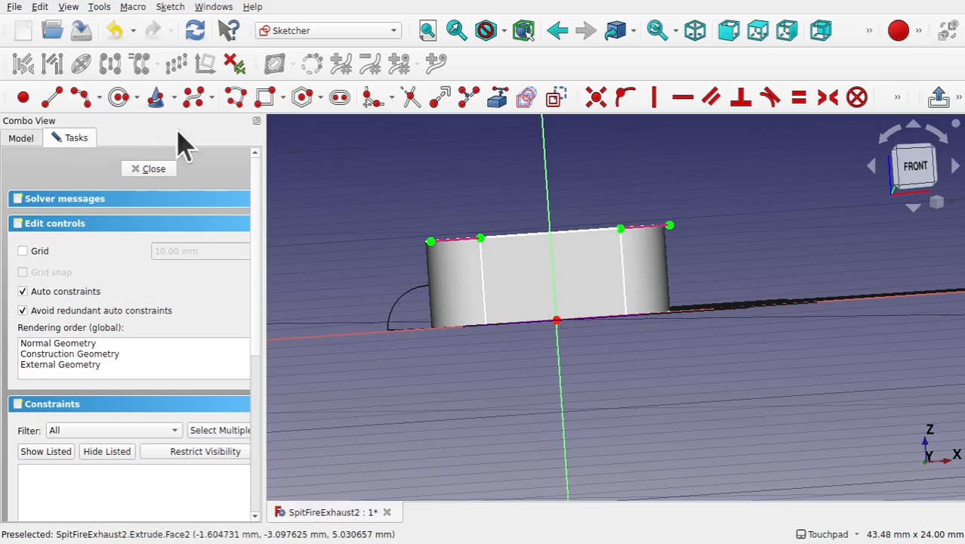
pyautogui.click(518, 261)
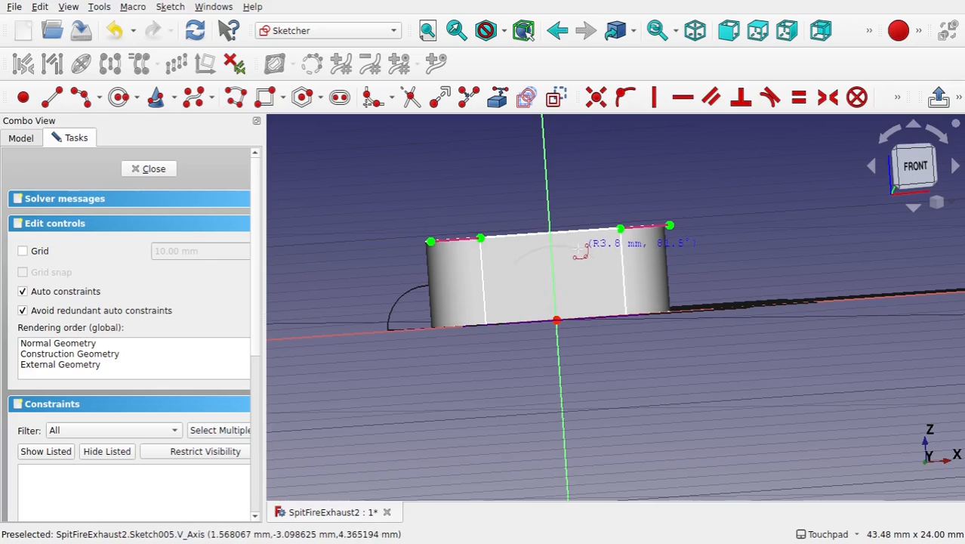
pyautogui.click(579, 248)
pyautogui.rightClick(578, 279)
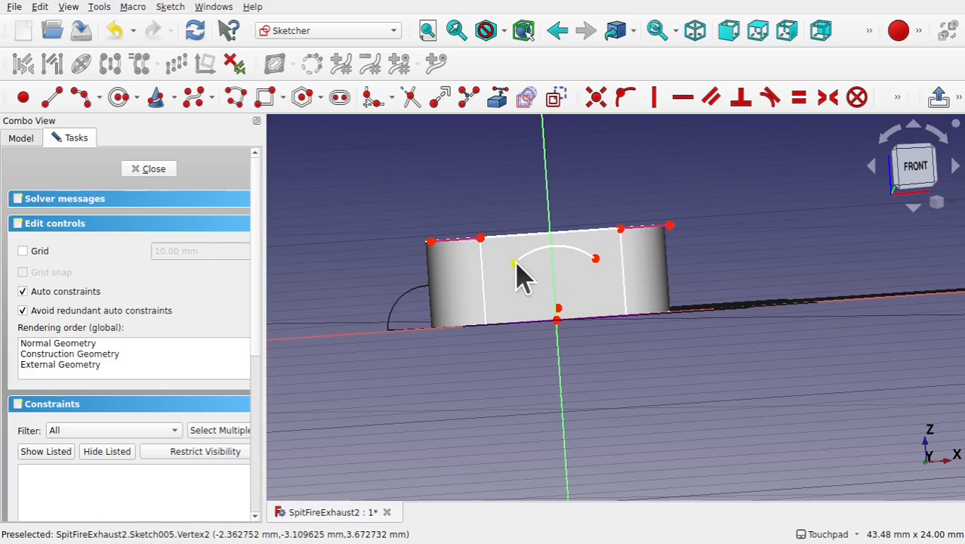
# - Constrain the arc's two endpoints symmetric about the vertical axis
pyautogui.click(516, 262)
pyautogui.click(596, 259)
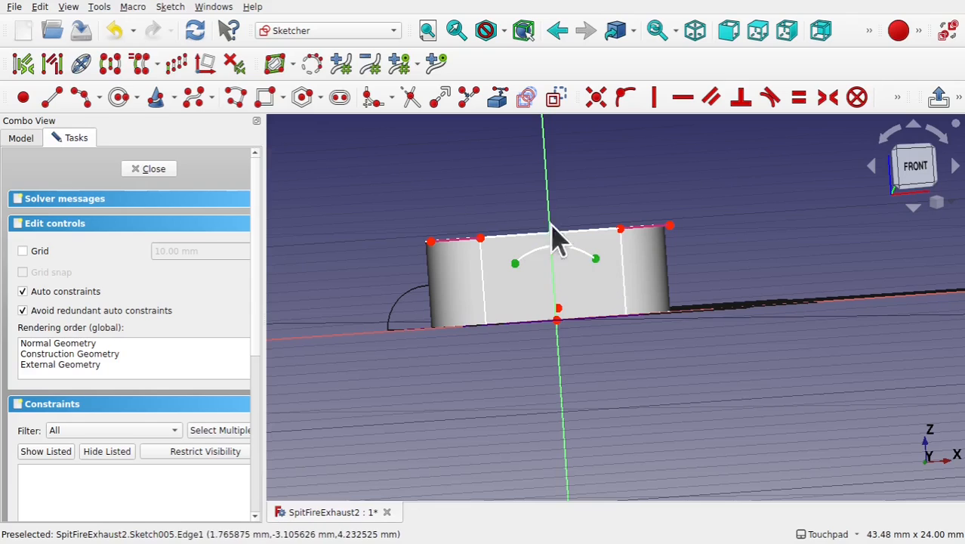
pyautogui.click(550, 210)
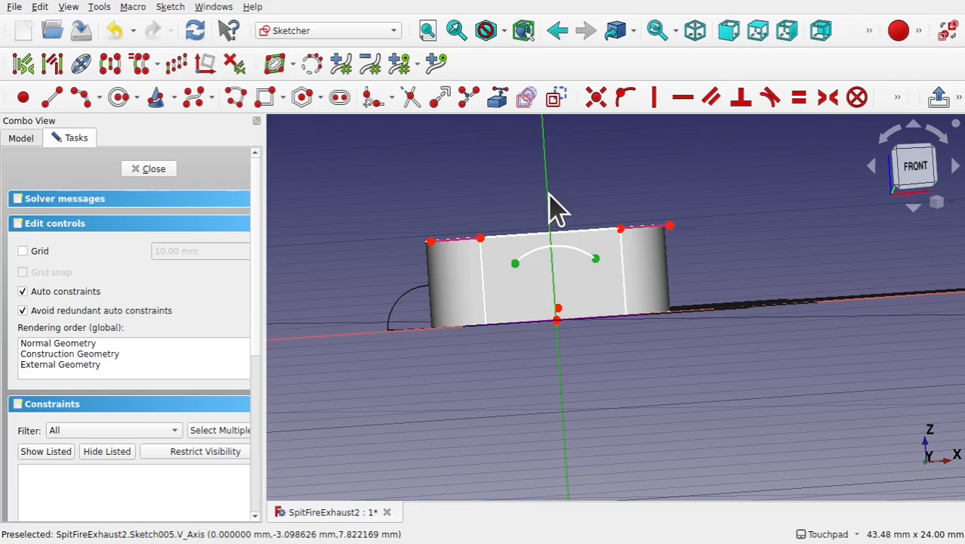
pyautogui.click(827, 98)
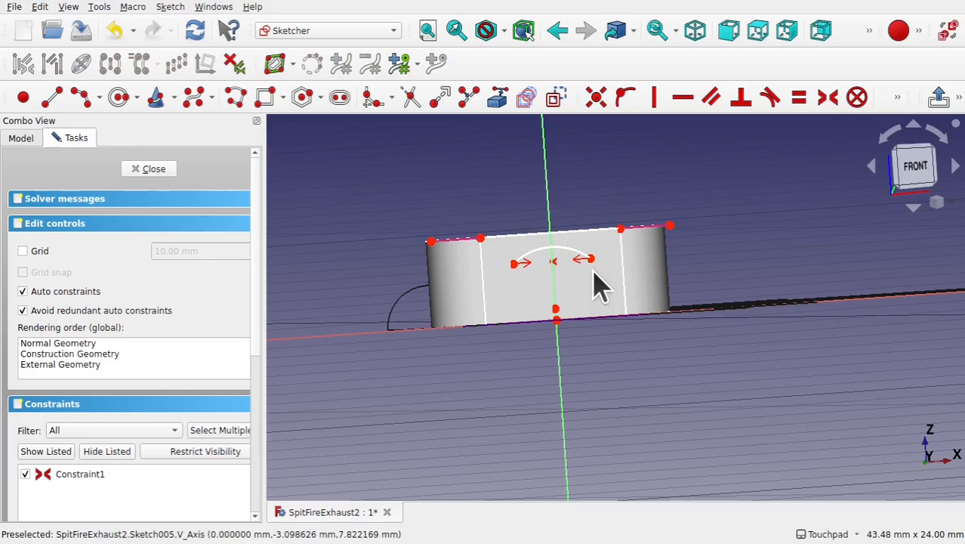
# - Sketch two more arcs continuing from the central arc's ends out towards the left and right sides of the face
pyautogui.click(80, 97)
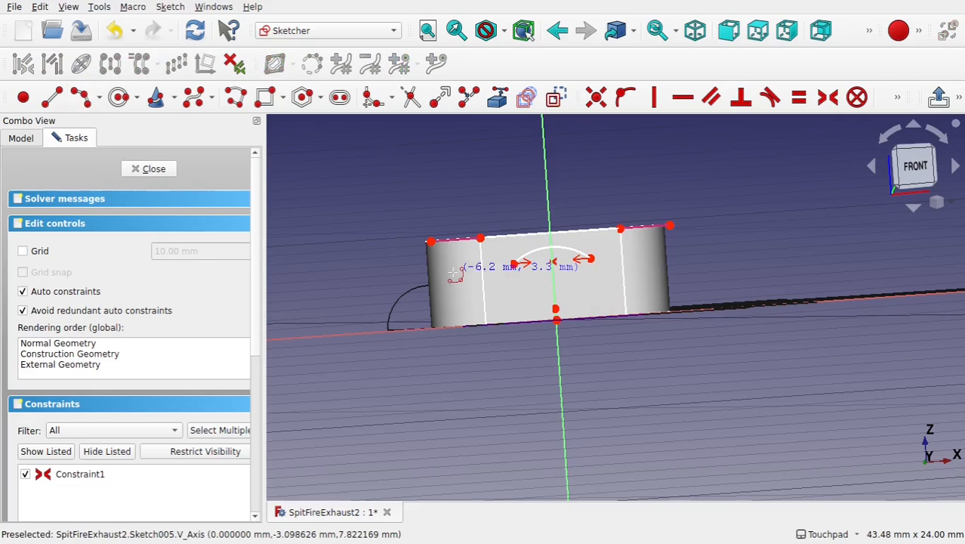
pyautogui.click(518, 264)
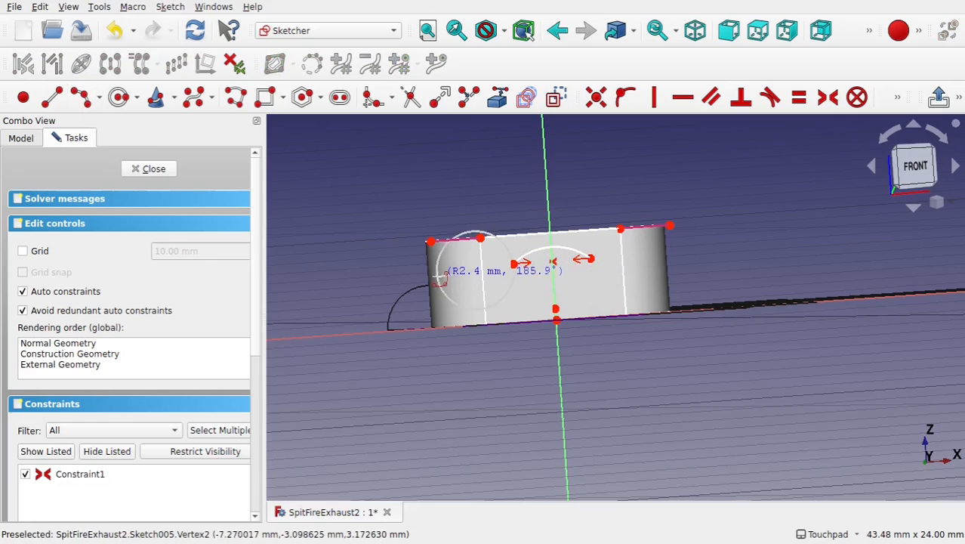
pyautogui.click(549, 279)
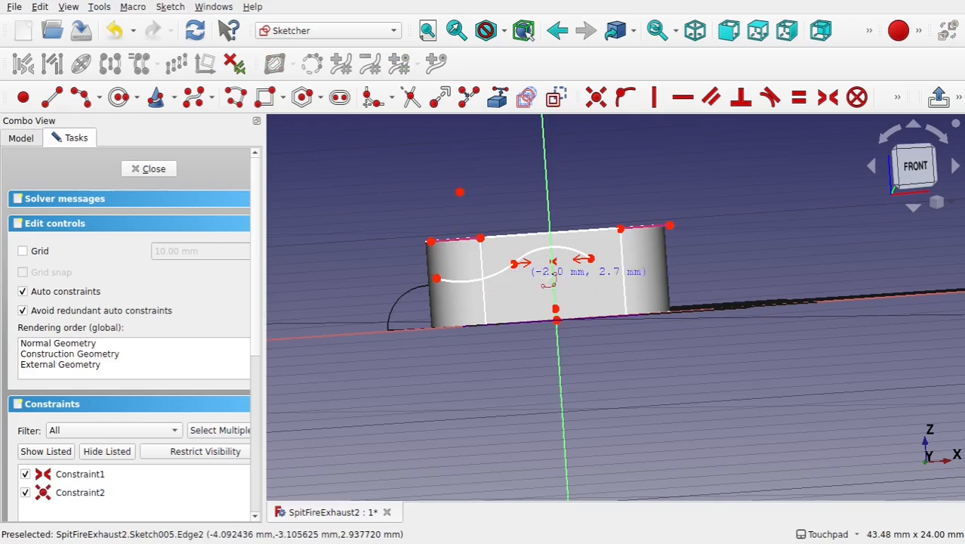
pyautogui.click(591, 259)
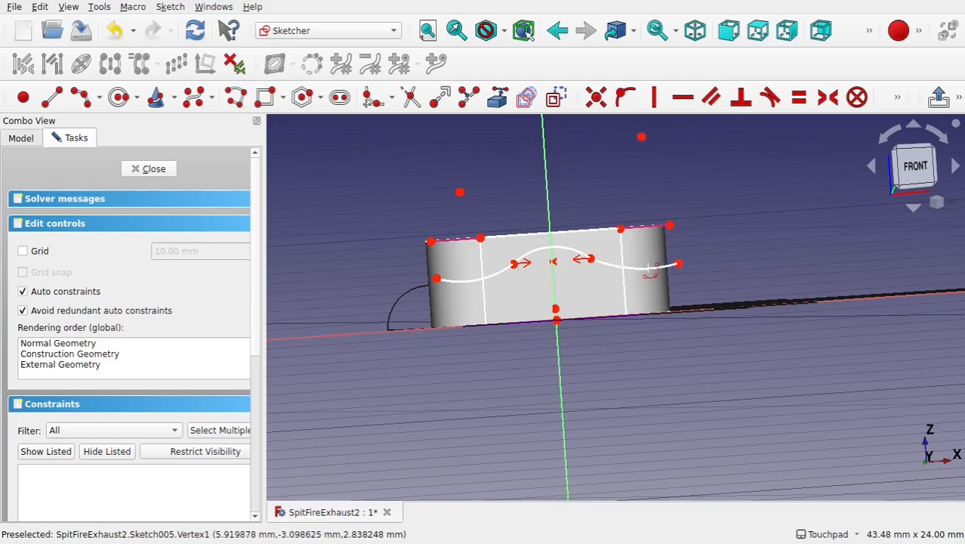
pyautogui.click(678, 263)
pyautogui.press('Escape')
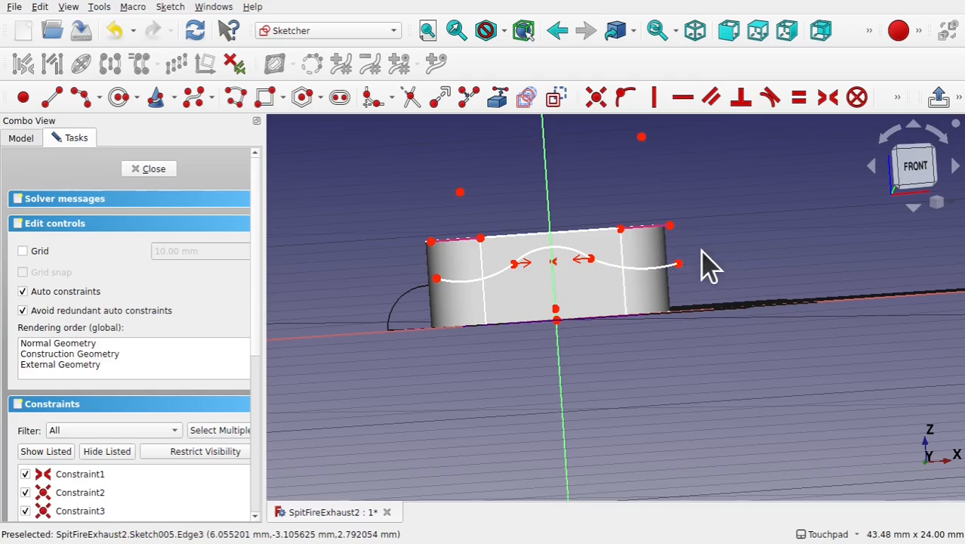
# - Constrain each outer arc endpoint vertically in line with the top corner on its side of the slot face
pyautogui.click(679, 262)
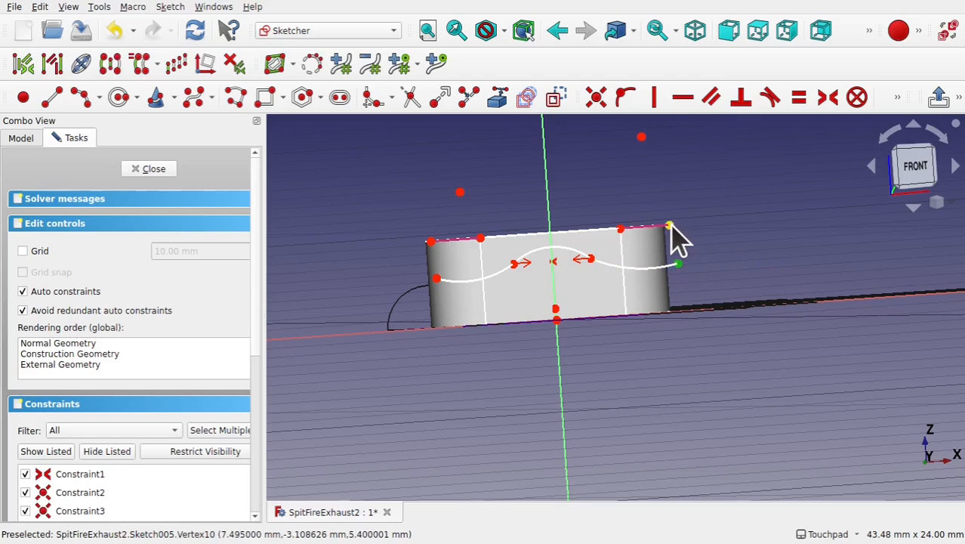
pyautogui.click(658, 205)
pyautogui.click(651, 100)
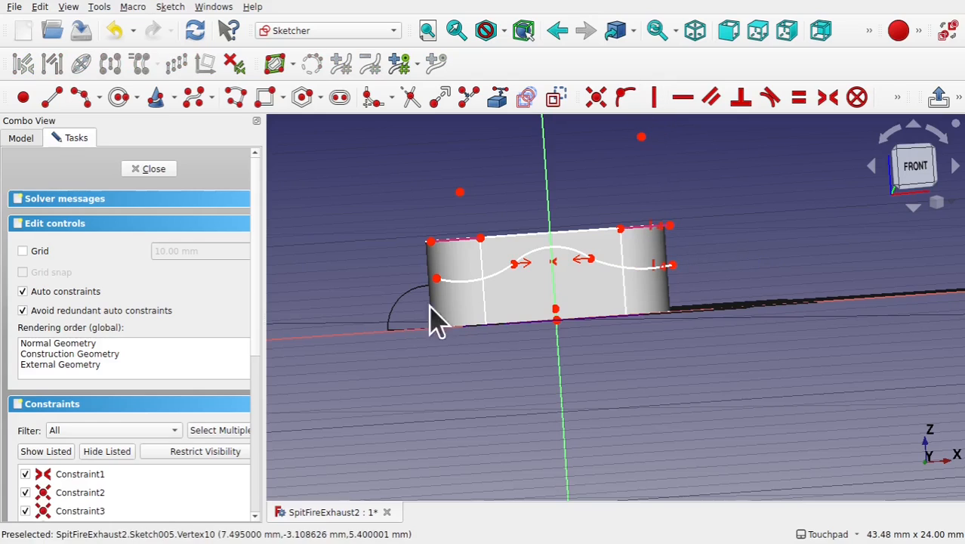
pyautogui.click(434, 278)
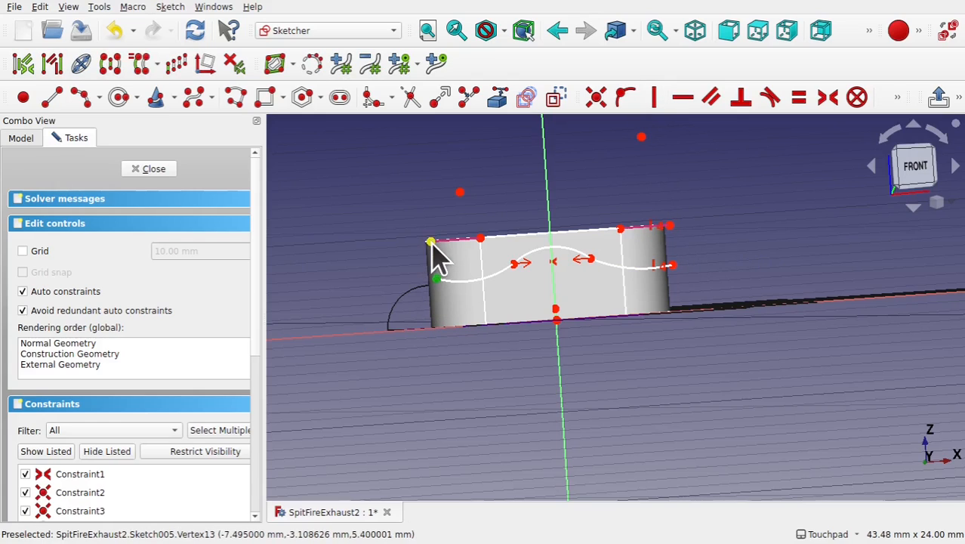
pyautogui.click(430, 243)
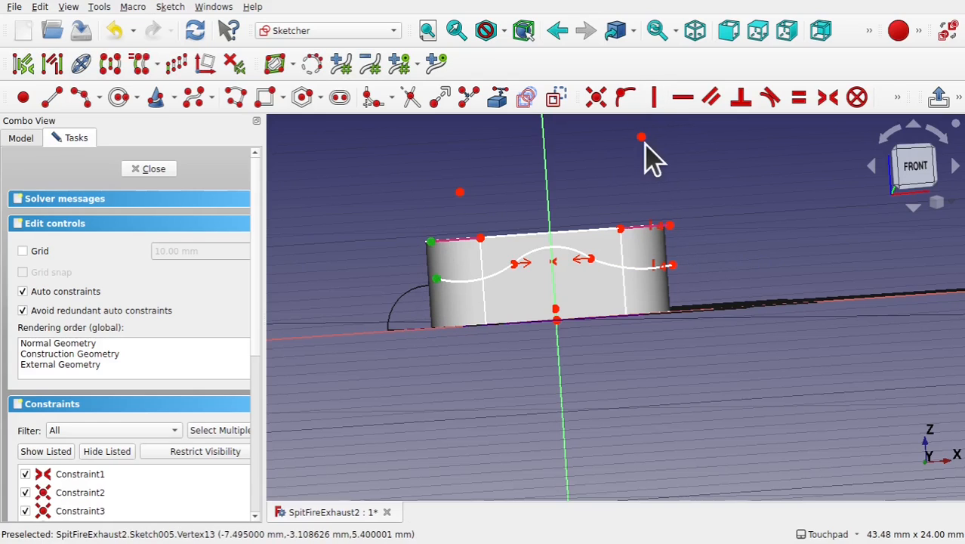
pyautogui.click(654, 98)
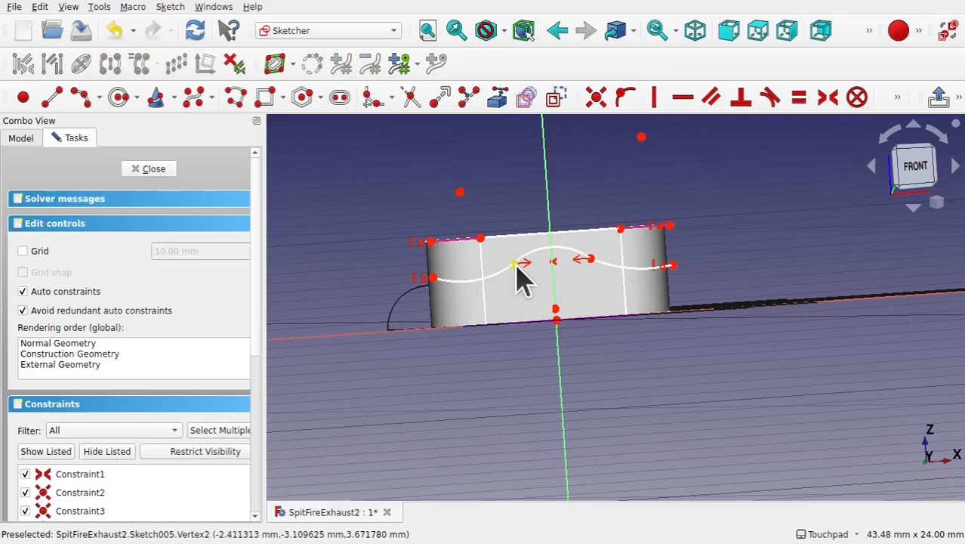
# - Apply tangent constraints between the central arc and the adjoining outer arcs, accepting the constraint substitution
pyautogui.moveTo(518, 263)
pyautogui.mouseDown()
pyautogui.moveTo(493, 263)
pyautogui.moveTo(475, 278)
pyautogui.moveTo(512, 255)
pyautogui.moveTo(491, 250)
pyautogui.moveTo(473, 276)
pyautogui.moveTo(500, 277)
pyautogui.moveTo(493, 274)
pyautogui.mouseUp()
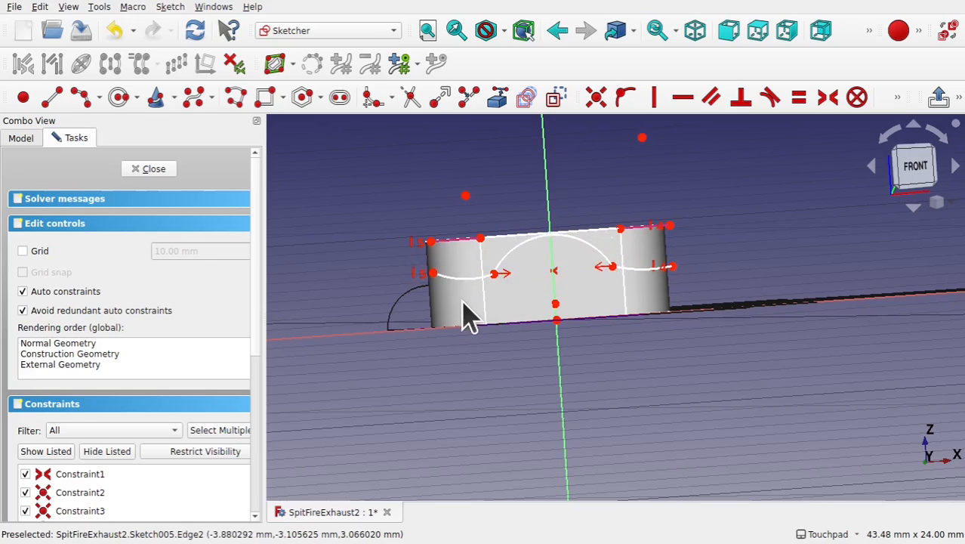
pyautogui.click(508, 257)
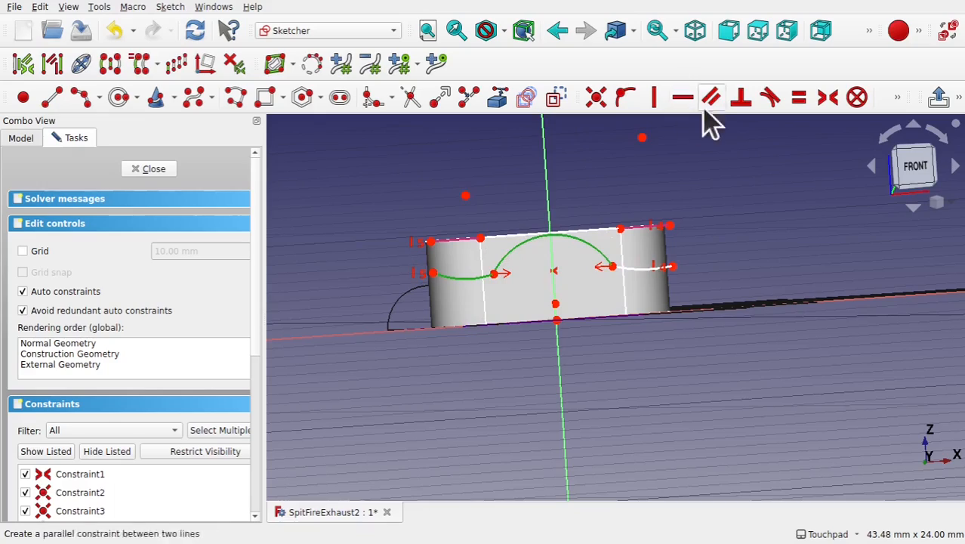
pyautogui.click(772, 98)
pyautogui.click(482, 315)
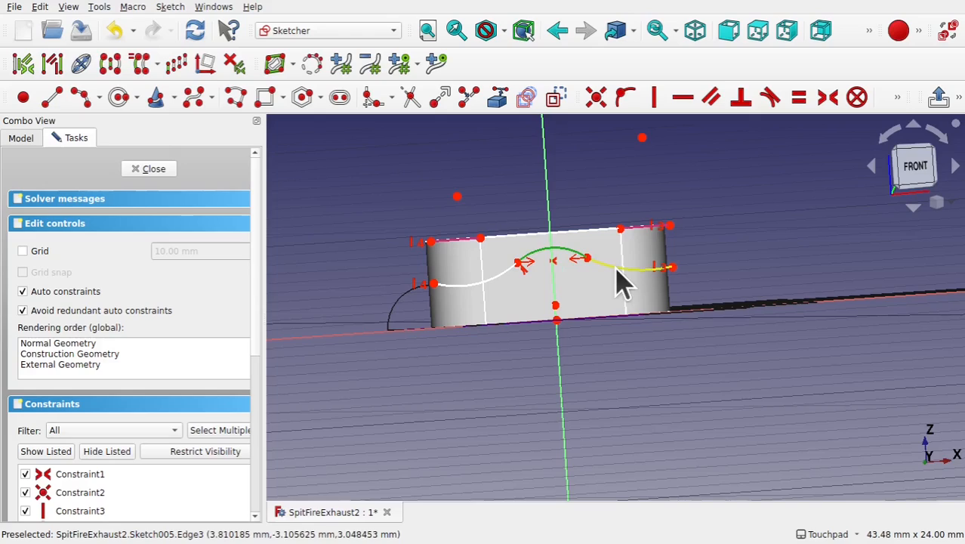
pyautogui.click(769, 101)
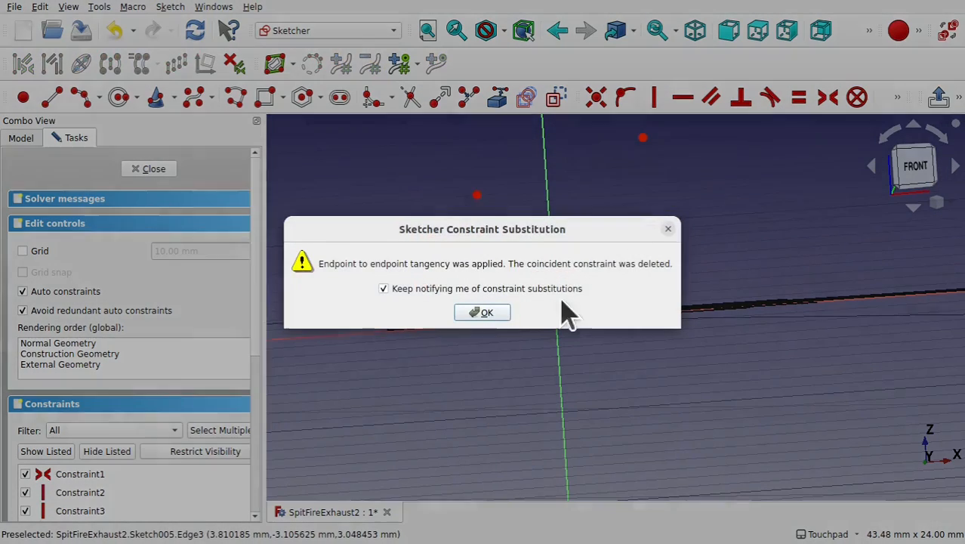
pyautogui.click(489, 313)
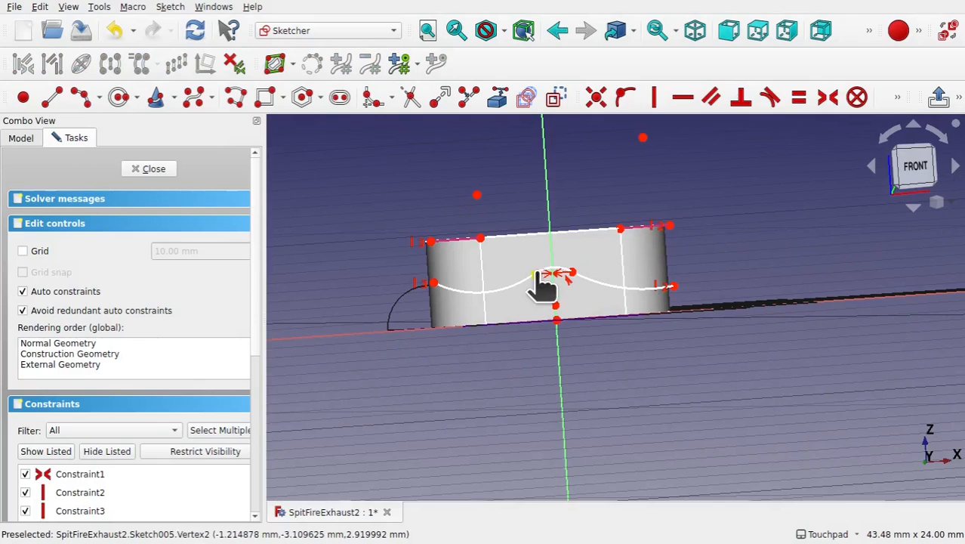
# - Make the two outer arcs equal and drag the curve points to shape a smooth wave below the top edge
pyautogui.moveTo(539, 273)
pyautogui.mouseDown()
pyautogui.moveTo(500, 280)
pyautogui.moveTo(512, 279)
pyautogui.mouseUp()
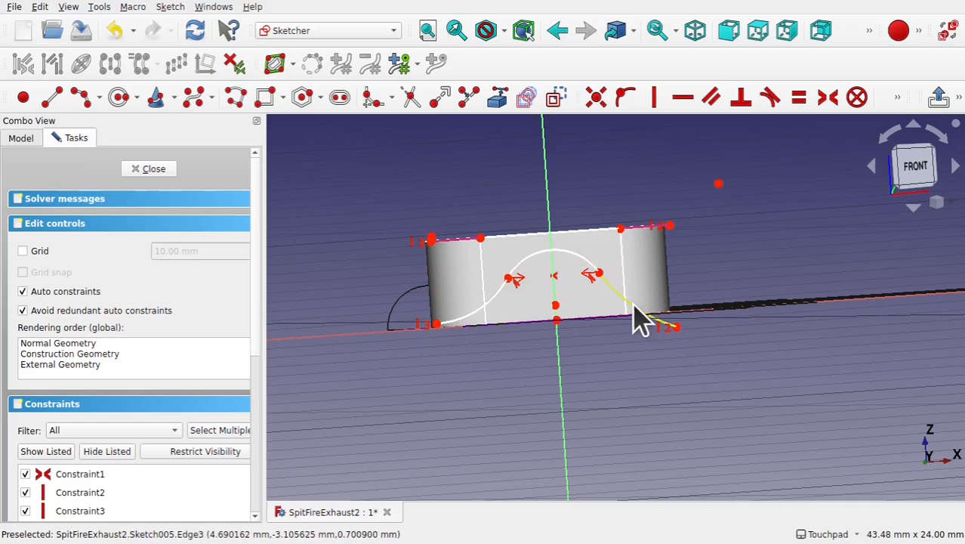
pyautogui.click(640, 321)
pyautogui.click(480, 323)
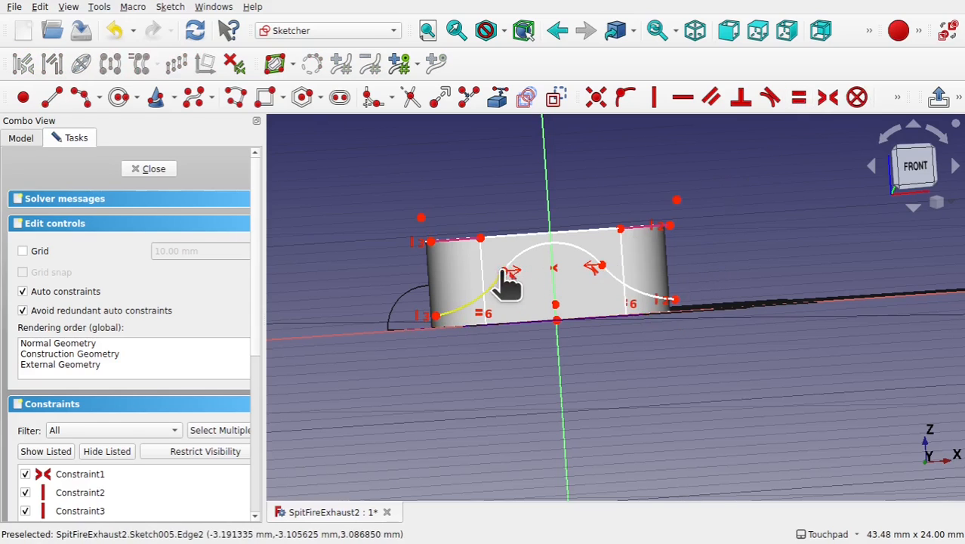
pyautogui.moveTo(508, 283); pyautogui.dragTo(453, 319)
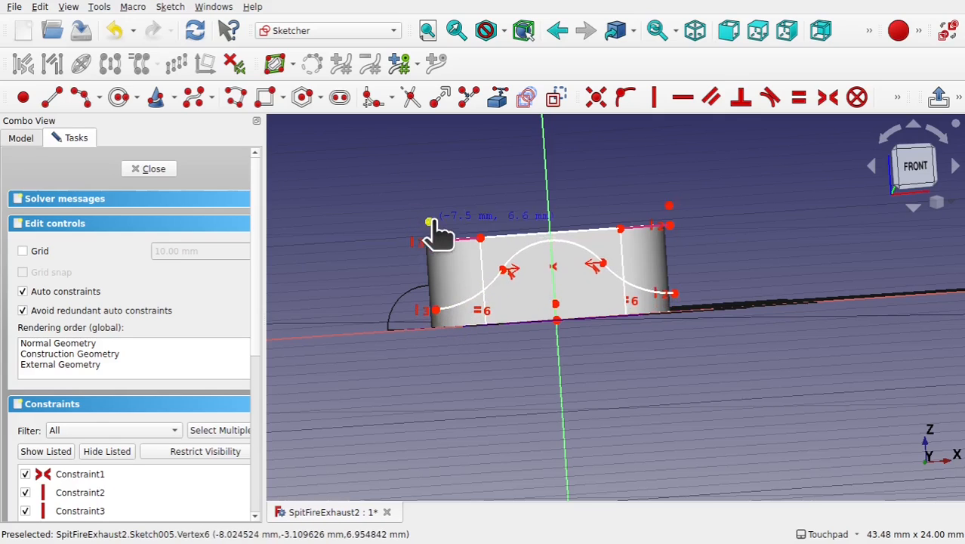
pyautogui.moveTo(432, 225); pyautogui.dragTo(470, 230)
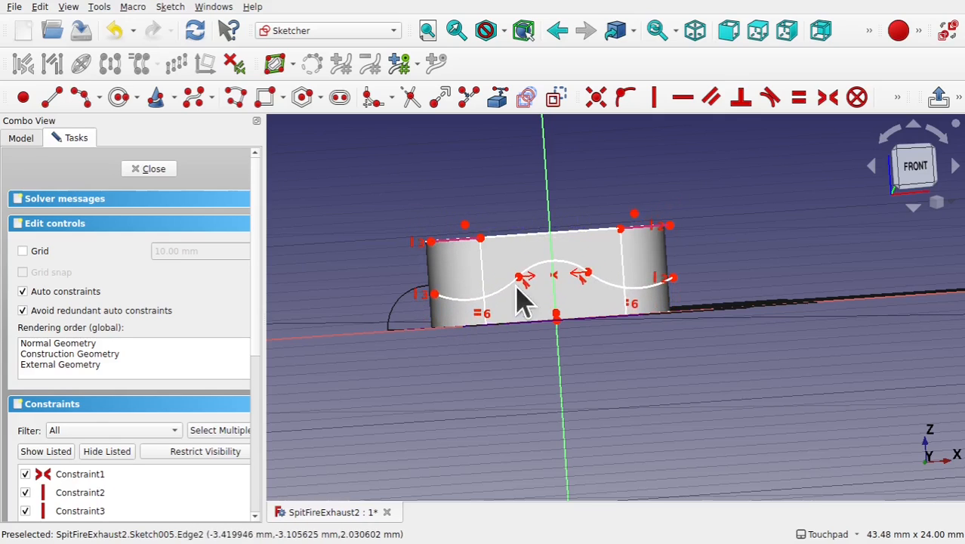
pyautogui.moveTo(516, 288); pyautogui.dragTo(520, 263)
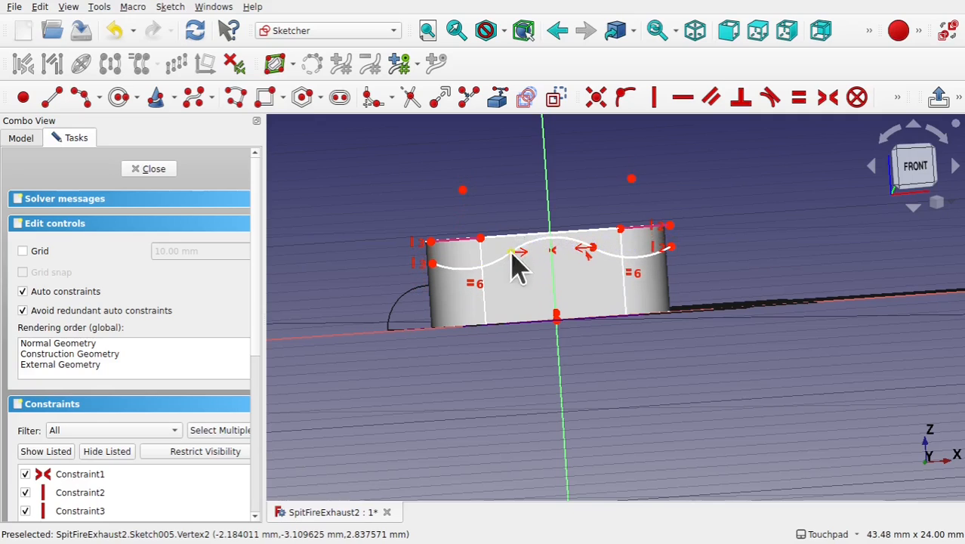
# - Bring the slot's top edge into the sketch as external geometry and make the central arc tangent to it
pyautogui.click(500, 100)
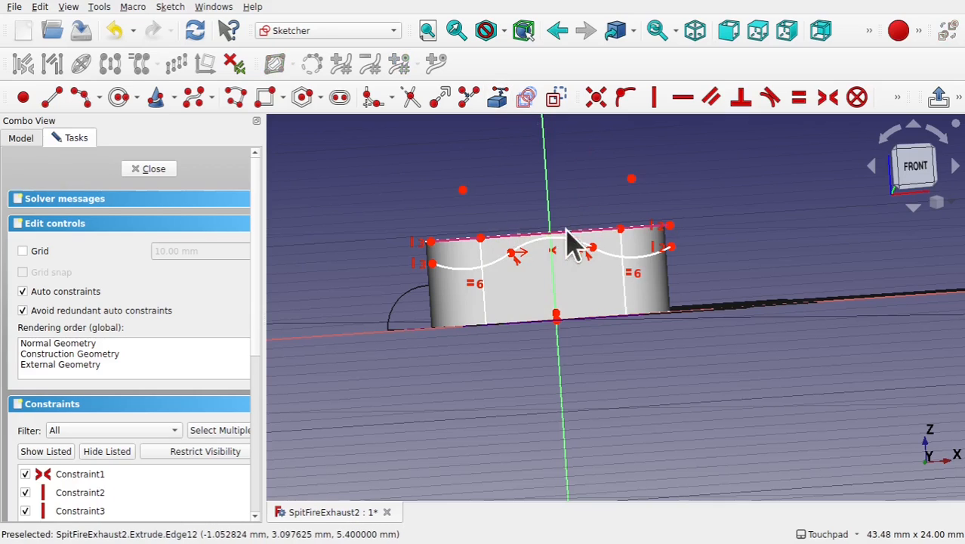
pyautogui.click(555, 256)
pyautogui.scroll(4, 556, 255)
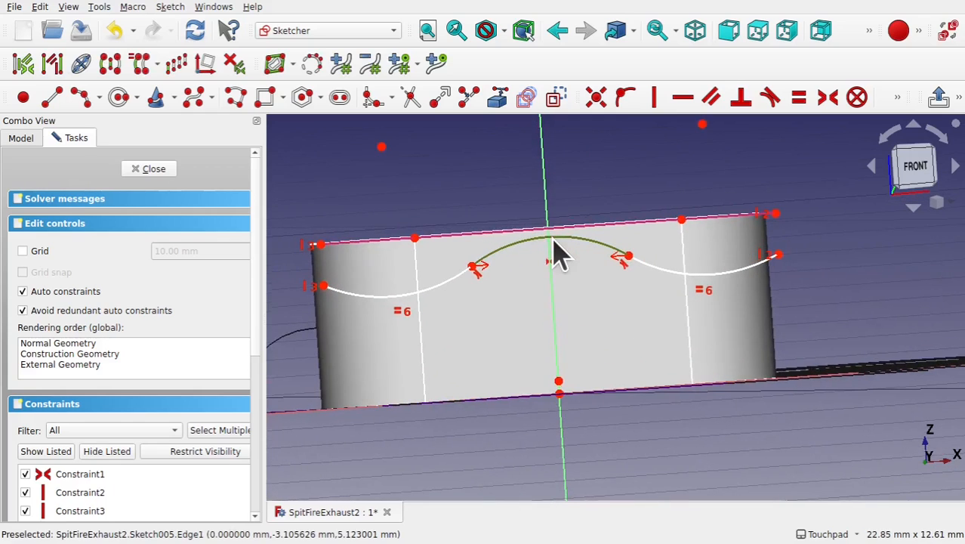
pyautogui.click(520, 240)
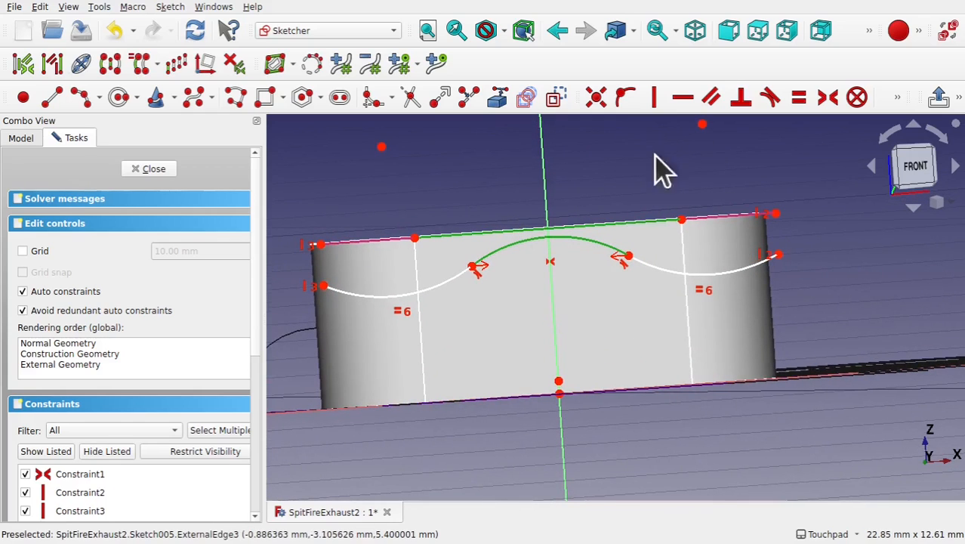
pyautogui.click(770, 98)
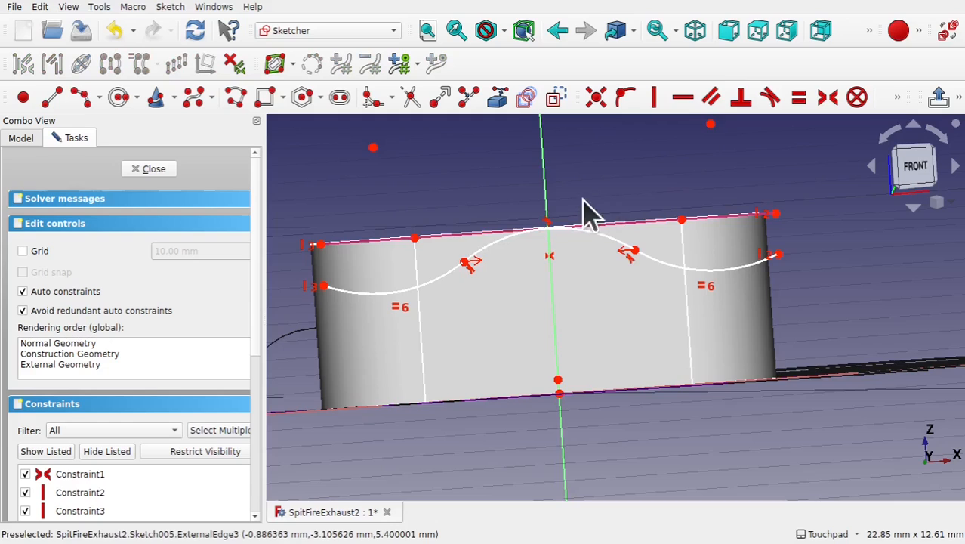
# - Draw a polyline from the wave's left end up above the slot, across, and down to the wave's right end, then close the sketch
pyautogui.scroll(-2, 570, 214)
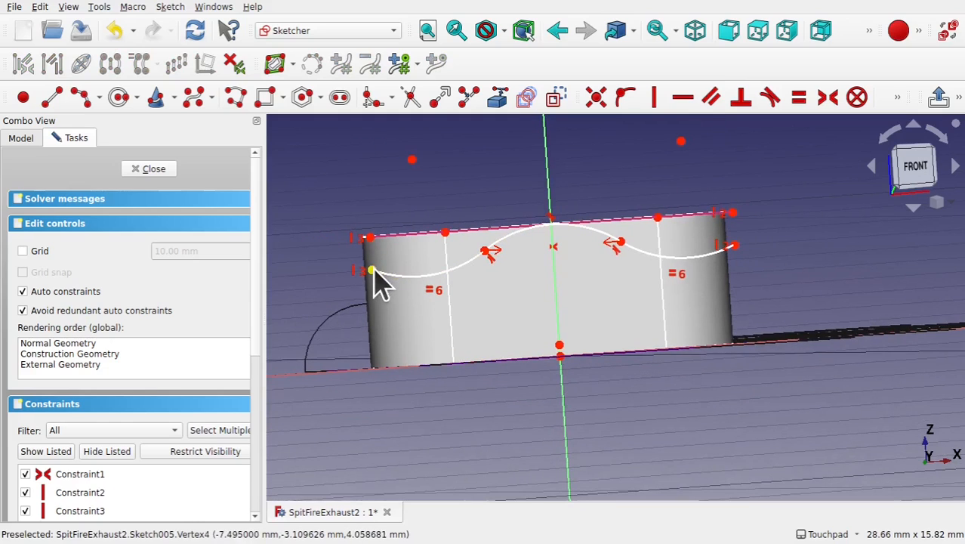
pyautogui.click(923, 168)
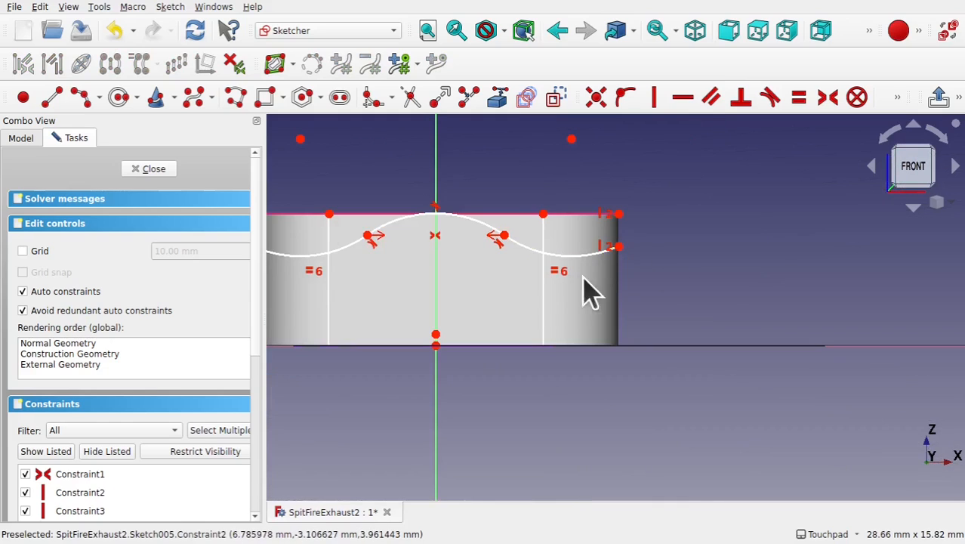
pyautogui.moveTo(547, 289)
pyautogui.mouseDown(button='middle')
pyautogui.moveTo(748, 299)
pyautogui.moveTo(721, 339)
pyautogui.mouseUp(button='middle')
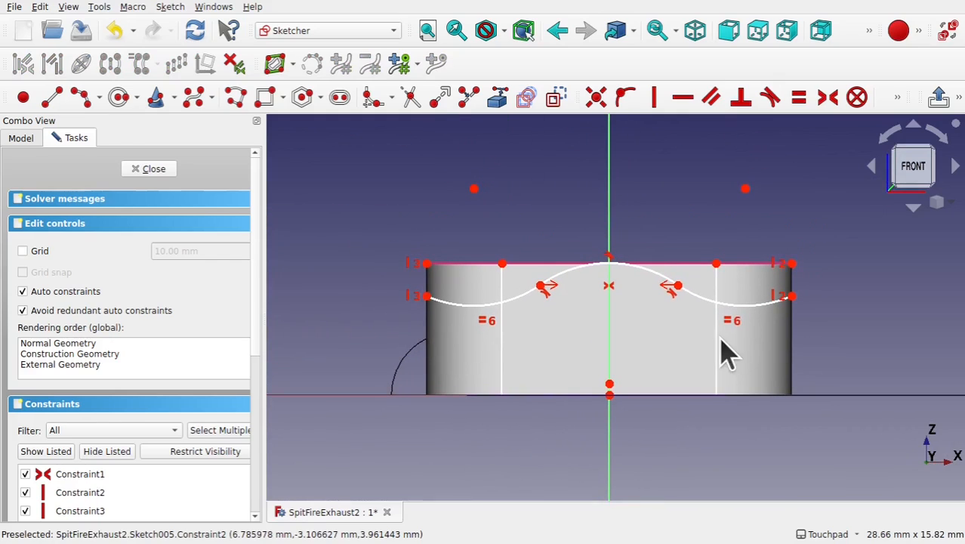
pyautogui.click(236, 105)
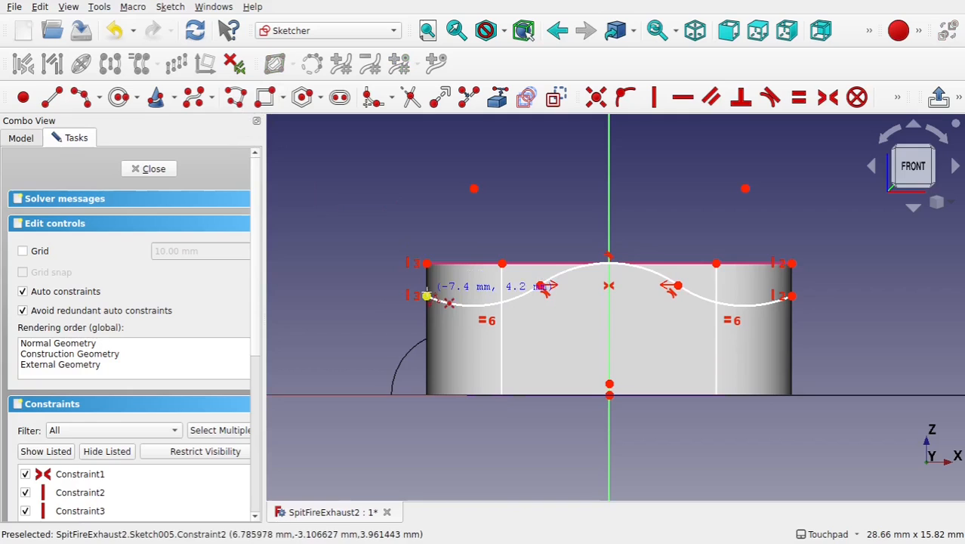
pyautogui.click(427, 296)
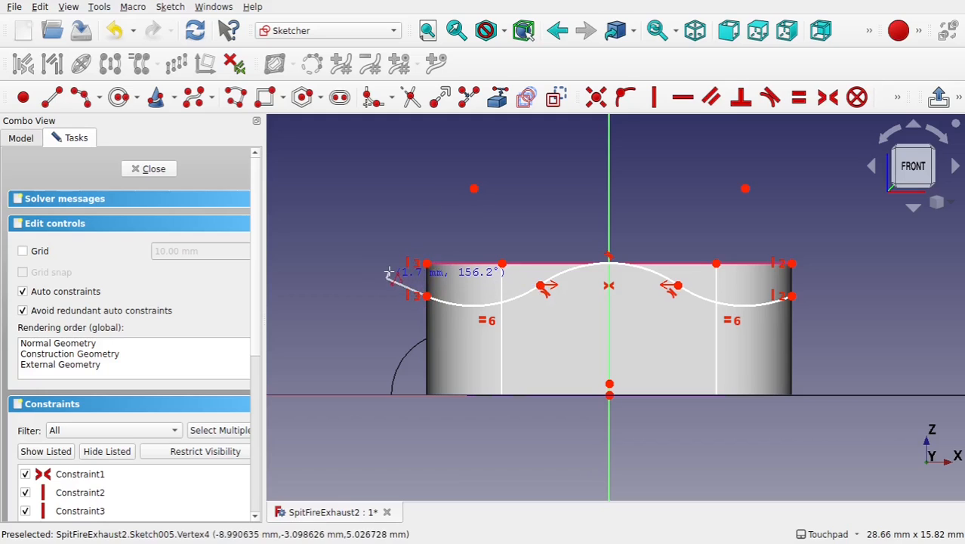
pyautogui.click(448, 244)
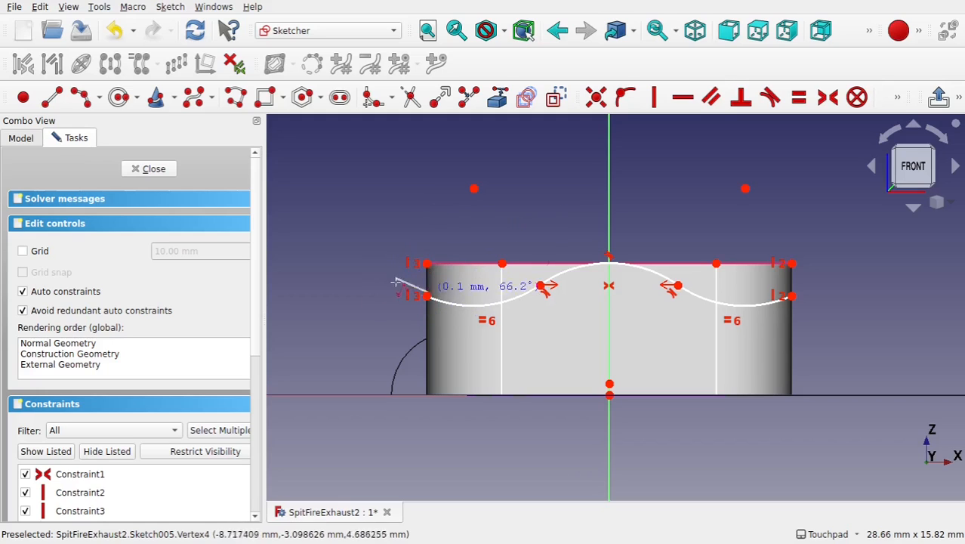
pyautogui.click(428, 229)
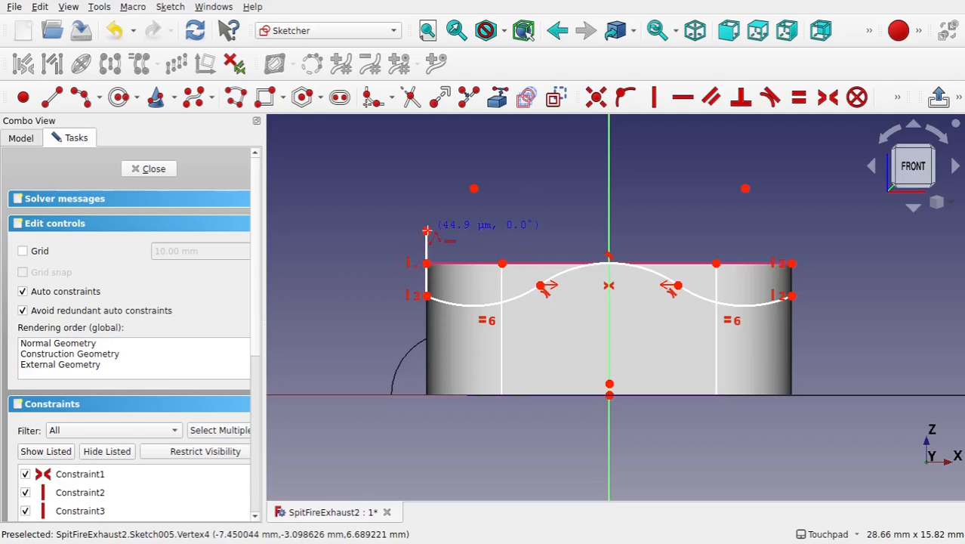
pyautogui.click(790, 231)
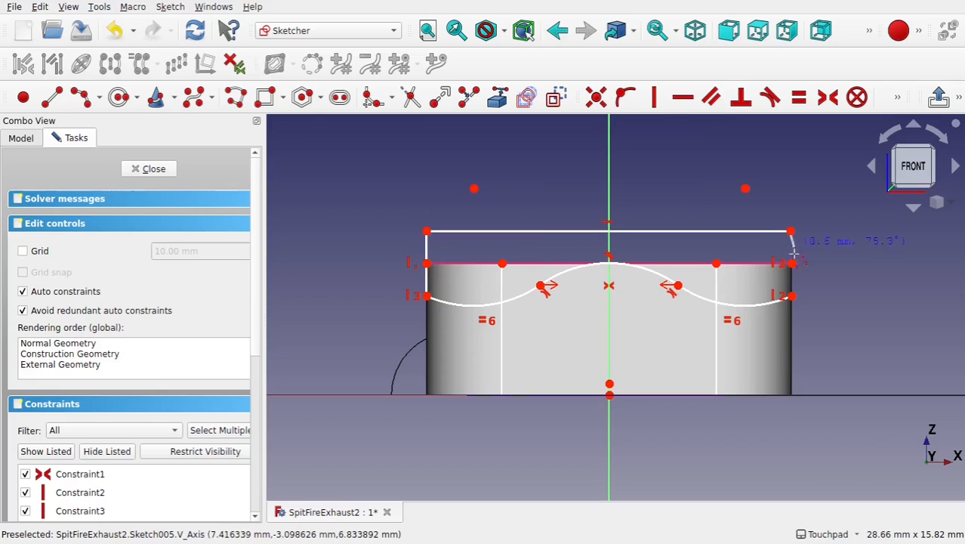
pyautogui.click(791, 297)
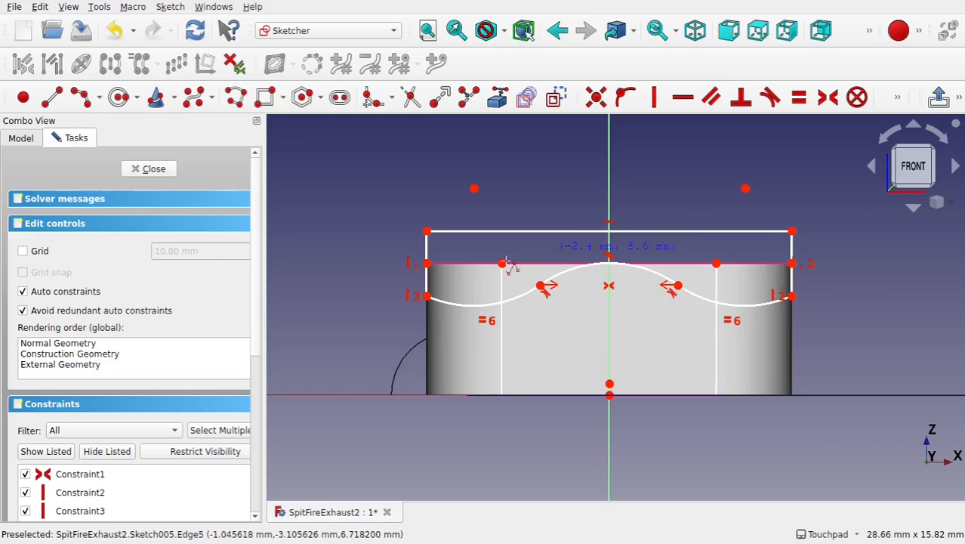
pyautogui.click(150, 169)
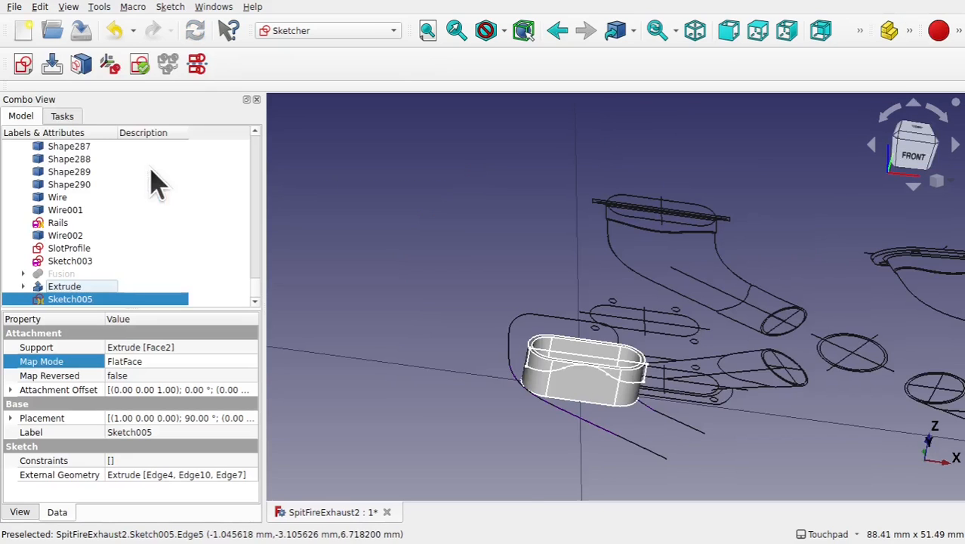
# - Switch to the Part workbench and save the document
pyautogui.scroll(5, 597, 385)
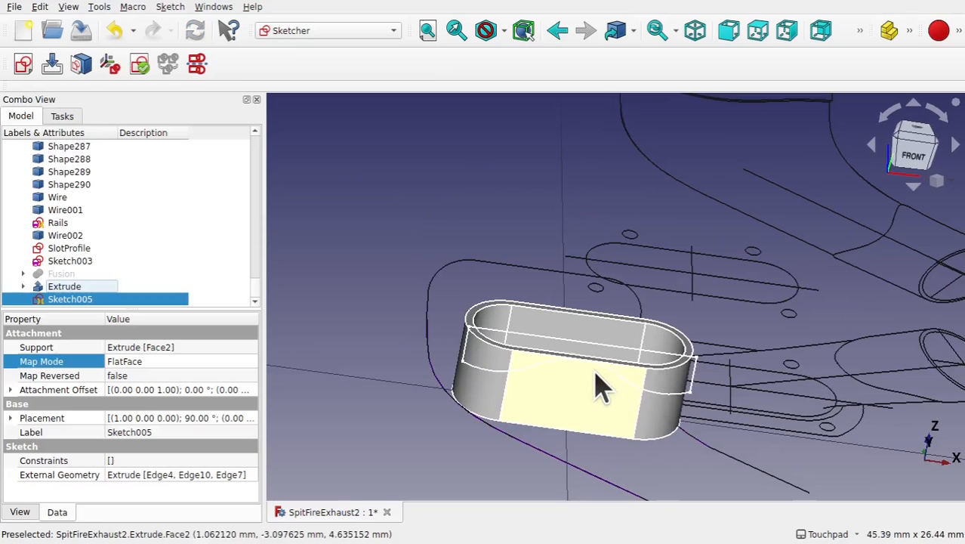
pyautogui.click(314, 31)
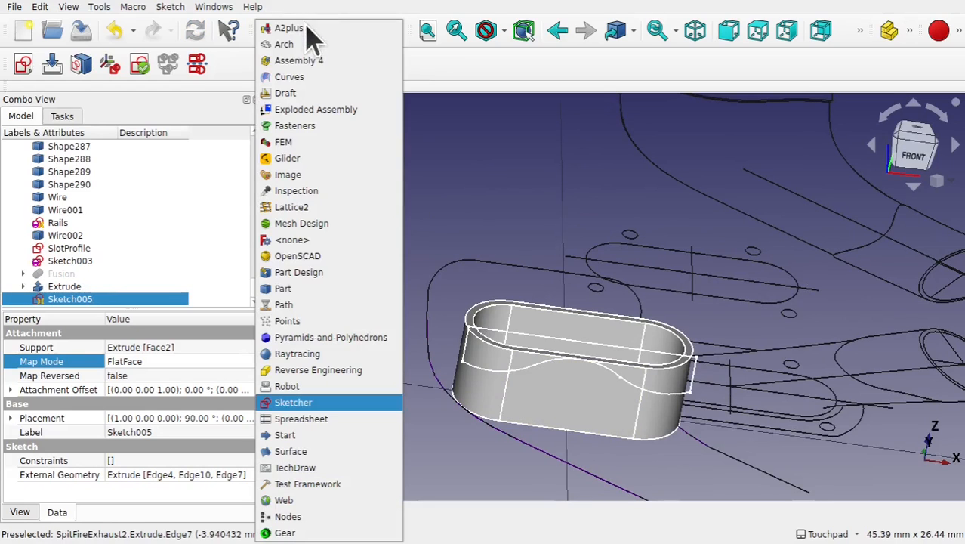
pyautogui.click(311, 287)
pyautogui.hotkey('ctrl', 's')
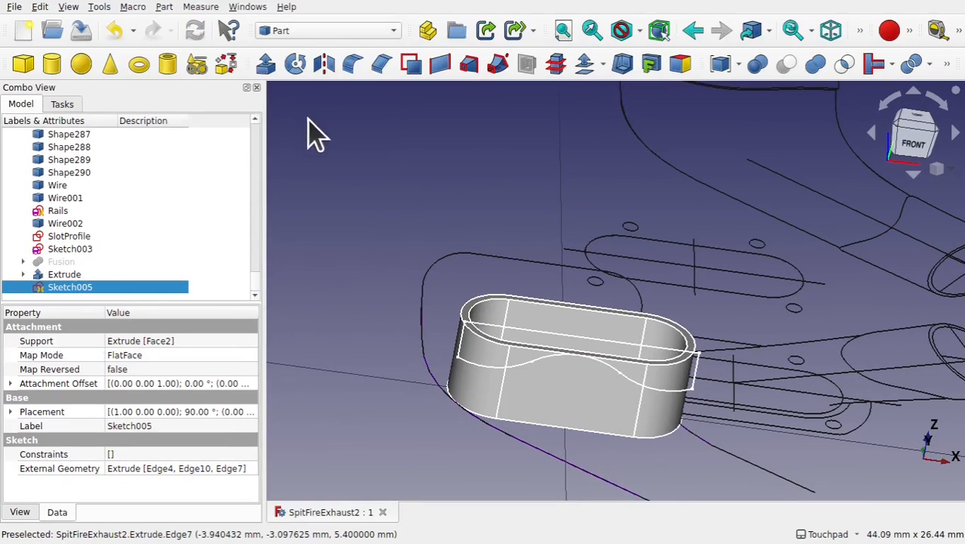
# - Extrude the closed wave sketch along its normal by -10 mm as a solid
pyautogui.click(265, 65)
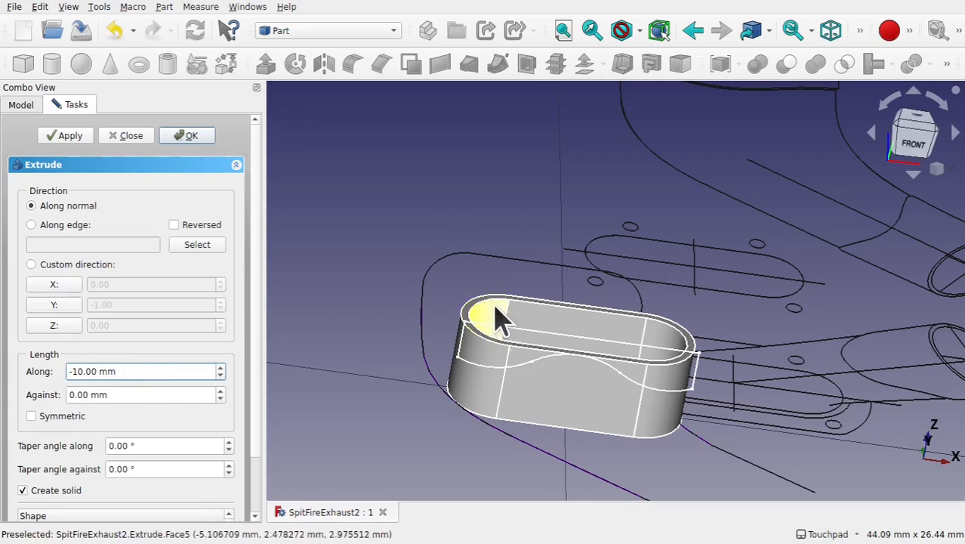
pyautogui.click(190, 136)
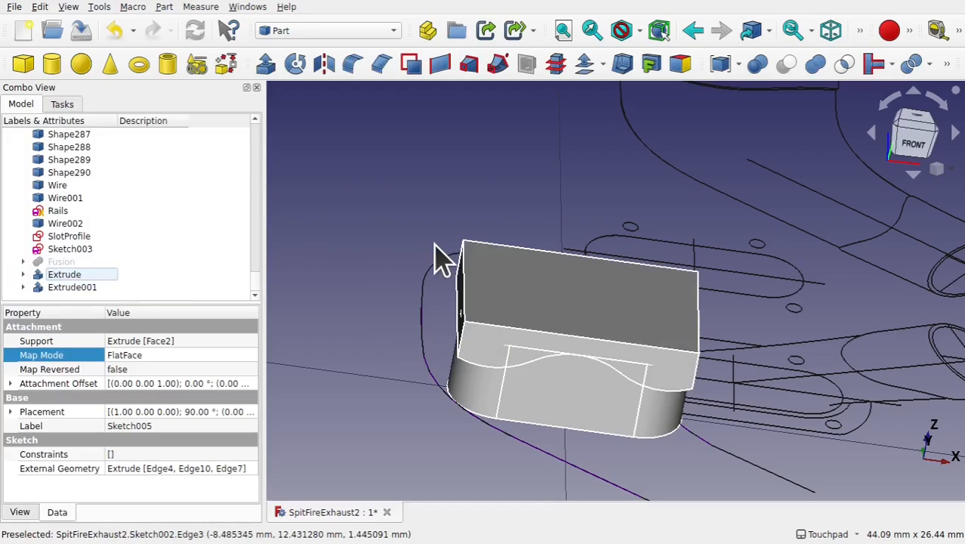
# - Select the slot extrusion and the wave extrusion and apply a Boolean Cut to trim the slot to the wavy edge
pyautogui.keyDown('shift'); pyautogui.moveTo(522, 343); pyautogui.dragTo(453, 272); pyautogui.keyUp('shift')
pyautogui.click(519, 340)
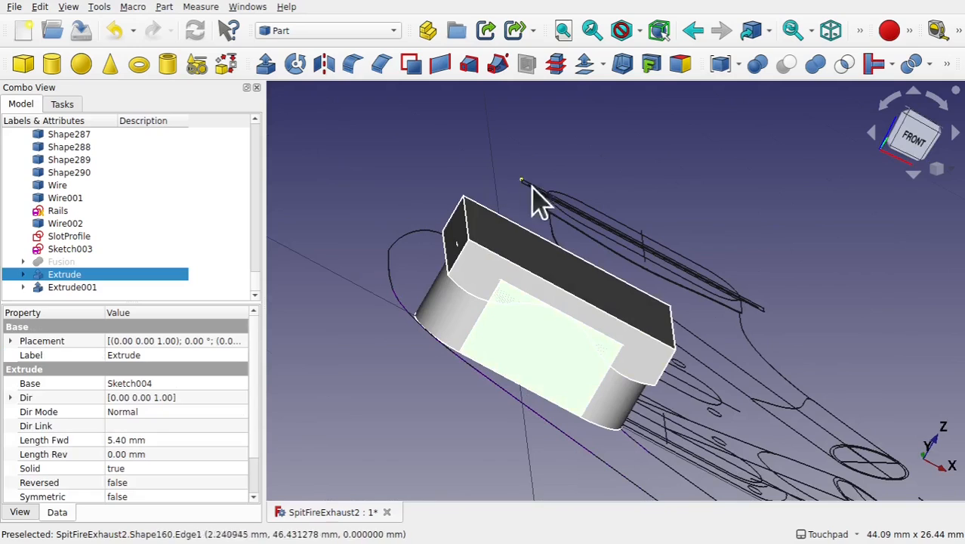
pyautogui.keyDown('ctrl'); pyautogui.click(492, 291); pyautogui.keyUp('ctrl')
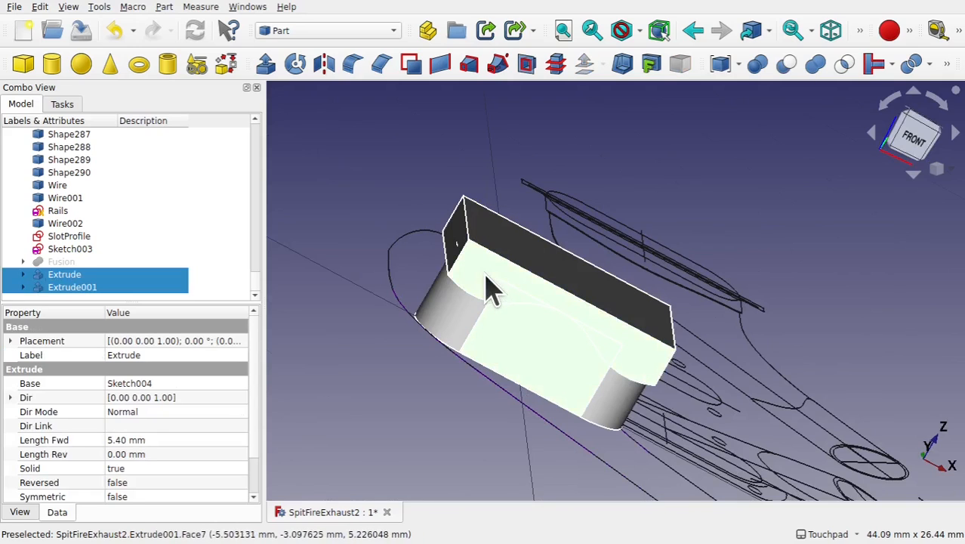
pyautogui.click(166, 8)
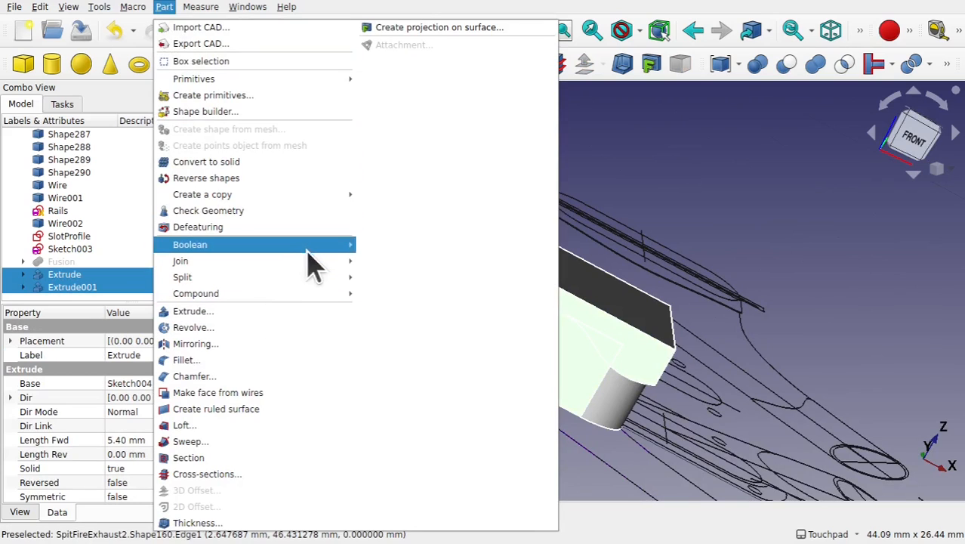
pyautogui.moveTo(317, 246)
pyautogui.click(385, 261)
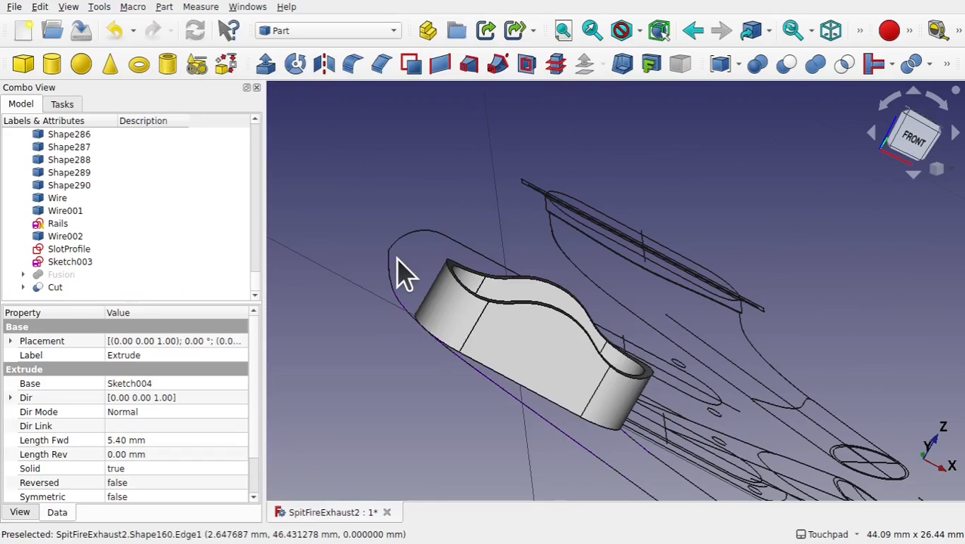
# - Show the hidden Fusion exhaust body next to the cut stub
pyautogui.moveTo(405, 273); pyautogui.dragTo(655, 333, button='middle')
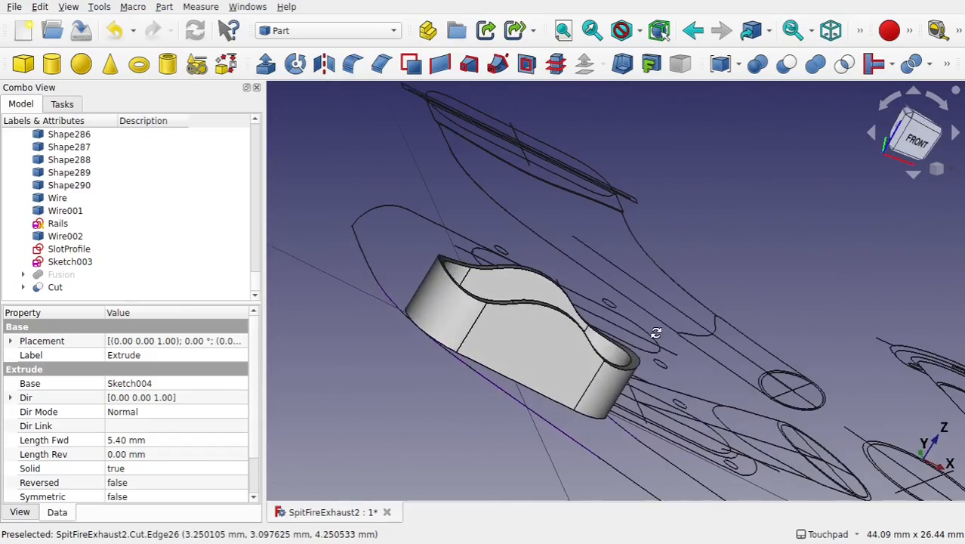
pyautogui.scroll(-5, 659, 349)
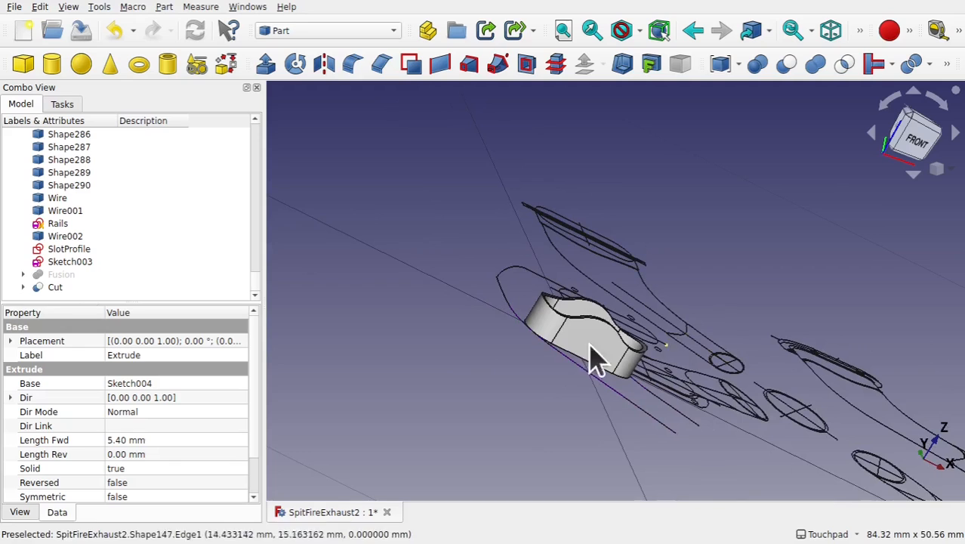
pyautogui.click(64, 276)
pyautogui.press('space')
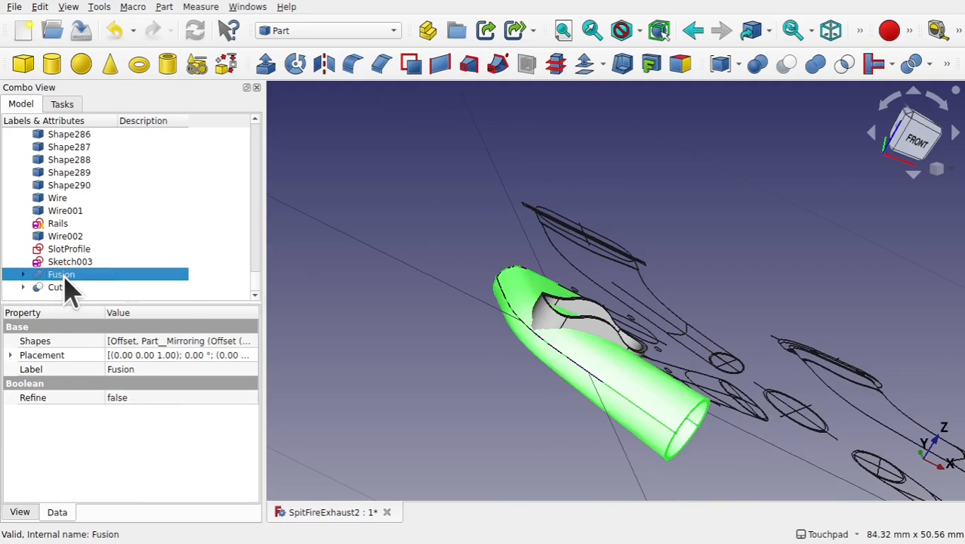
# - Select the Cut stub and create a link to it
pyautogui.moveTo(624, 356); pyautogui.dragTo(539, 327, button='middle')
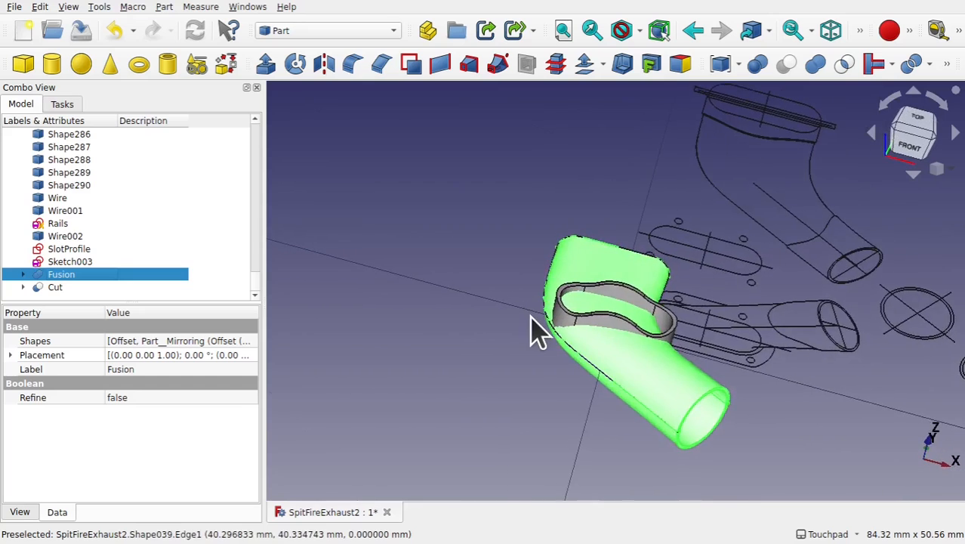
pyautogui.scroll(-5, 536, 332)
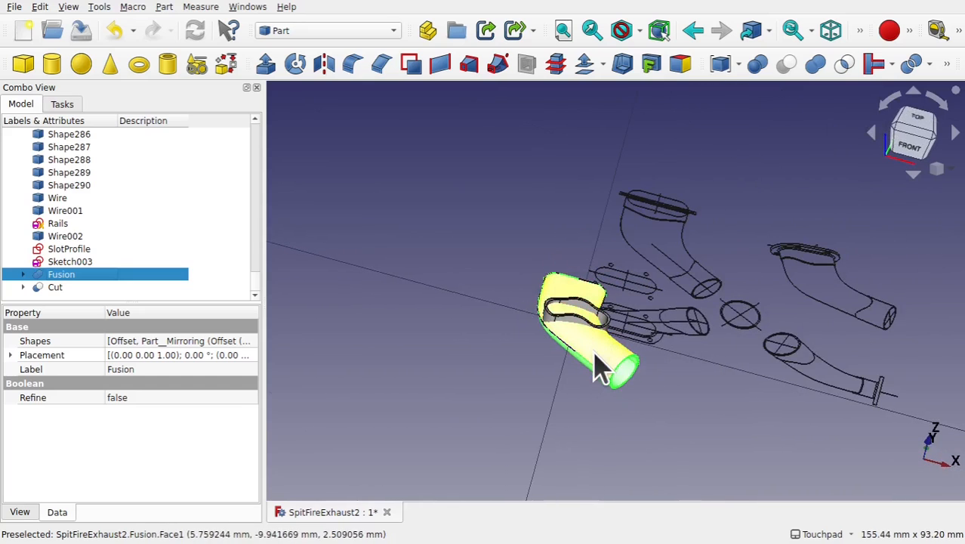
pyautogui.click(55, 288)
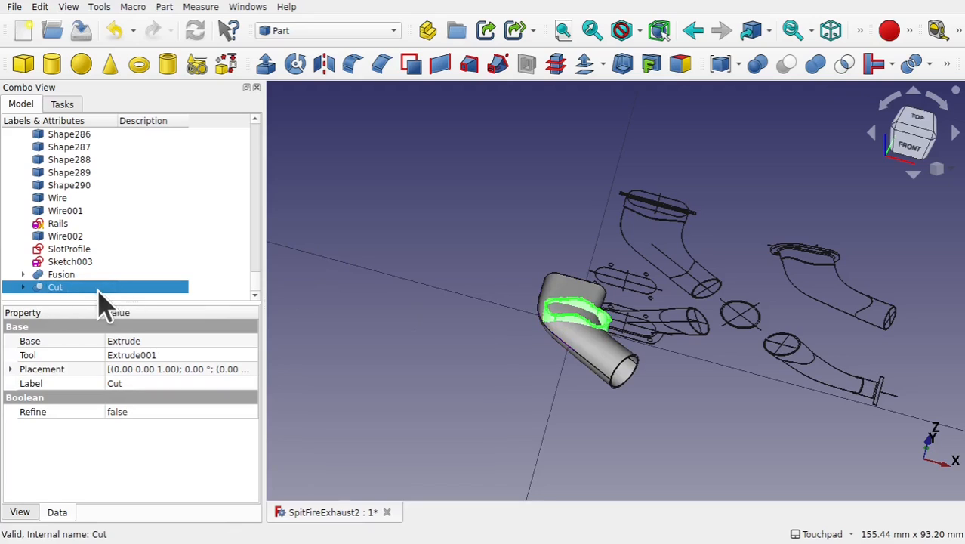
pyautogui.click(487, 34)
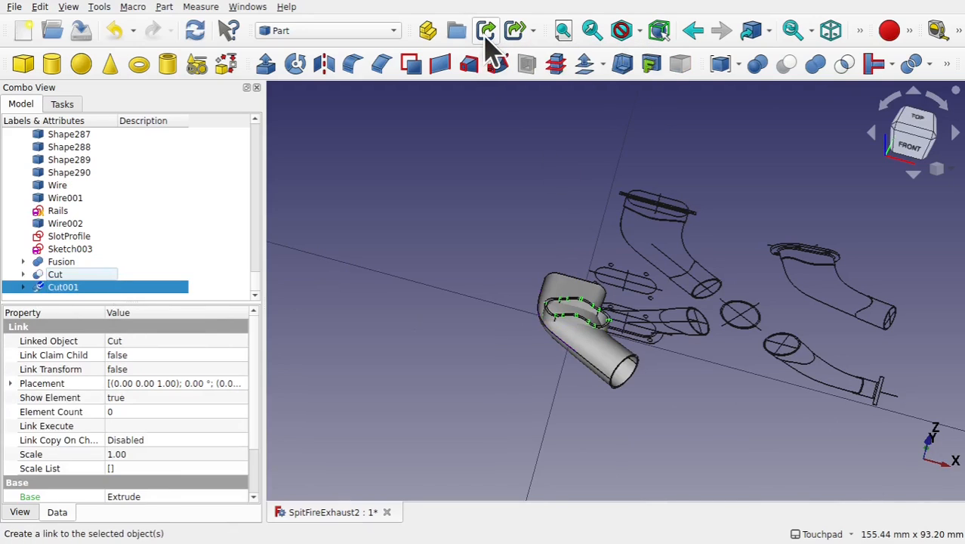
# - Transform the linked stub with the dragger to rotate and move it onto the exhaust body's outlet end
pyautogui.click(60, 275)
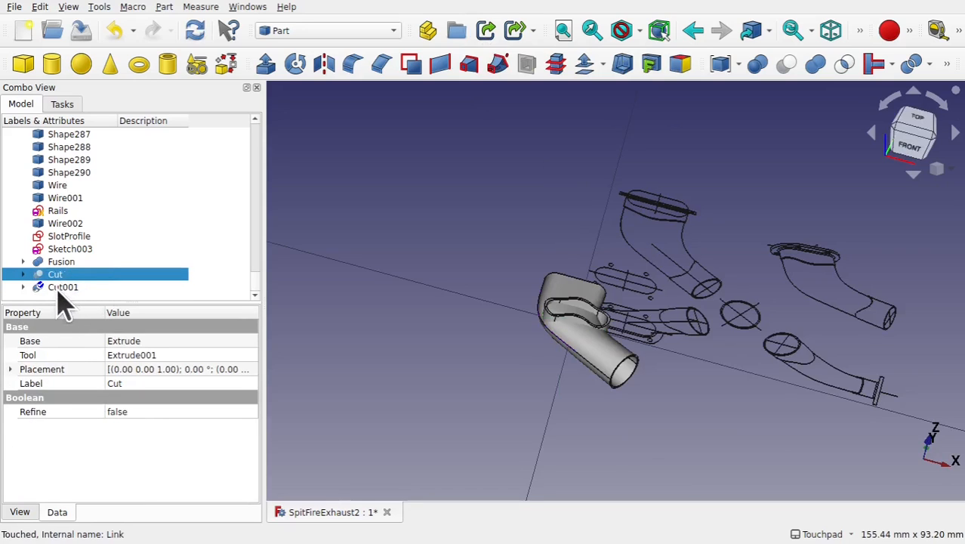
pyautogui.click(63, 288)
pyautogui.rightClick(61, 295)
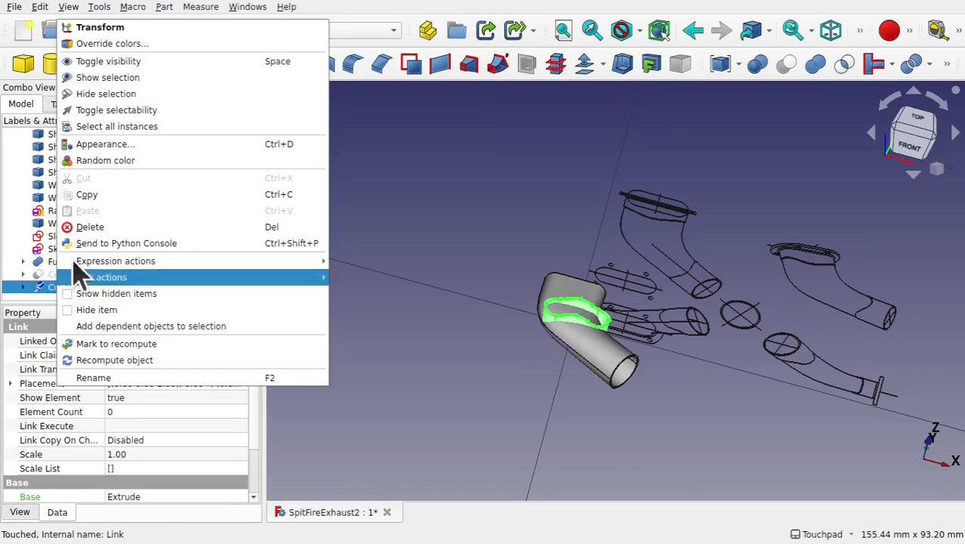
pyautogui.click(138, 26)
pyautogui.keyDown('shift'); pyautogui.moveTo(559, 293); pyautogui.dragTo(696, 333); pyautogui.keyUp('shift')
pyautogui.moveTo(605, 286); pyautogui.dragTo(668, 253)
pyautogui.moveTo(561, 227); pyautogui.dragTo(525, 360)
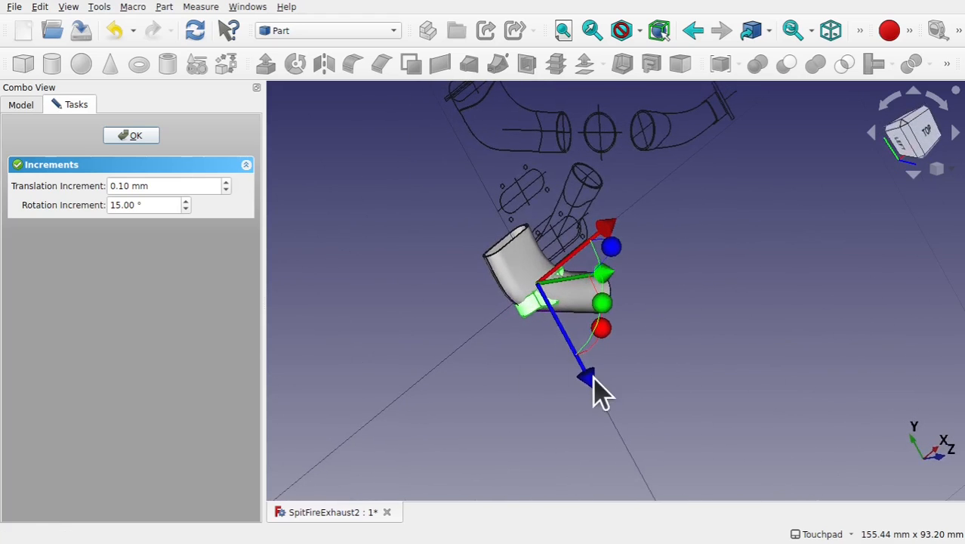
pyautogui.moveTo(591, 376); pyautogui.dragTo(560, 340)
pyautogui.moveTo(572, 179); pyautogui.dragTo(521, 287)
pyautogui.scroll(6, 498, 254)
pyautogui.moveTo(502, 453); pyautogui.dragTo(506, 446)
pyautogui.keyDown('shift'); pyautogui.moveTo(552, 396); pyautogui.dragTo(371, 358); pyautogui.keyUp('shift')
pyautogui.keyDown('shift'); pyautogui.moveTo(556, 301); pyautogui.dragTo(447, 204); pyautogui.keyUp('shift')
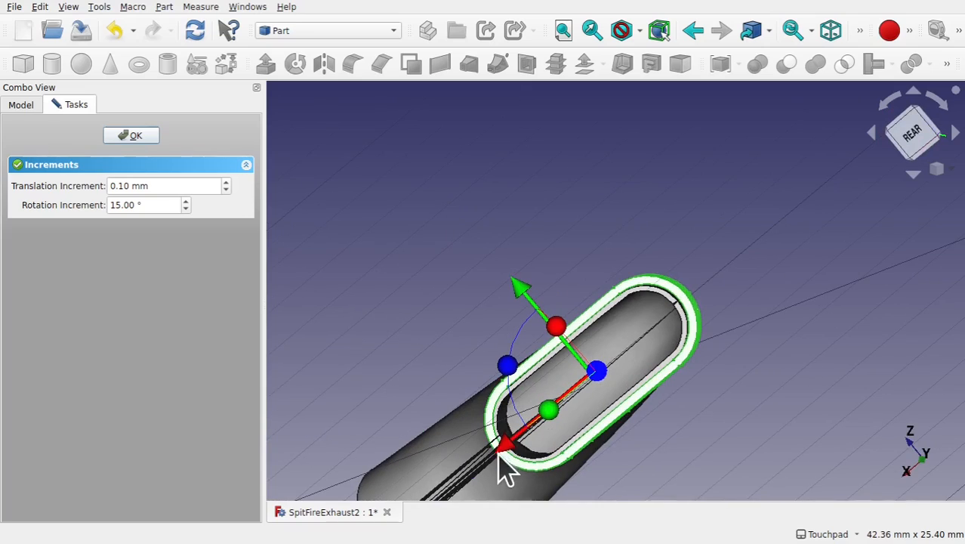
pyautogui.keyDown('shift'); pyautogui.moveTo(622, 371); pyautogui.dragTo(602, 400); pyautogui.keyUp('shift')
pyautogui.click(146, 139)
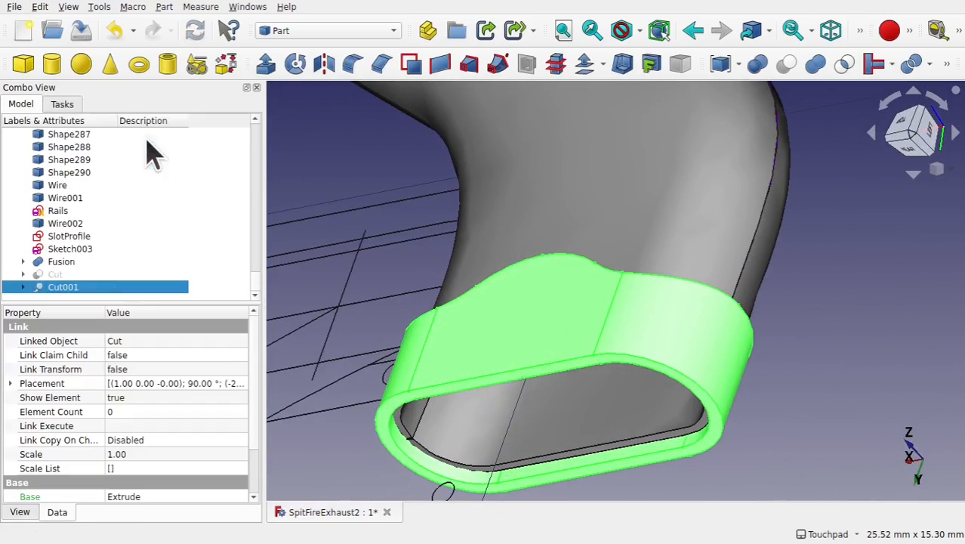
# - Save the document and inspect the fitted stub on the exhaust body
pyautogui.scroll(-4, 612, 224)
pyautogui.moveTo(613, 226)
pyautogui.keyDown('shift'); pyautogui.mouseDown()
pyautogui.moveTo(650, 295)
pyautogui.moveTo(639, 352)
pyautogui.moveTo(622, 162)
pyautogui.moveTo(591, 202)
pyautogui.mouseUp(); pyautogui.keyUp('shift')
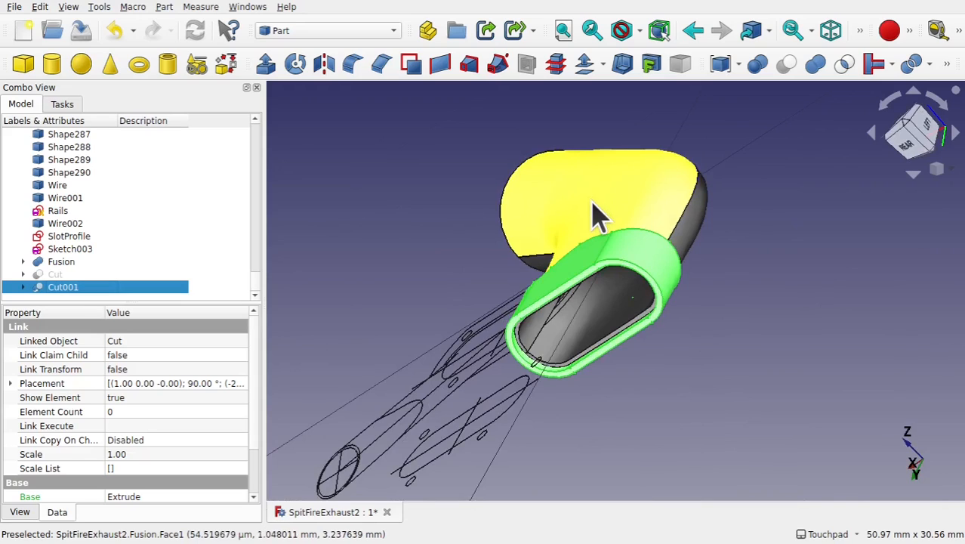
pyautogui.hotkey('ctrl', 's')
pyautogui.click(709, 237)
pyautogui.click(585, 272)
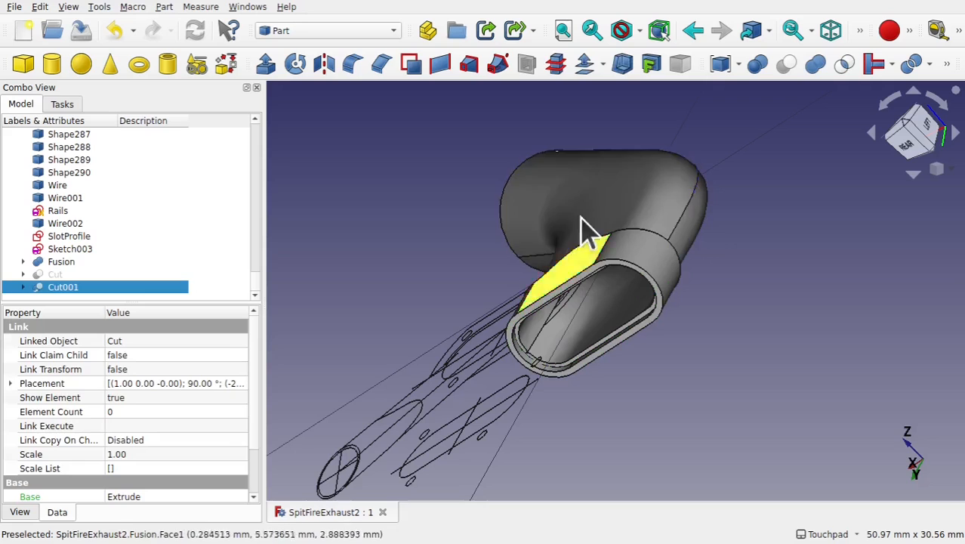
pyautogui.keyDown('ctrl'); pyautogui.click(625, 205); pyautogui.keyUp('ctrl')
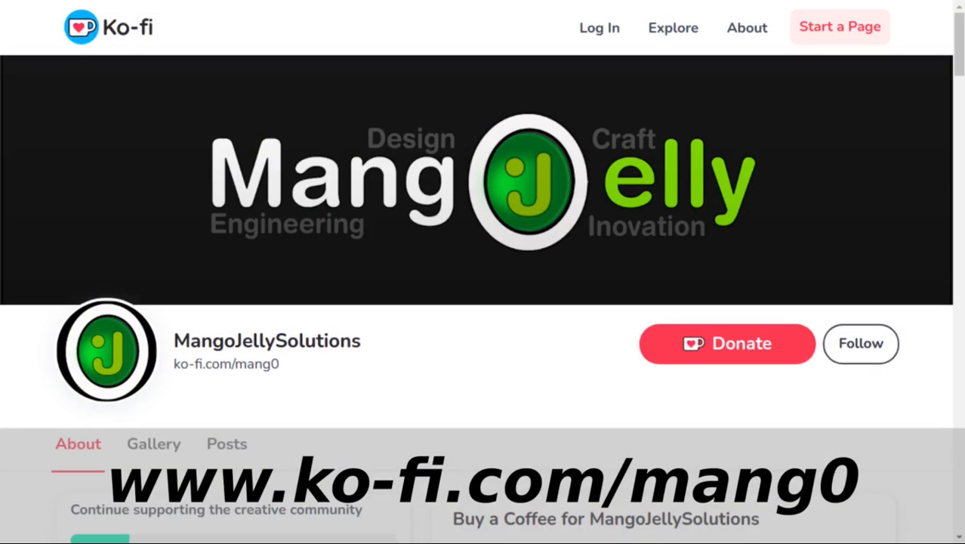